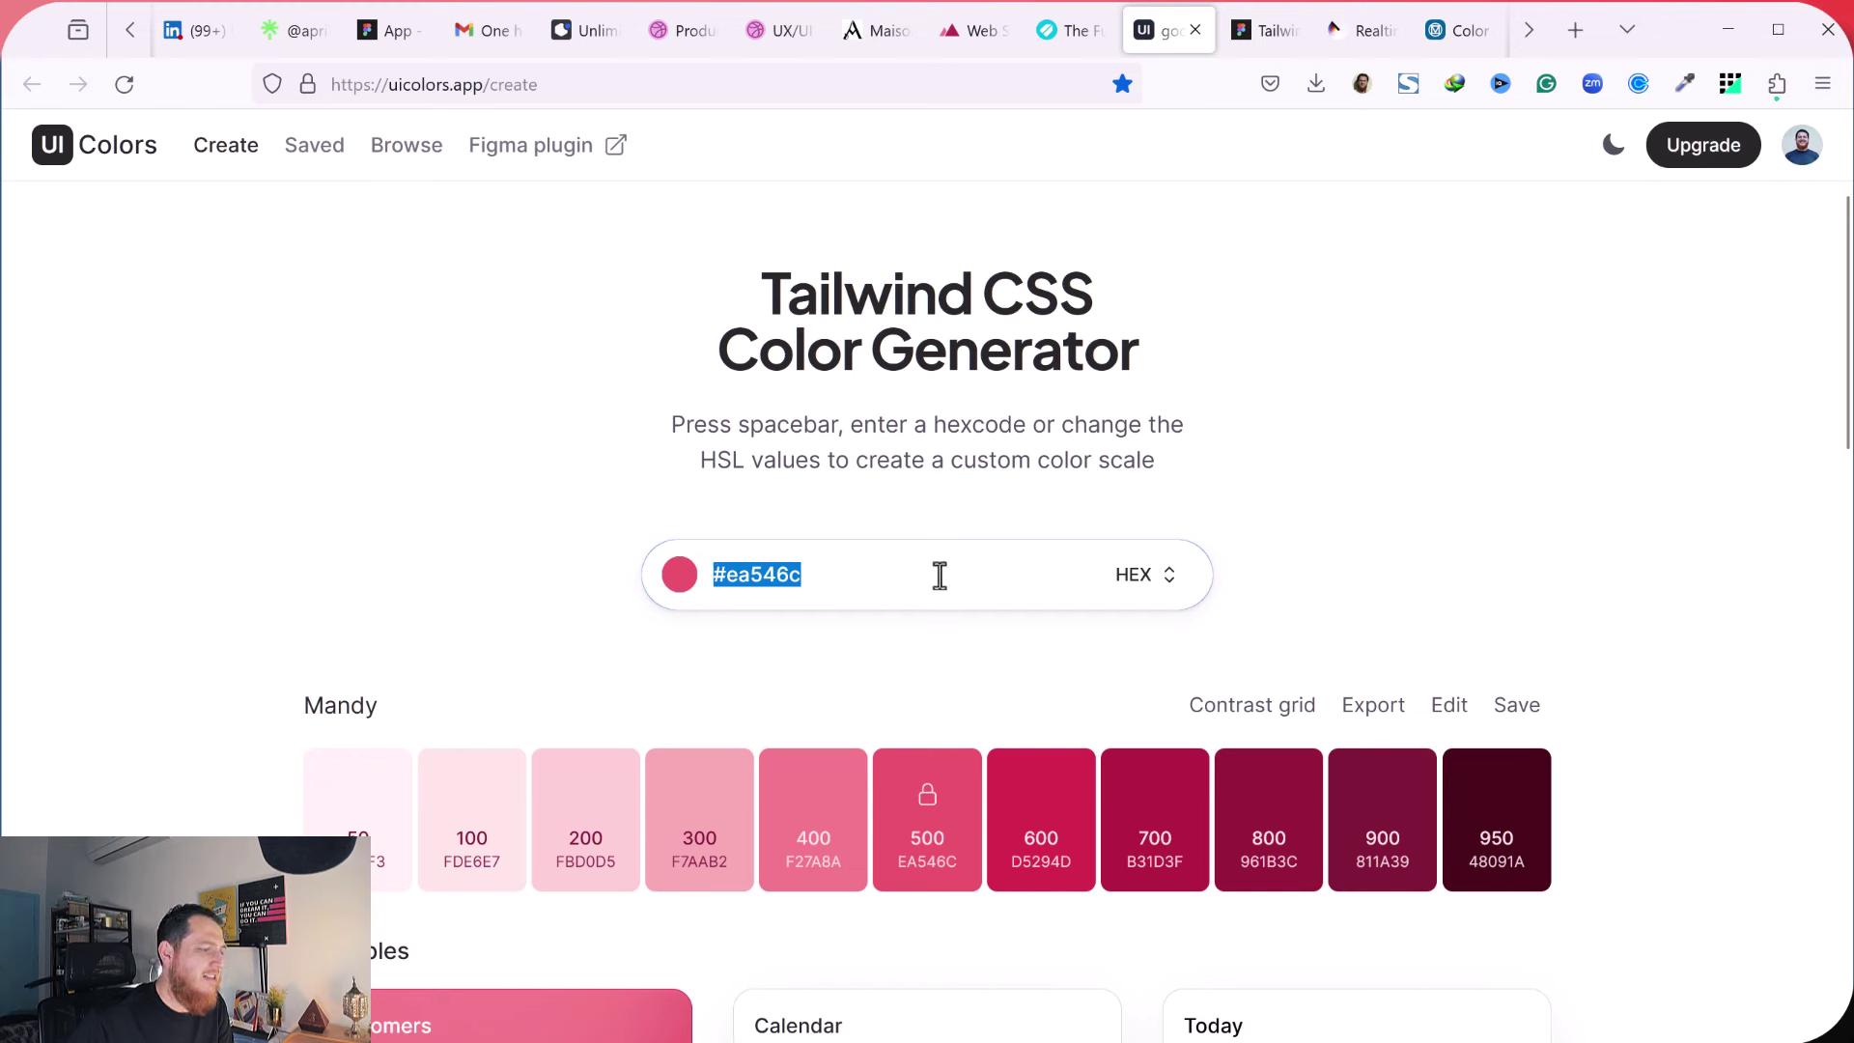
{"action": "left_click", "coordinate": [939, 576]}
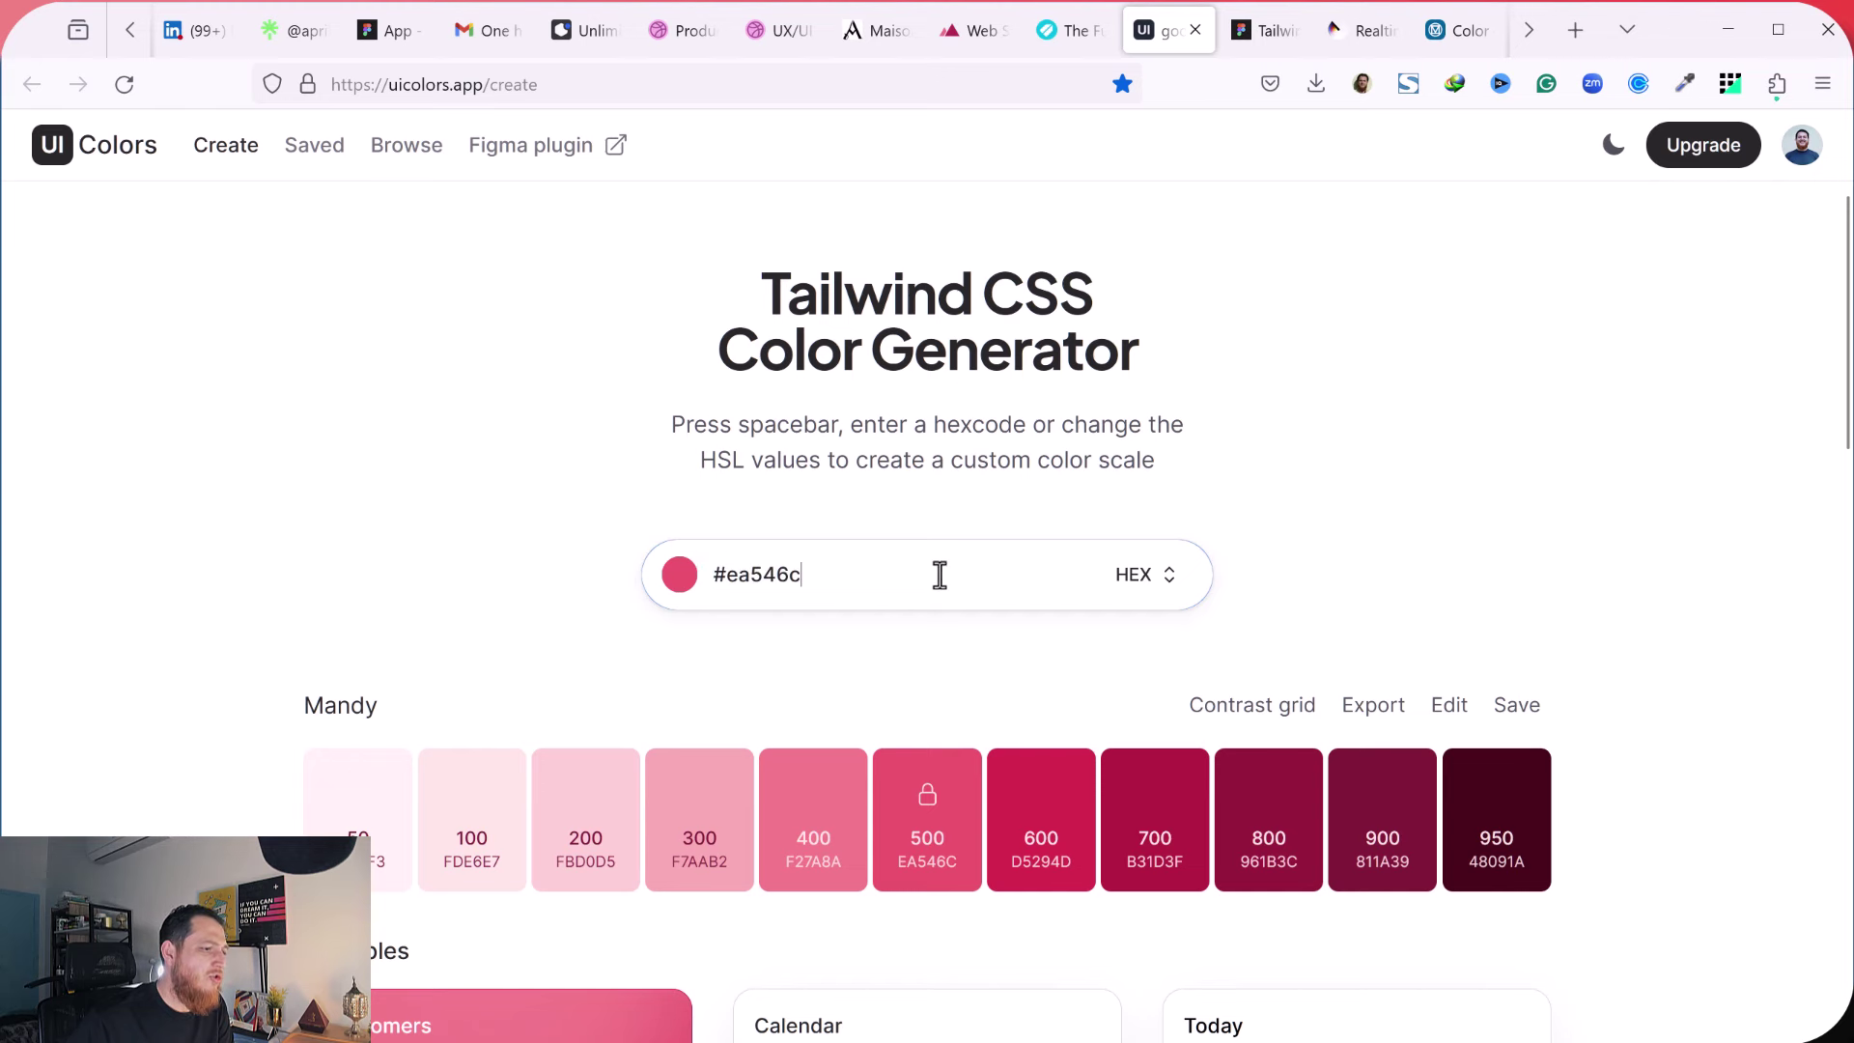
{"action": "scroll", "coordinate": [873, 583], "scroll_direction": "down", "scroll_amount": 3}
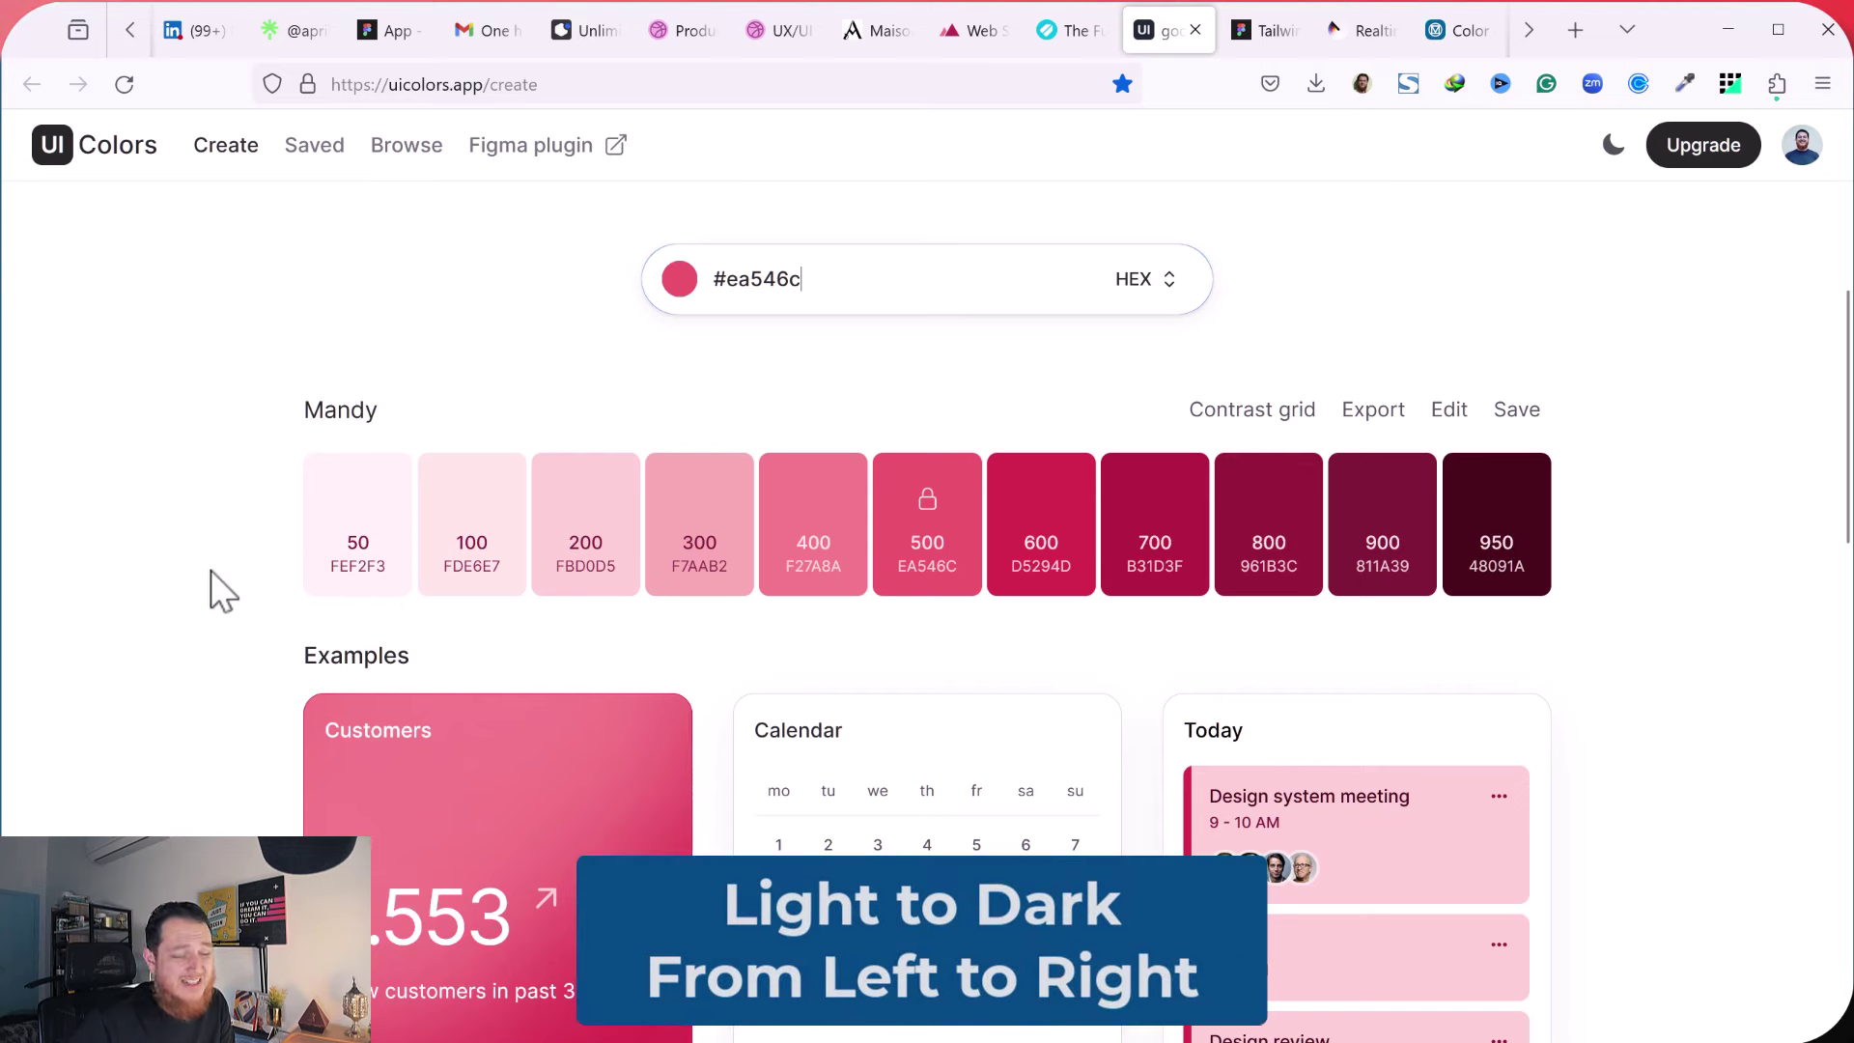
{"action": "scroll", "coordinate": [203, 589], "scroll_direction": "down", "scroll_amount": 5}
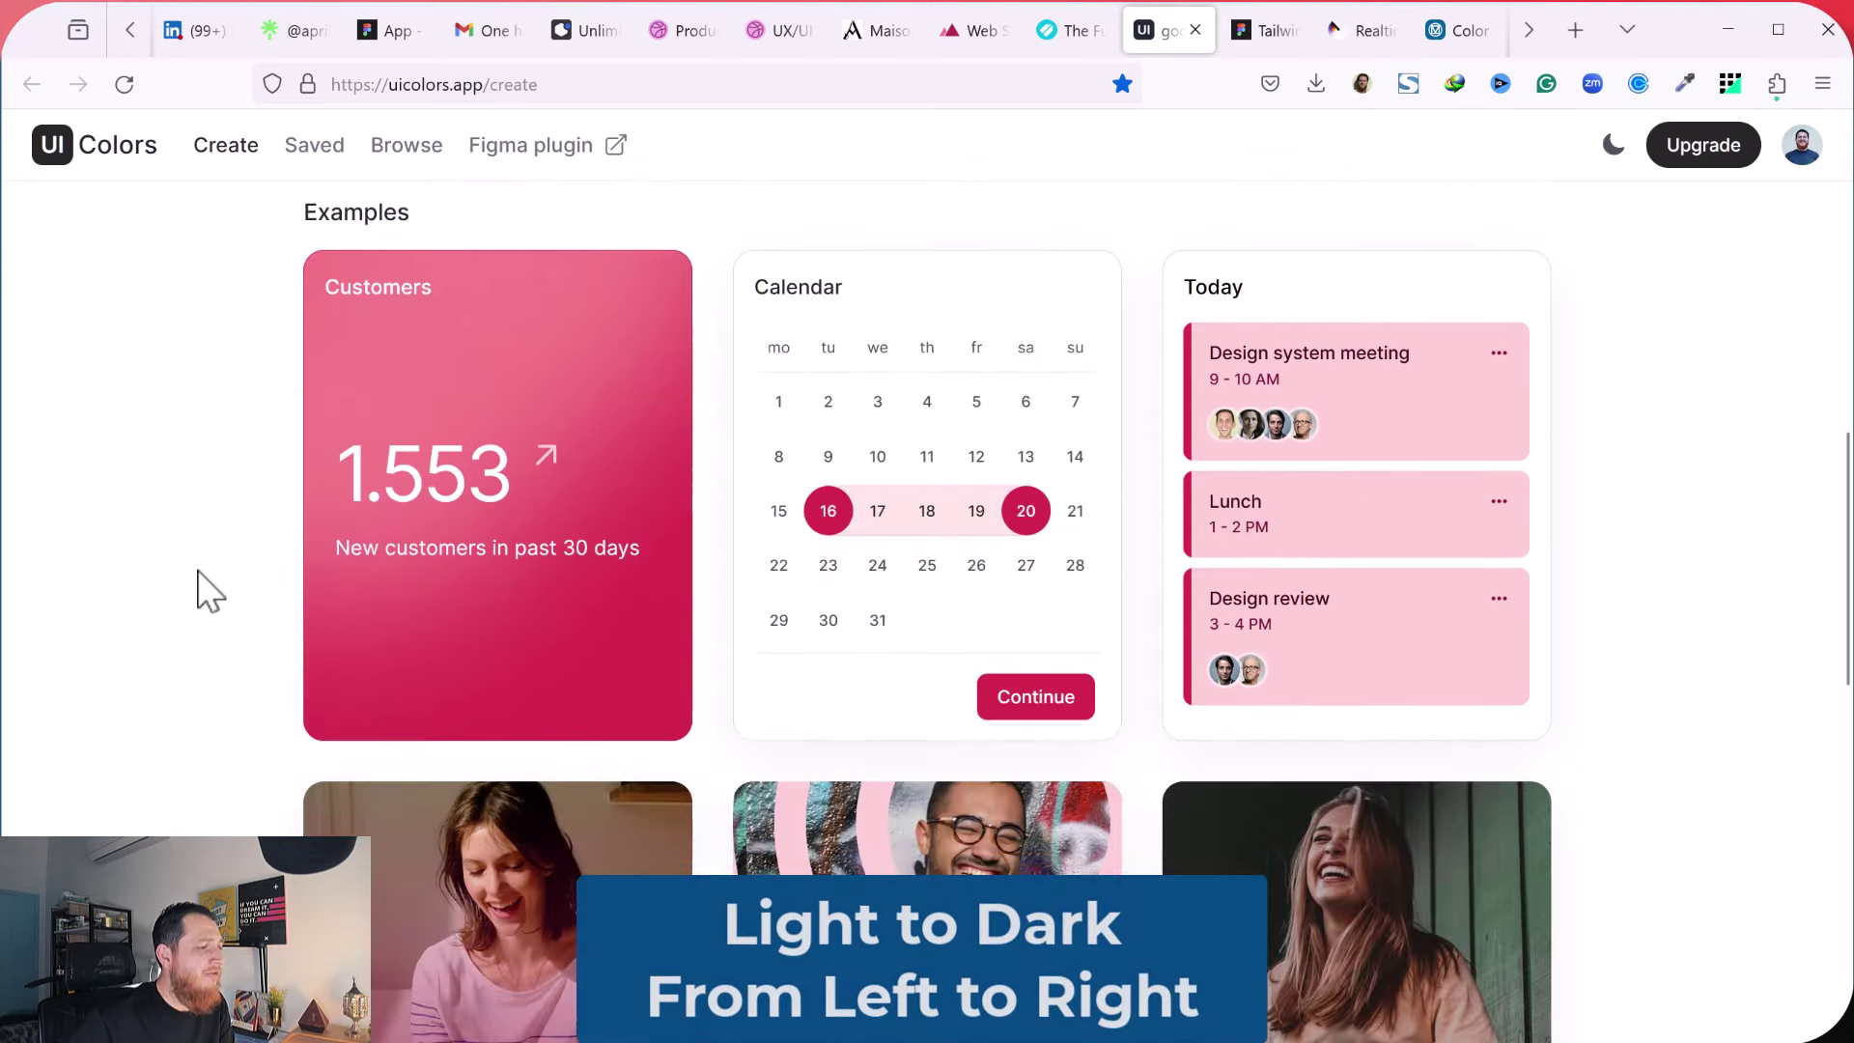
{"action": "scroll", "coordinate": [197, 591], "scroll_direction": "up", "scroll_amount": 2}
{"action": "mouse_move", "coordinate": [859, 681]}
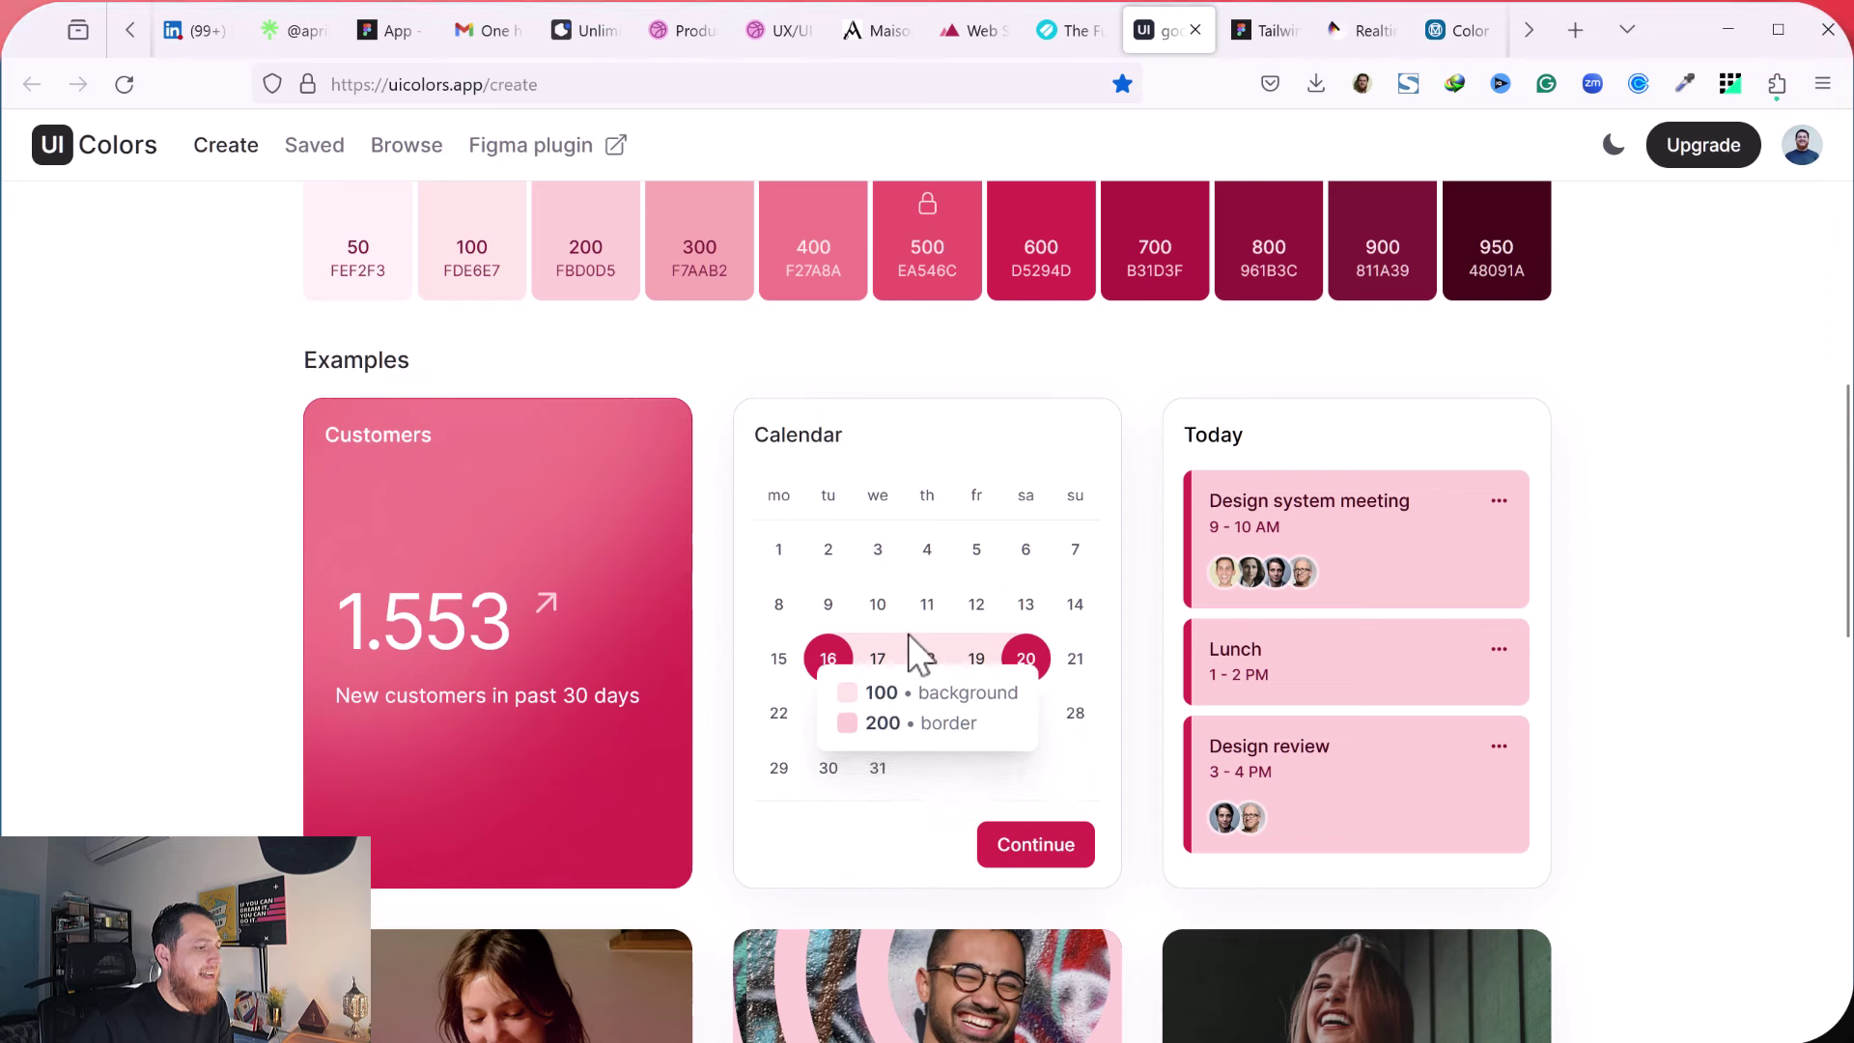
{"action": "mouse_move", "coordinate": [1023, 649]}
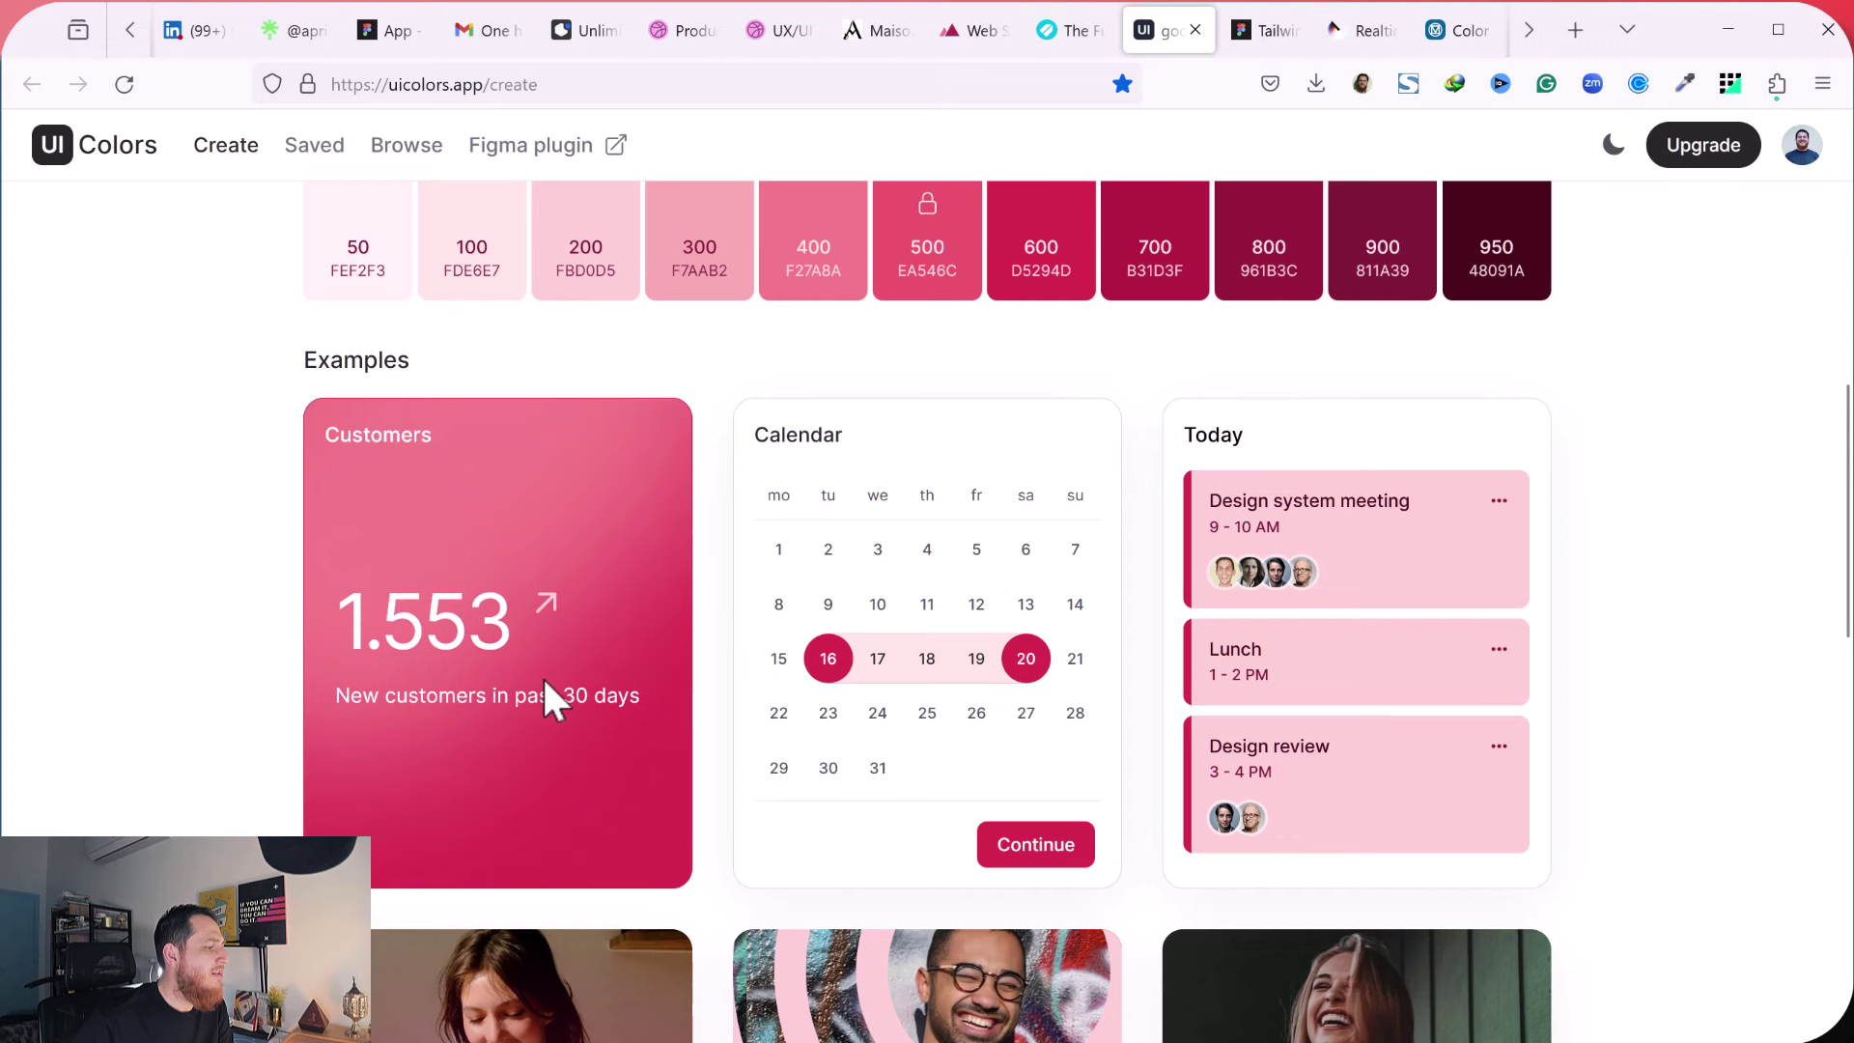
{"action": "mouse_move", "coordinate": [576, 758]}
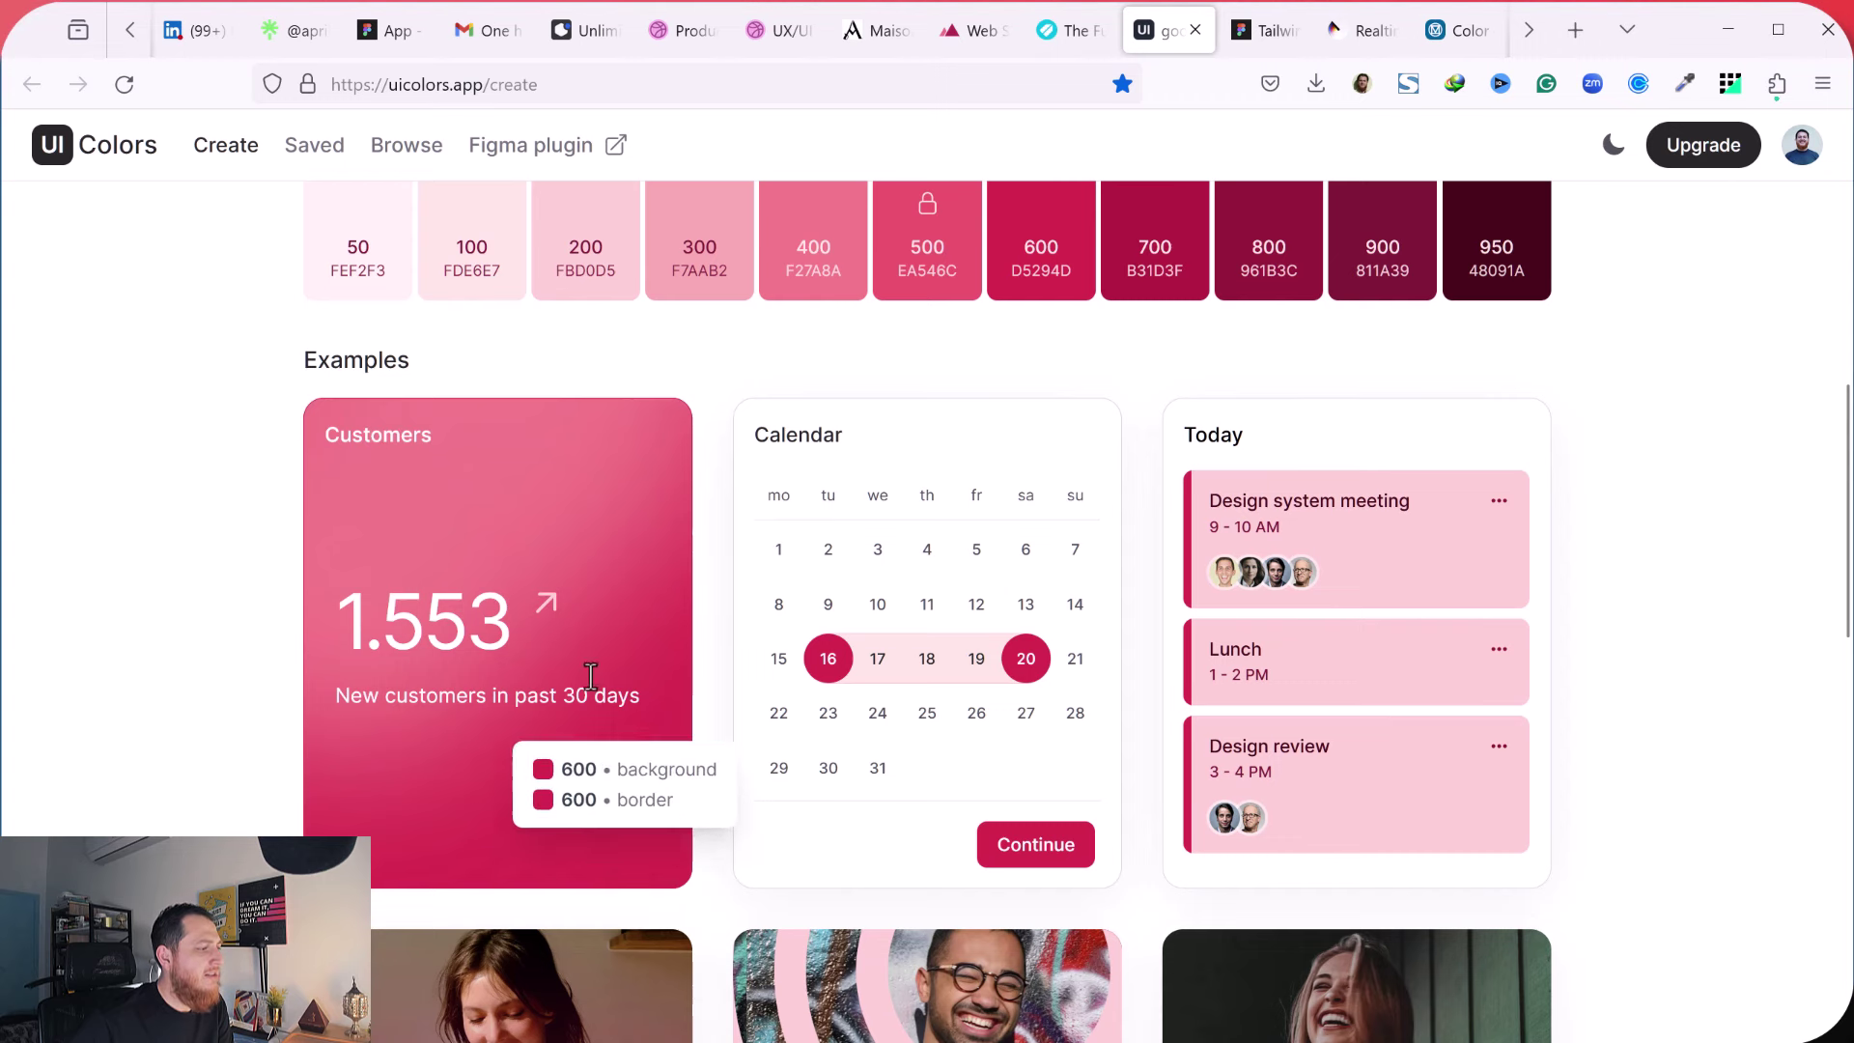
{"action": "mouse_move", "coordinate": [1397, 552]}
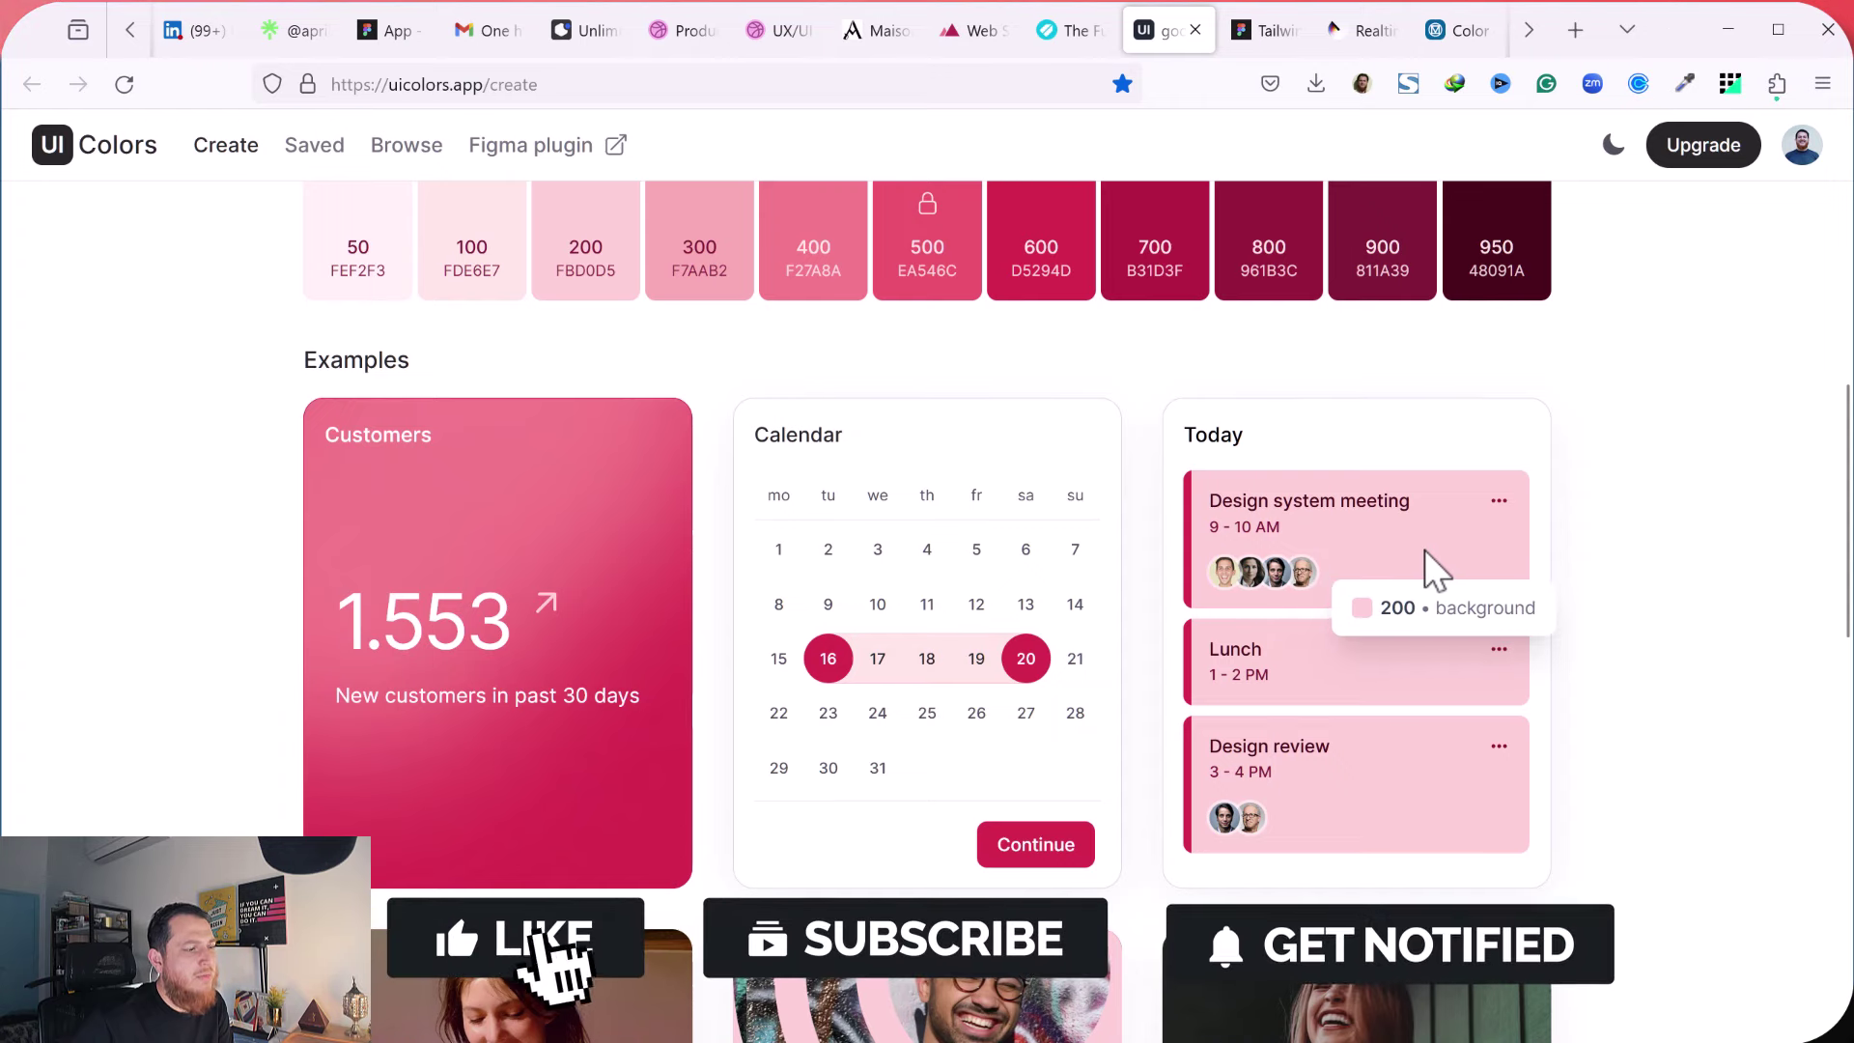
{"action": "scroll", "coordinate": [1401, 720], "scroll_direction": "down", "scroll_amount": 6}
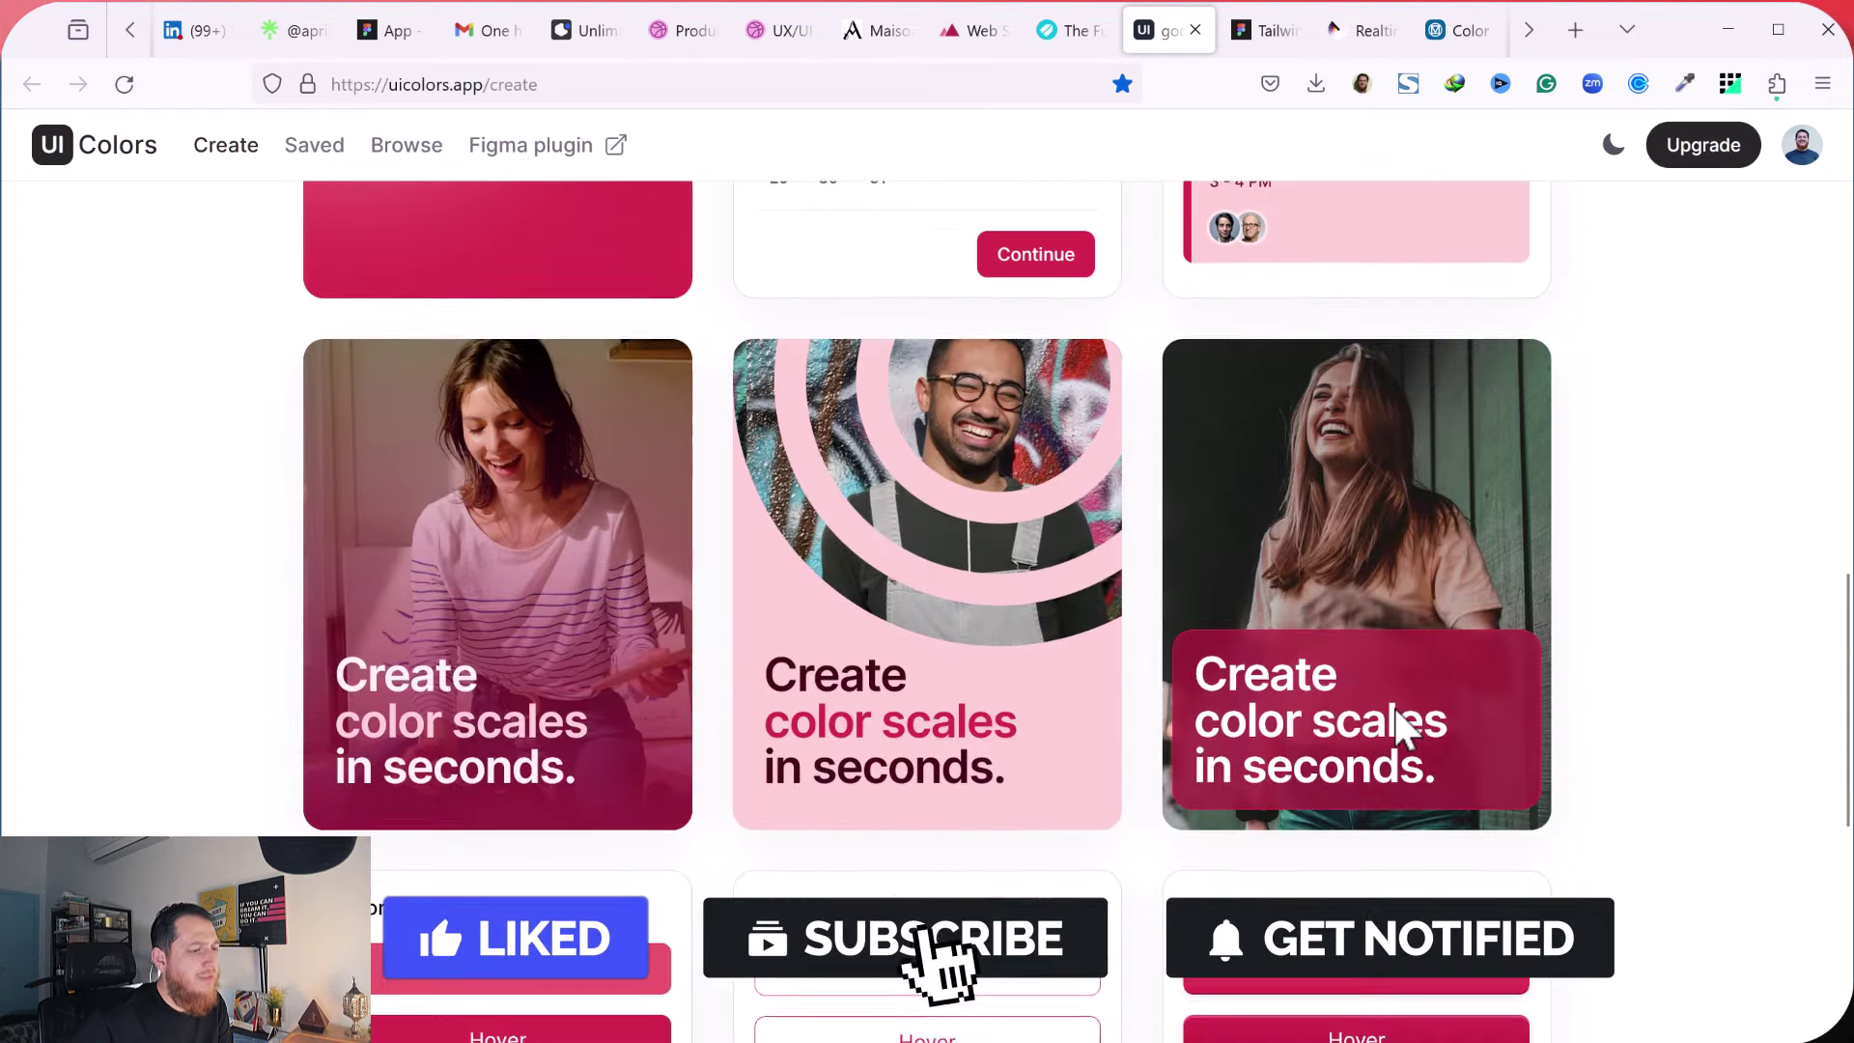
{"action": "scroll", "coordinate": [1318, 702], "scroll_direction": "down", "scroll_amount": 3}
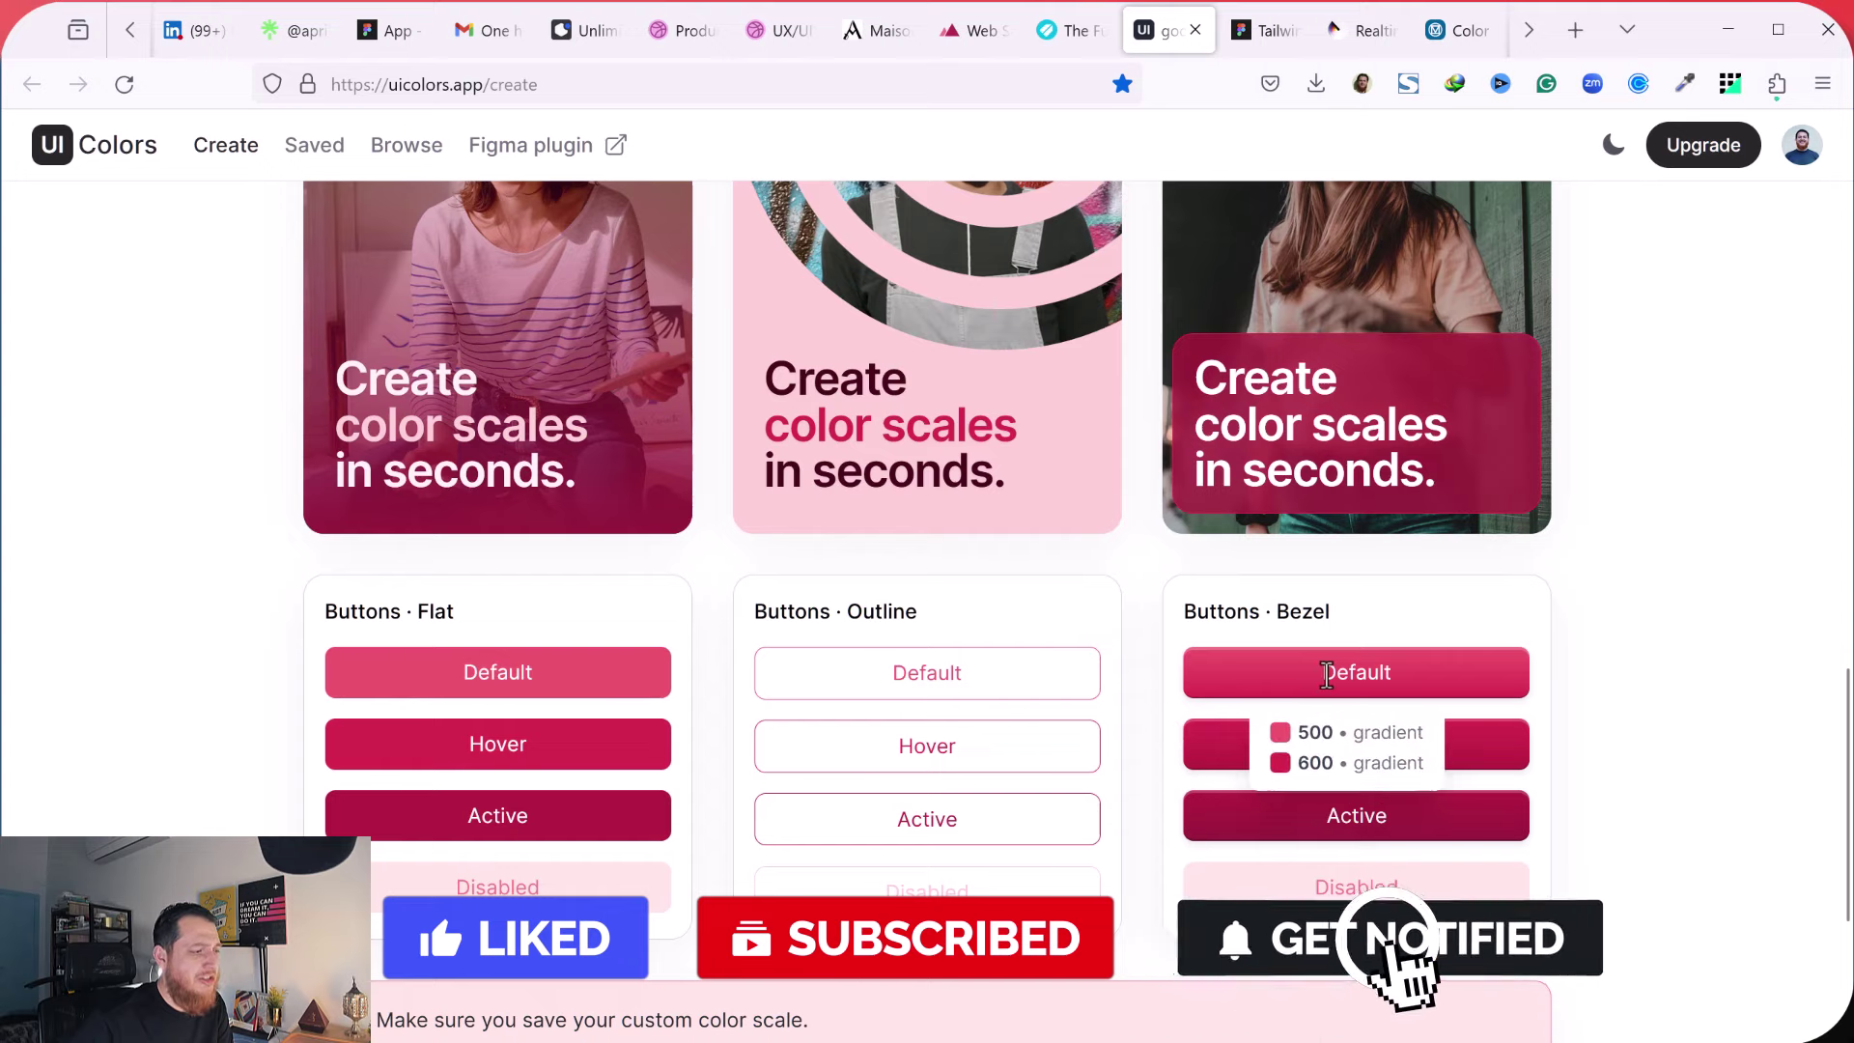
{"action": "mouse_move", "coordinate": [520, 669]}
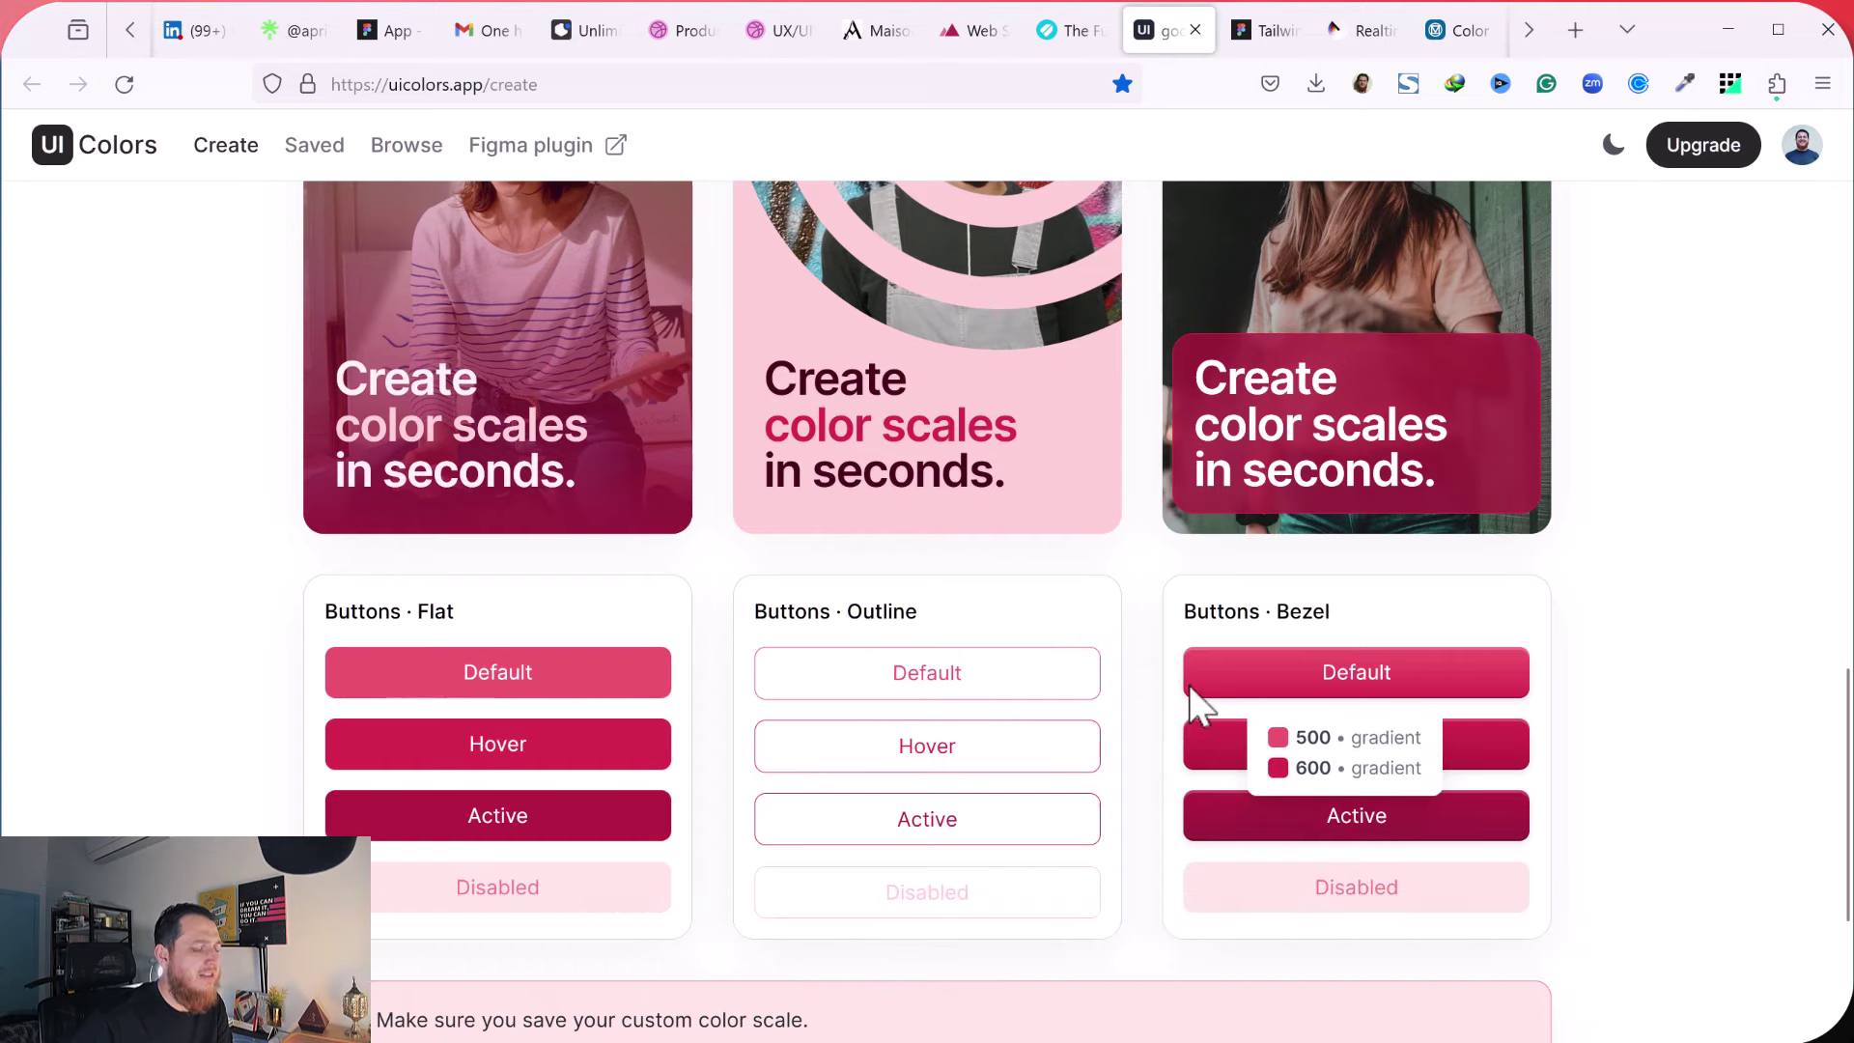
{"action": "scroll", "coordinate": [1276, 670], "scroll_direction": "down", "scroll_amount": 2}
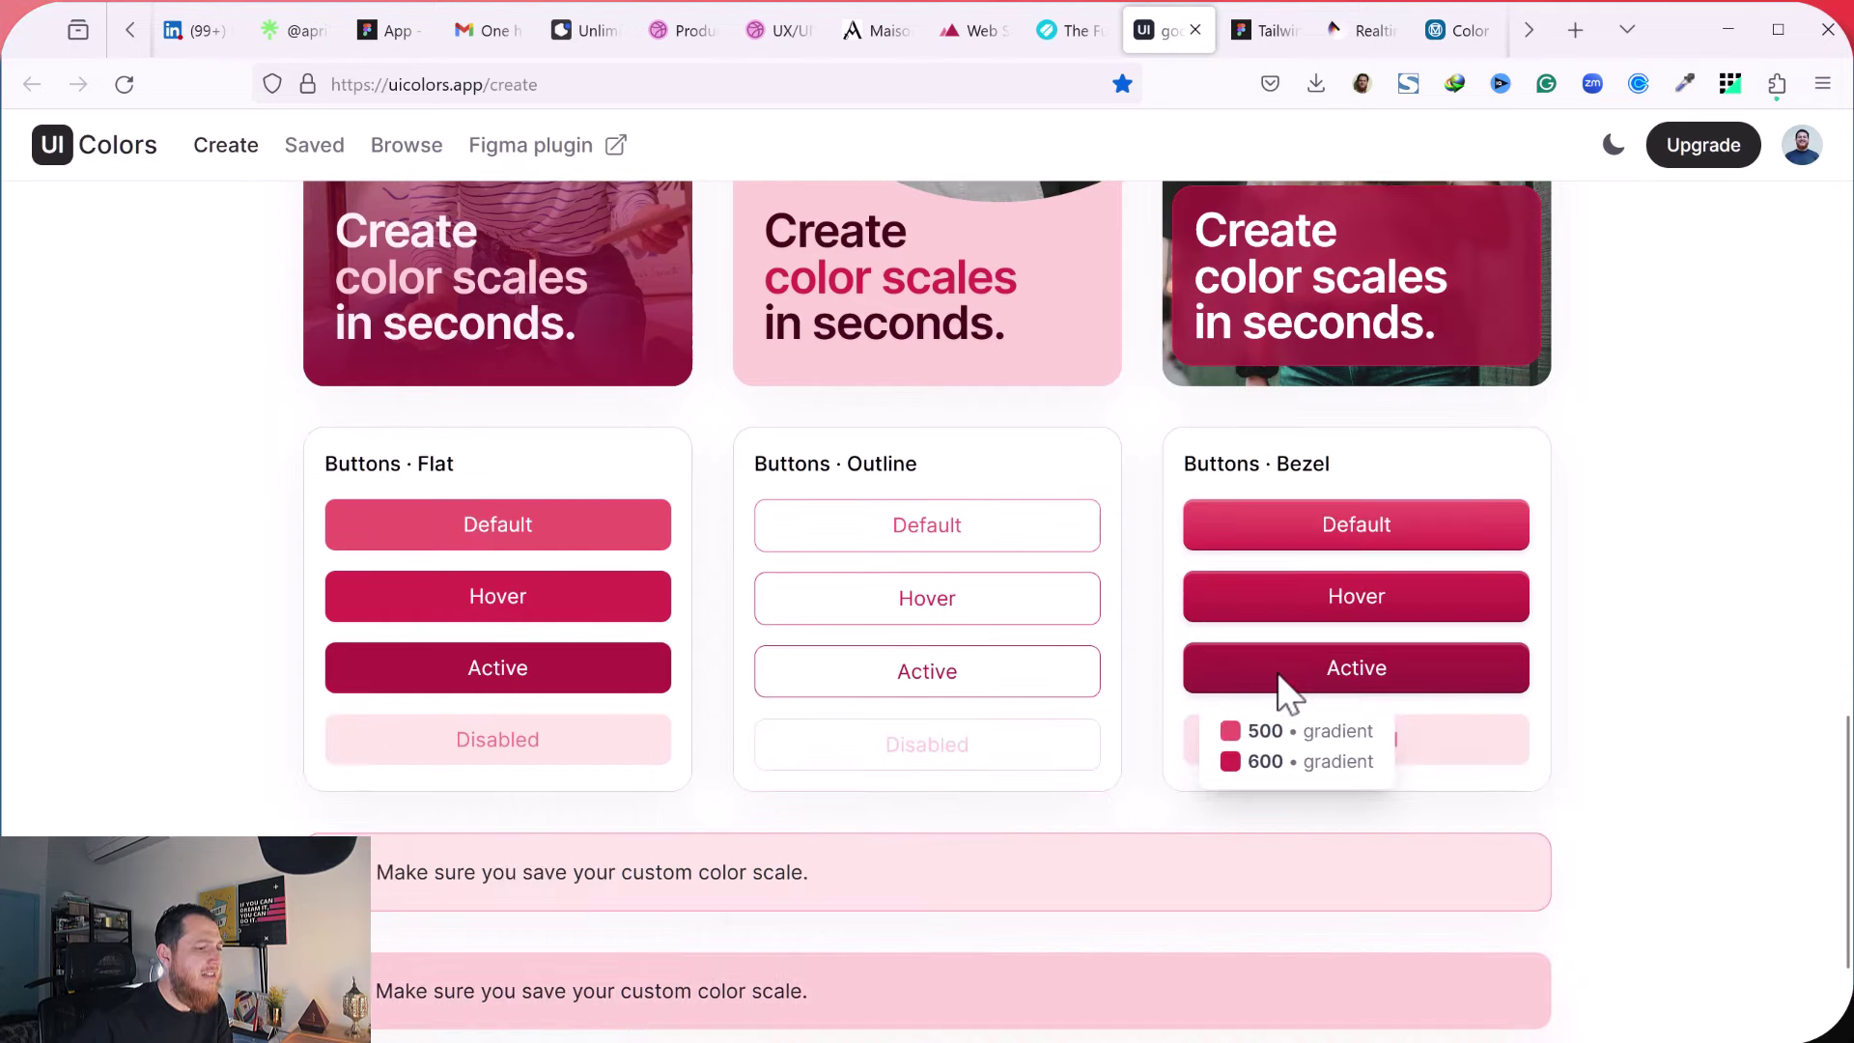
{"action": "scroll", "coordinate": [1268, 717], "scroll_direction": "down", "scroll_amount": 1}
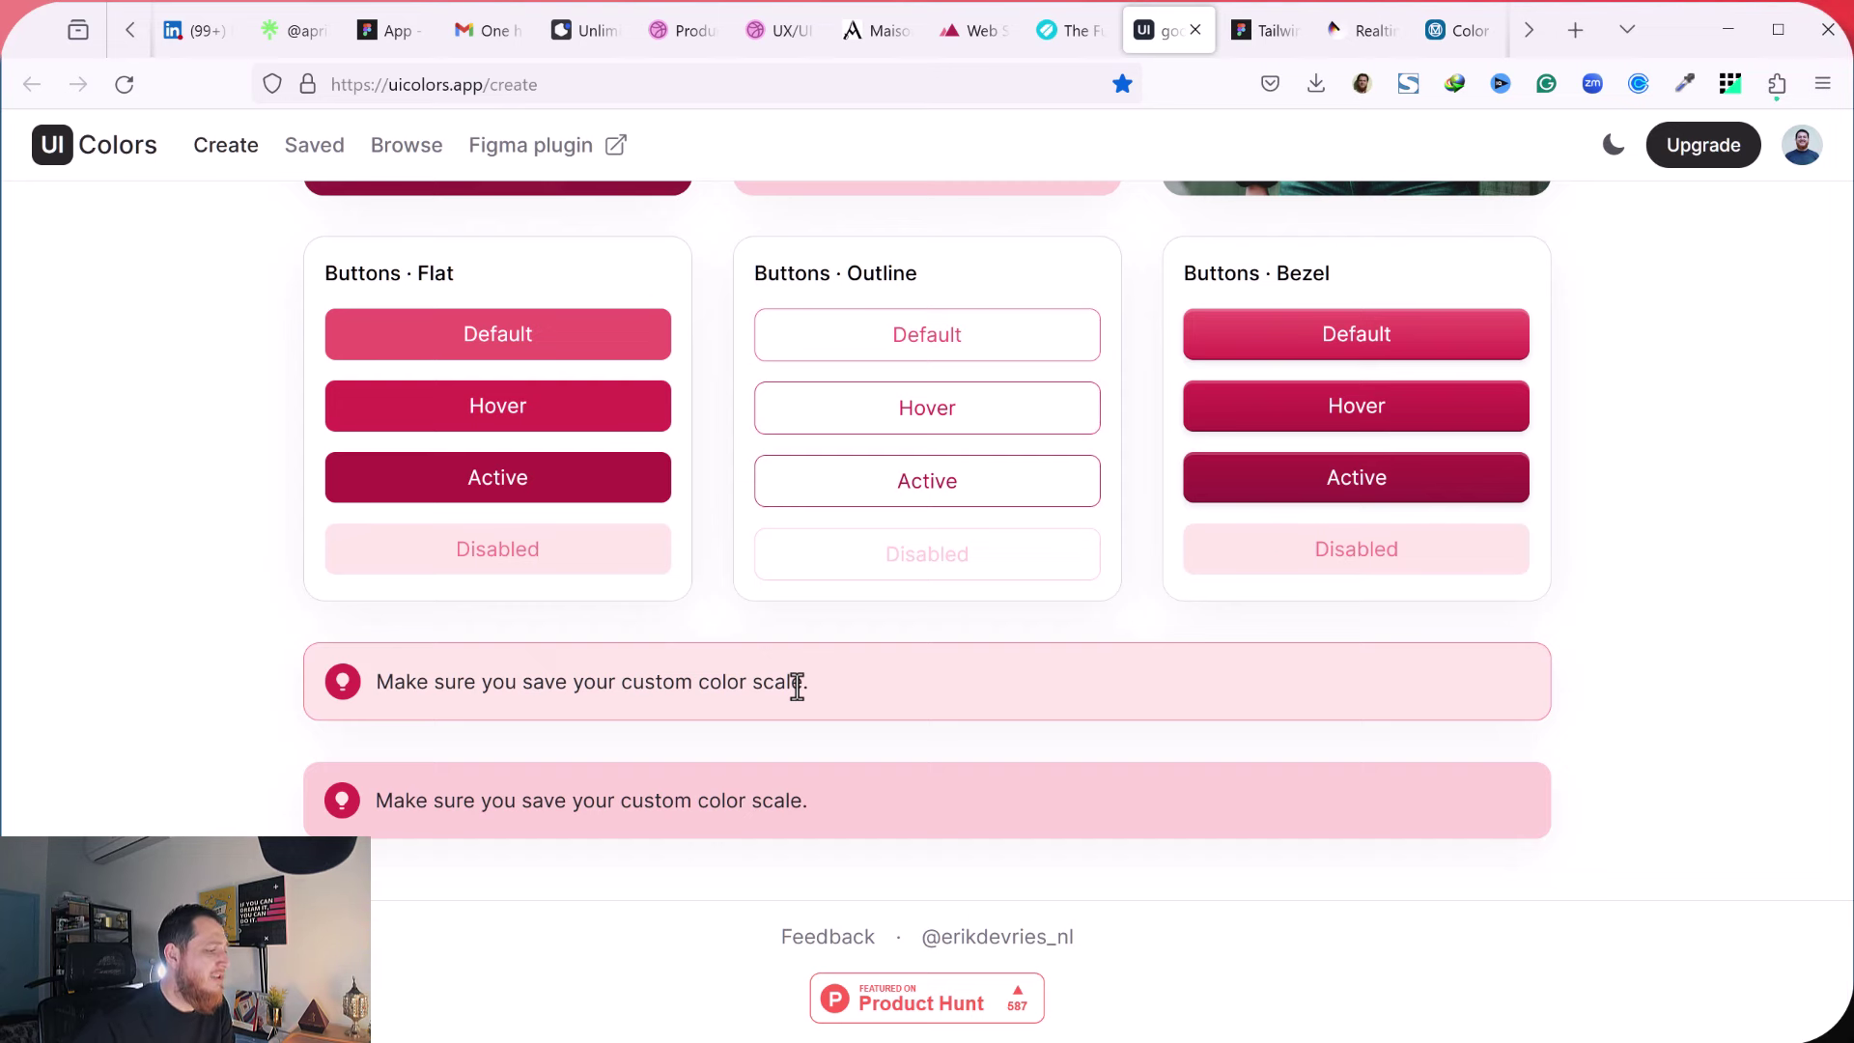
{"action": "scroll", "coordinate": [798, 685], "scroll_direction": "up", "scroll_amount": 12}
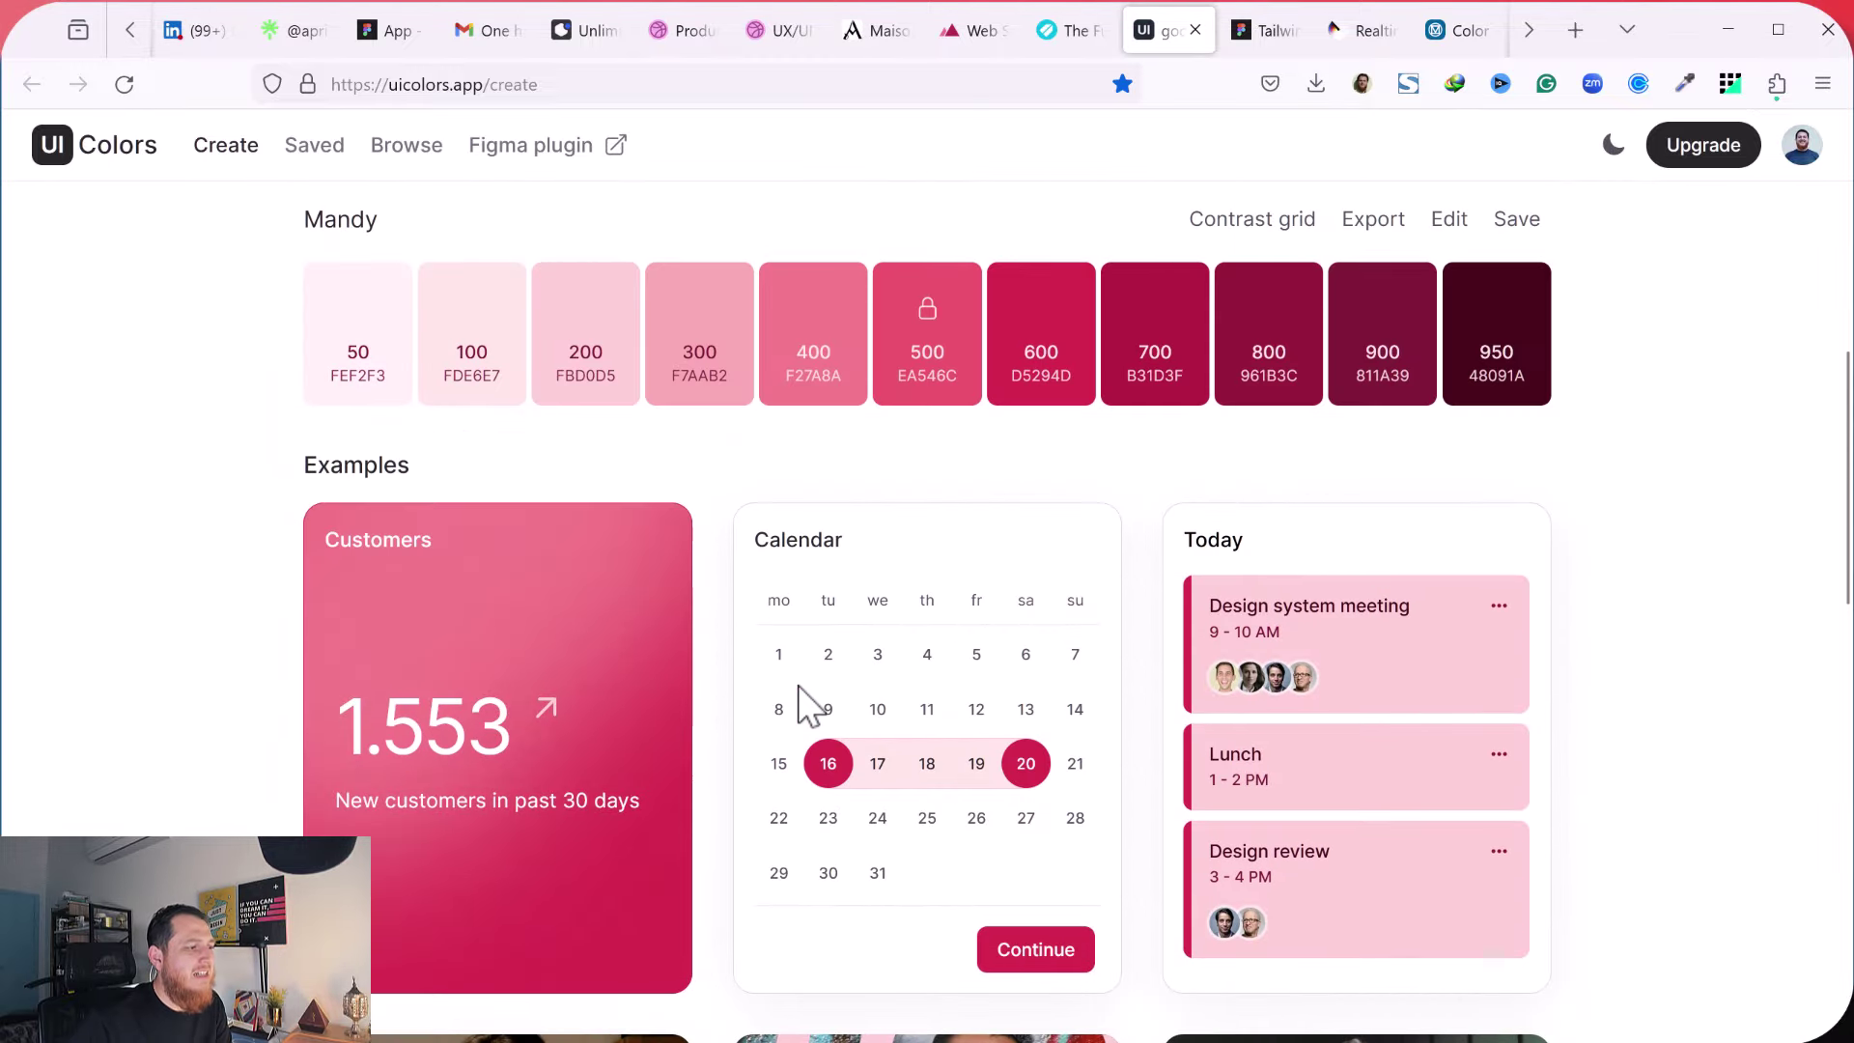
{"action": "scroll", "coordinate": [808, 703], "scroll_direction": "down", "scroll_amount": 2}
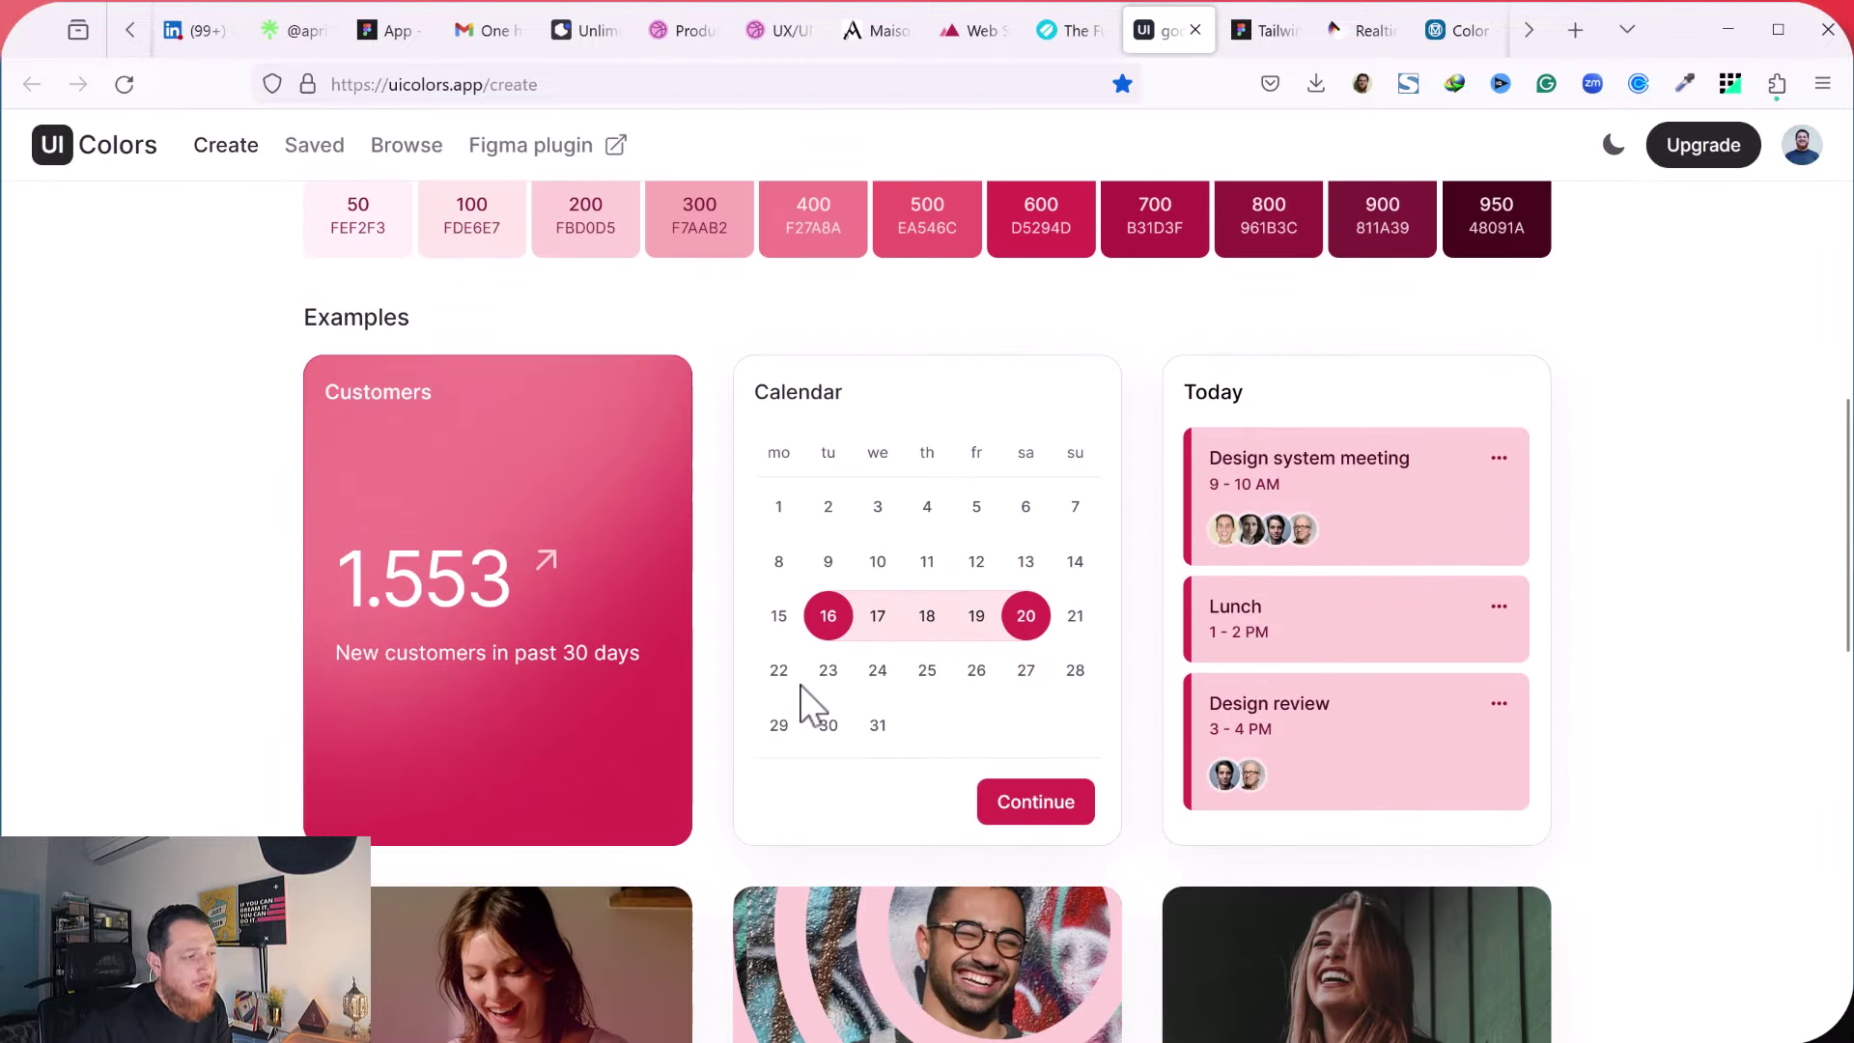
{"action": "scroll", "coordinate": [801, 683], "scroll_direction": "up", "scroll_amount": 6}
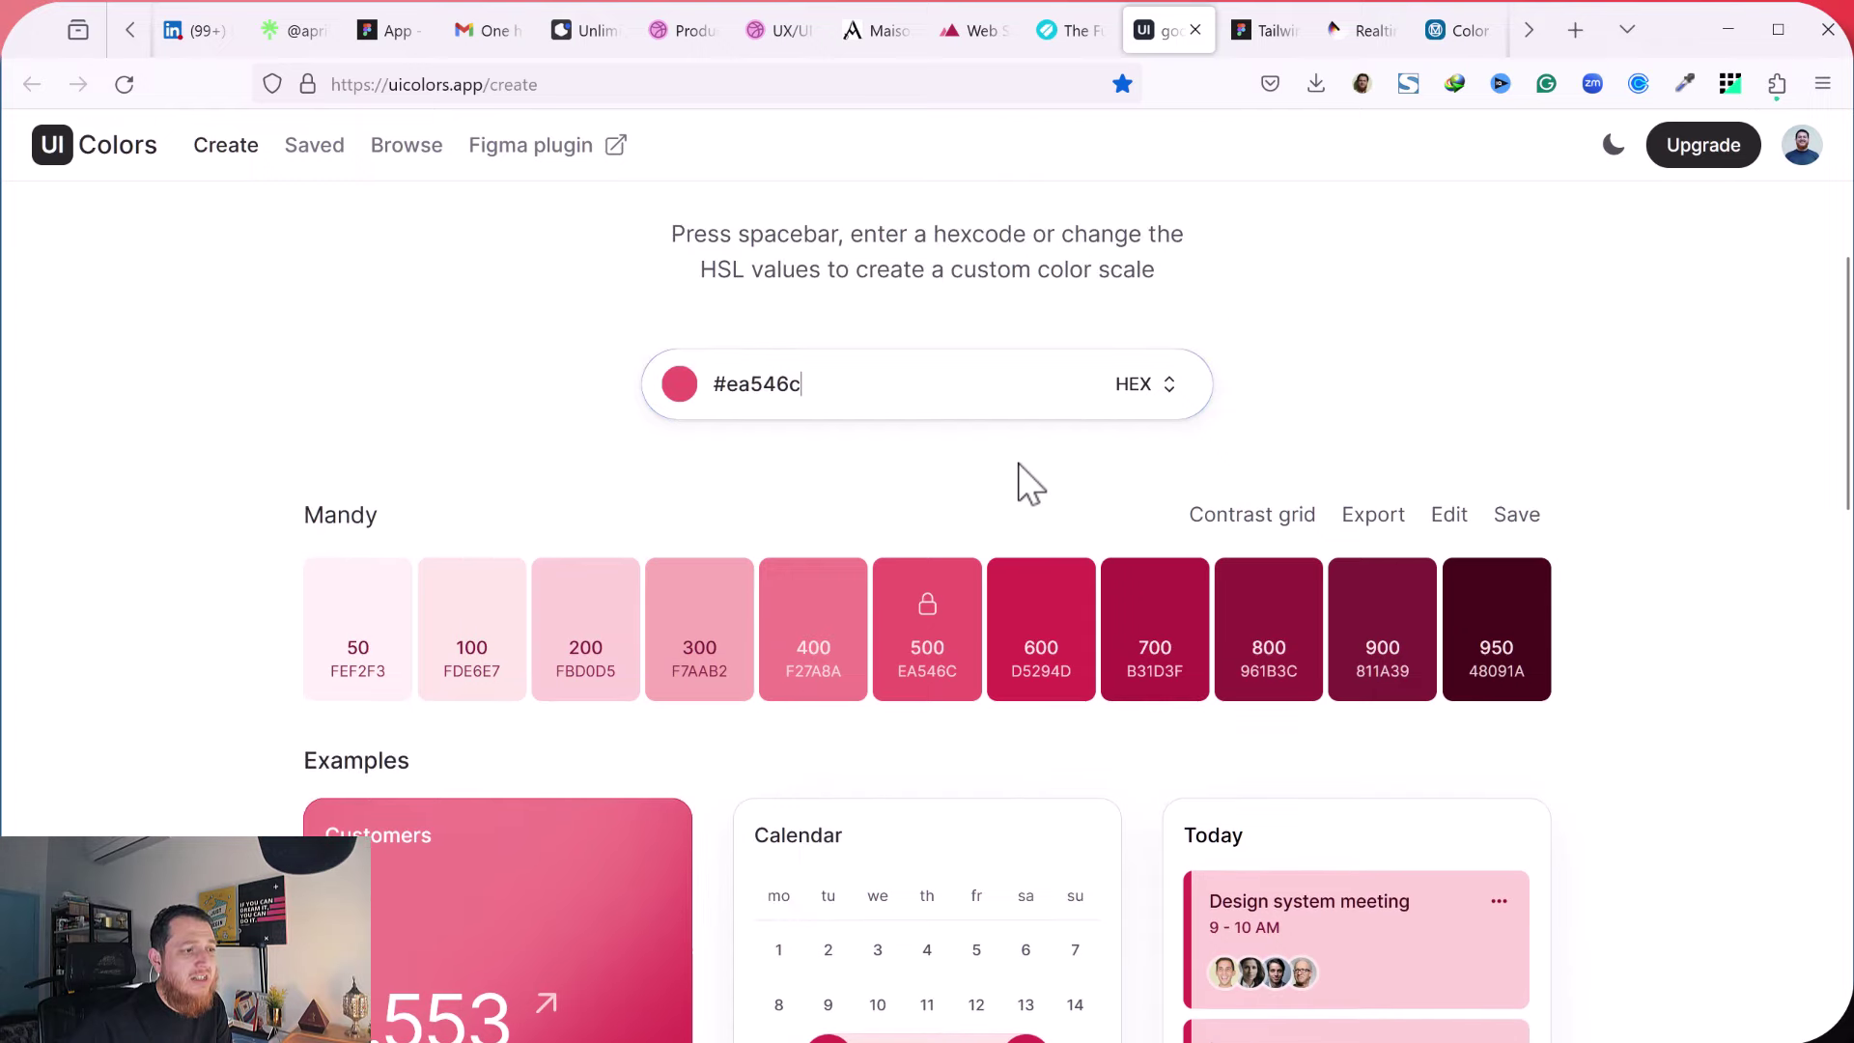
{"action": "scroll", "coordinate": [1018, 461], "scroll_direction": "up", "scroll_amount": 3}
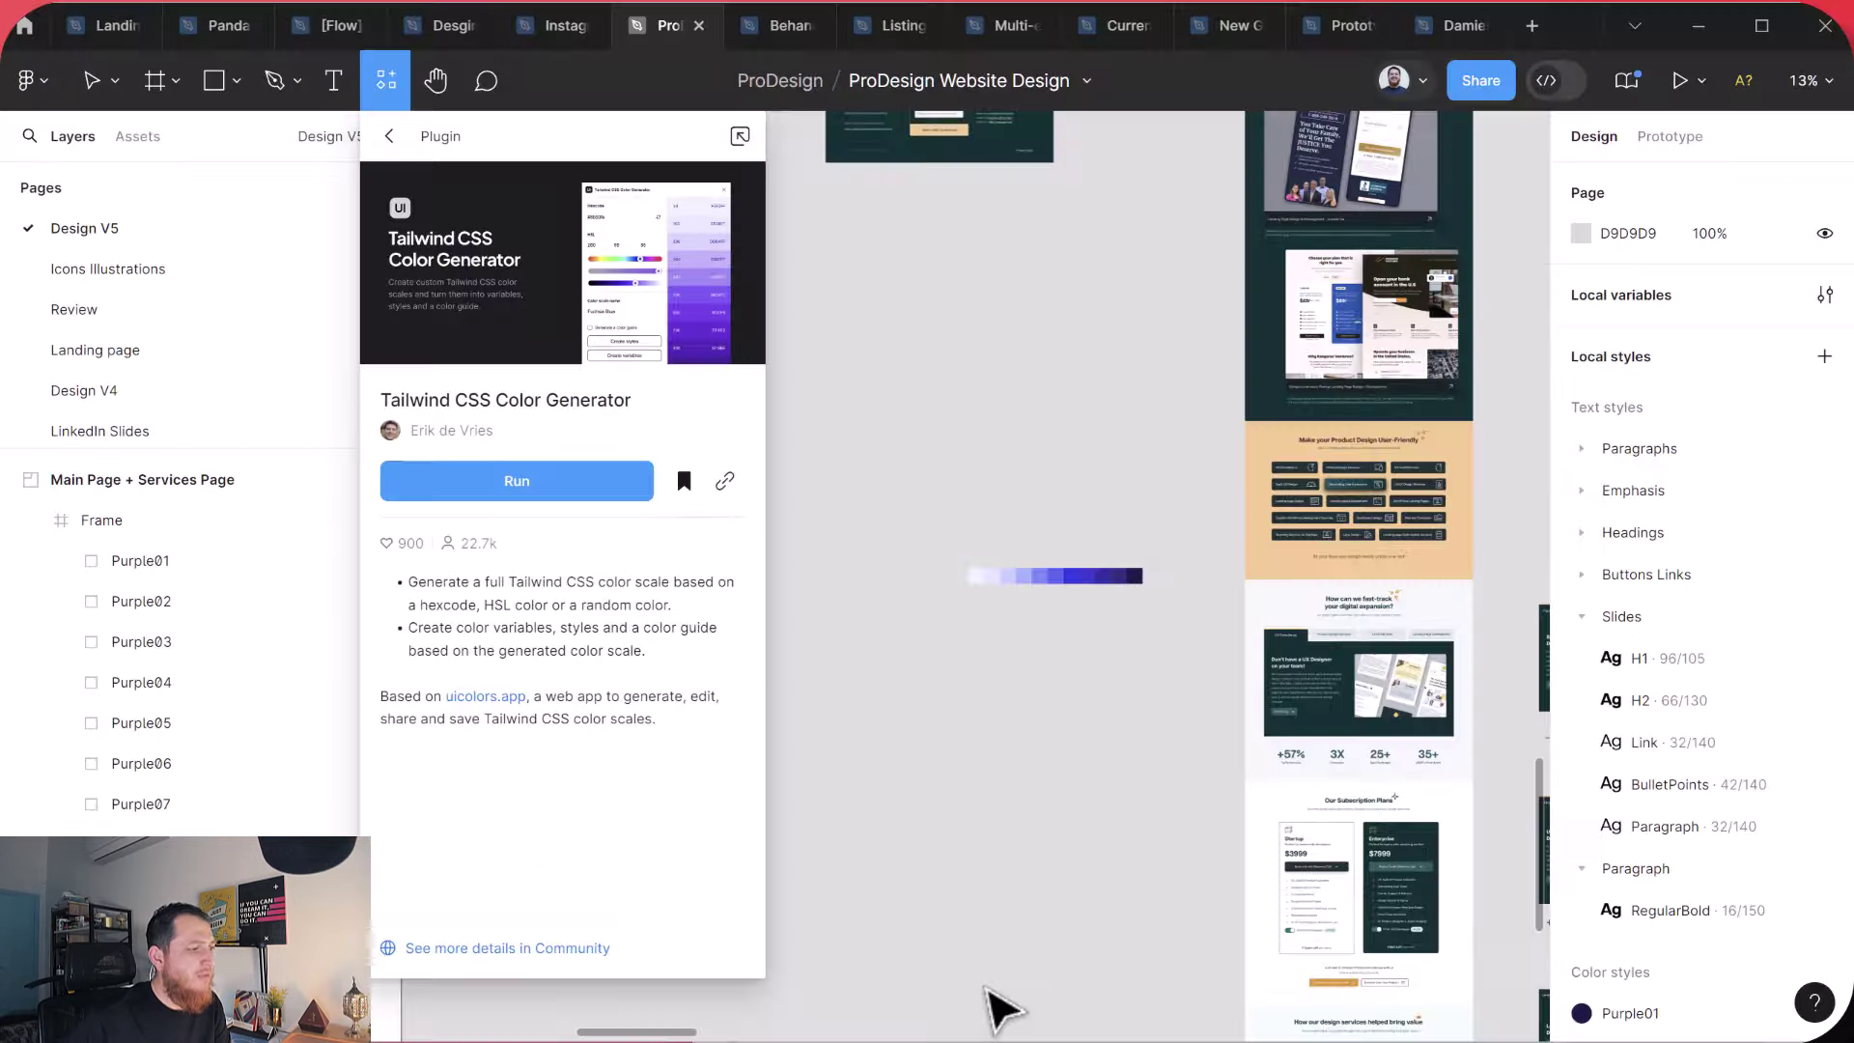
Close the plugin, detach Purple07's colour style and select its raw hex 7D87FC.
{"action": "left_click", "coordinate": [1101, 442]}
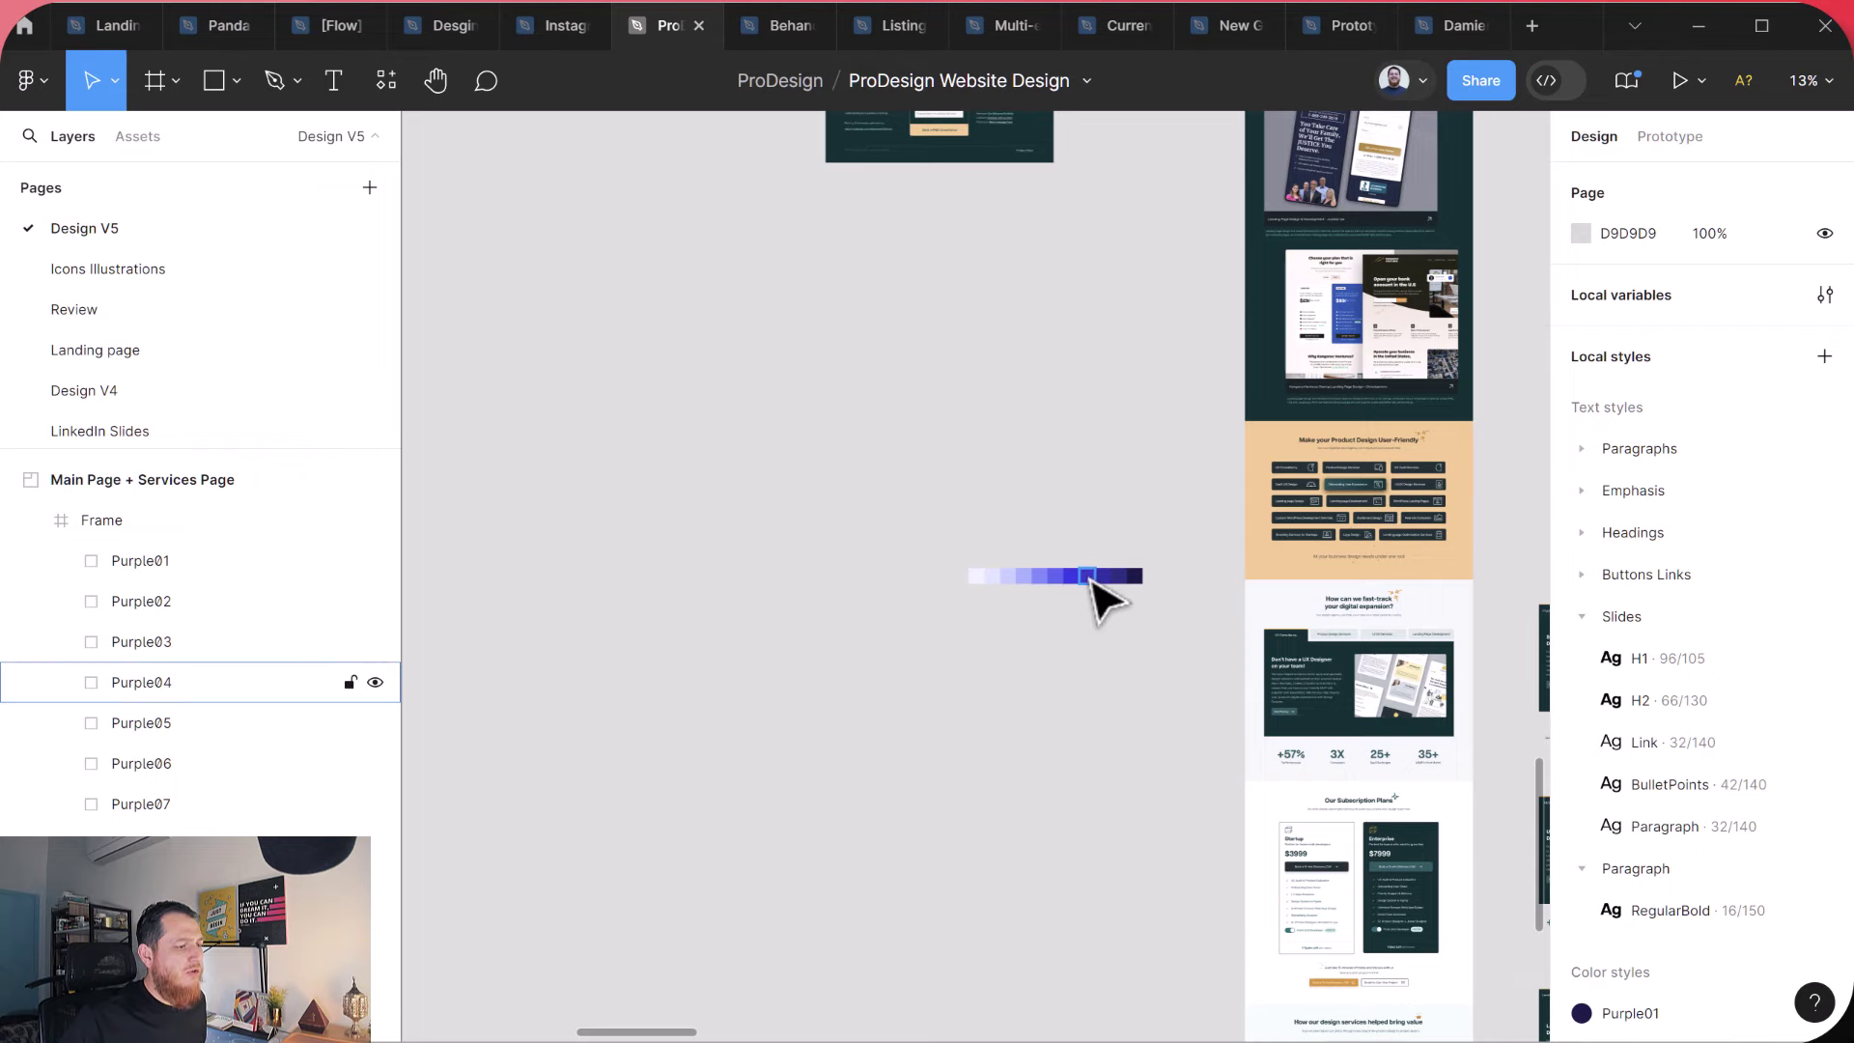
{"action": "left_click", "coordinate": [1041, 575]}
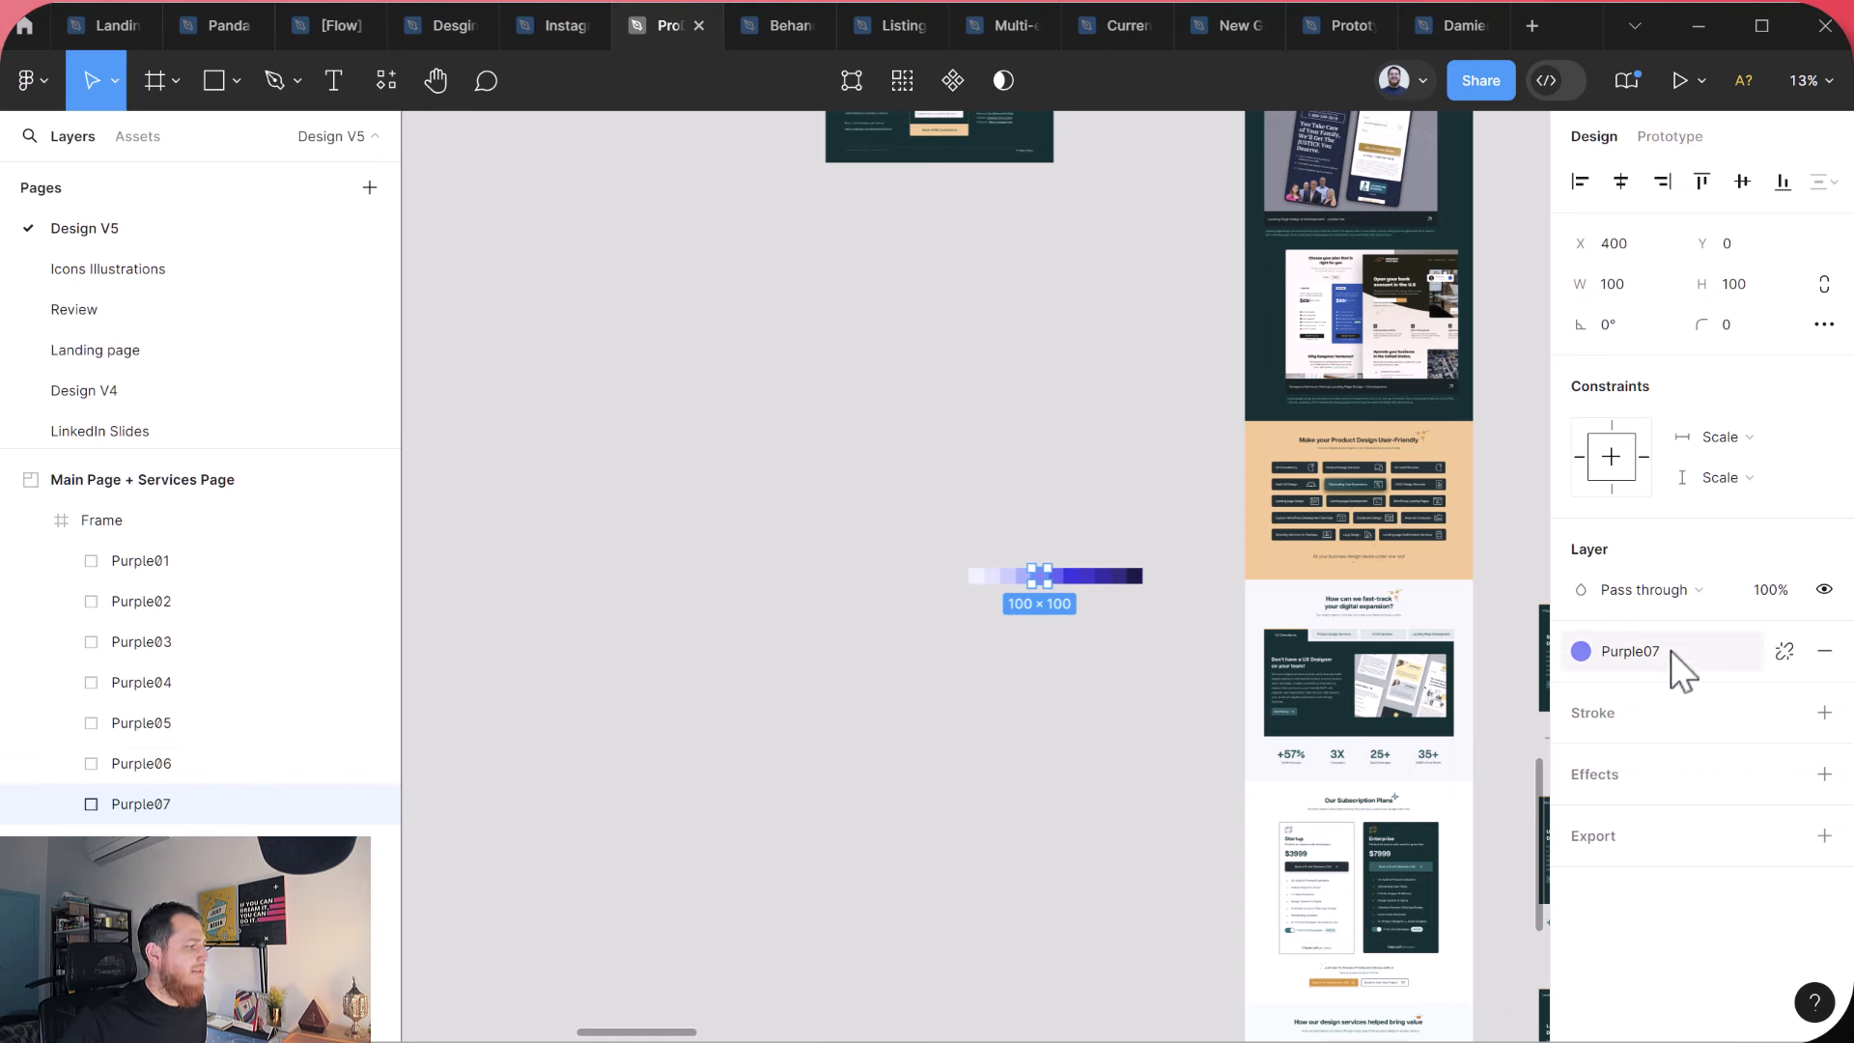
{"action": "left_click", "coordinate": [1785, 651]}
{"action": "left_click", "coordinate": [1632, 691]}
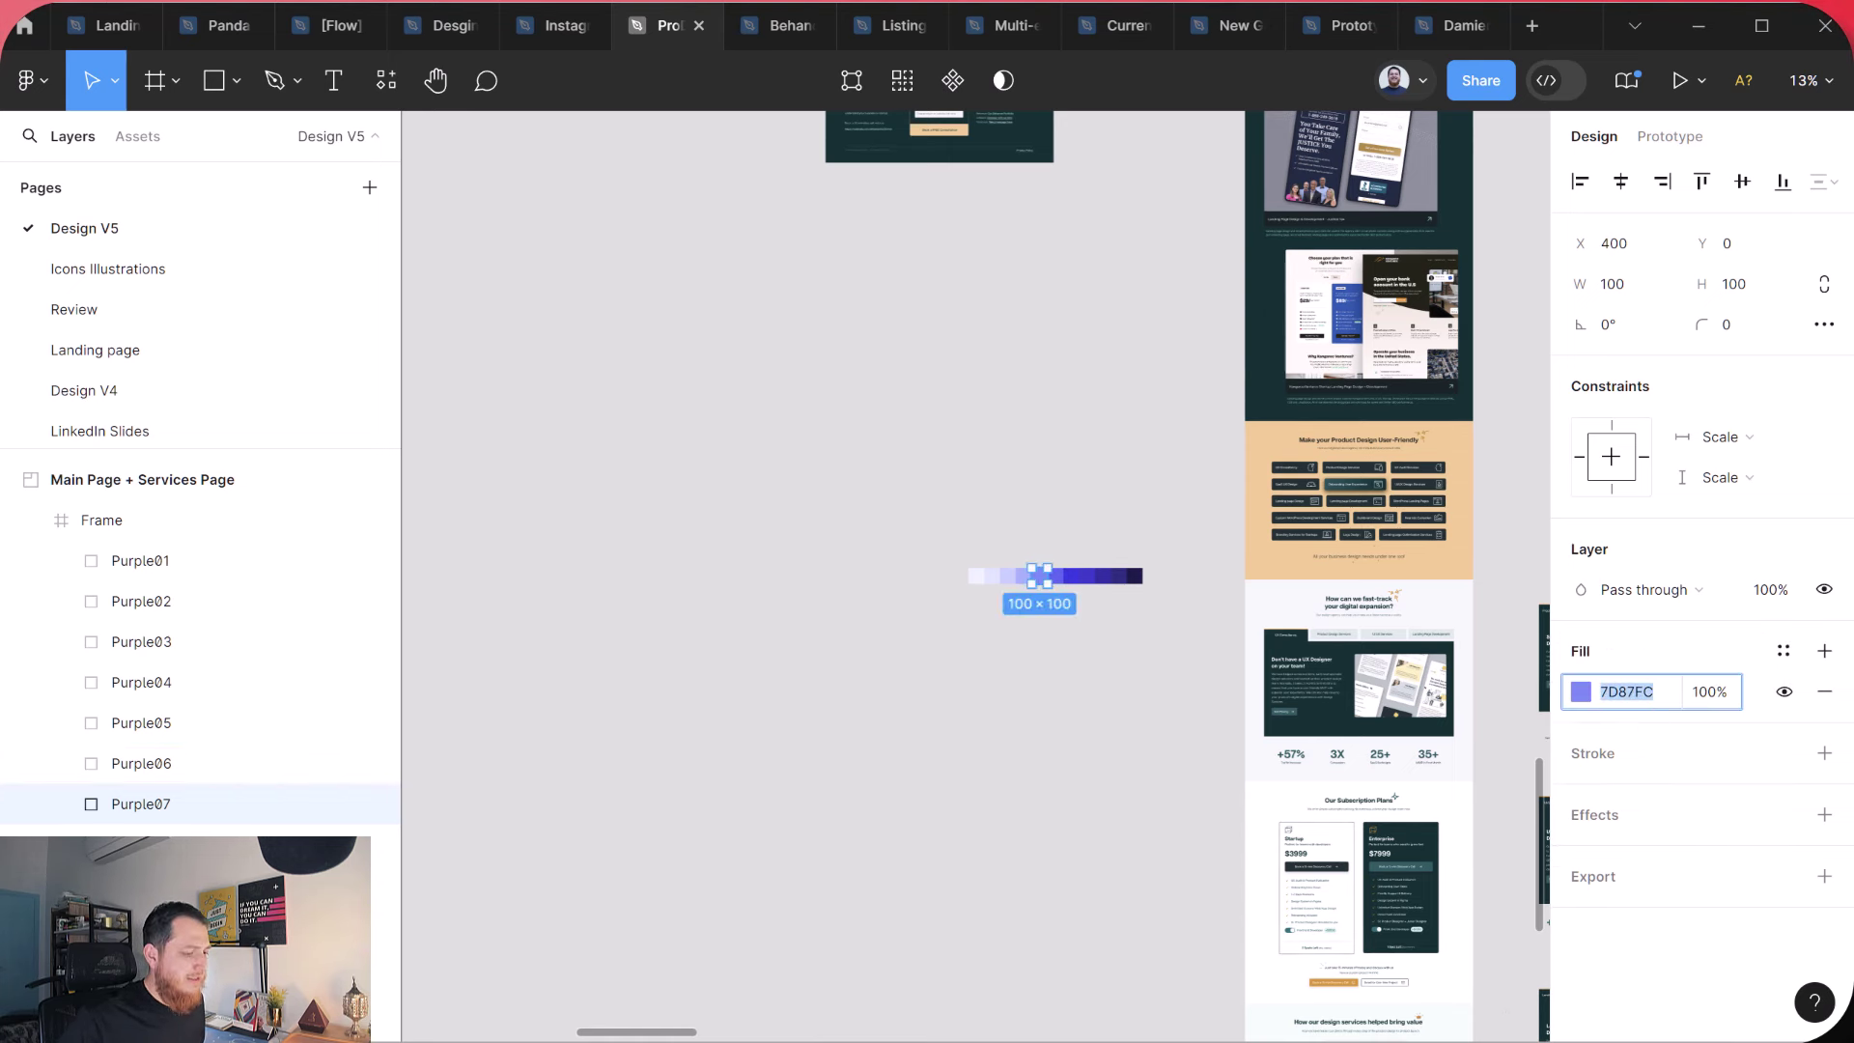
{"action": "key", "text": "alt+Tab"}
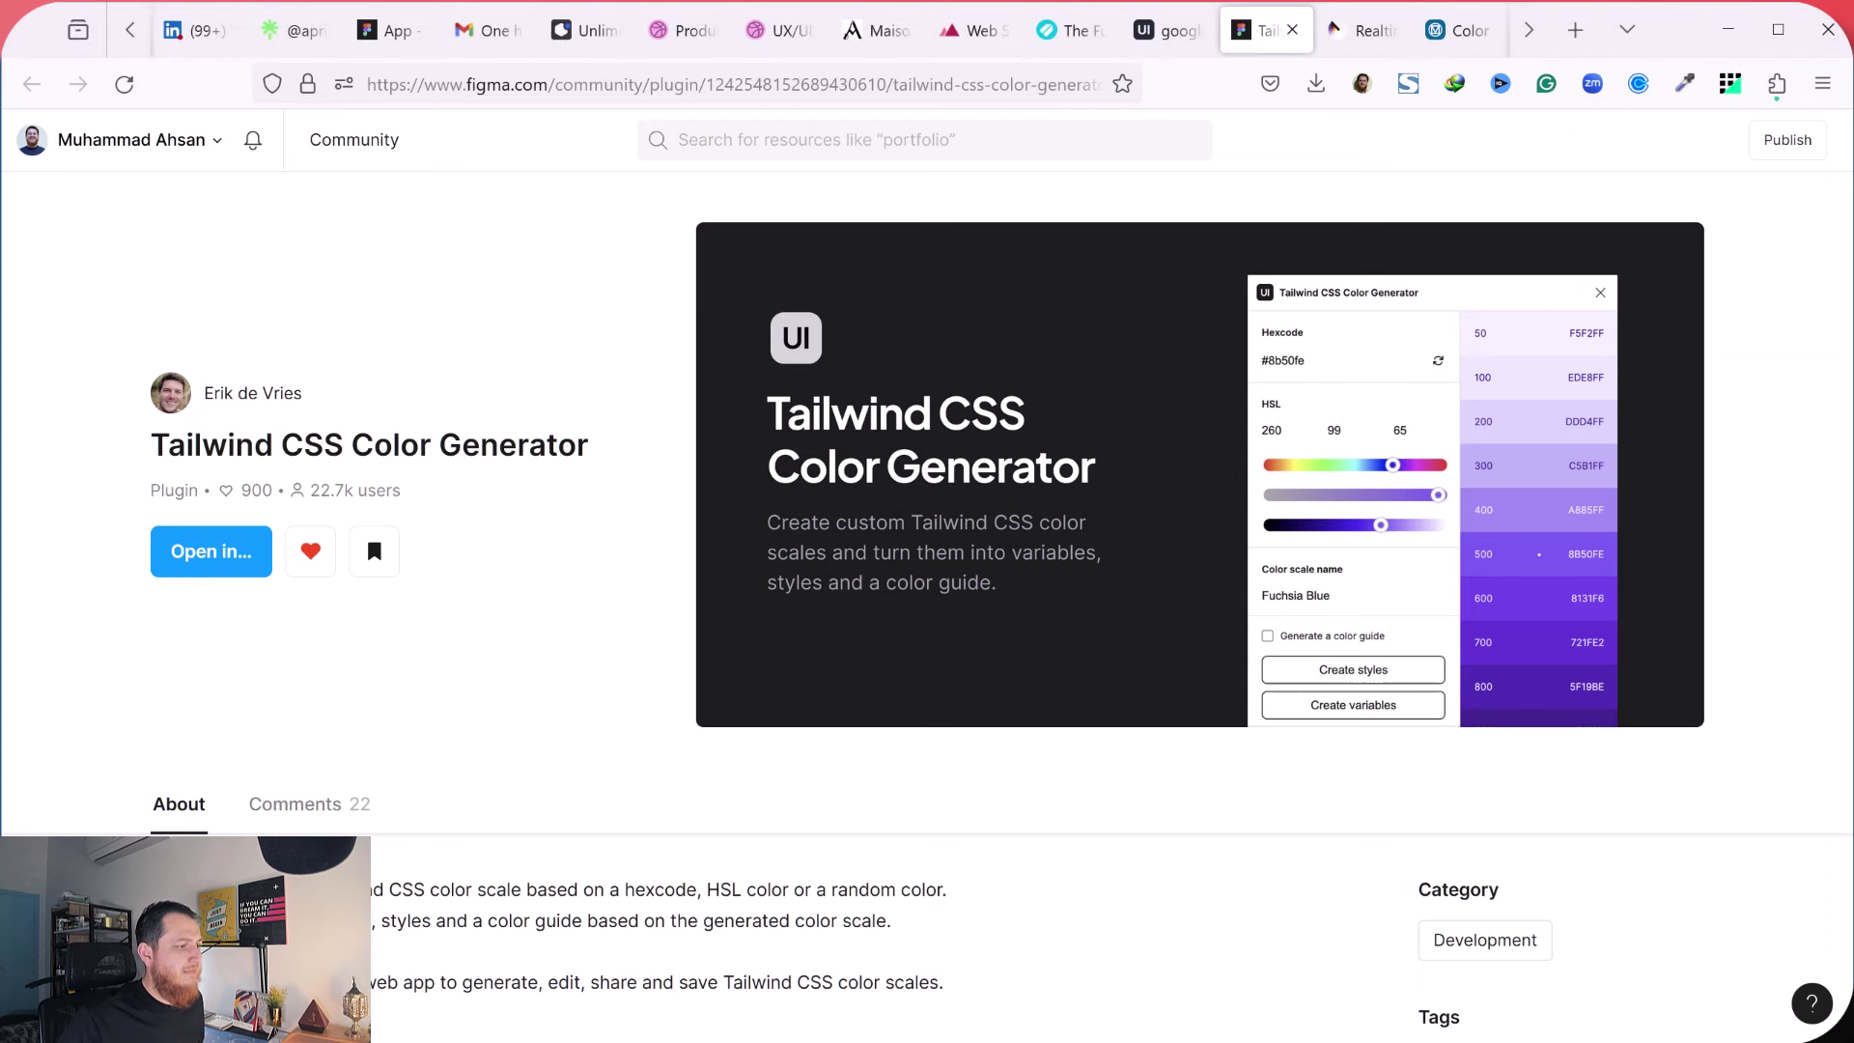
Paste 7d87fc as uiColors' base hex to build the Chetwode Blue scale.
{"action": "left_click", "coordinate": [1166, 34]}
{"action": "left_click", "coordinate": [824, 577]}
{"action": "type", "text": "#7d87fc"}
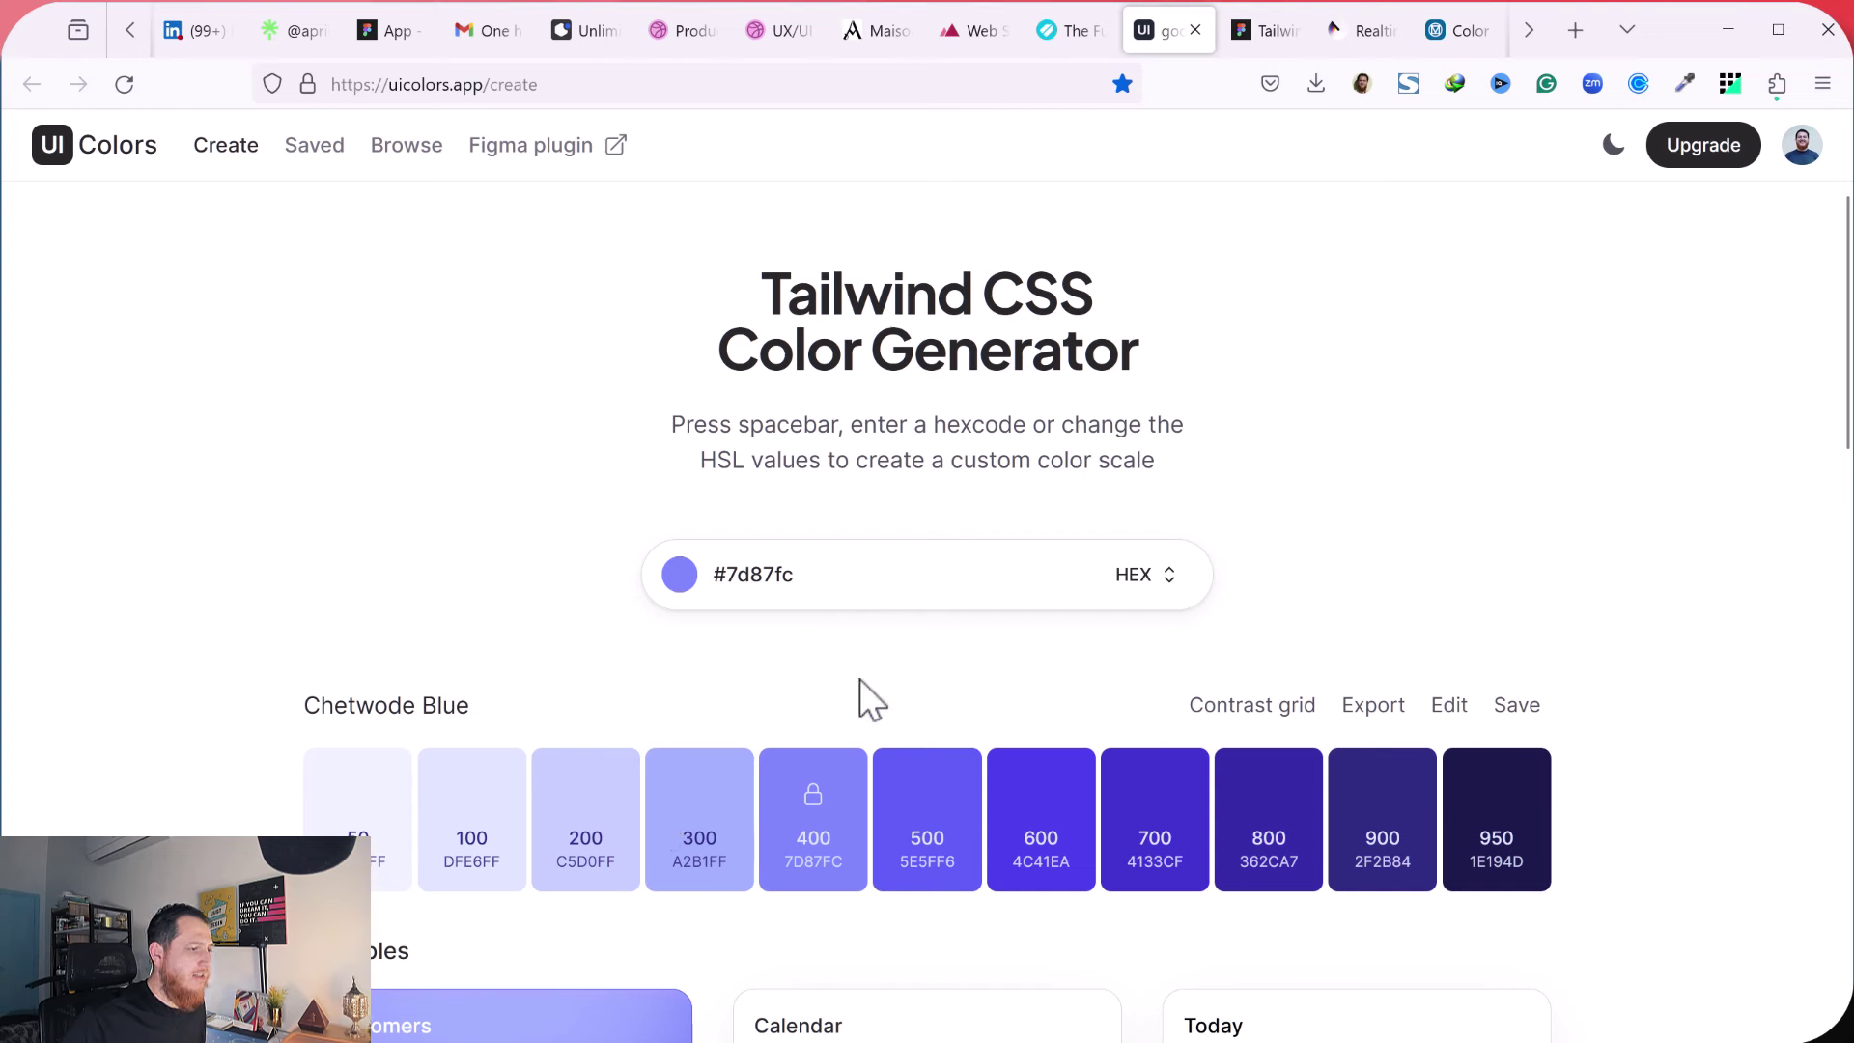
Switch to HSL entry and tune the base colour's lightness and saturation to 235, 90, 72.
{"action": "left_click", "coordinate": [1140, 579]}
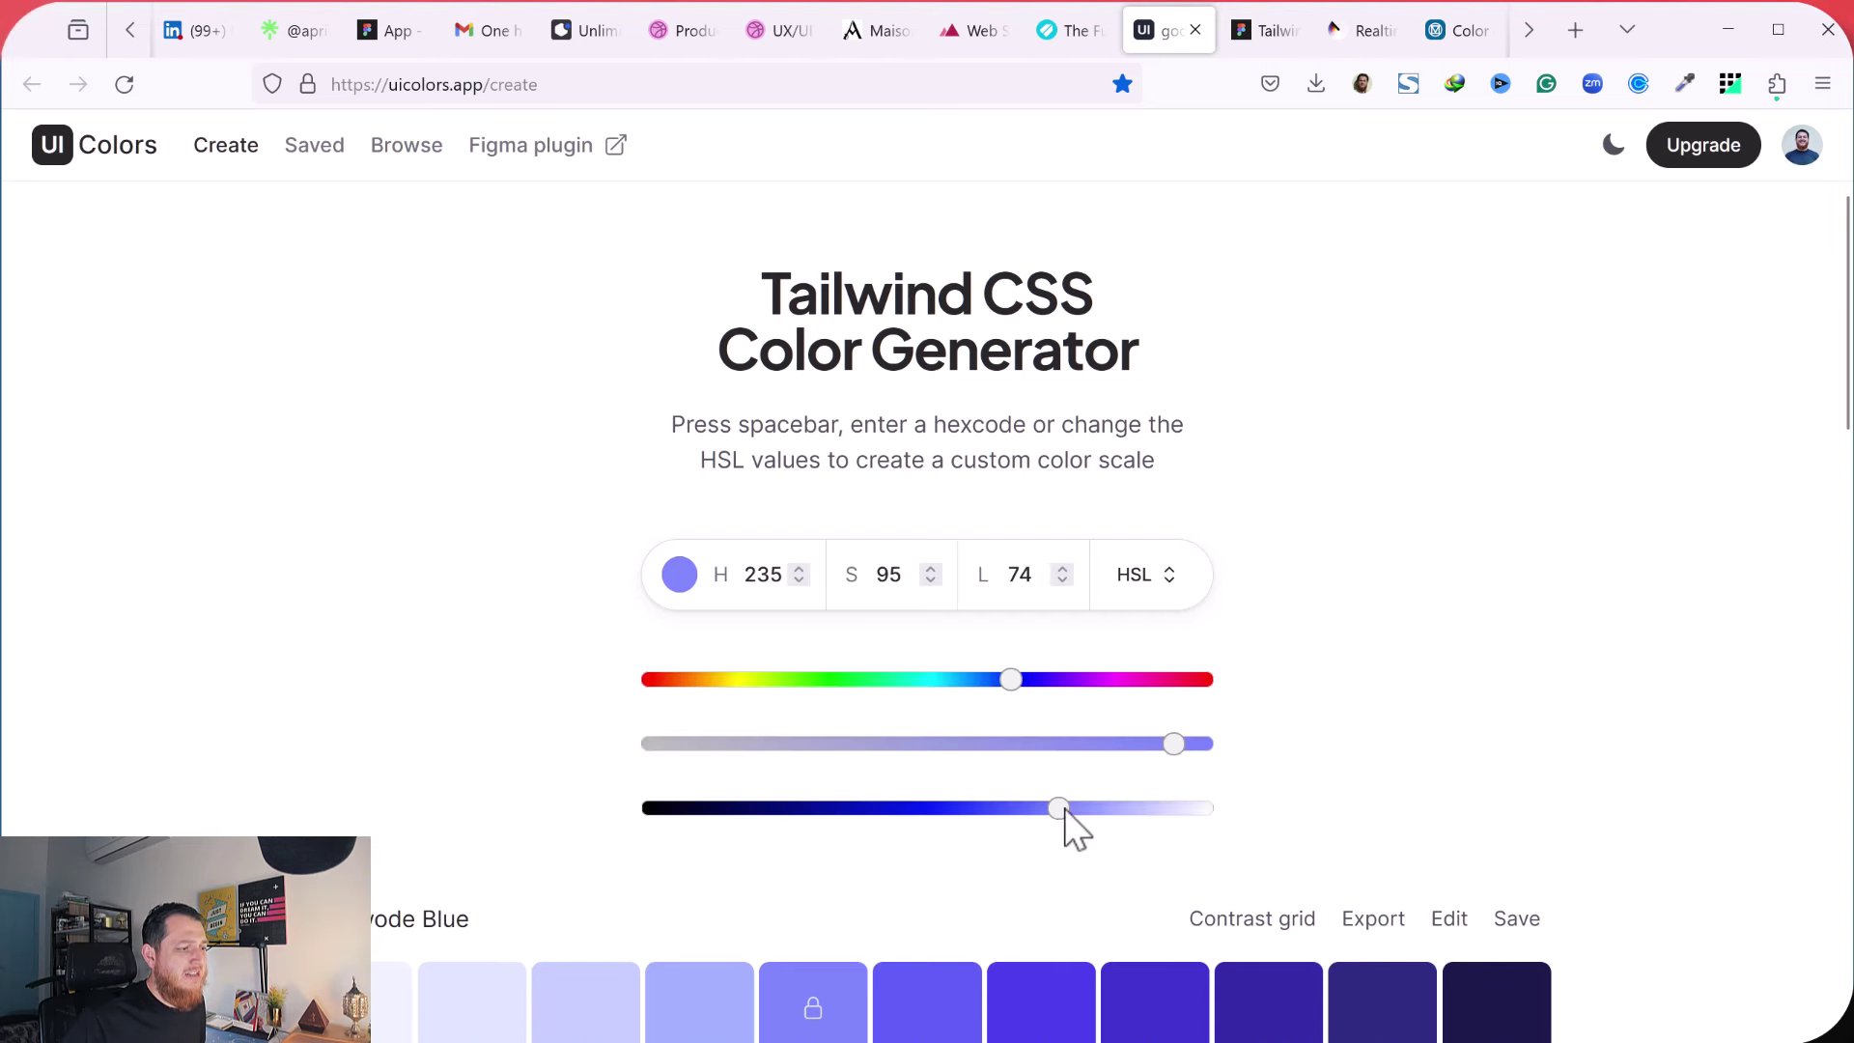
{"action": "mouse_move", "coordinate": [1065, 814]}
{"action": "left_mouse_down"}
{"action": "mouse_move", "coordinate": [1088, 816]}
{"action": "mouse_move", "coordinate": [1049, 816]}
{"action": "left_mouse_up"}
{"action": "left_click_drag", "start_coordinate": [1180, 745], "coordinate": [1141, 742]}
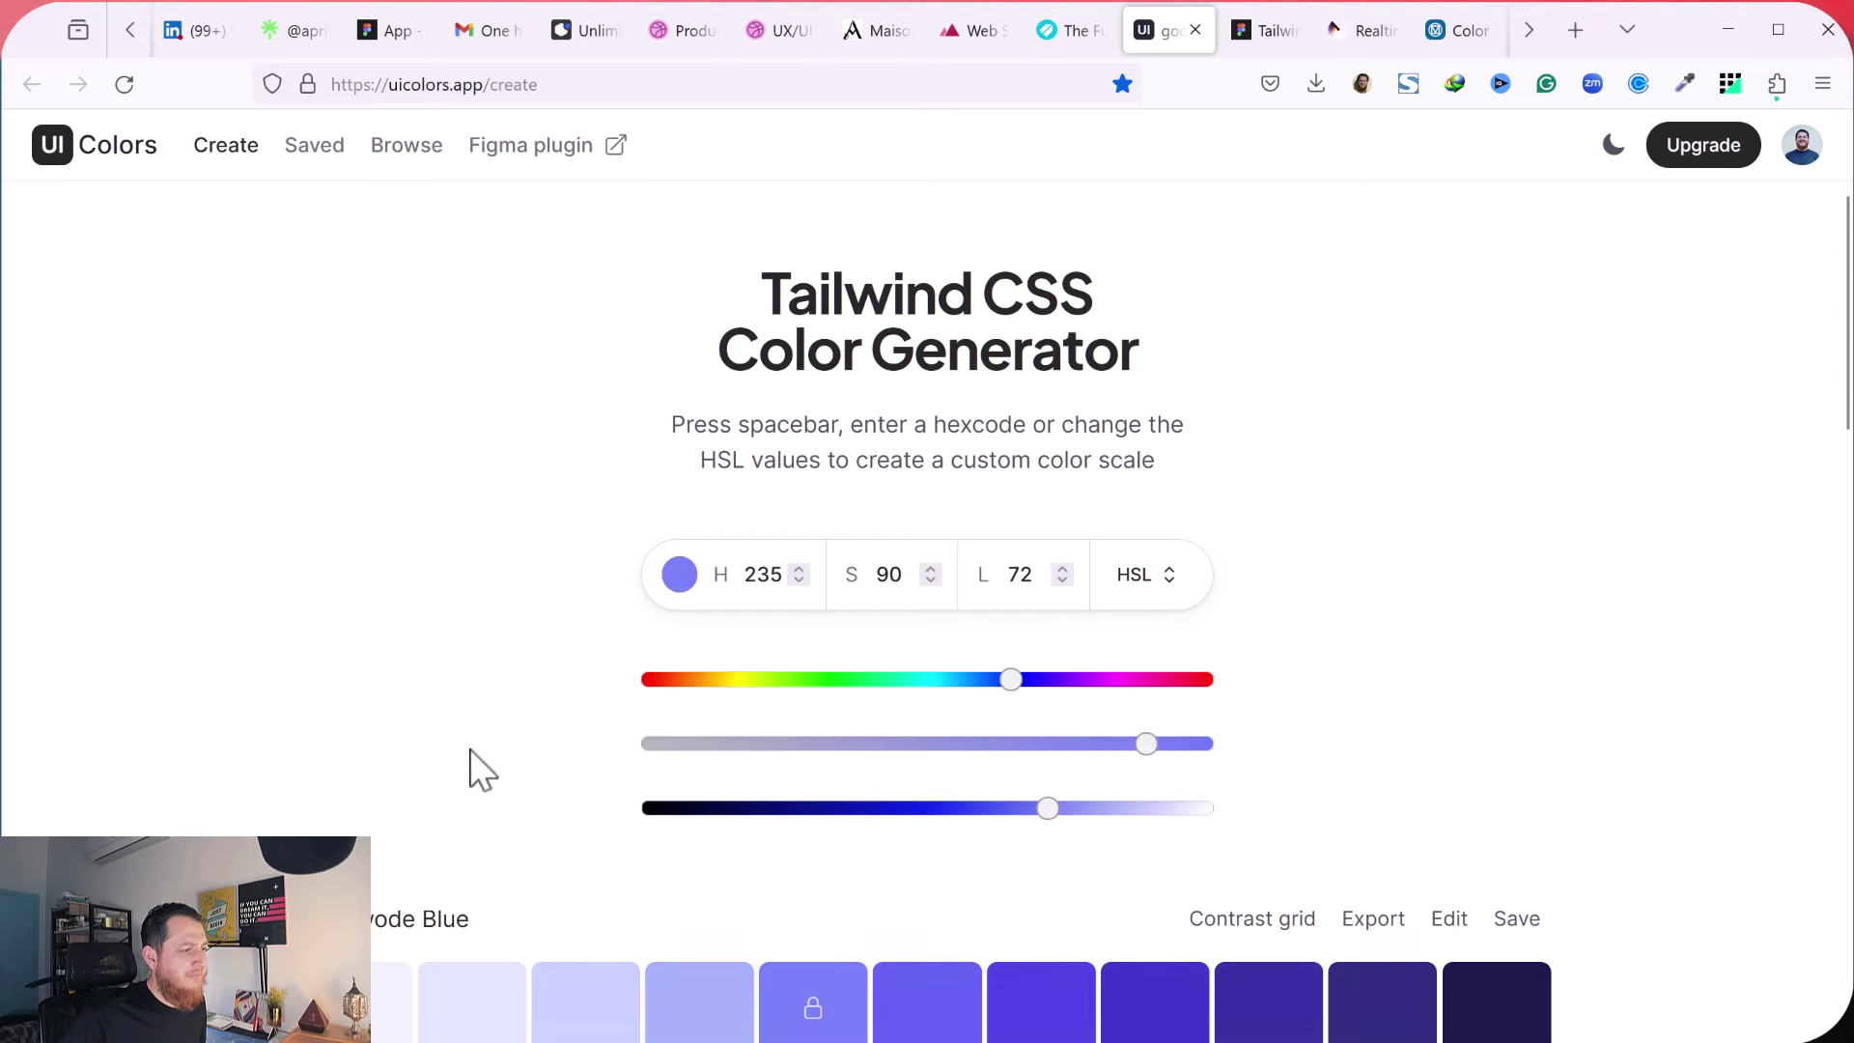
{"action": "scroll", "coordinate": [480, 770], "scroll_direction": "down", "scroll_amount": 6}
{"action": "scroll", "coordinate": [737, 753], "scroll_direction": "up", "scroll_amount": 3}
Open the scale's export code, ending on the SVG (Figma) format.
{"action": "left_click", "coordinate": [1372, 623]}
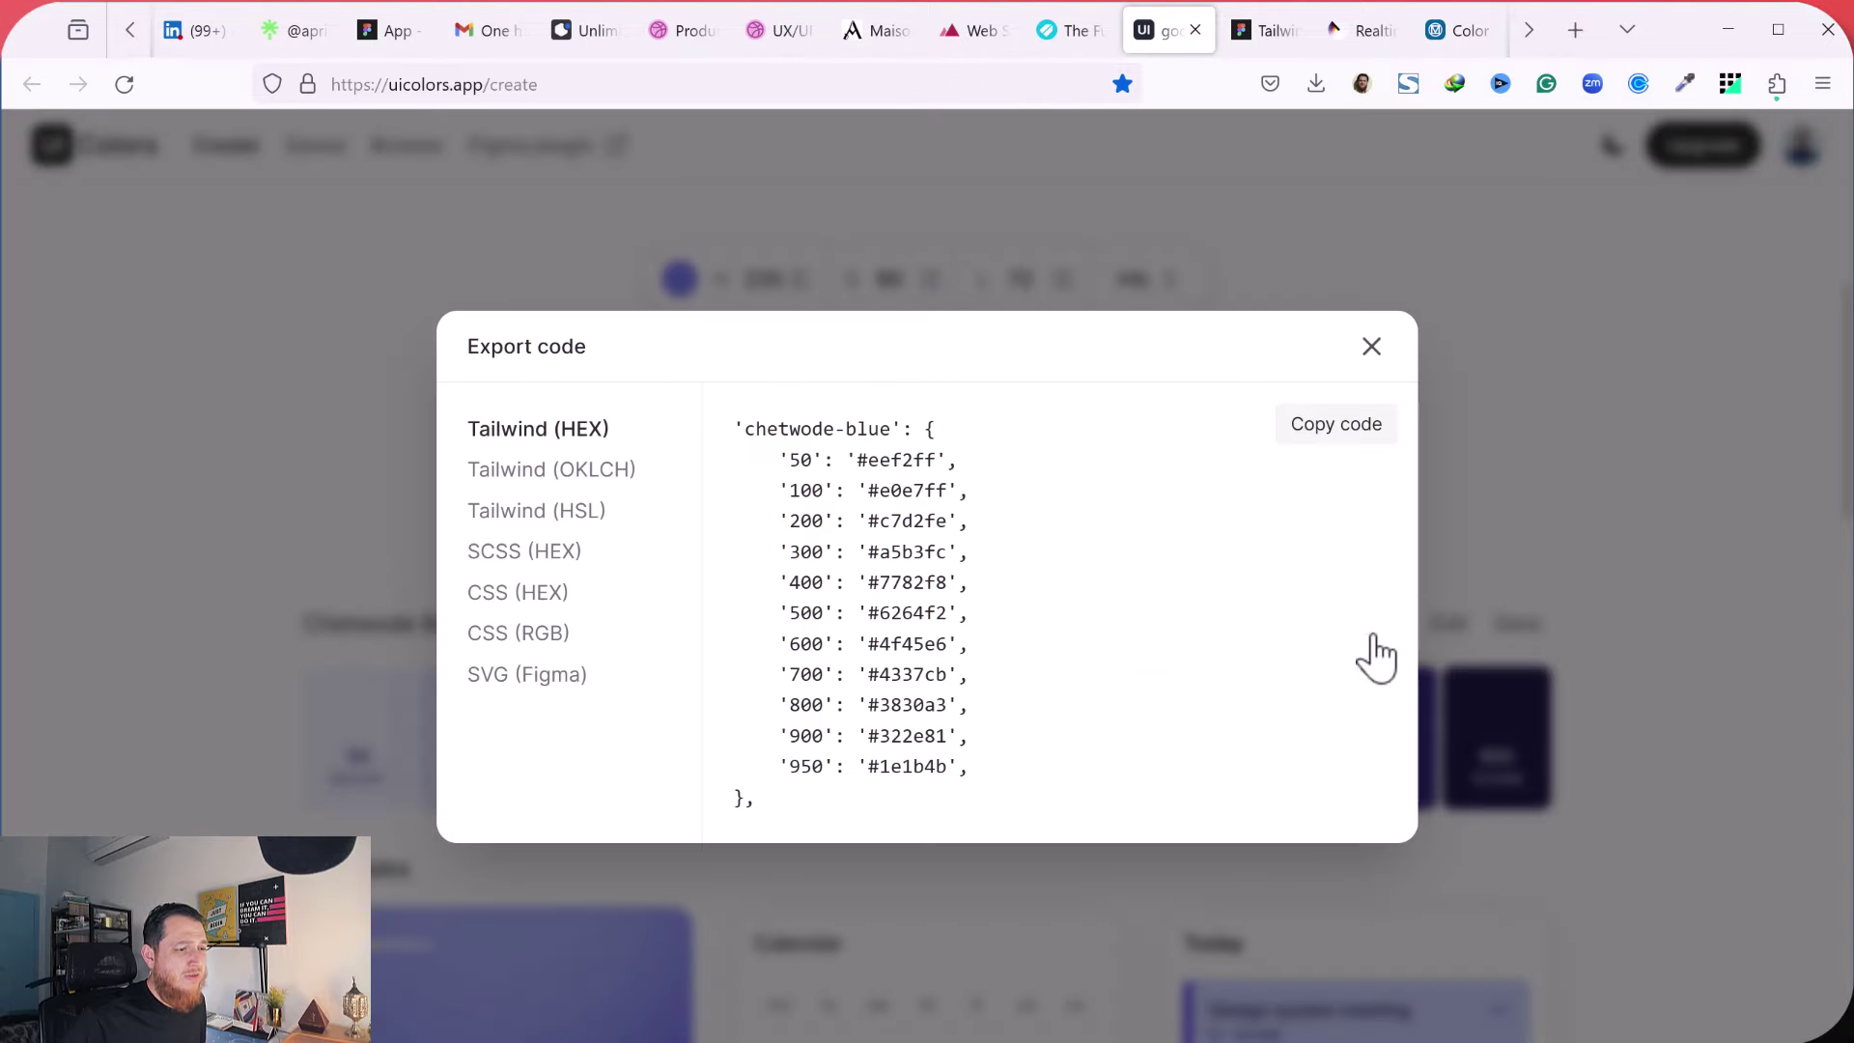
{"action": "left_click", "coordinate": [536, 638]}
{"action": "left_click", "coordinate": [512, 522]}
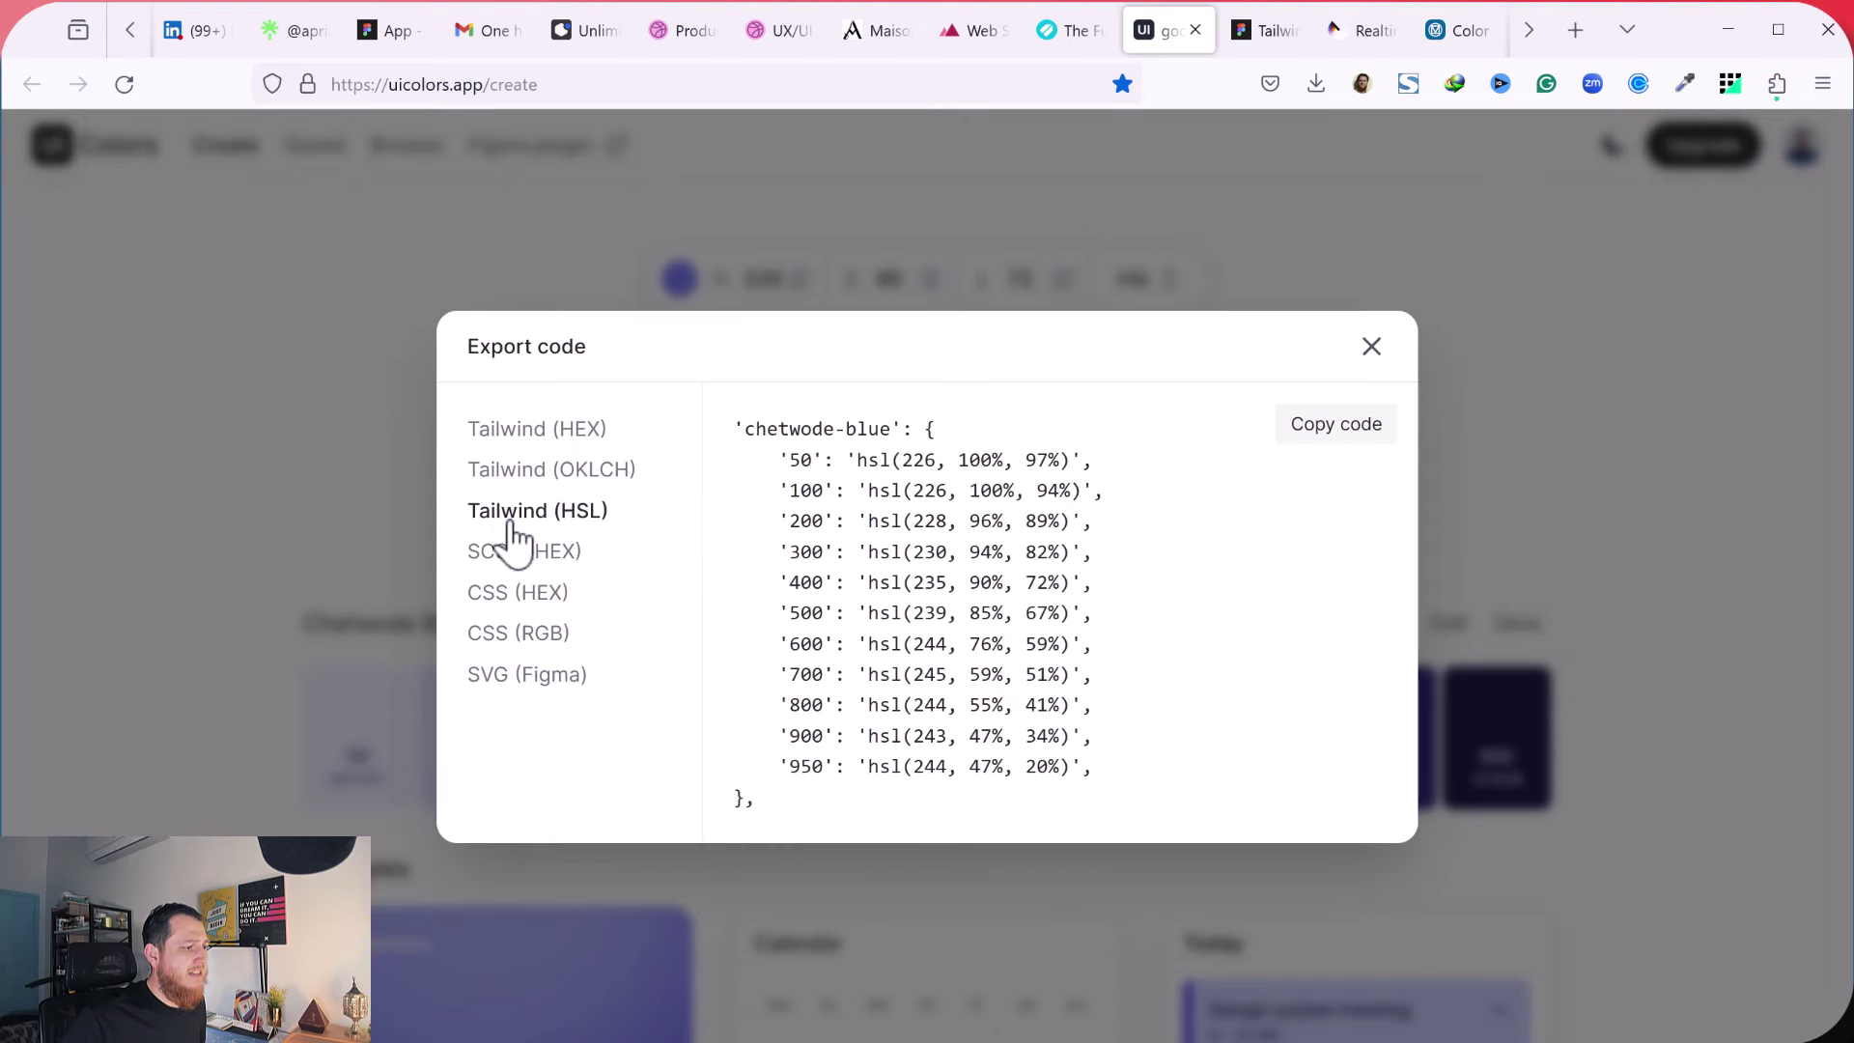
{"action": "left_click", "coordinate": [512, 681]}
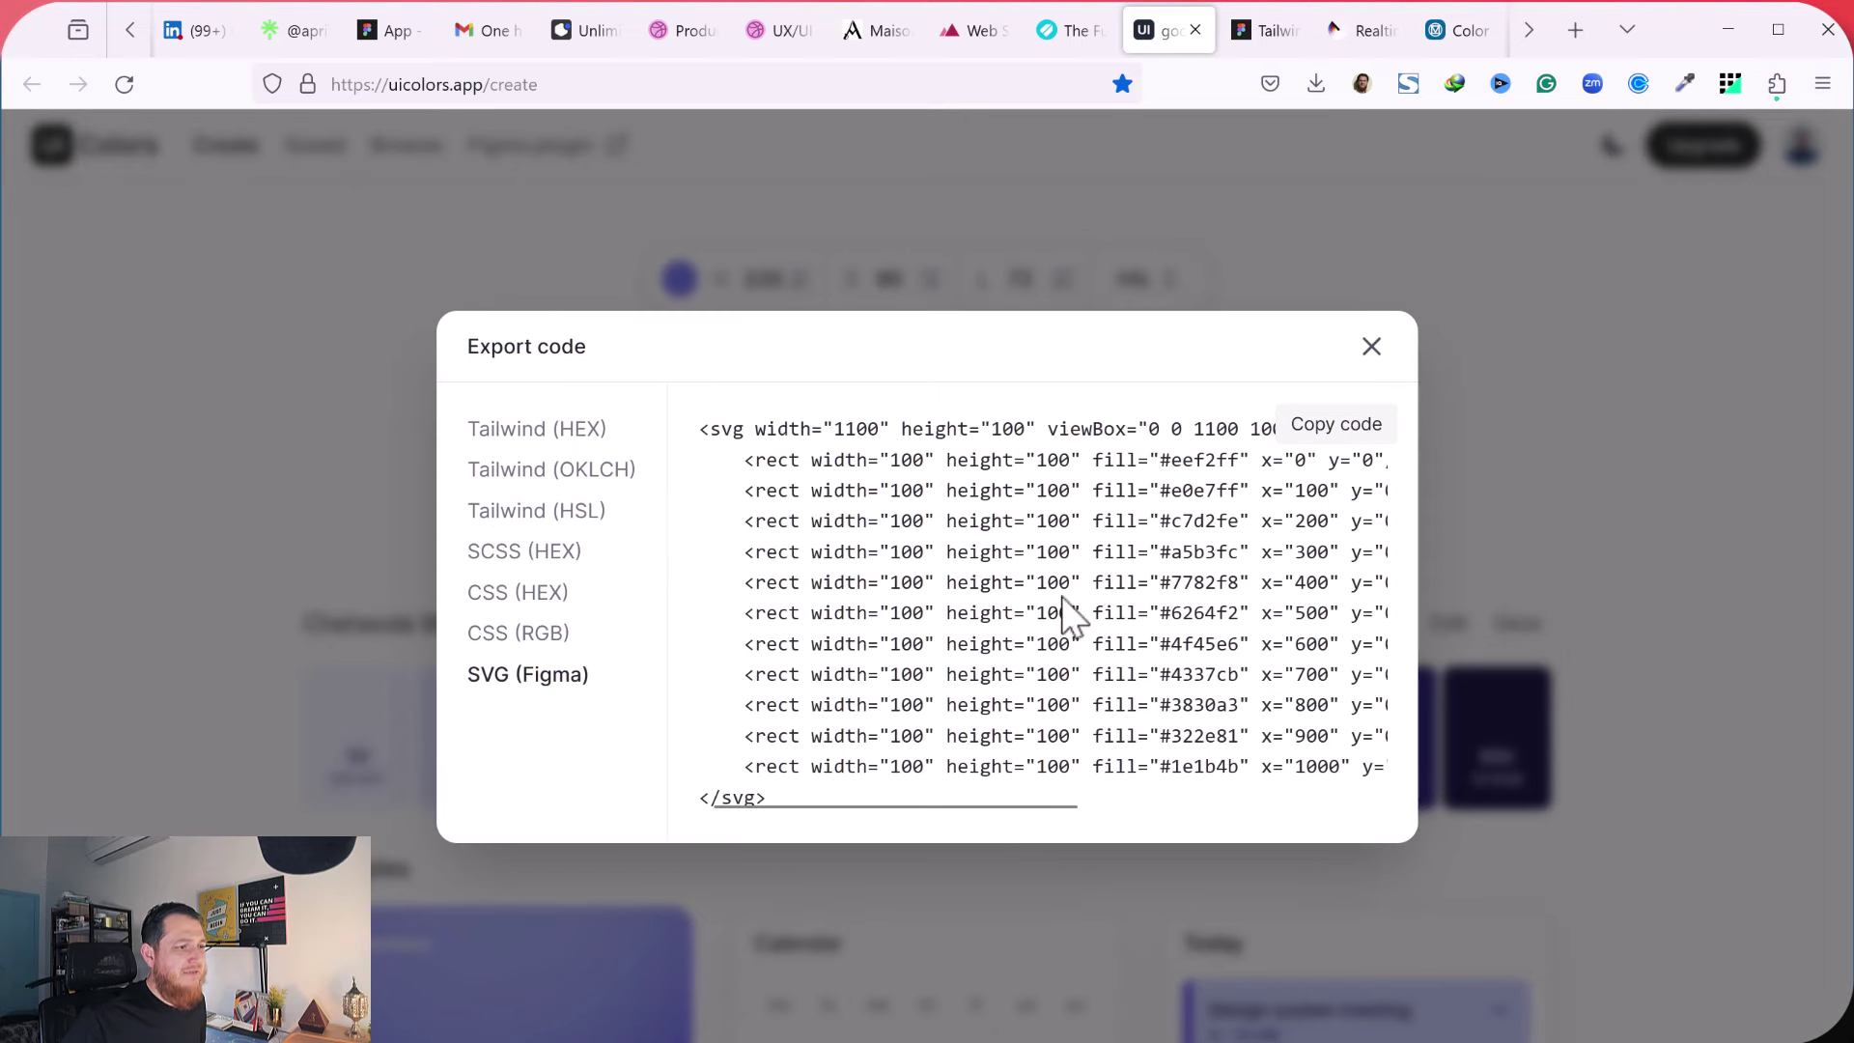
Paste the copied SVG as a Chetwode Blue swatch strip below the original swatches.
{"action": "left_click", "coordinate": [1333, 430]}
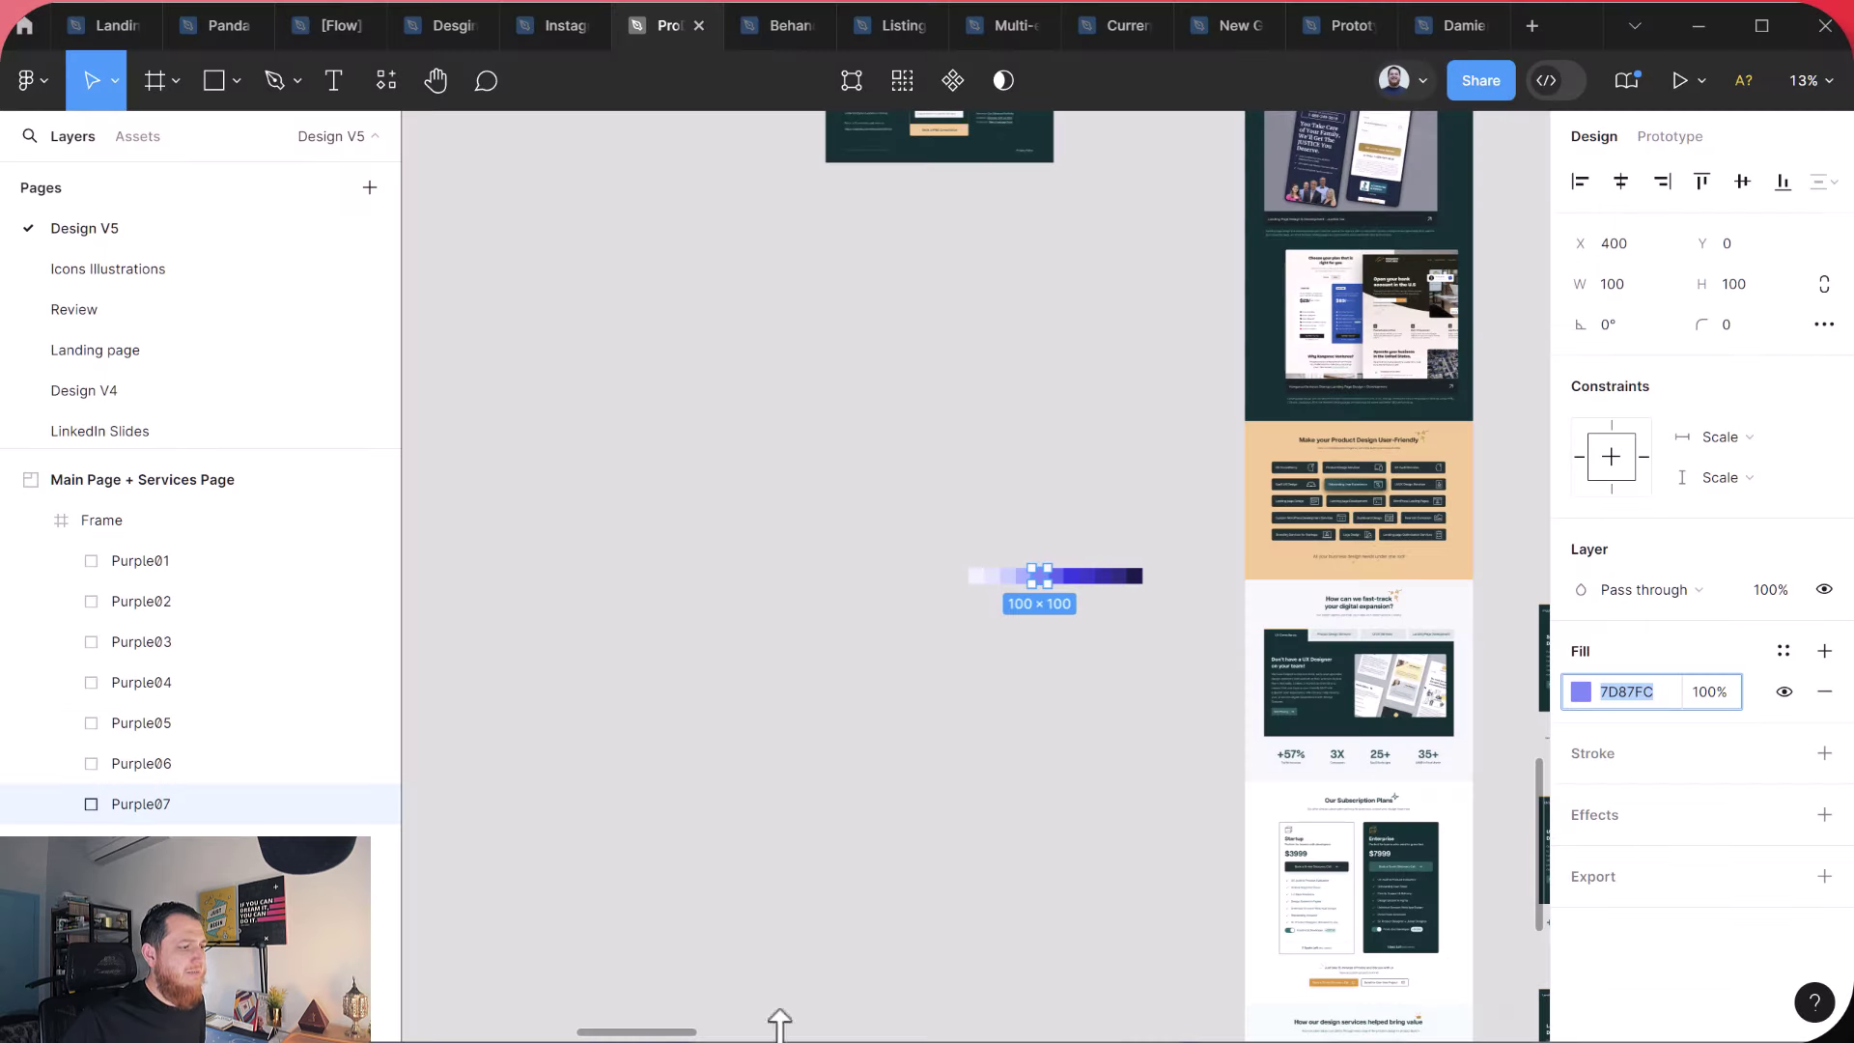
{"action": "left_click", "coordinate": [715, 812]}
{"action": "key", "text": "ctrl+v"}
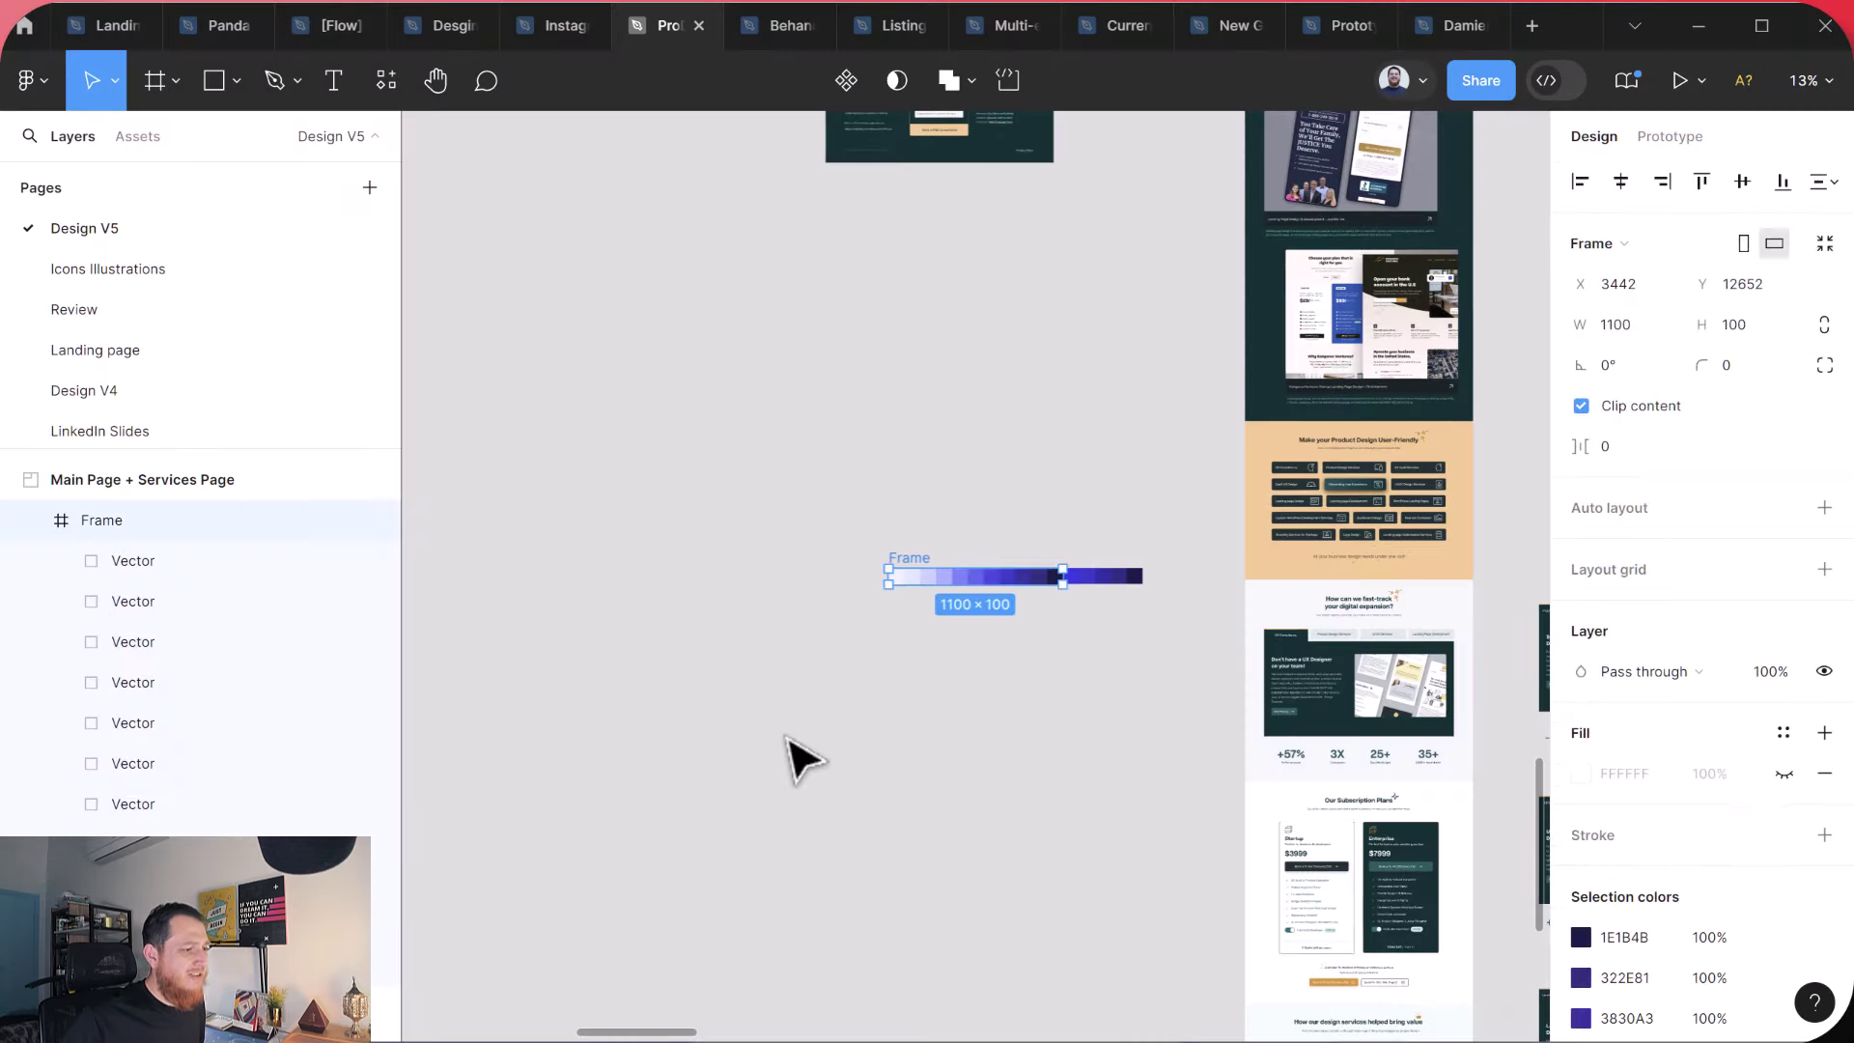
{"action": "left_click_drag", "start_coordinate": [918, 573], "coordinate": [882, 744]}
{"action": "left_click", "coordinate": [1132, 667]}
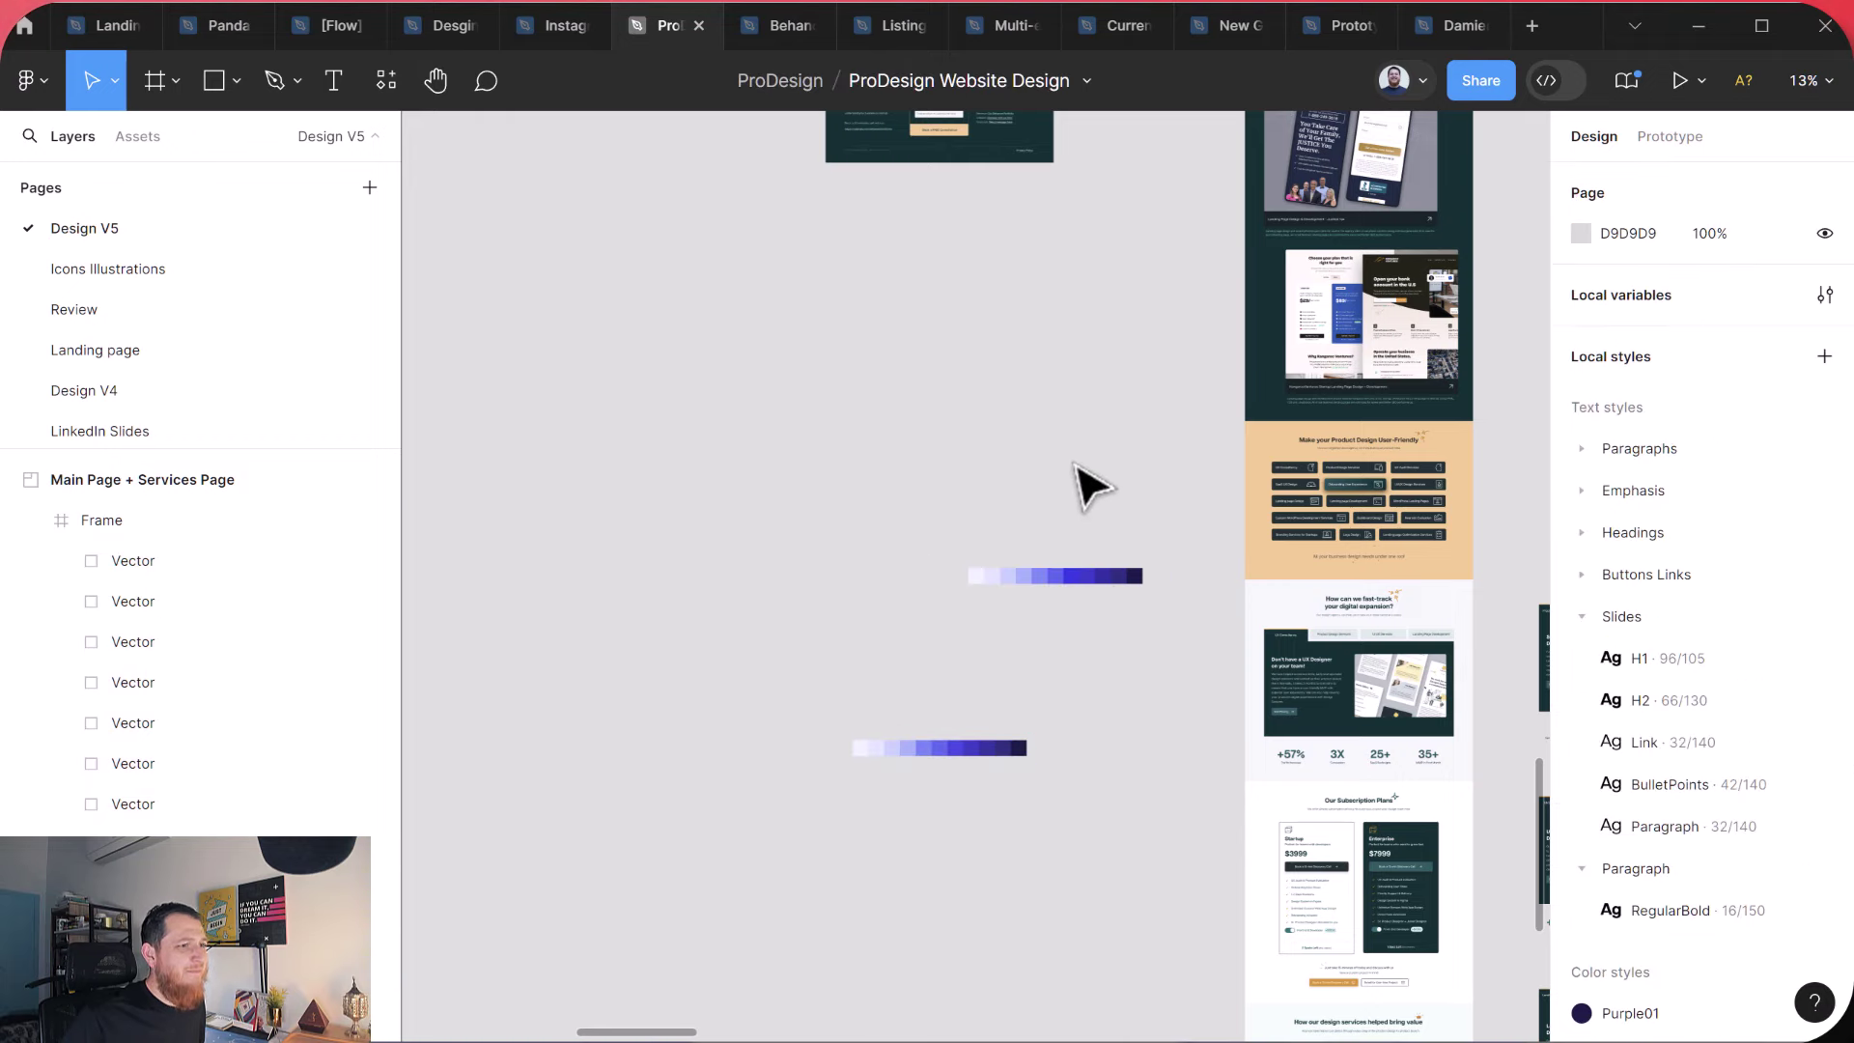
Select the Brand variable's hex FDC281 in local variables and close uiColors' export window.
{"action": "left_click", "coordinate": [1825, 295]}
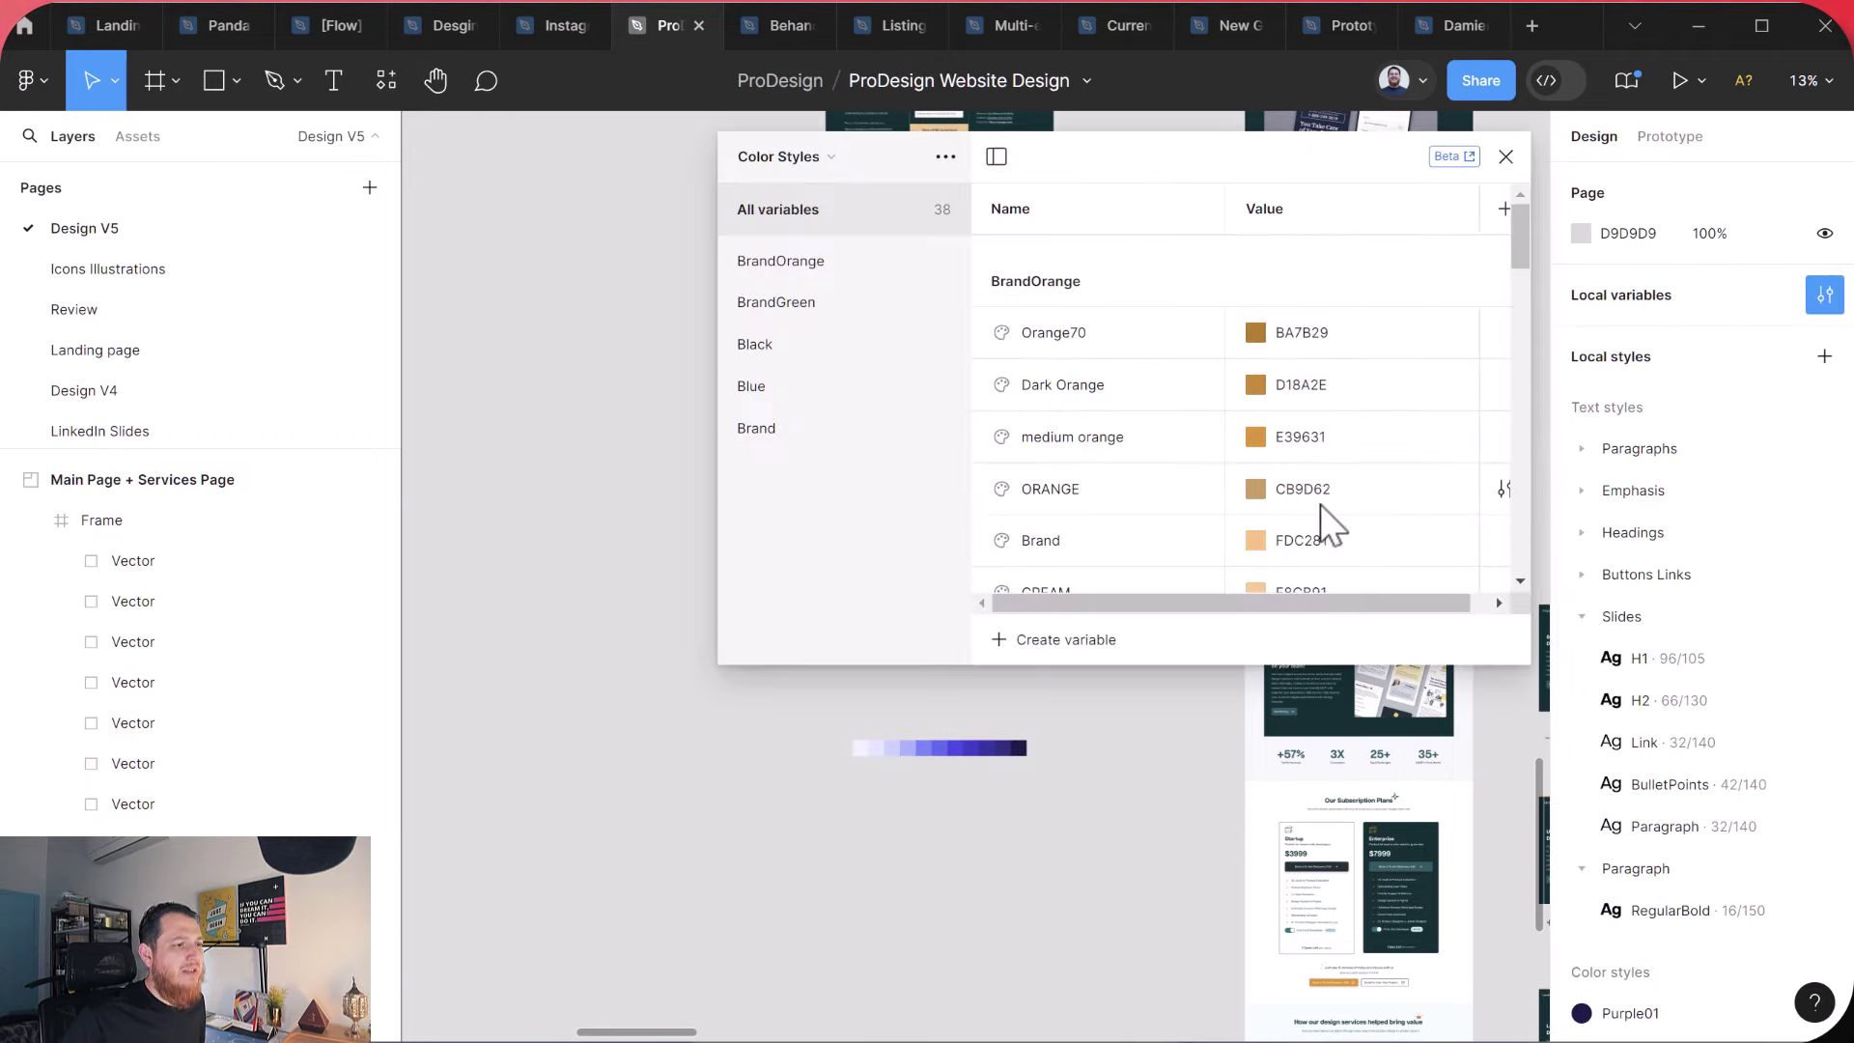
{"action": "scroll", "coordinate": [1319, 504], "scroll_direction": "down", "scroll_amount": 3}
{"action": "double_click", "coordinate": [1317, 293]}
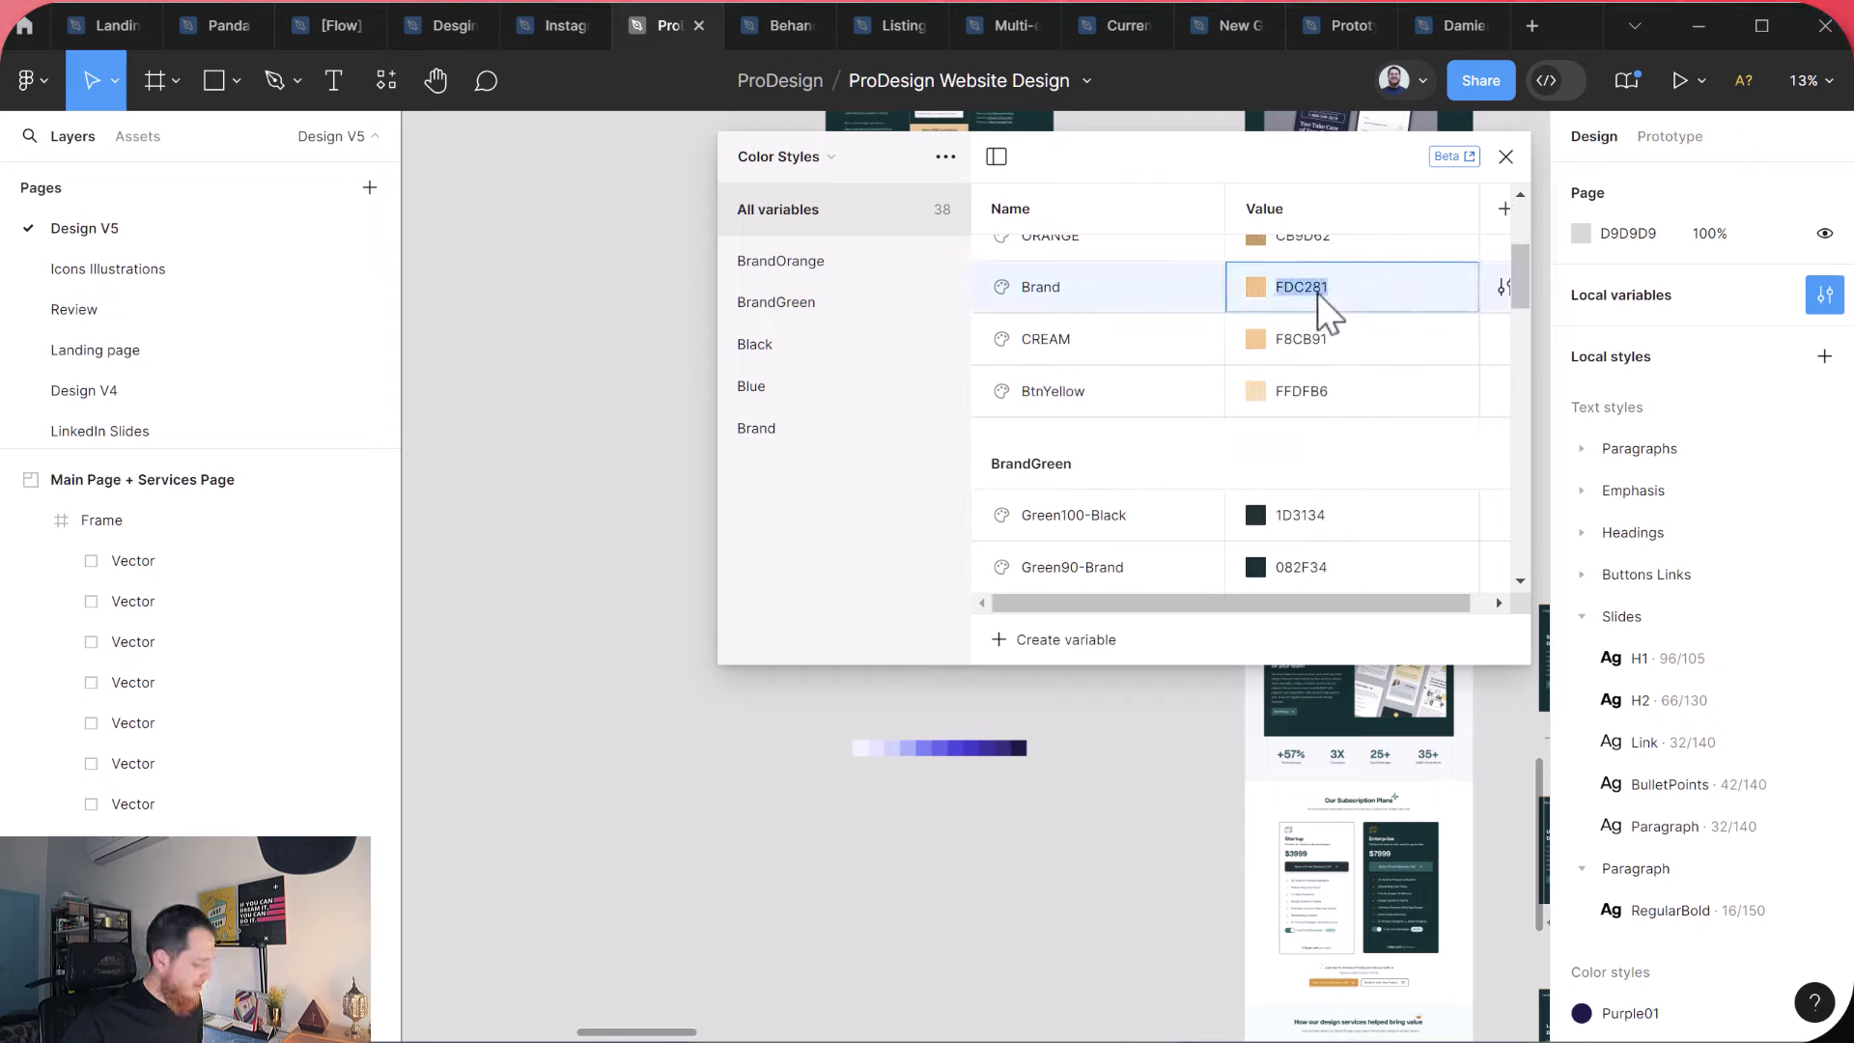
{"action": "key", "text": "alt+Tab"}
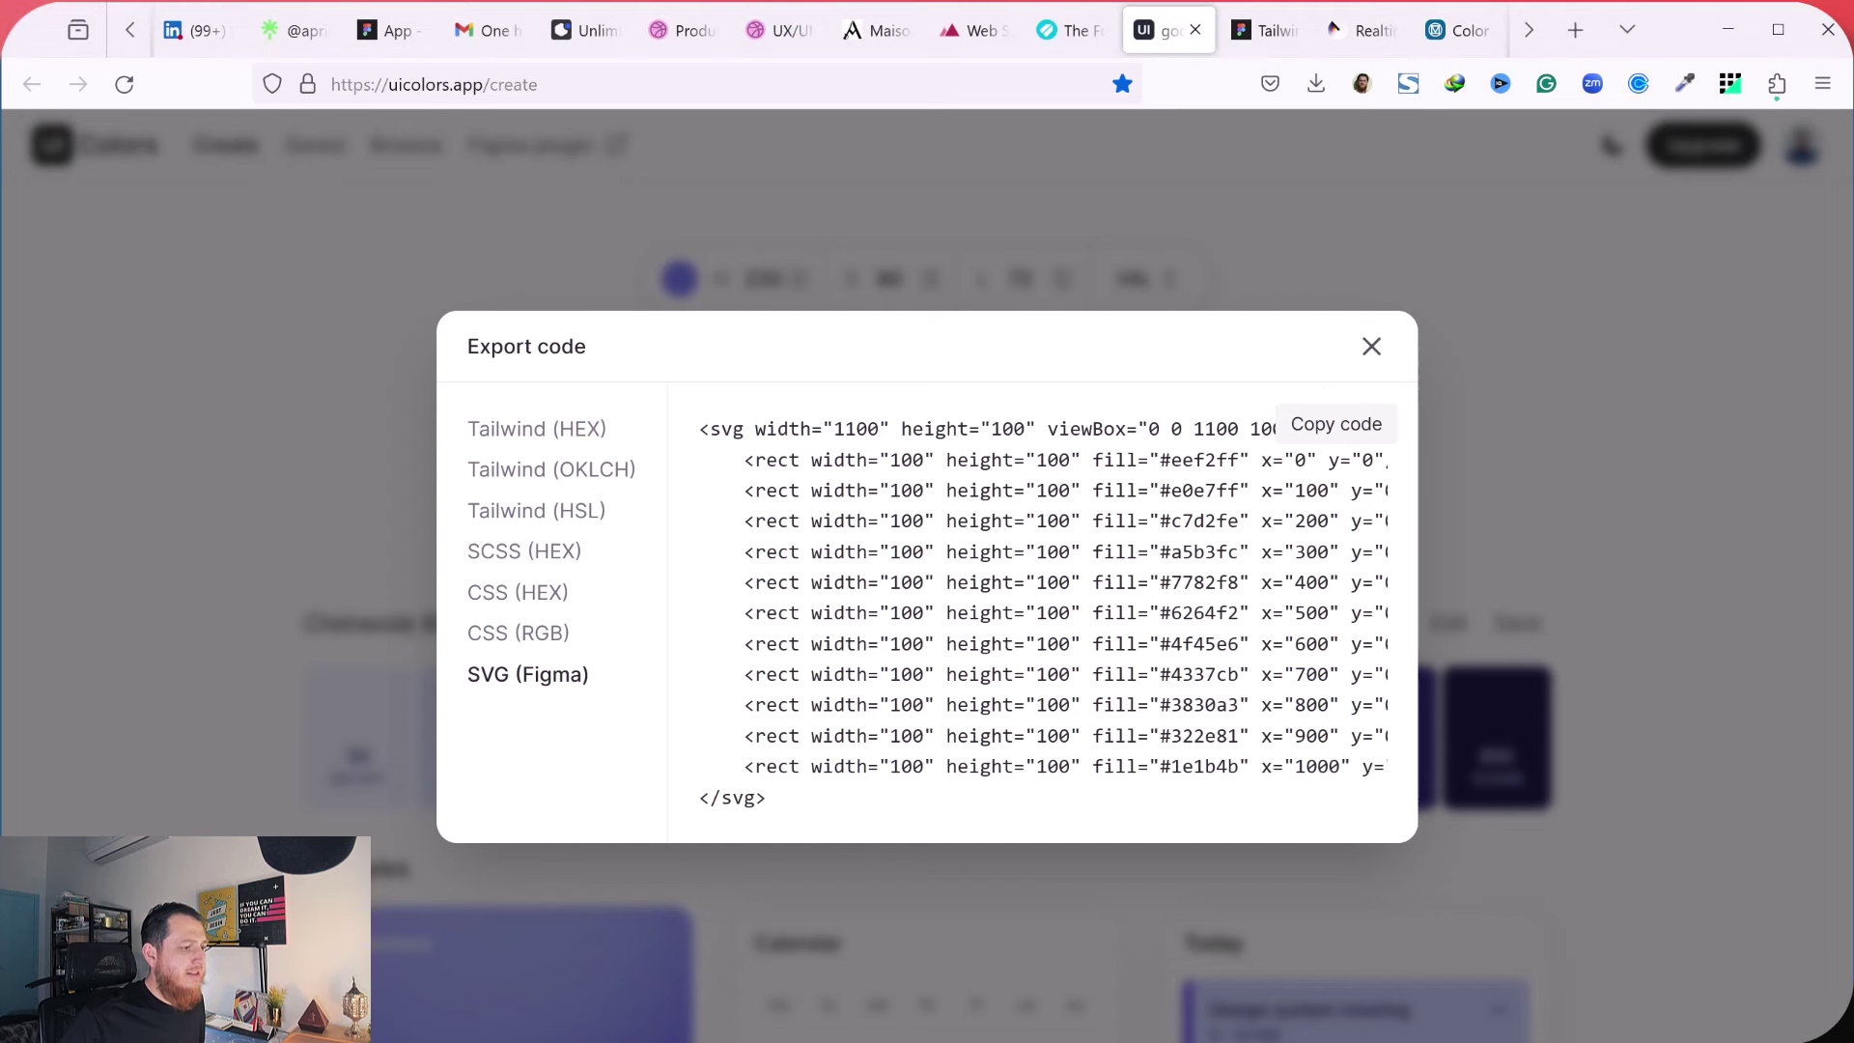
{"action": "left_click", "coordinate": [1371, 346]}
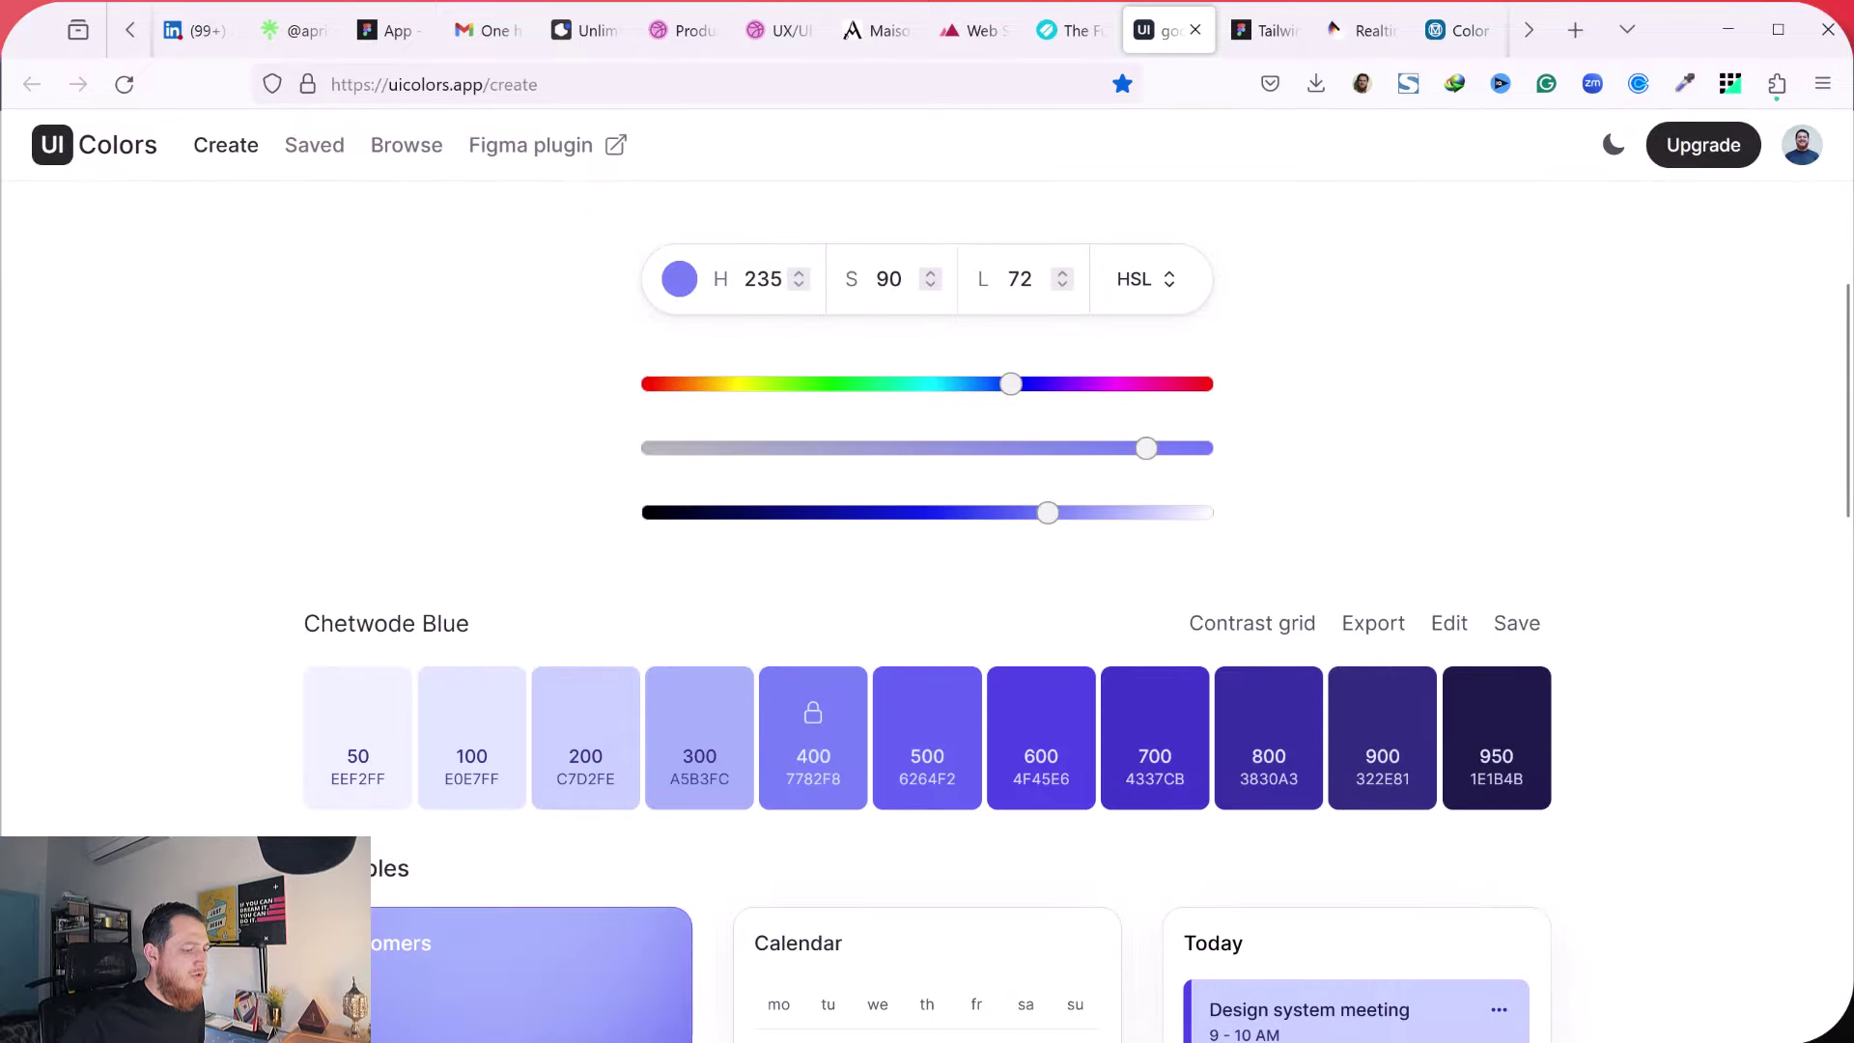
{"action": "key", "text": "alt+Tab"}
Close the variables table and search the plugin library for 'tailwind'.
{"action": "left_click", "coordinate": [384, 80]}
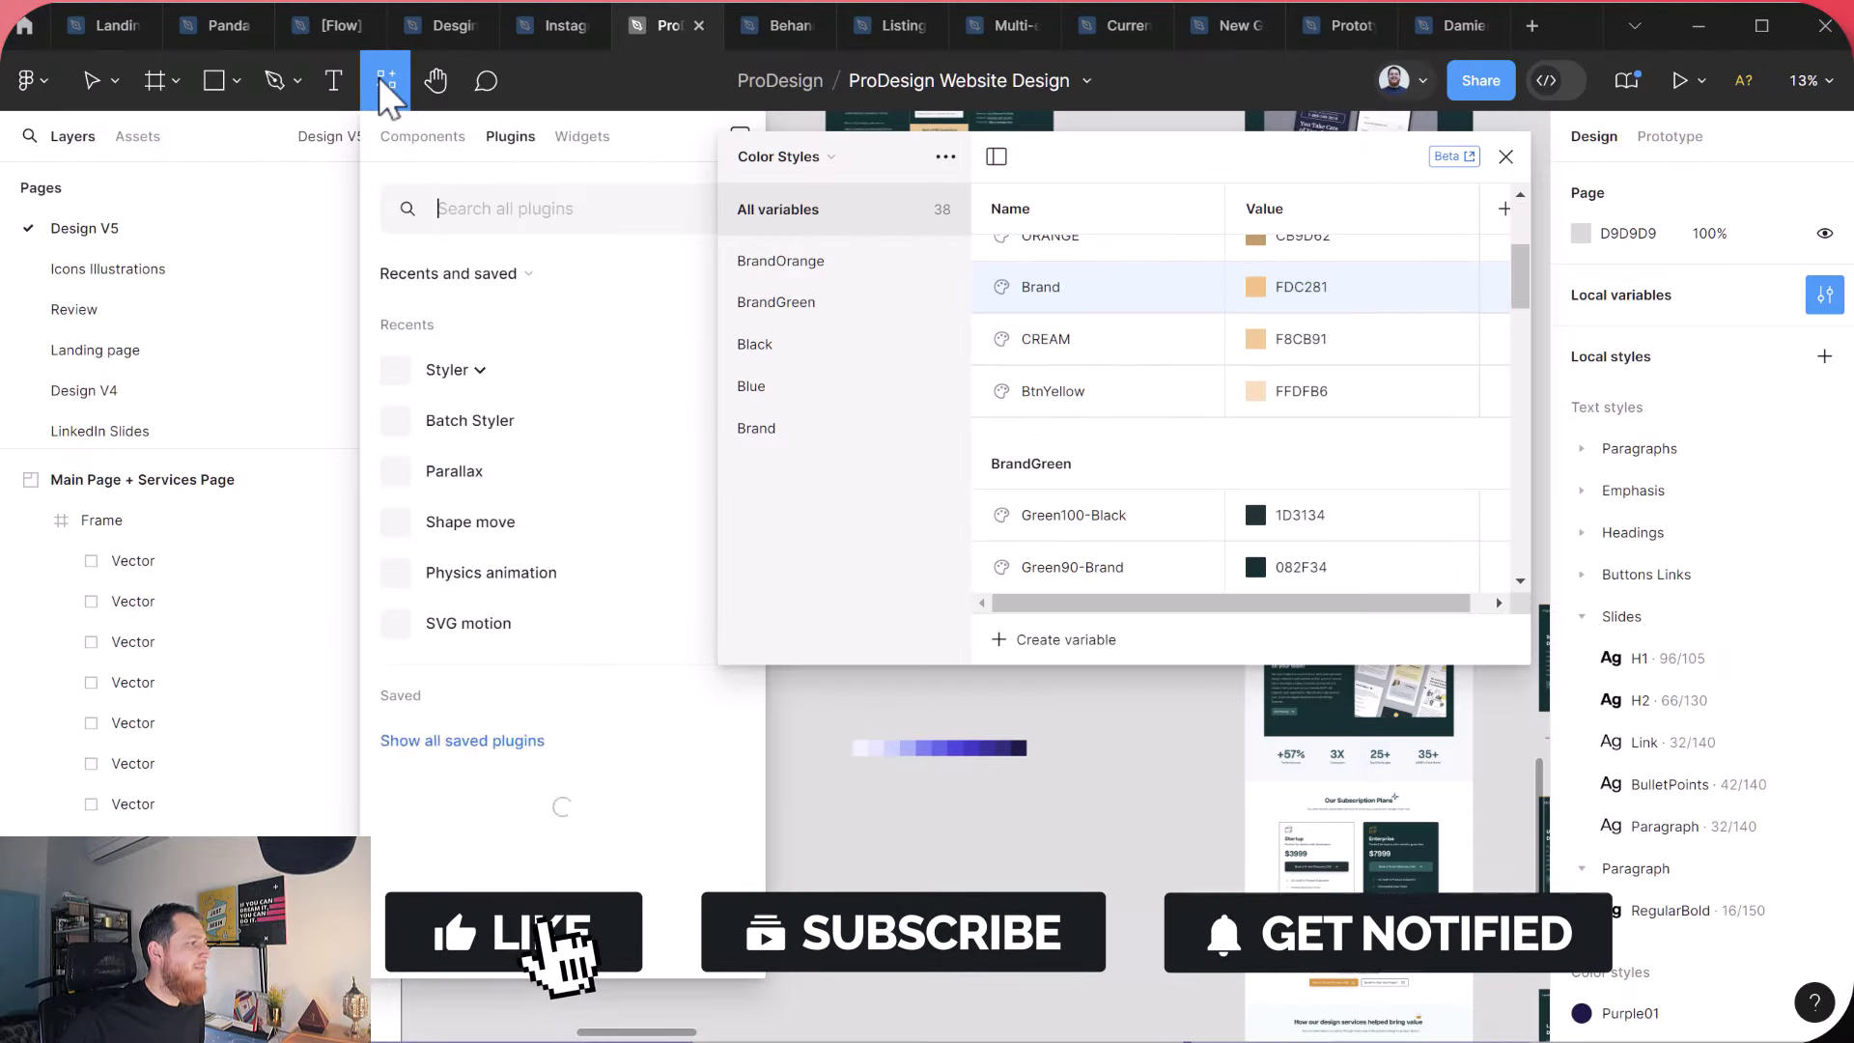
{"action": "left_click", "coordinate": [1506, 157]}
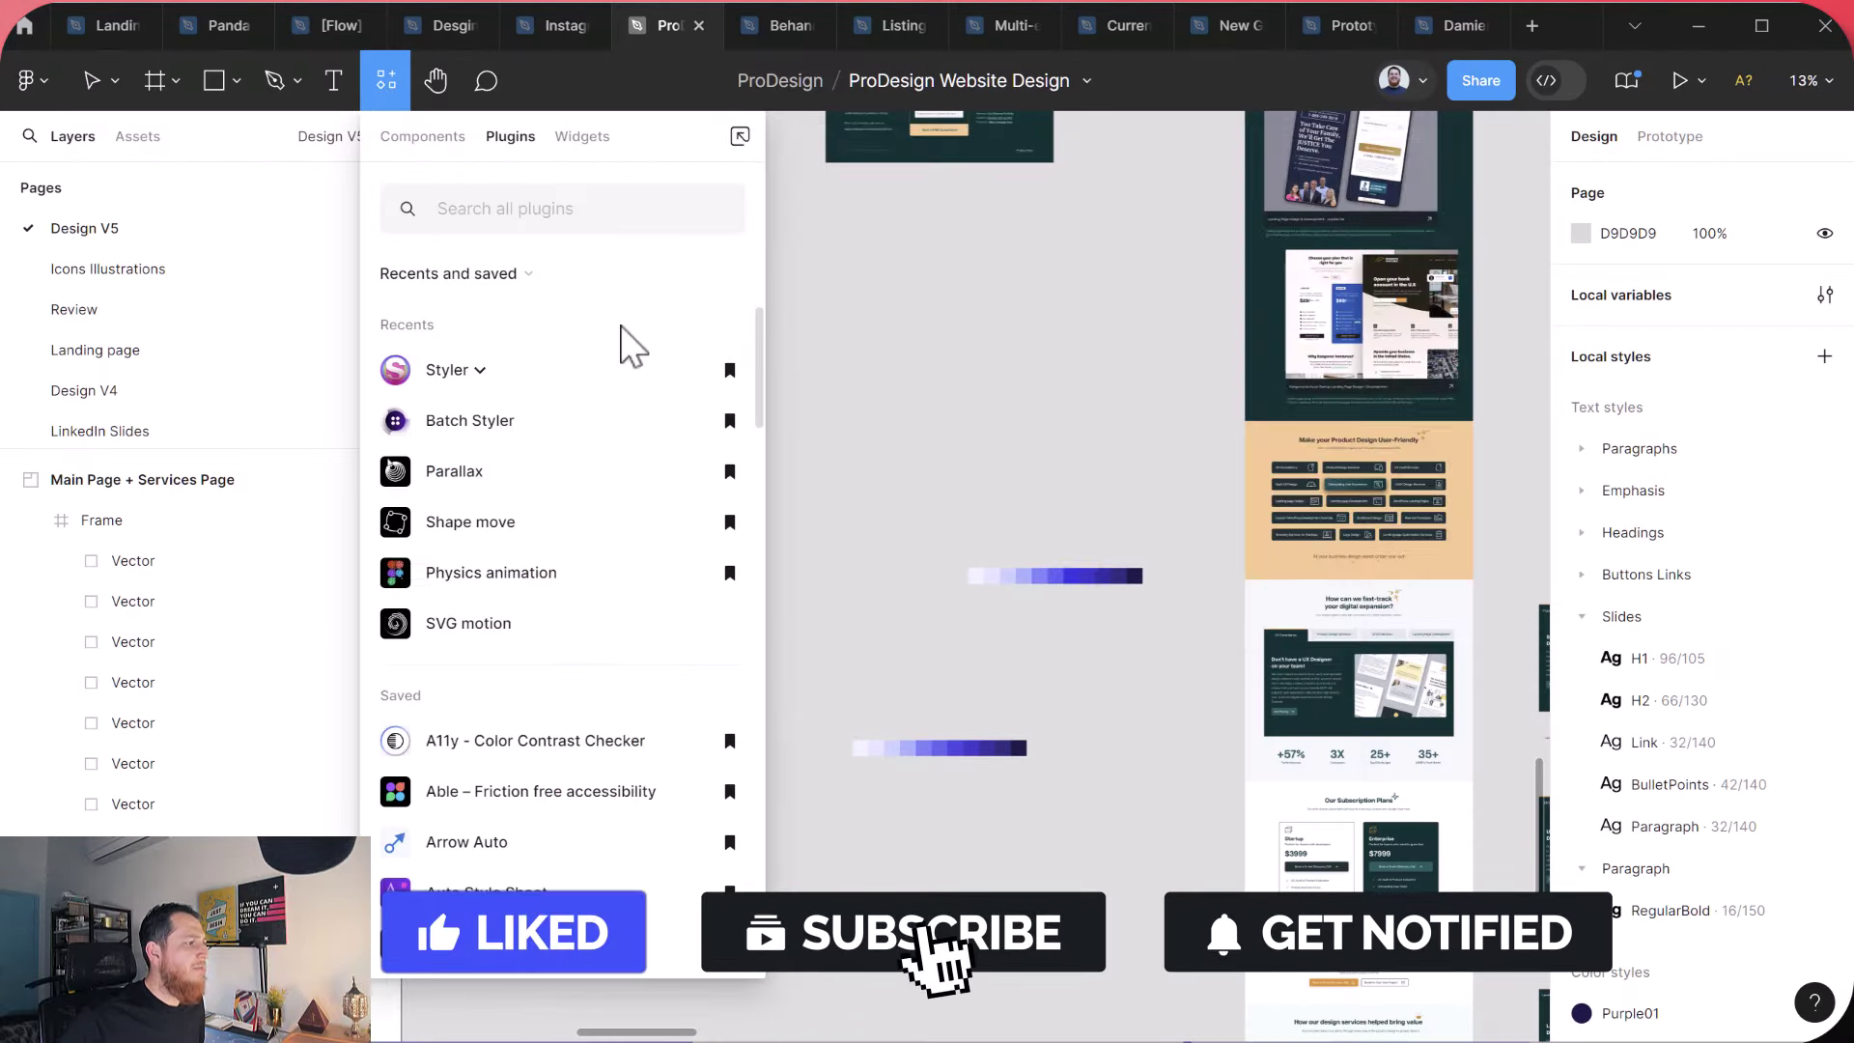
{"action": "left_click", "coordinate": [491, 214]}
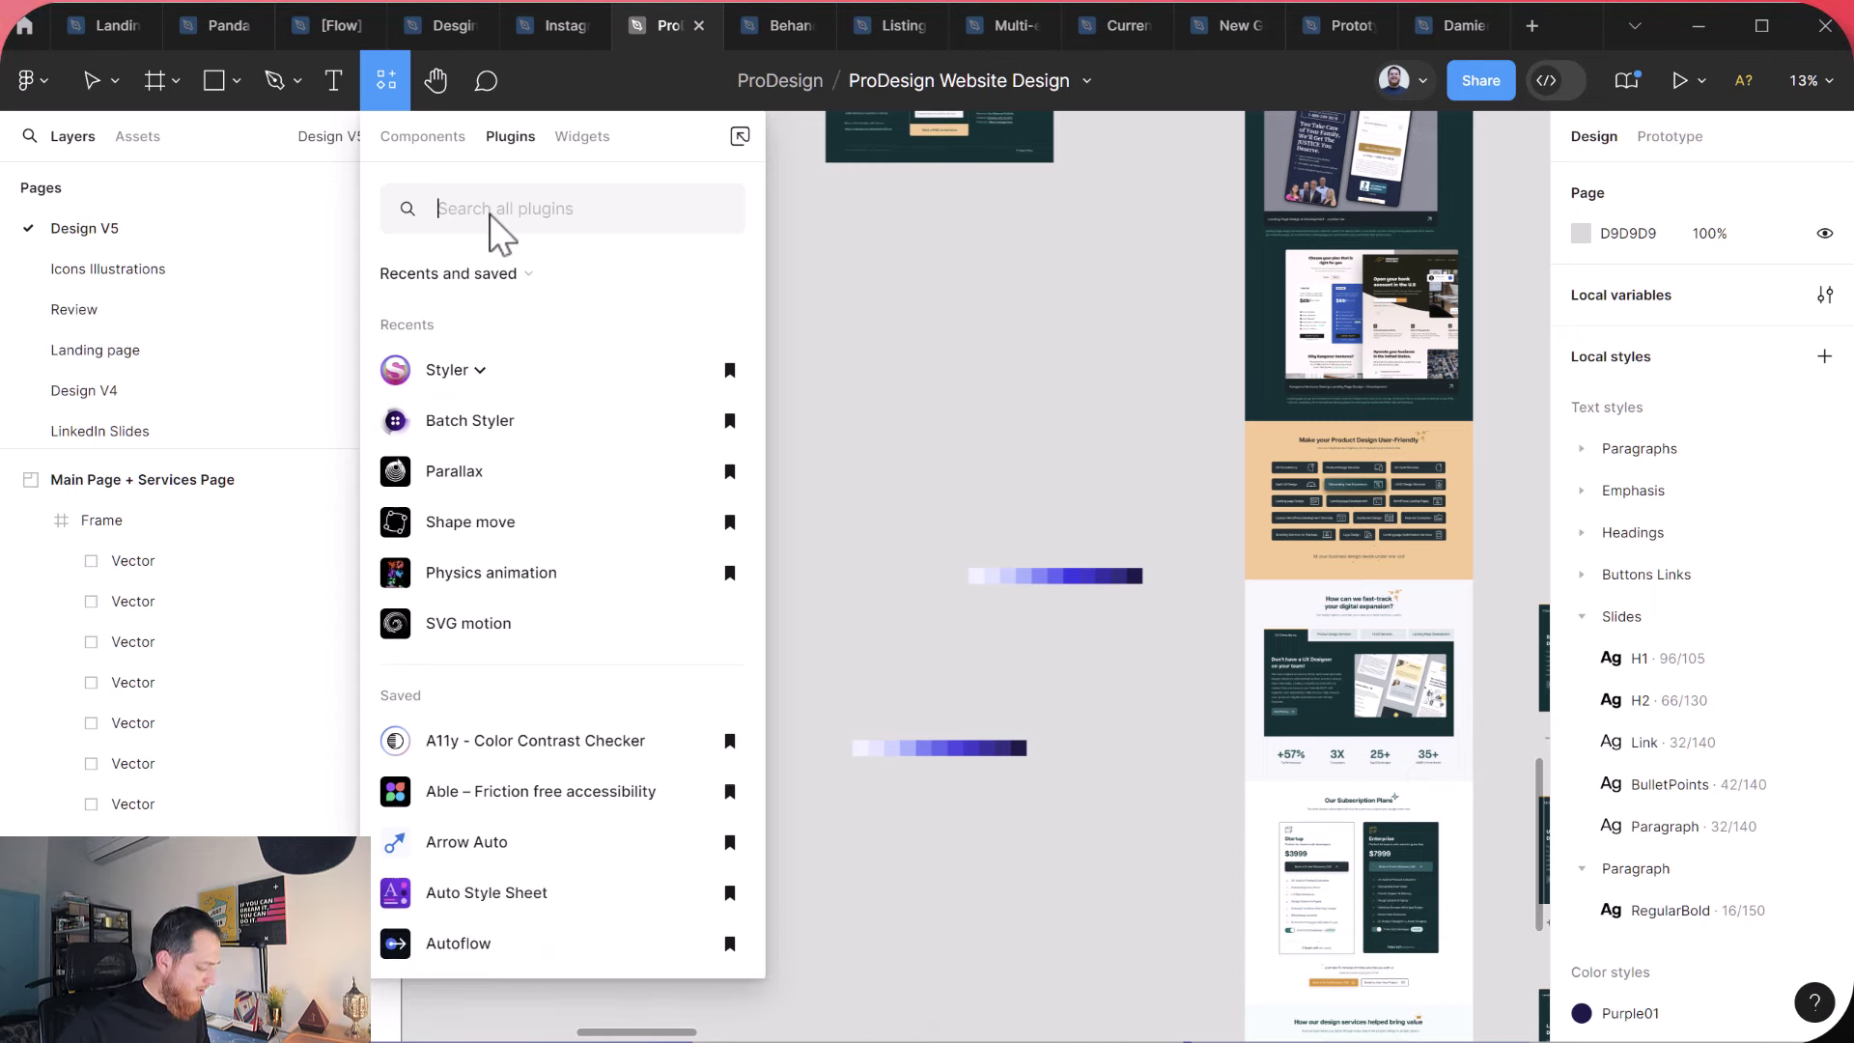
{"action": "key", "text": "alt+Tab"}
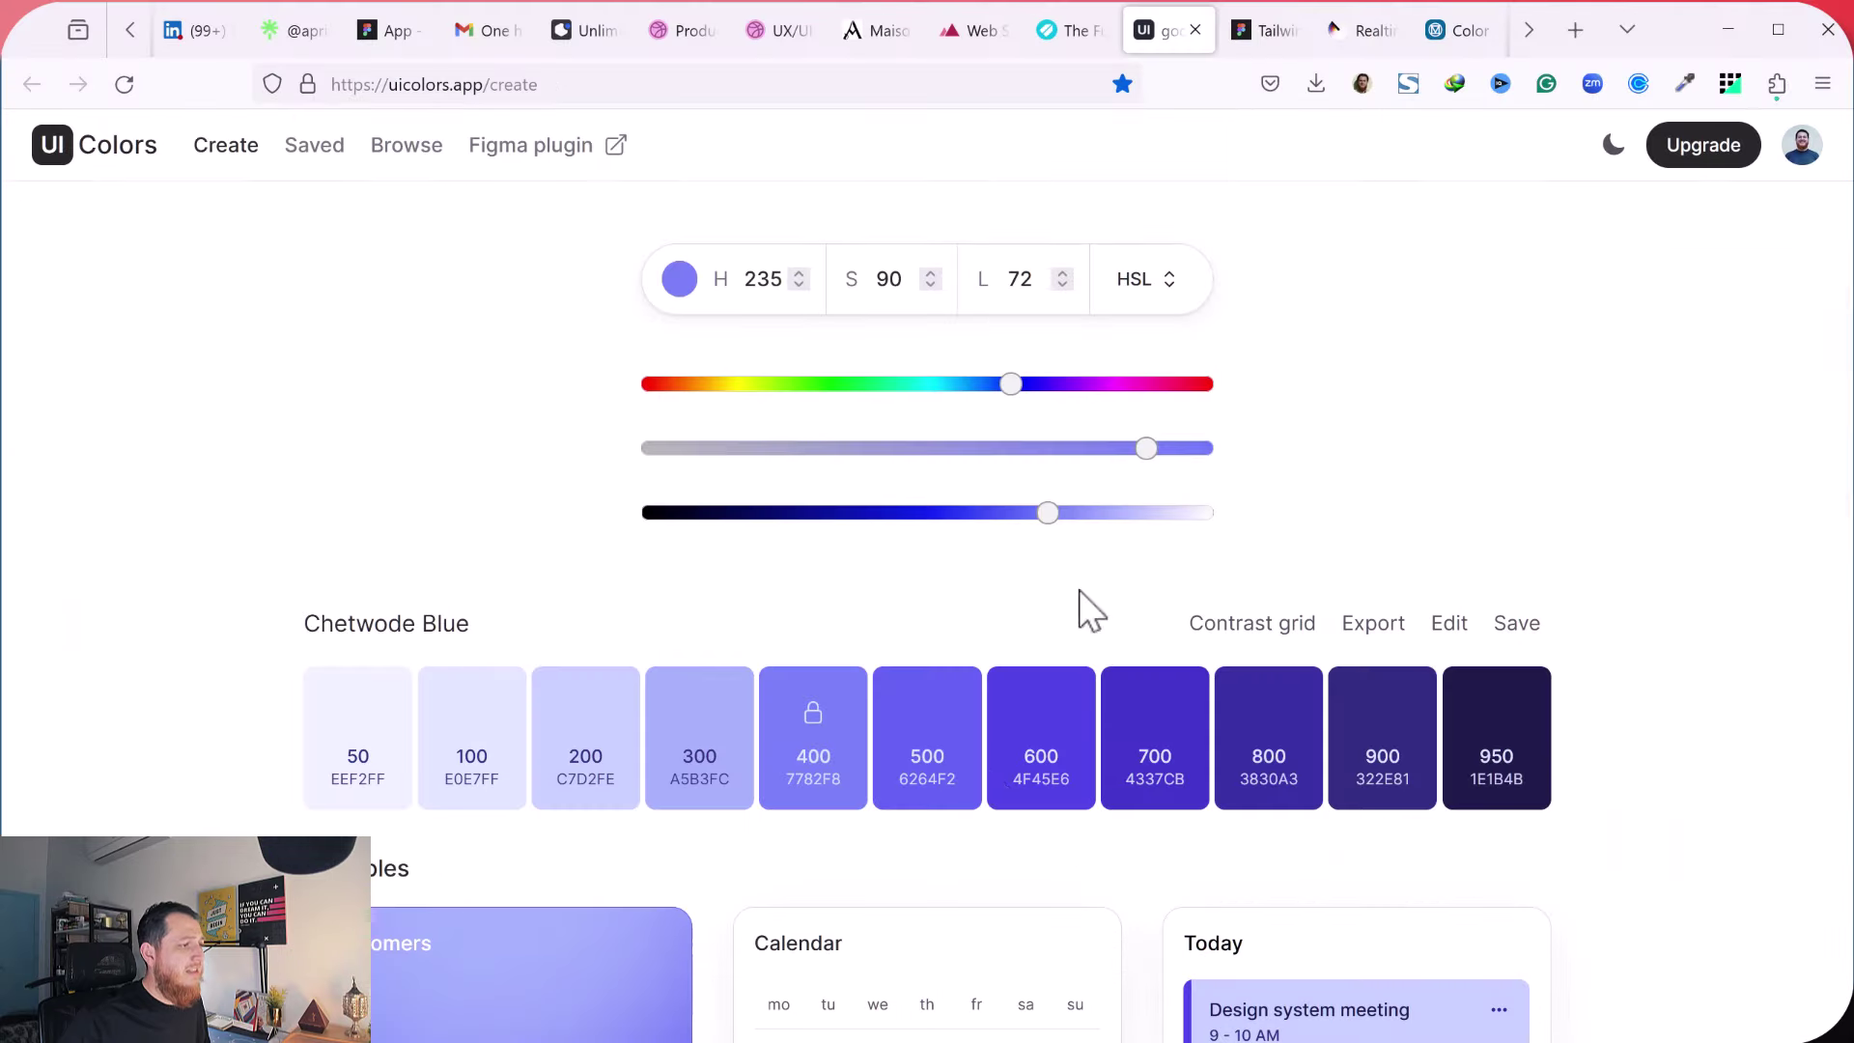
{"action": "left_click", "coordinate": [1273, 32]}
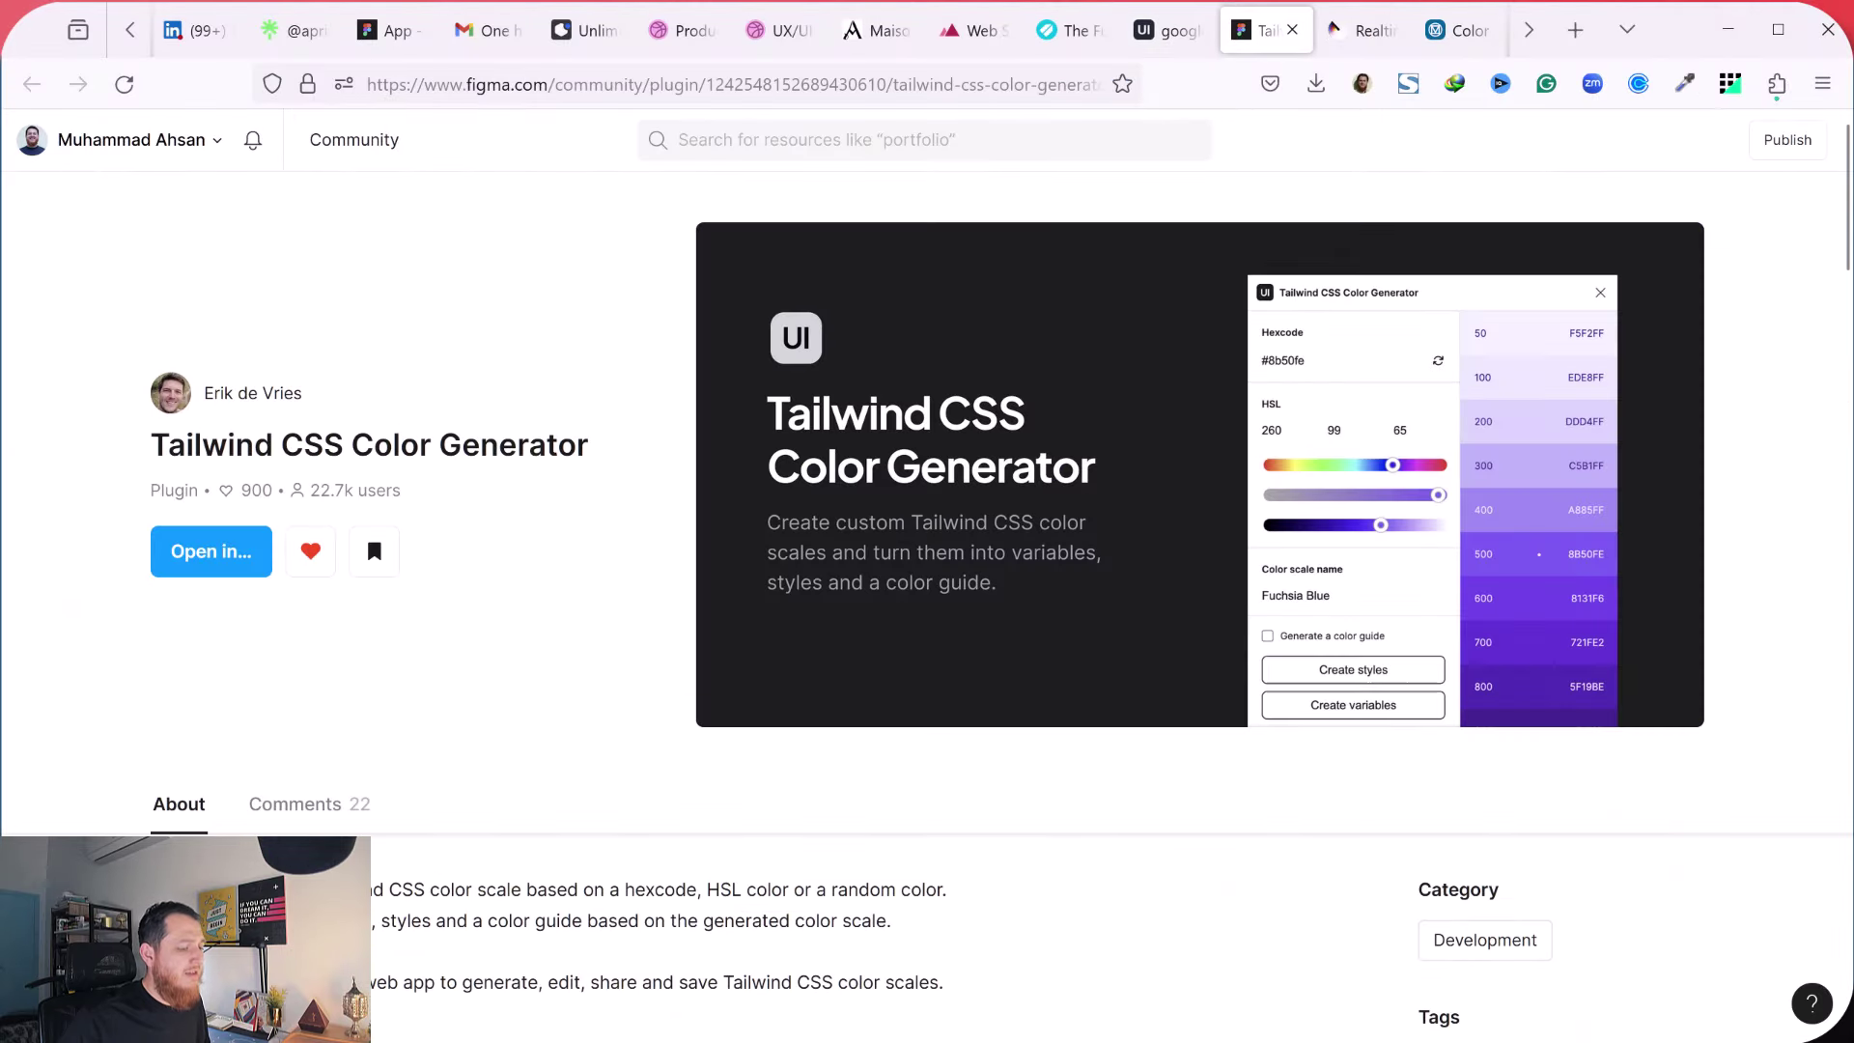
{"action": "key", "text": "alt+Tab"}
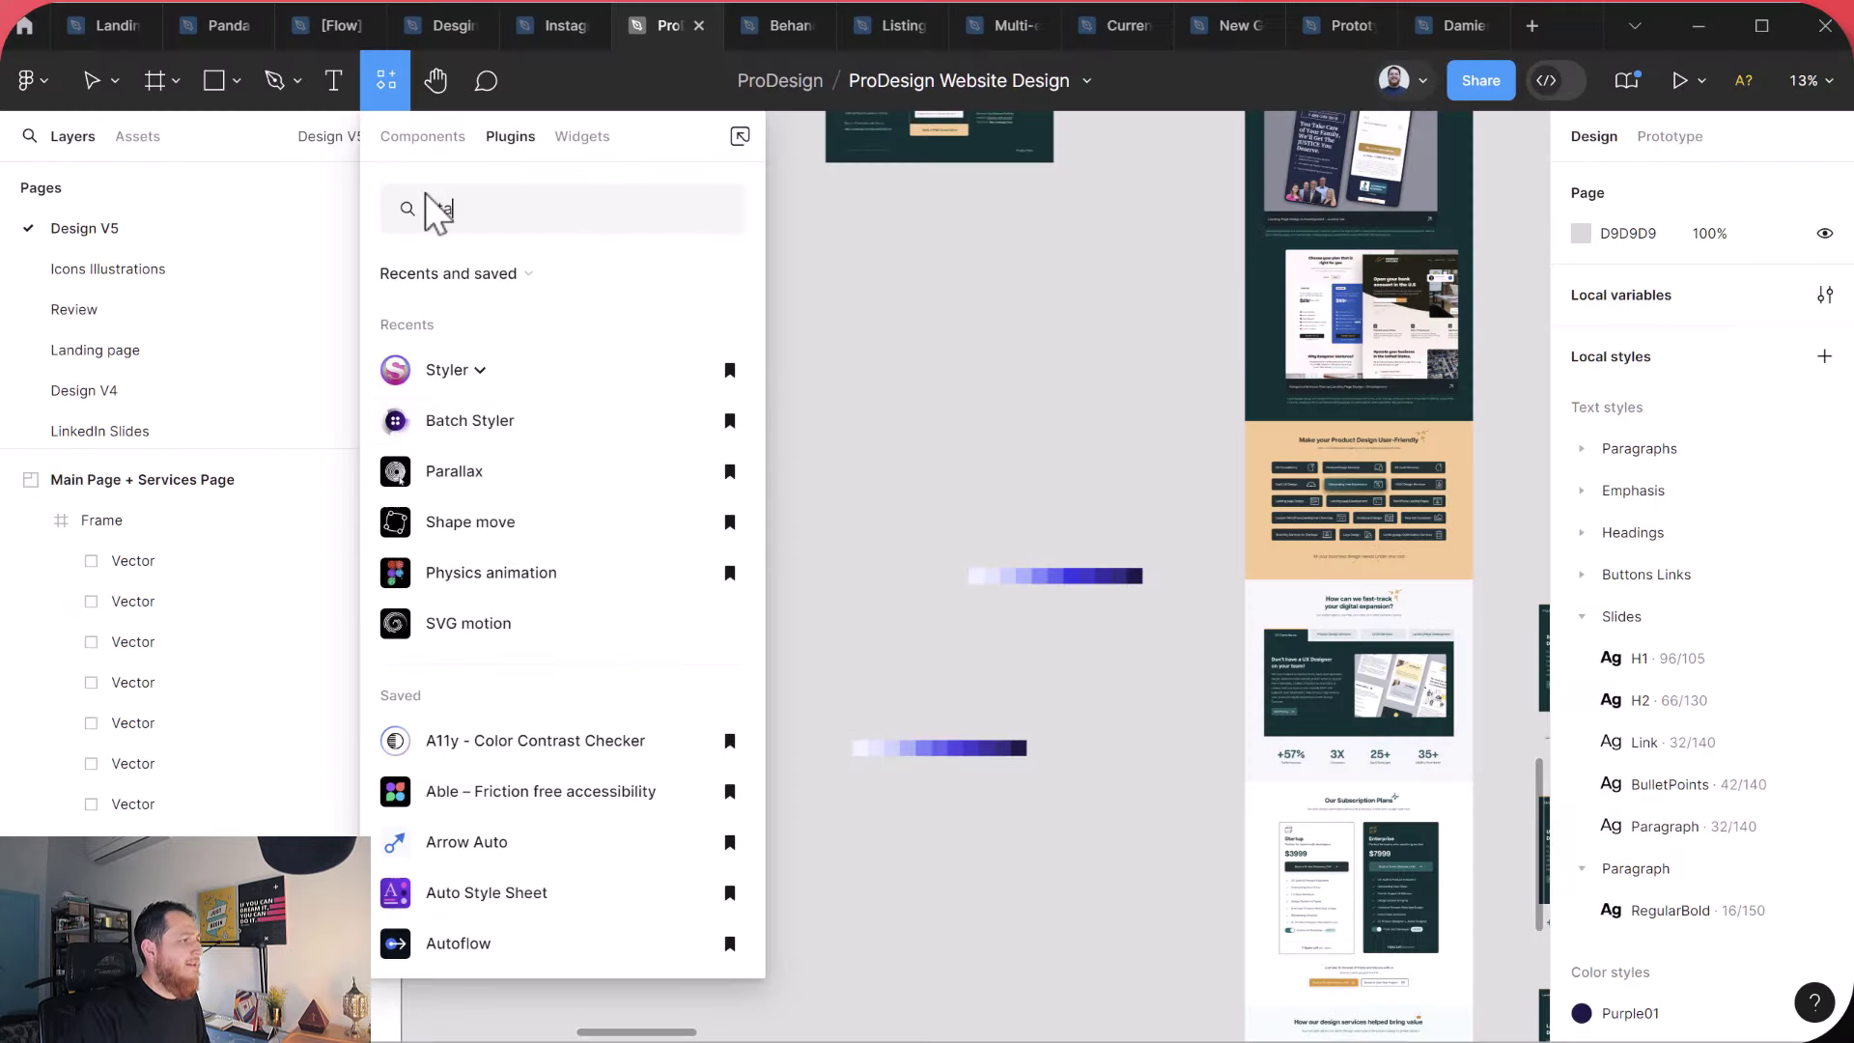
{"action": "type", "text": "il"}
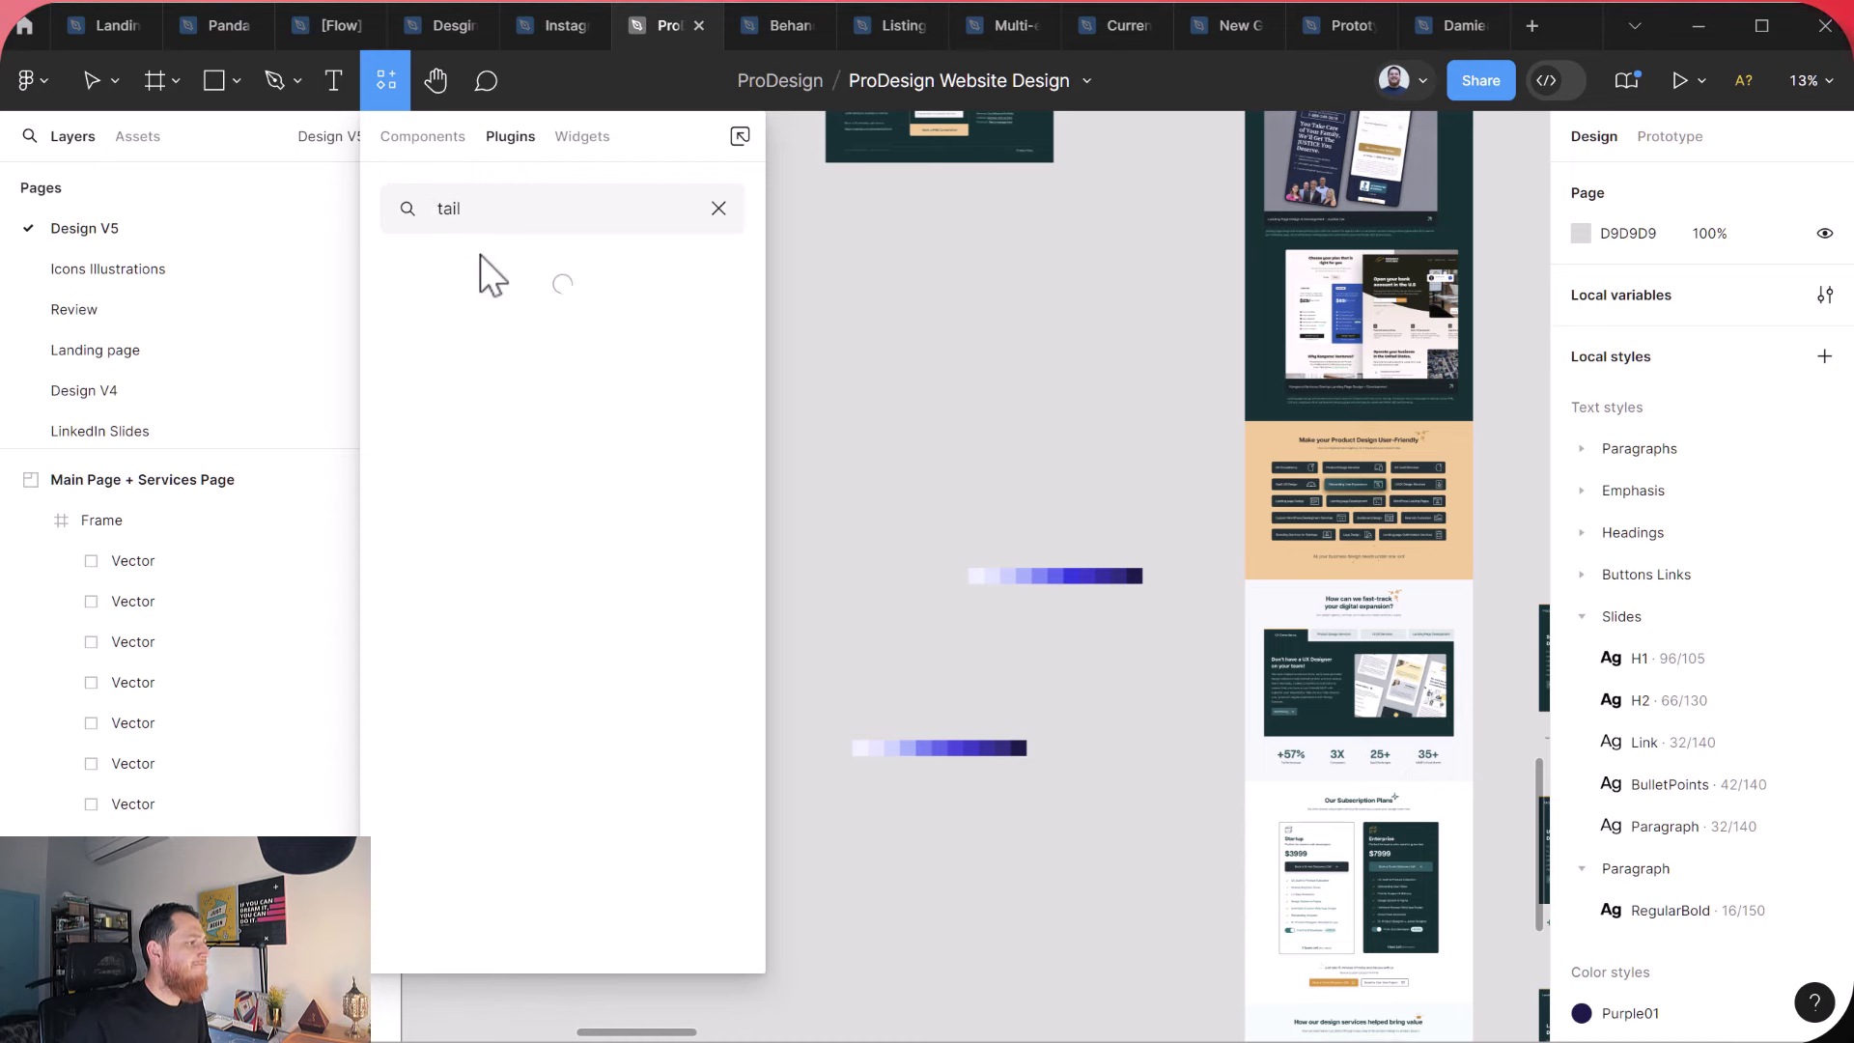
{"action": "type", "text": "wind"}
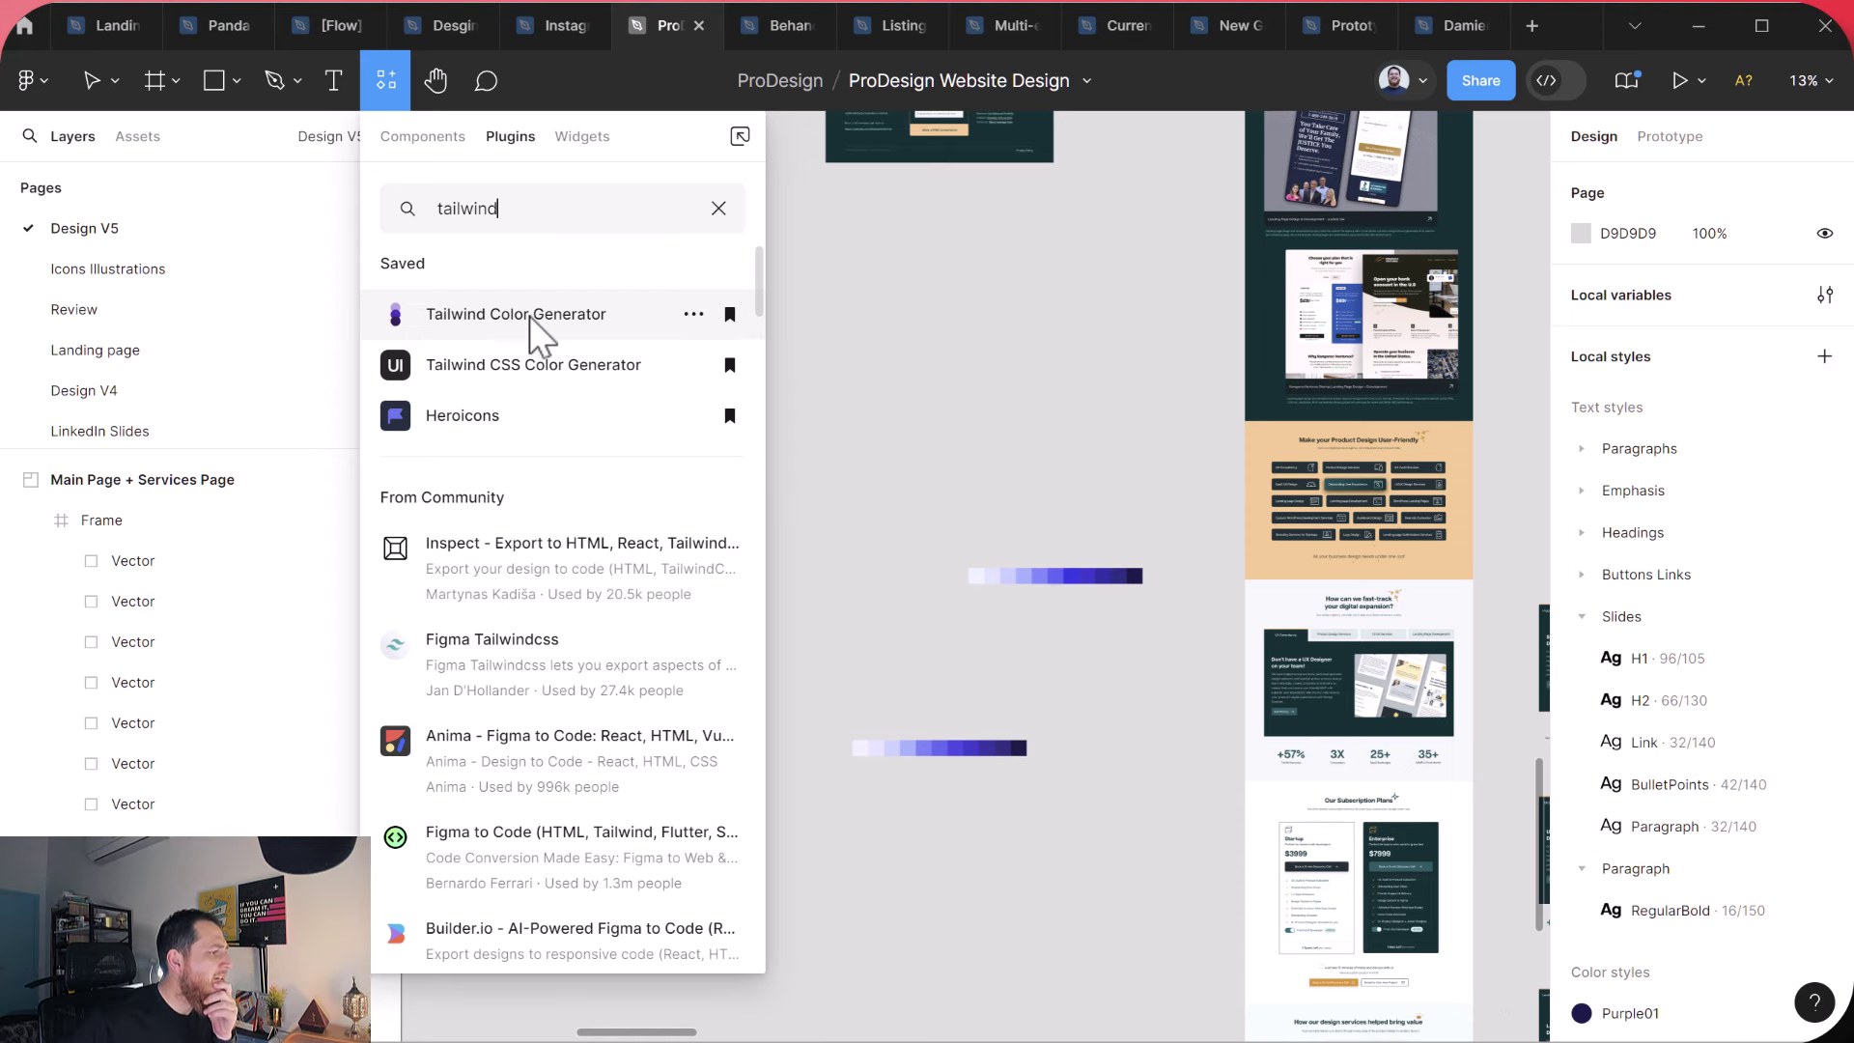
Run Tailwind CSS Color Generator and select the cream-filled layer in the services frame.
{"action": "left_click", "coordinate": [530, 370]}
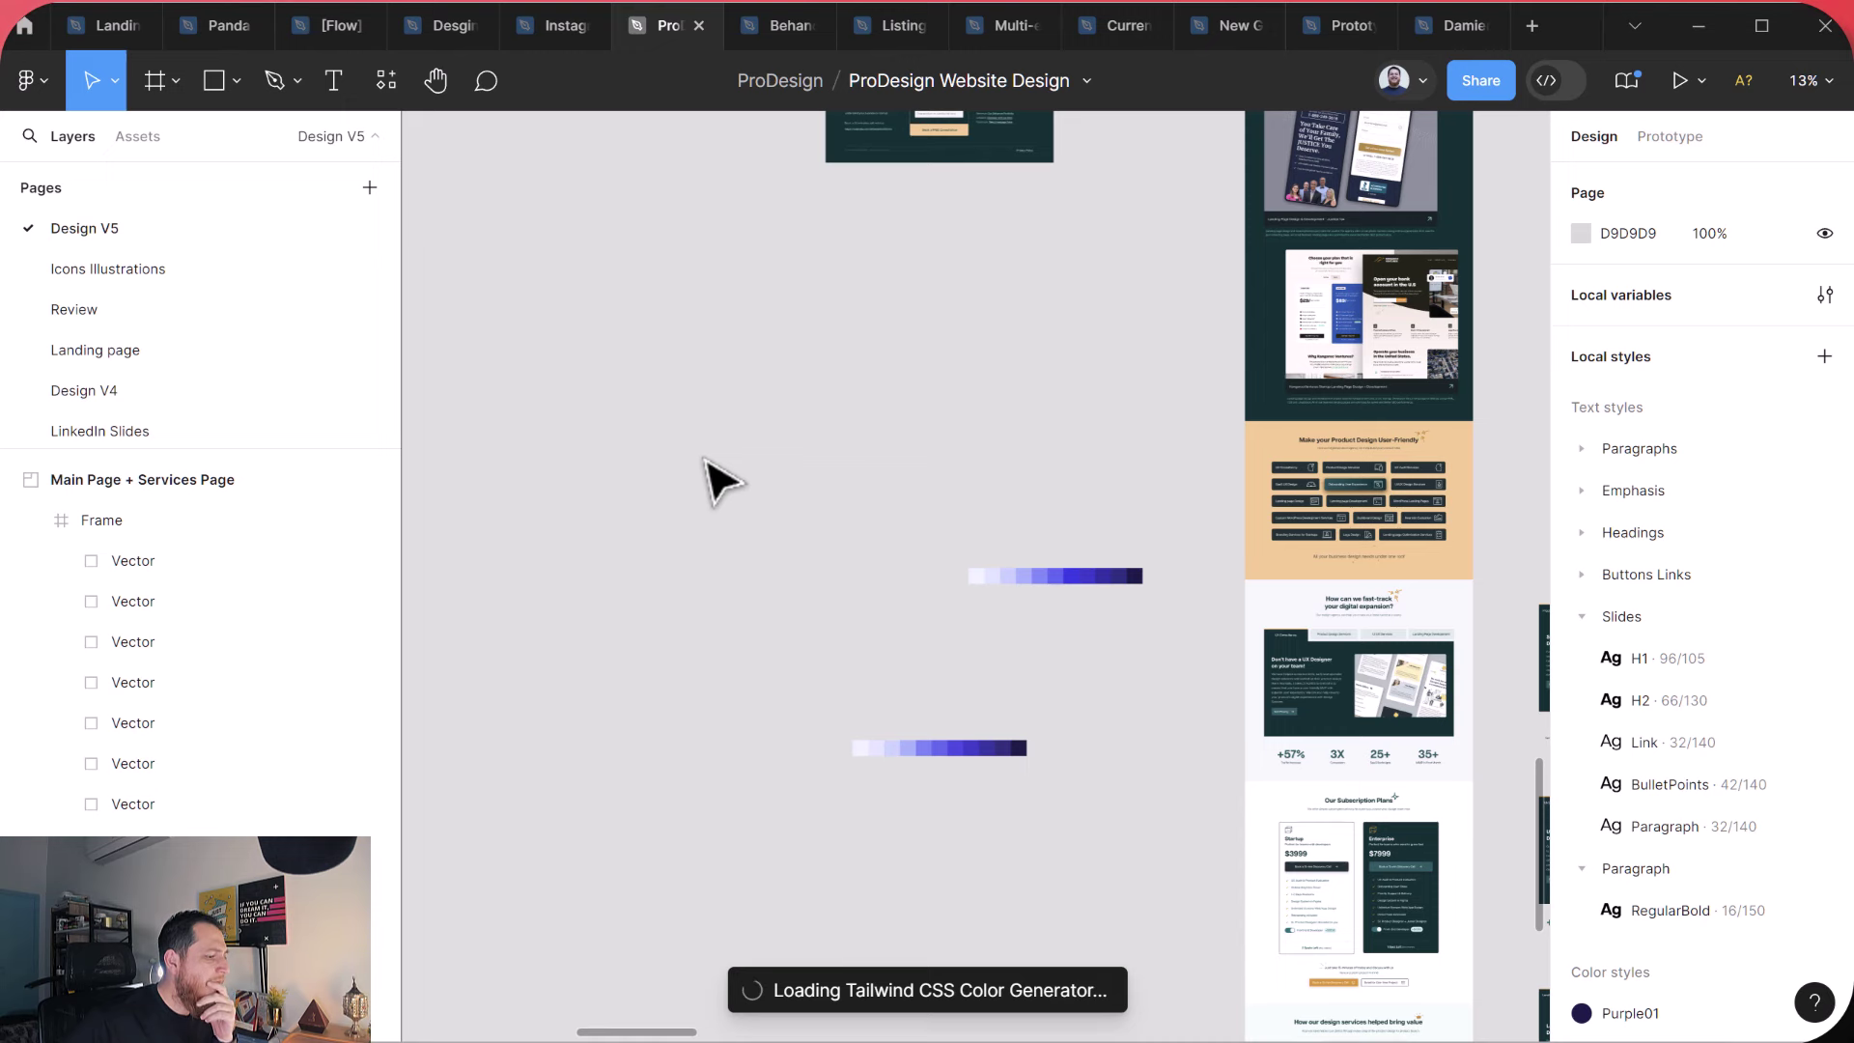
{"action": "left_click_drag", "start_coordinate": [976, 431], "coordinate": [508, 197]}
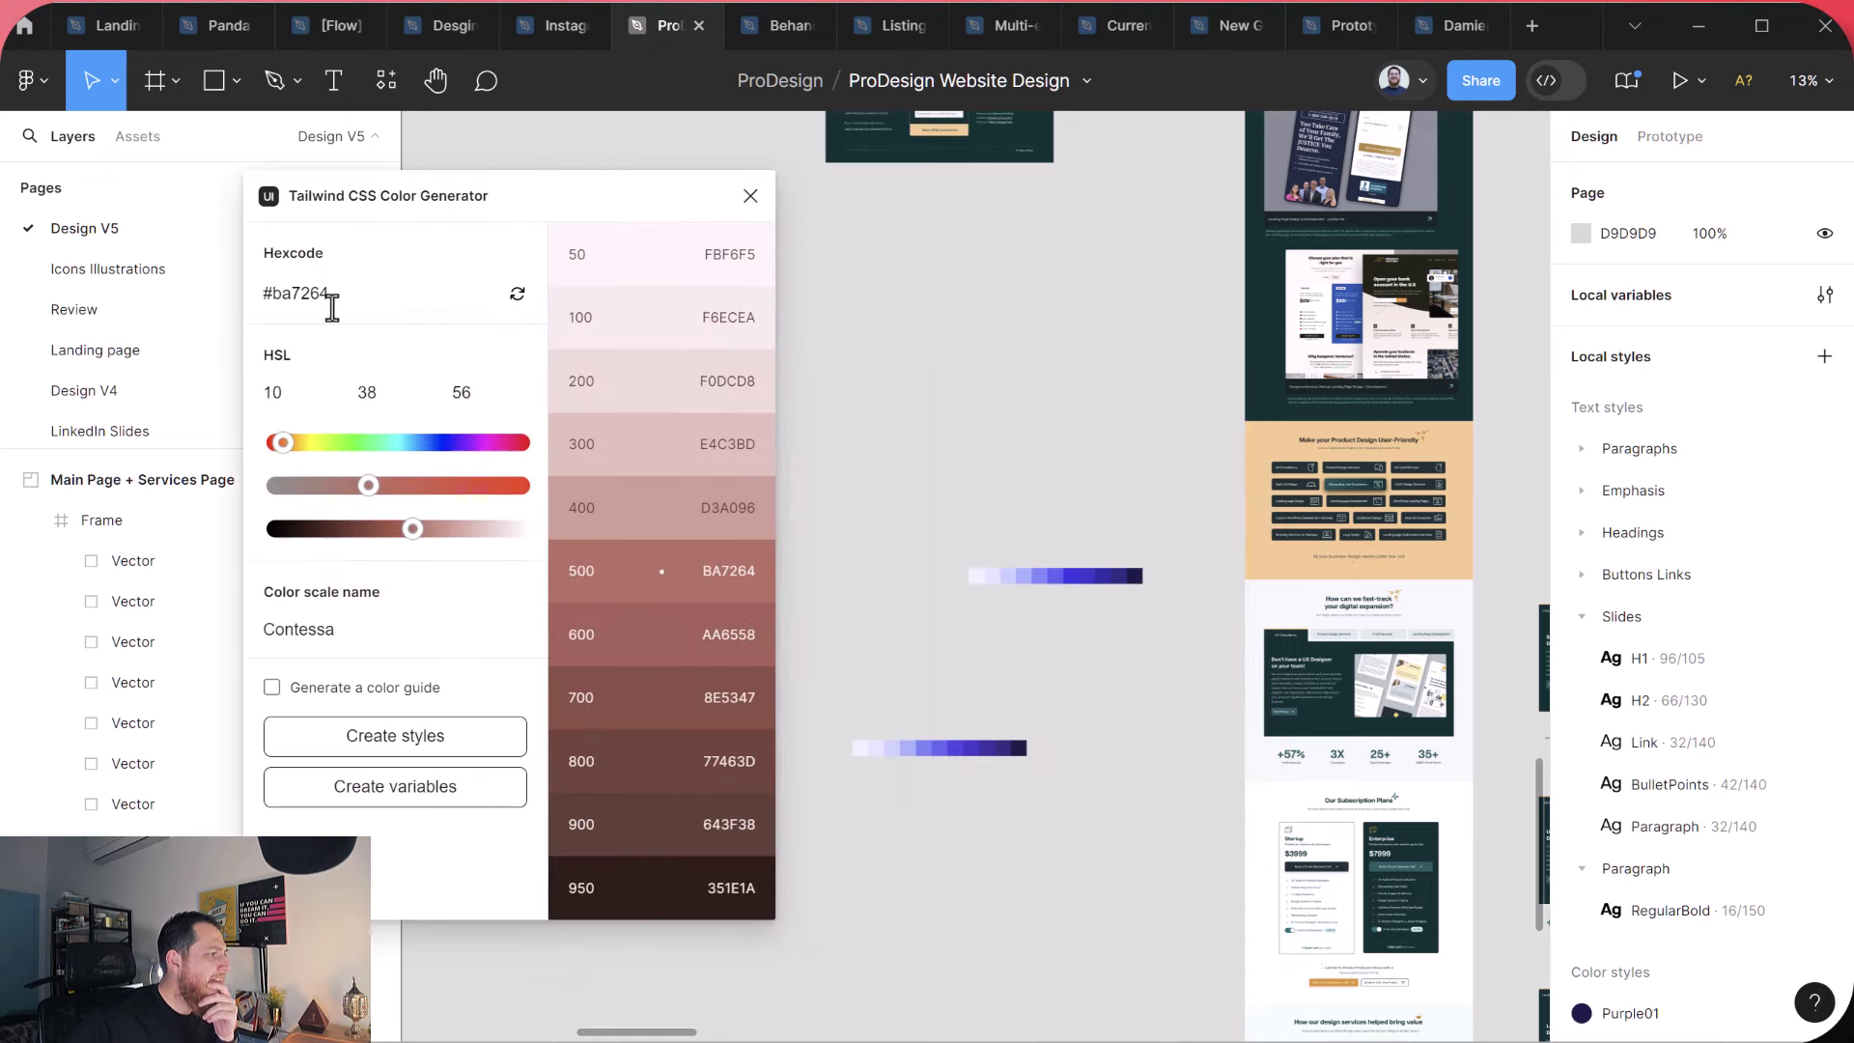
{"action": "left_click", "coordinate": [1259, 541]}
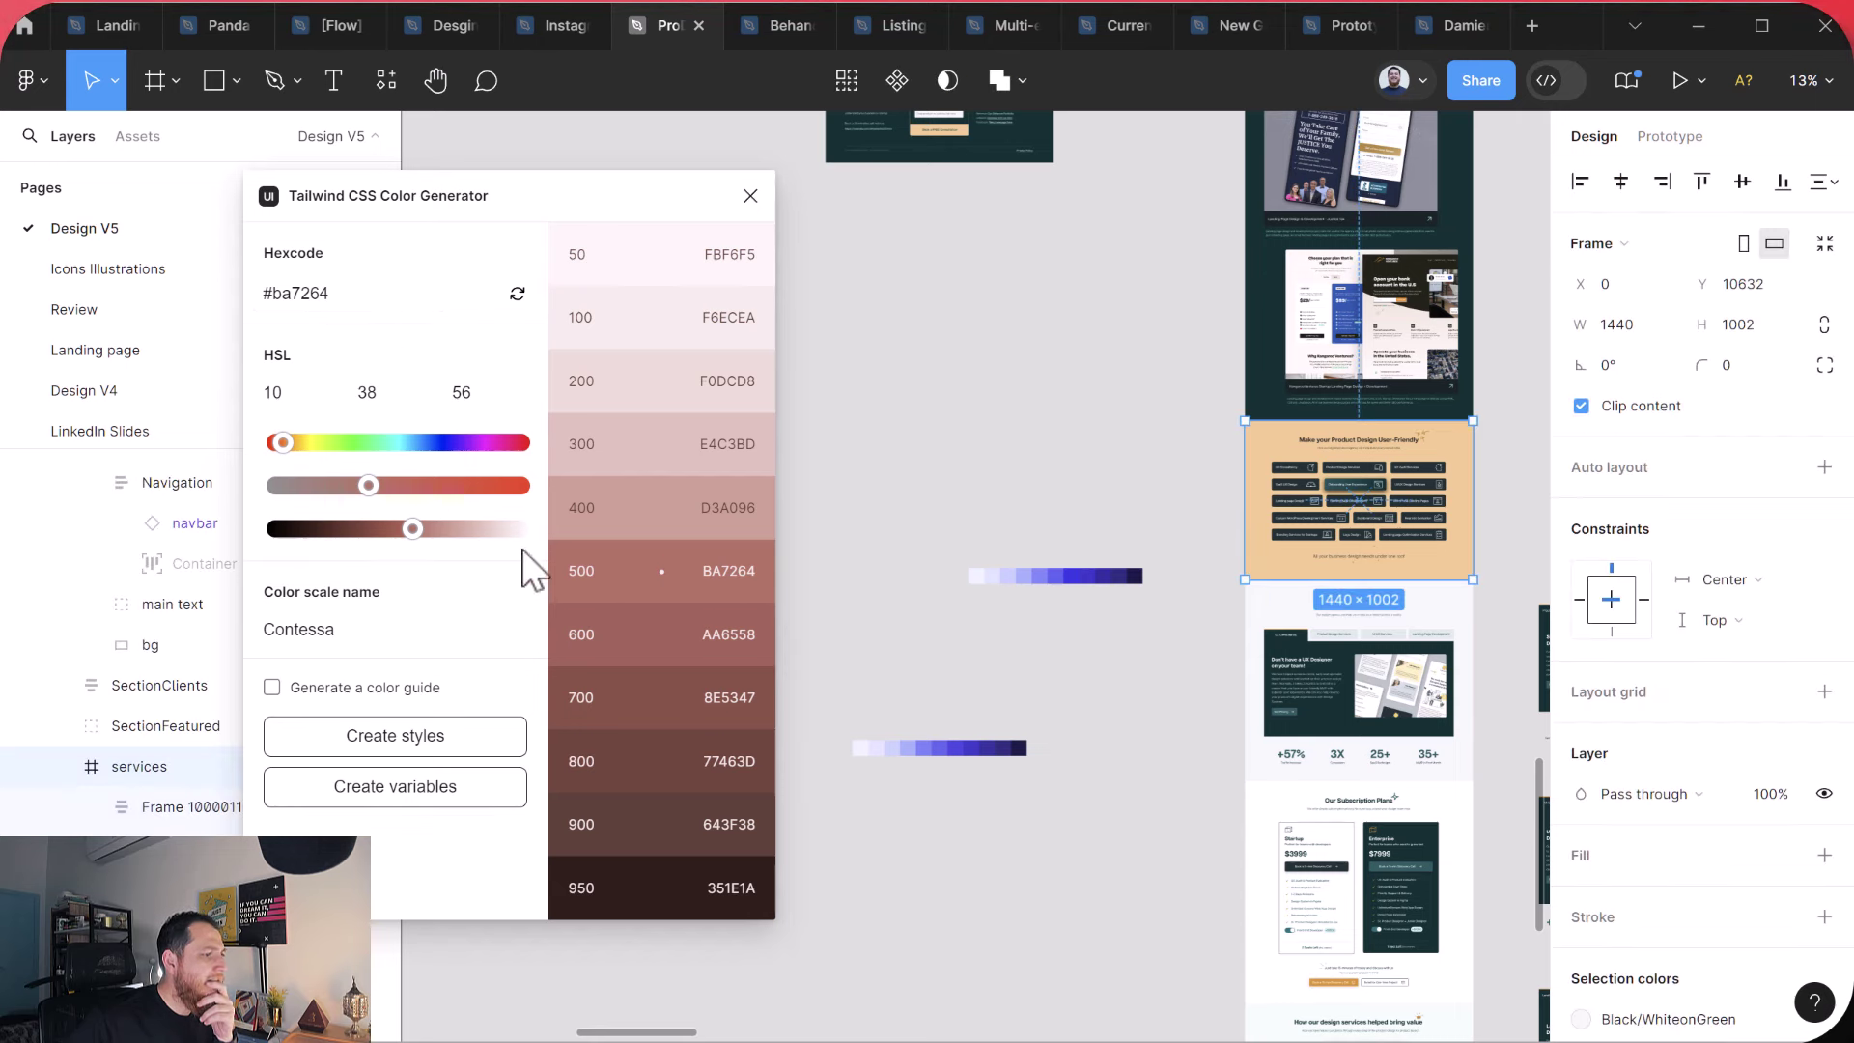
{"action": "left_click", "coordinate": [1261, 576]}
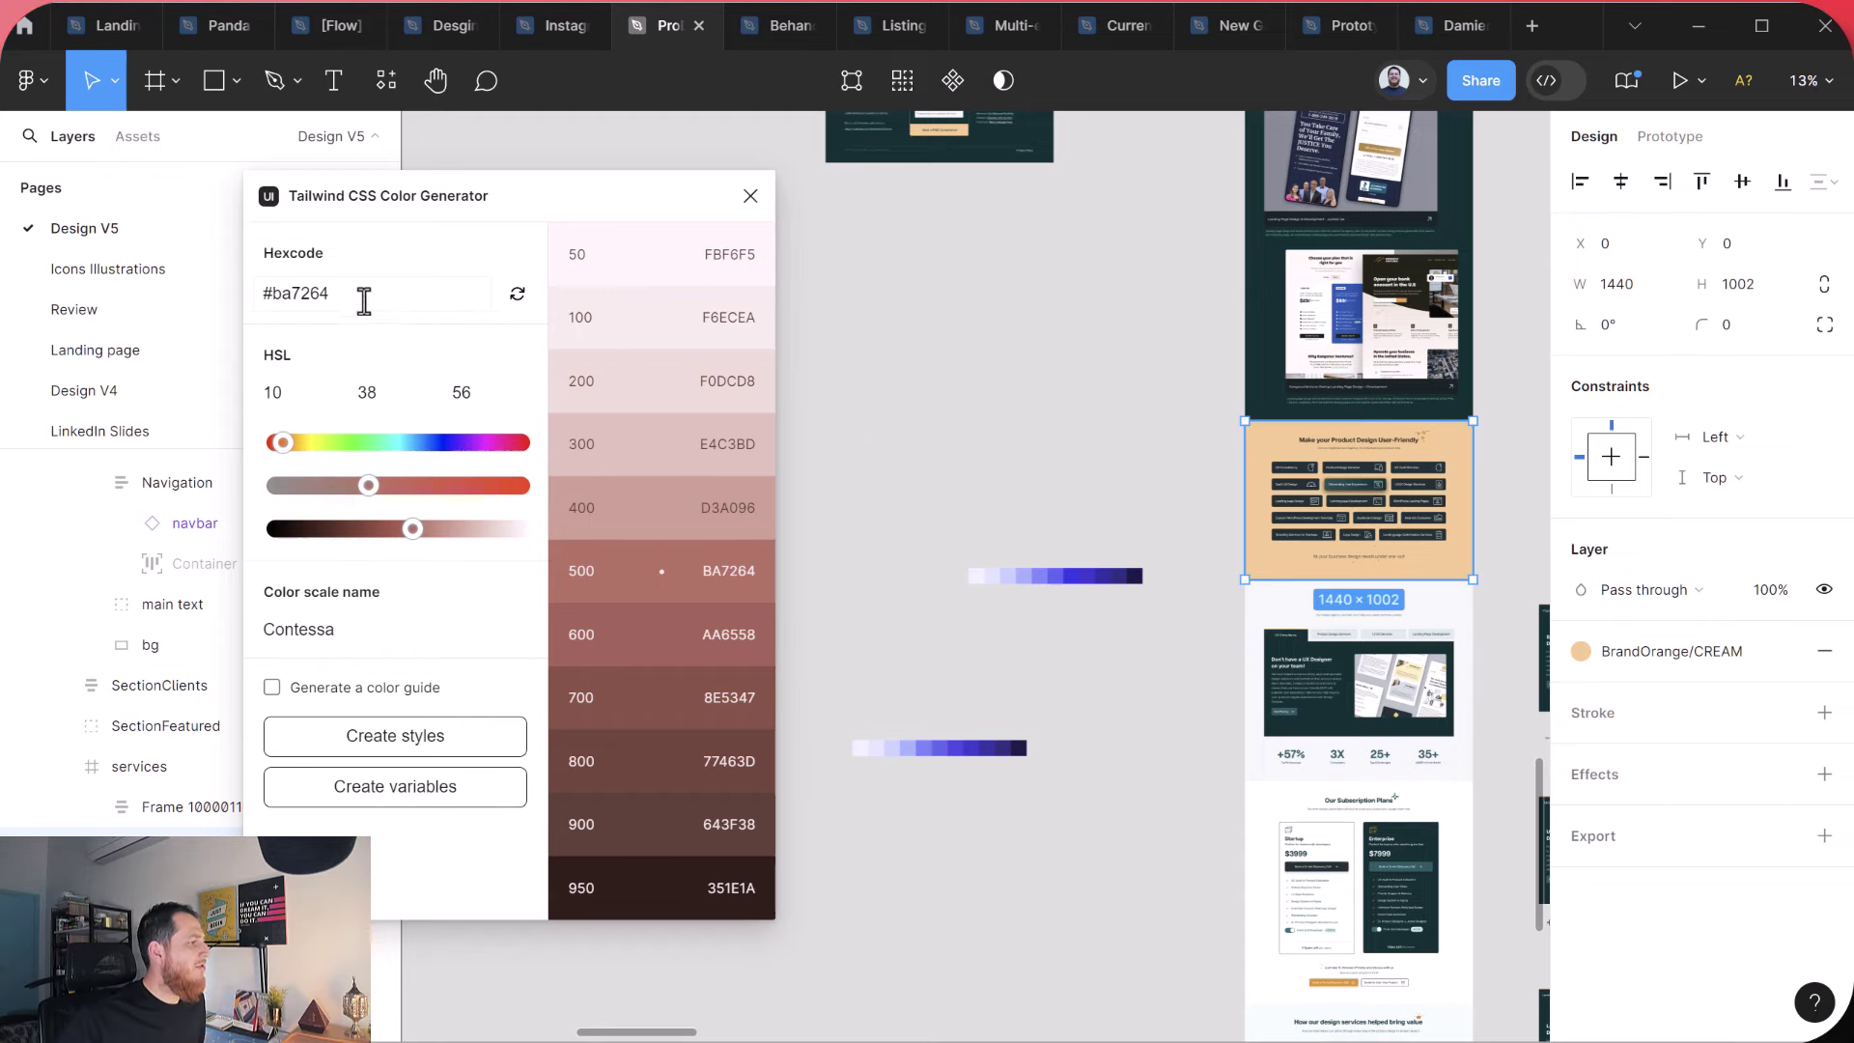
On the Review page, replace base hex #ba7264 with FDC281 for the Chardonnay scale.
{"action": "left_click", "coordinate": [213, 310]}
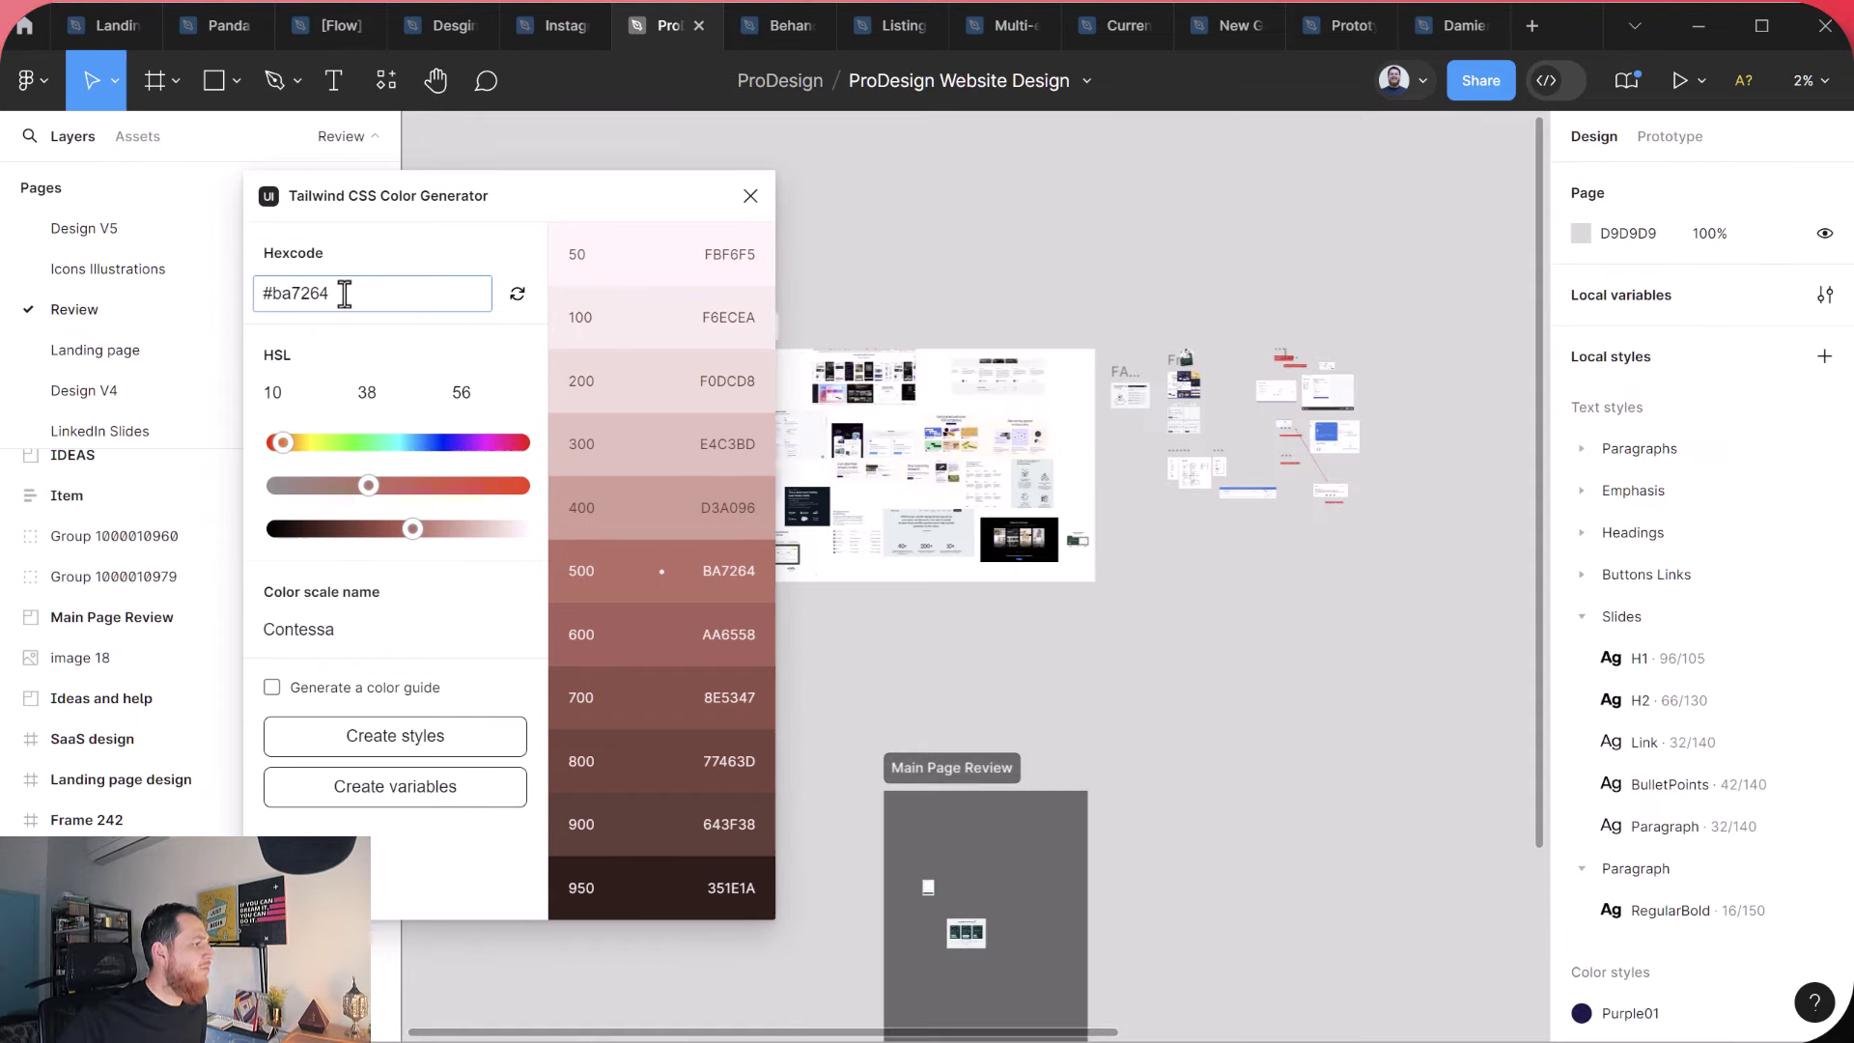
{"action": "left_click_drag", "start_coordinate": [345, 293], "coordinate": [206, 302]}
{"action": "type", "text": "FDC281"}
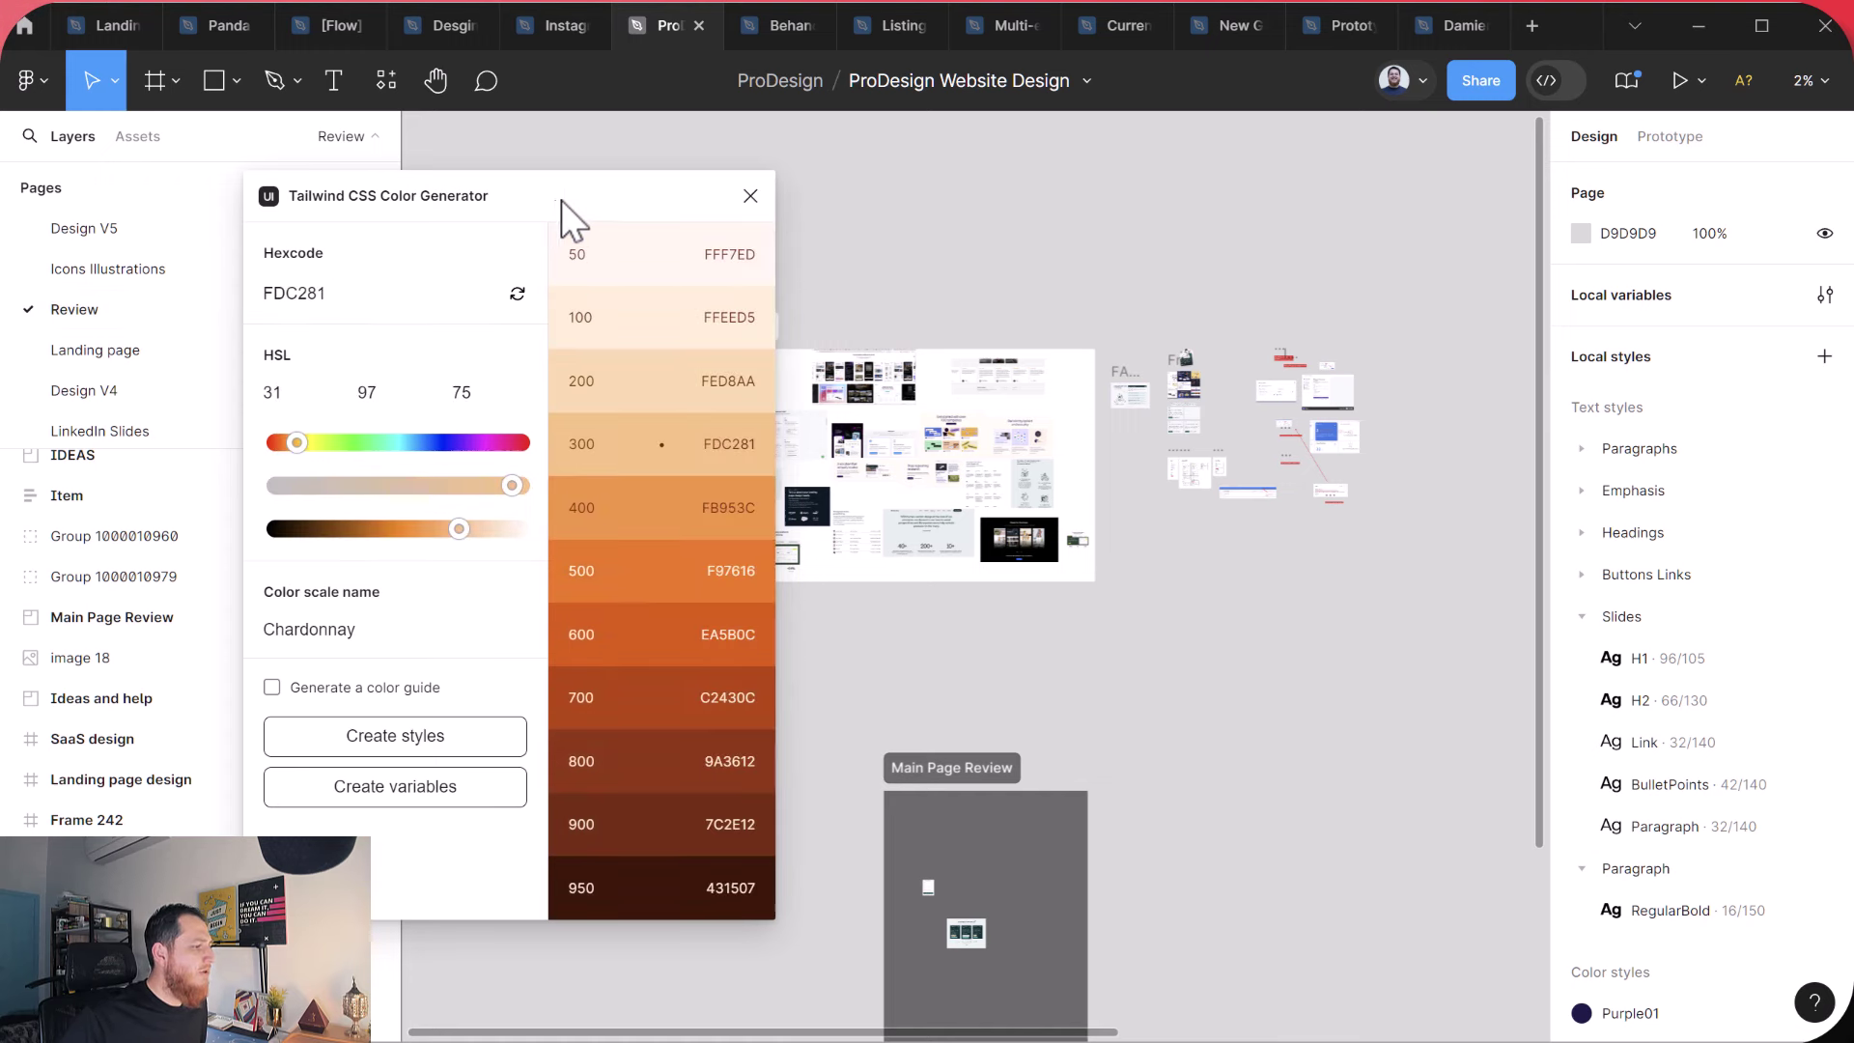
{"action": "left_click_drag", "start_coordinate": [566, 201], "coordinate": [658, 257]}
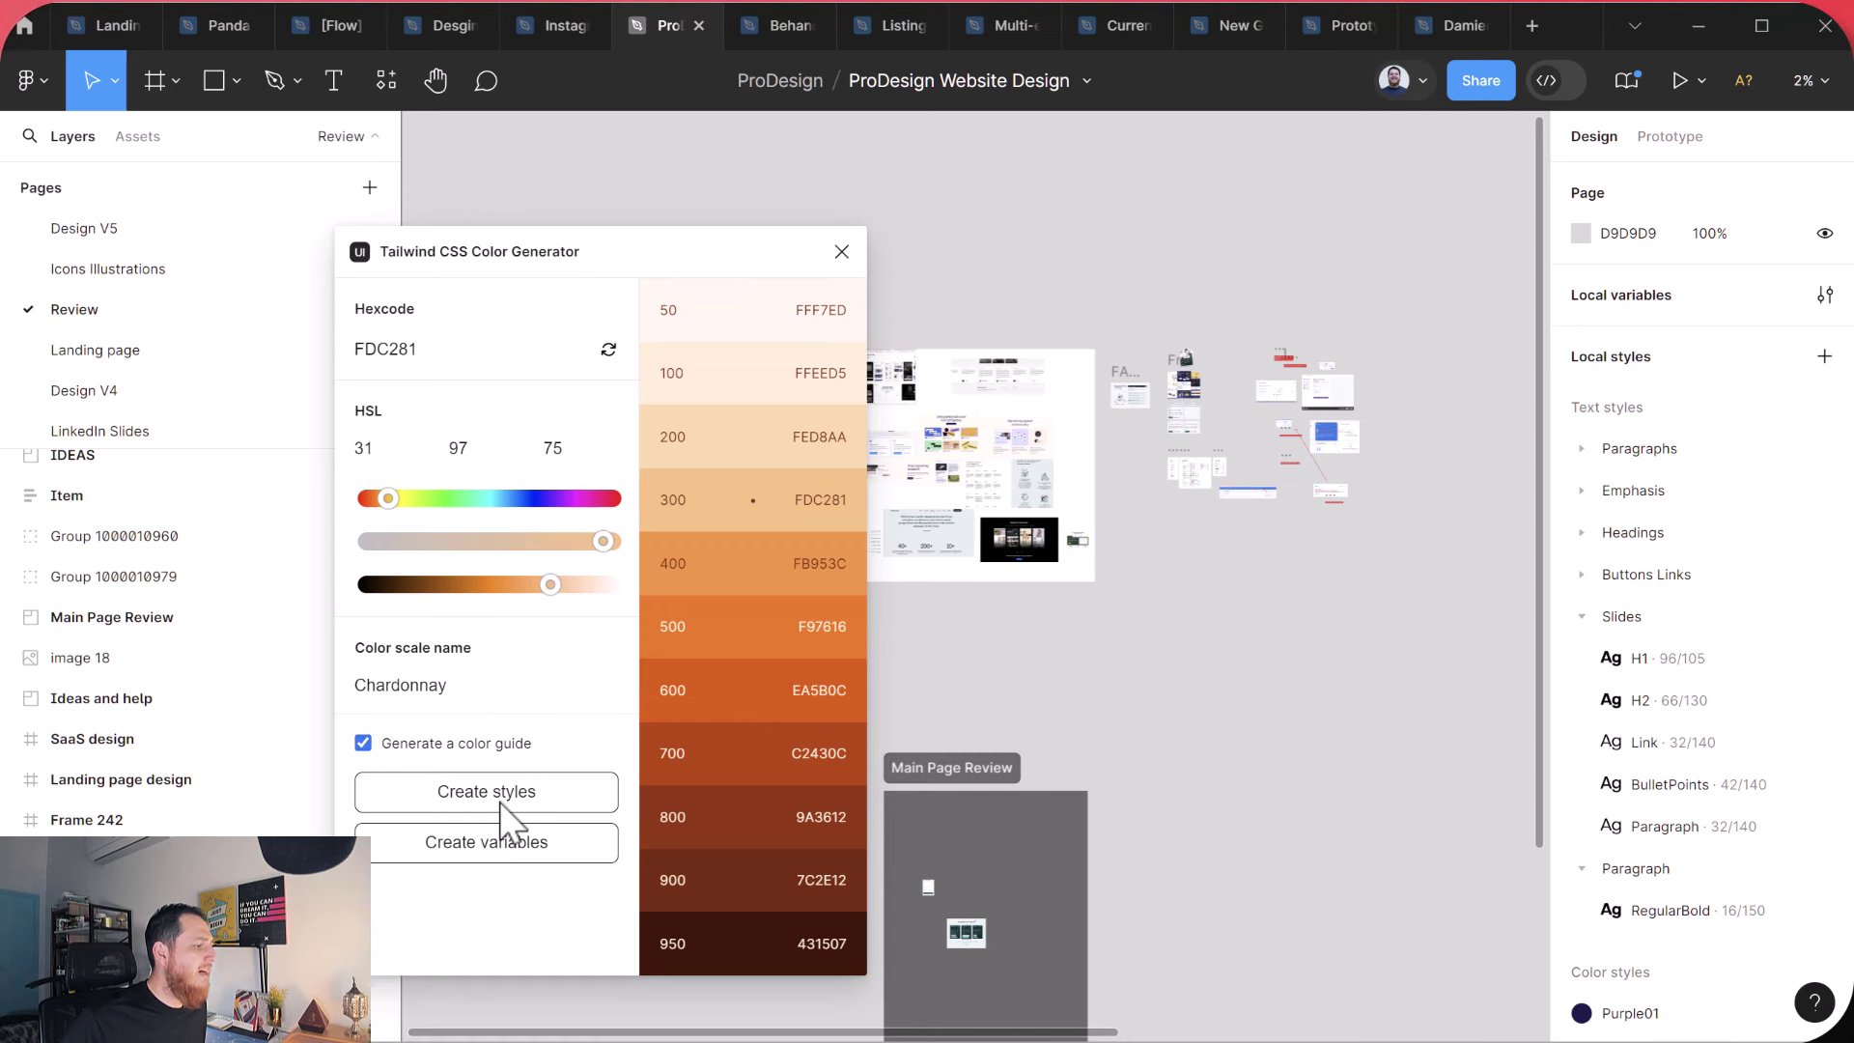
Create the Chardonnay colour styles and guide, then close the plugin.
{"action": "left_click", "coordinate": [502, 802]}
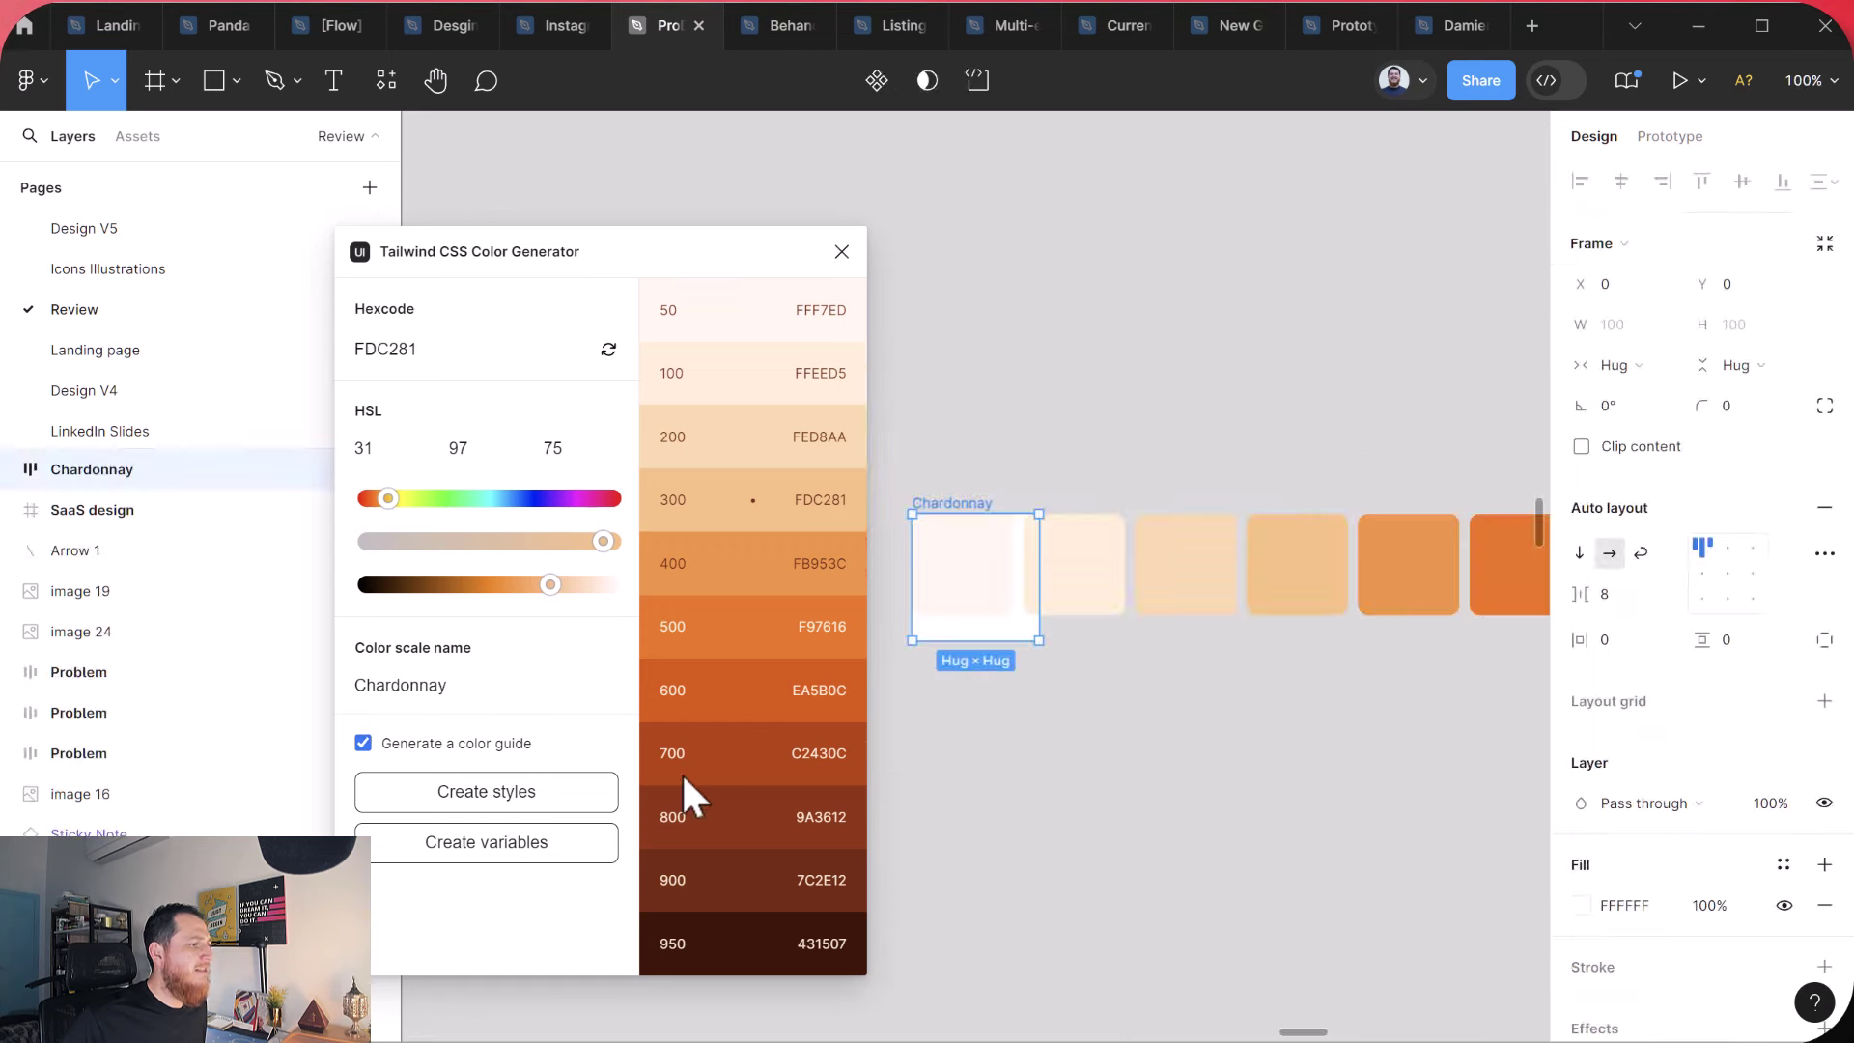
{"action": "left_click", "coordinate": [841, 253]}
{"action": "left_click", "coordinate": [947, 386]}
Pan along the Chardonnay guide to inspect swatches through 950.
{"action": "left_click_drag", "start_coordinate": [1035, 402], "coordinate": [816, 464]}
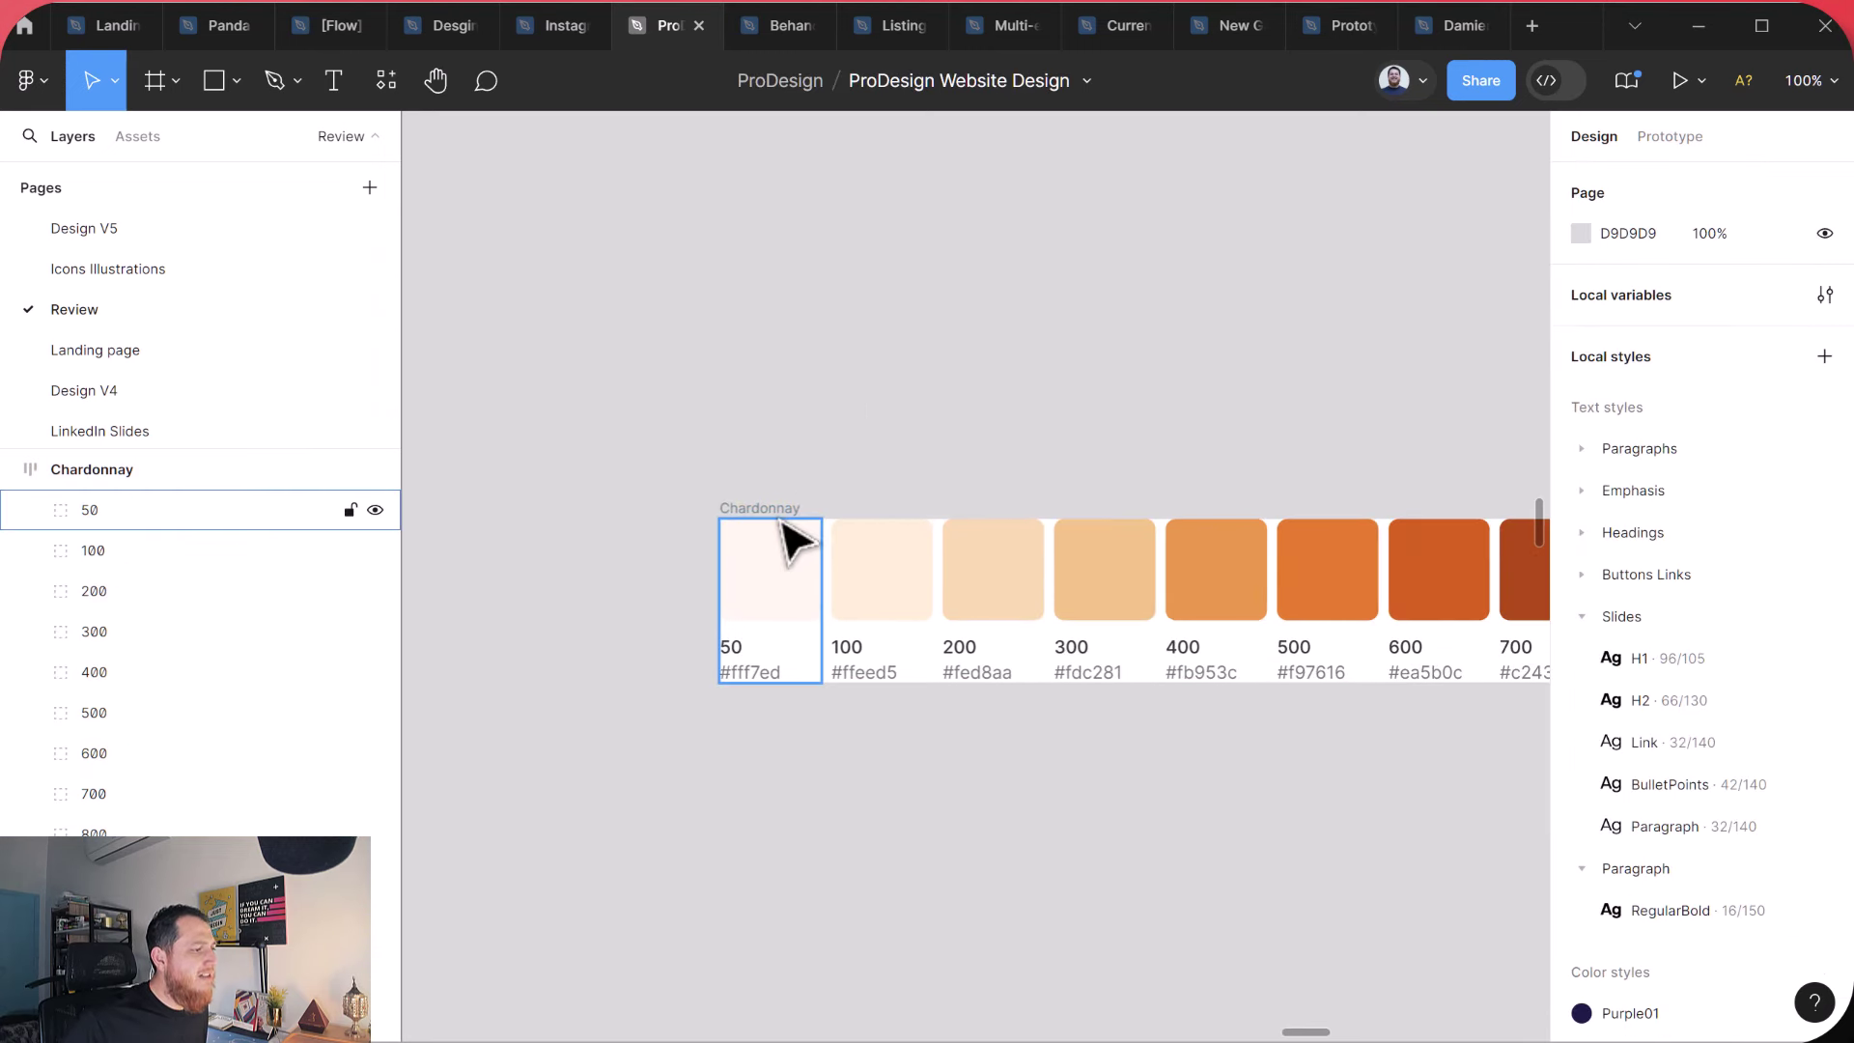
{"action": "left_click_drag", "start_coordinate": [1076, 464], "coordinate": [718, 464]}
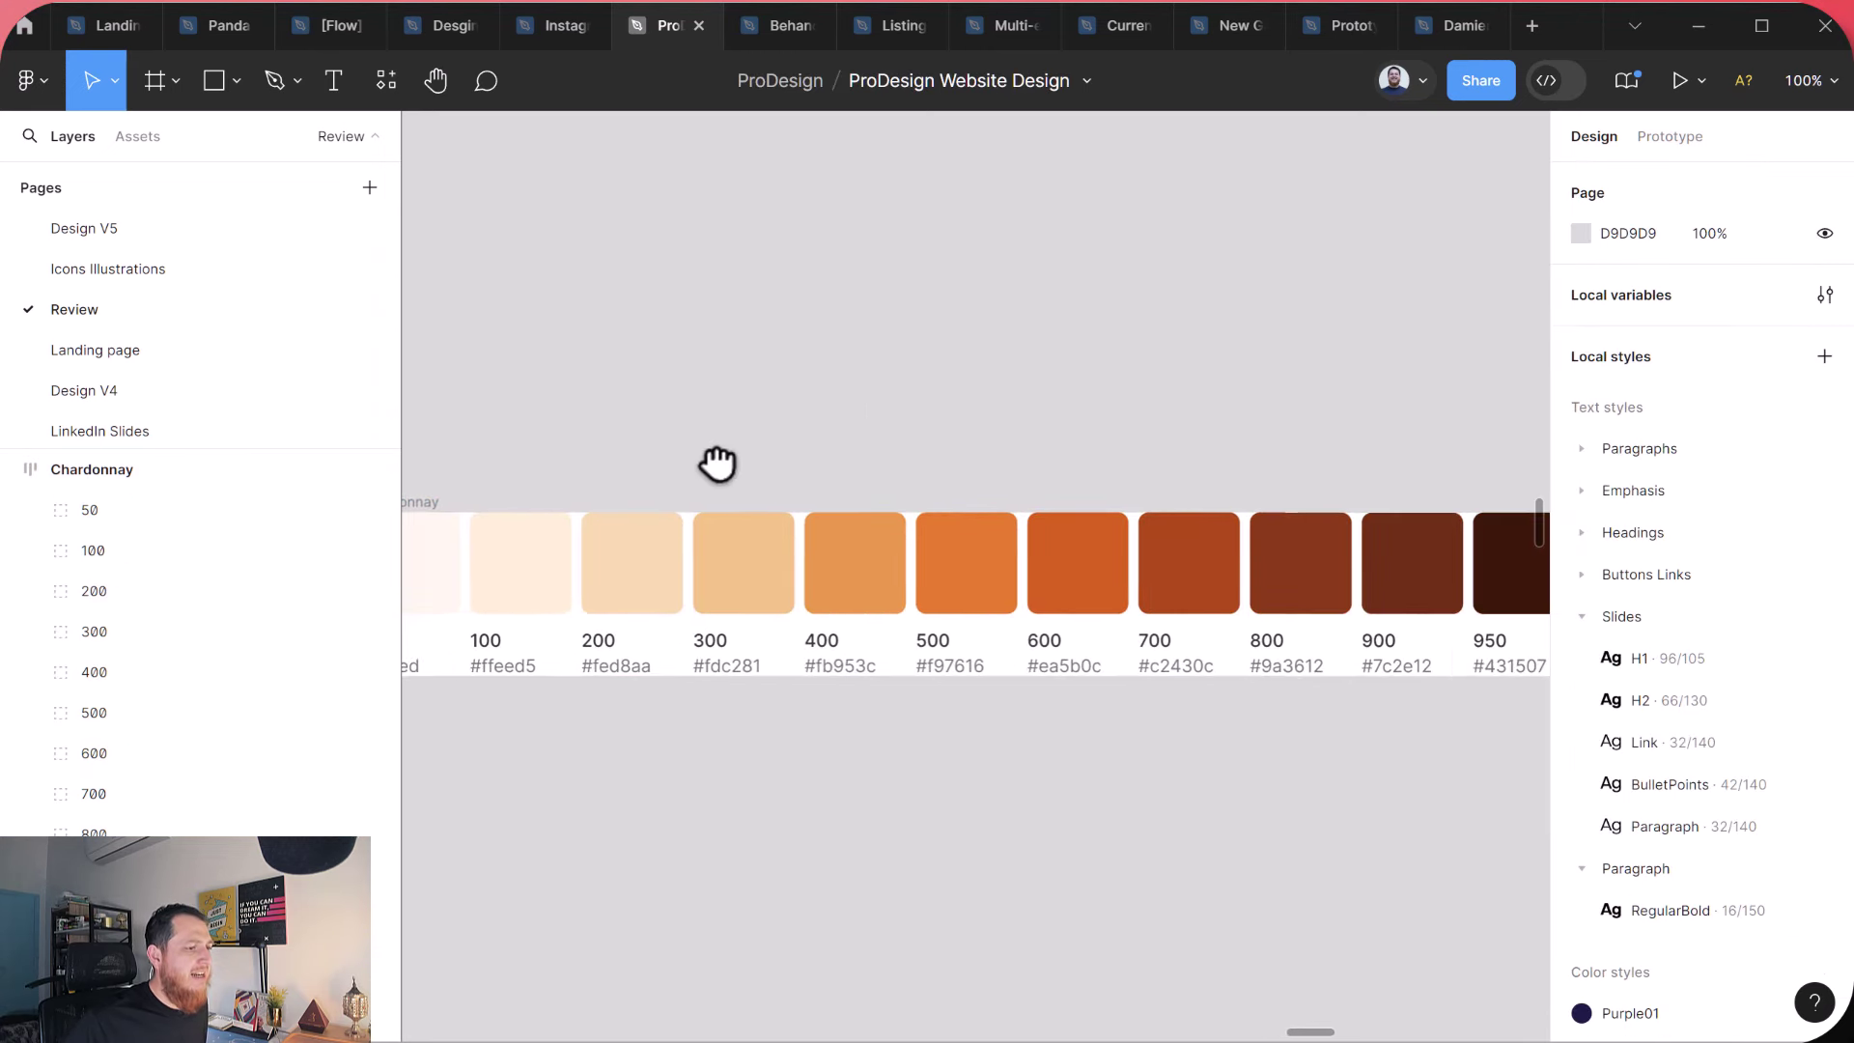
{"action": "scroll", "coordinate": [718, 463], "scroll_direction": "right", "scroll_amount": 5}
{"action": "scroll", "coordinate": [1336, 431], "scroll_direction": "left", "scroll_amount": 8}
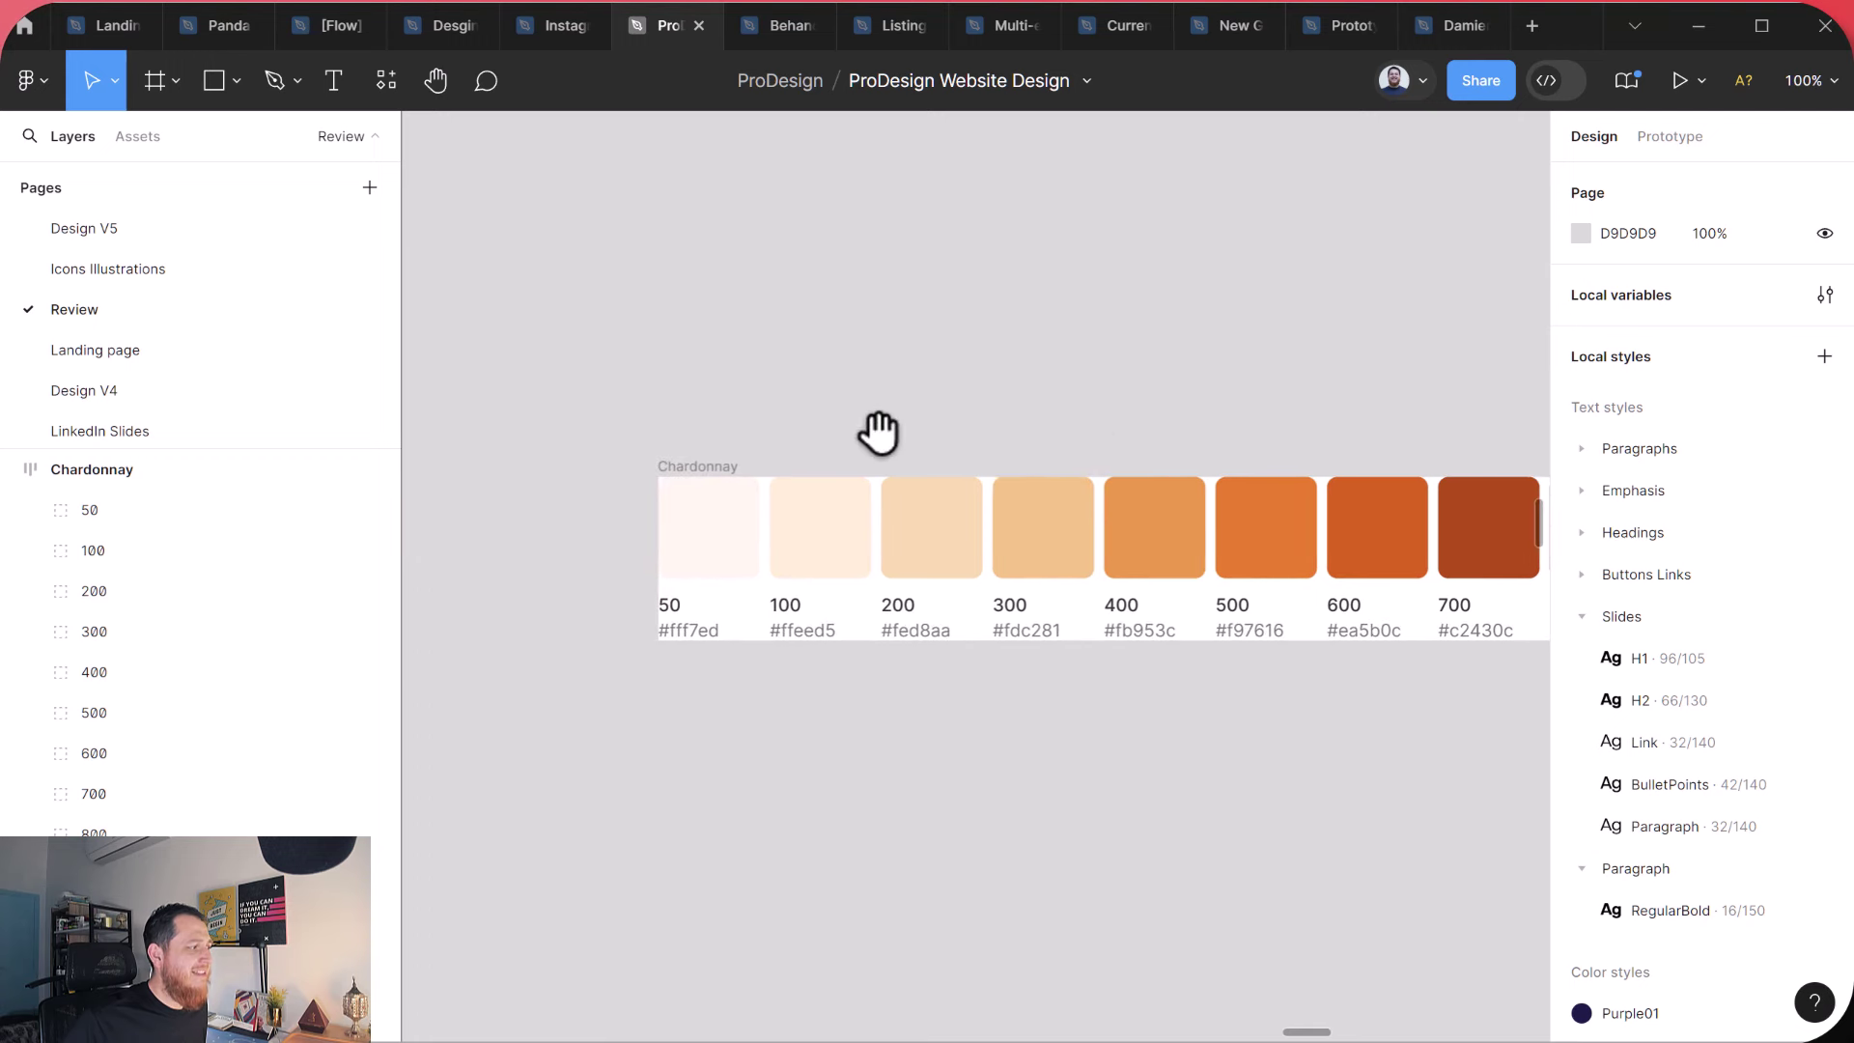
{"action": "left_click", "coordinate": [725, 488]}
{"action": "left_click", "coordinate": [584, 454]}
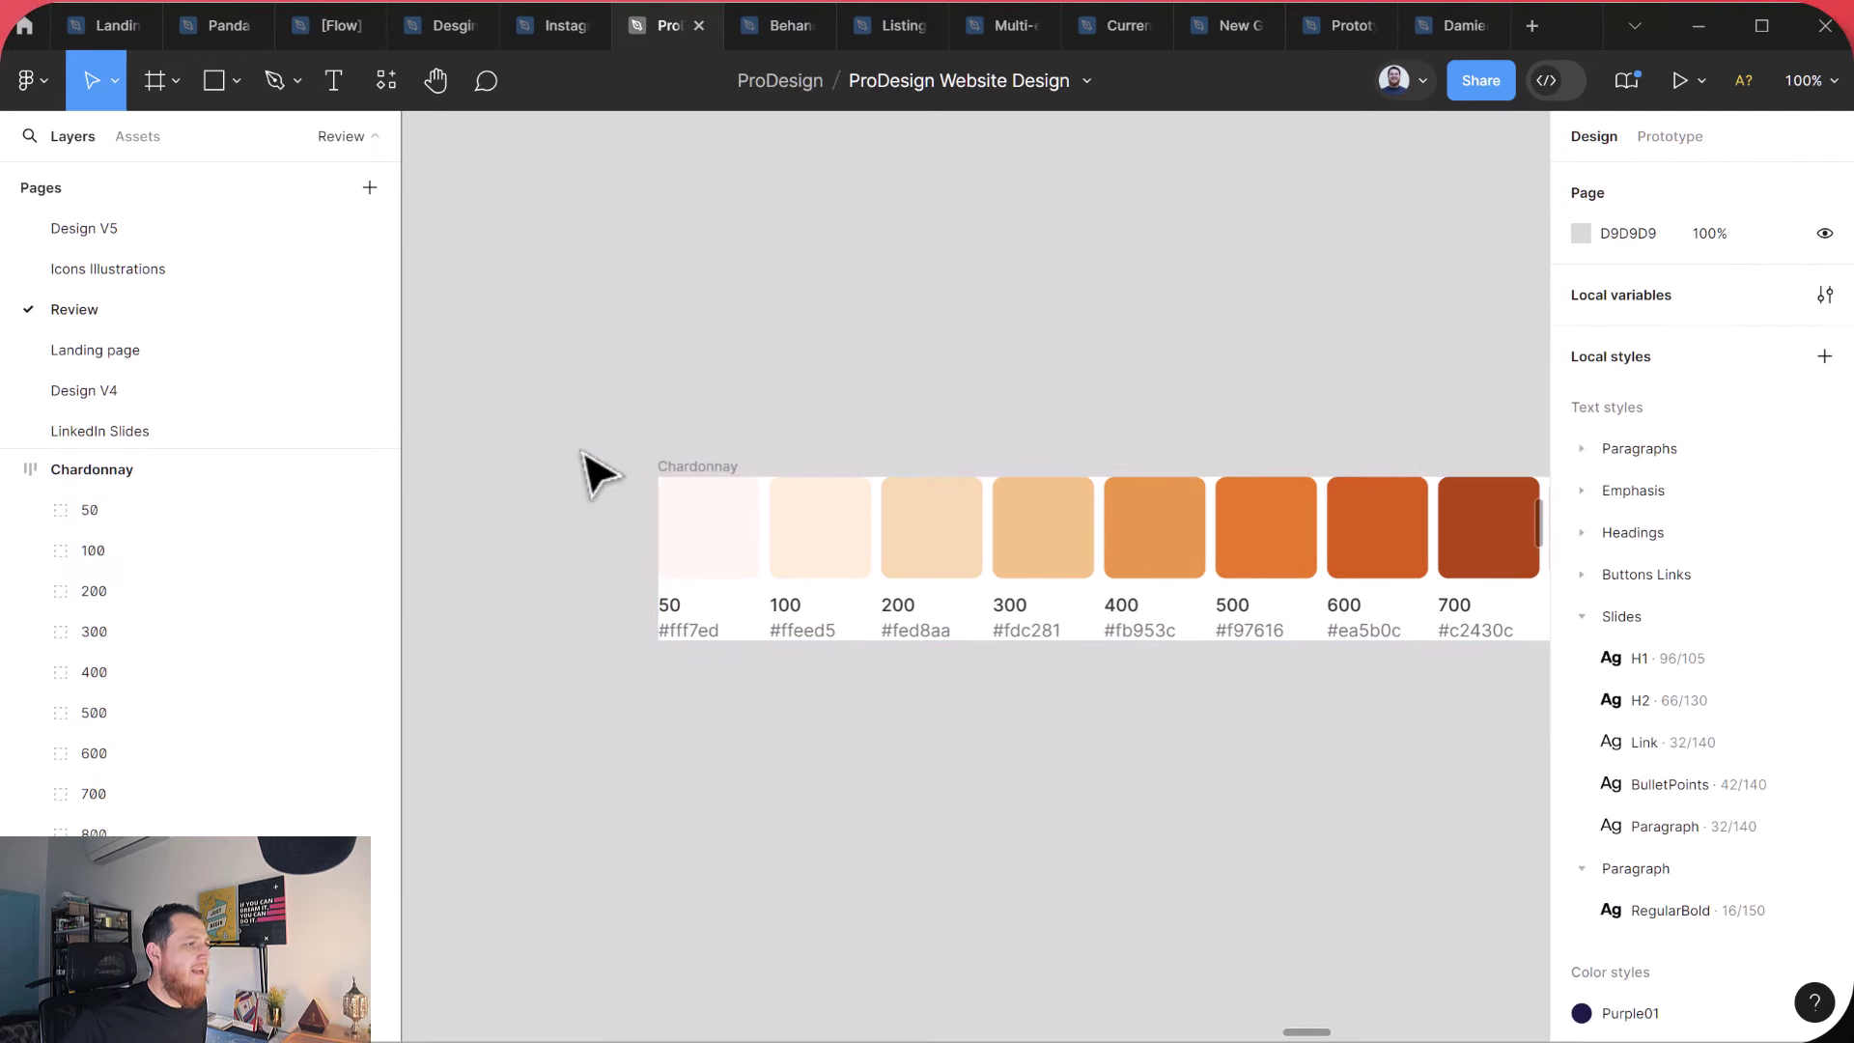
{"action": "left_click", "coordinate": [387, 85]}
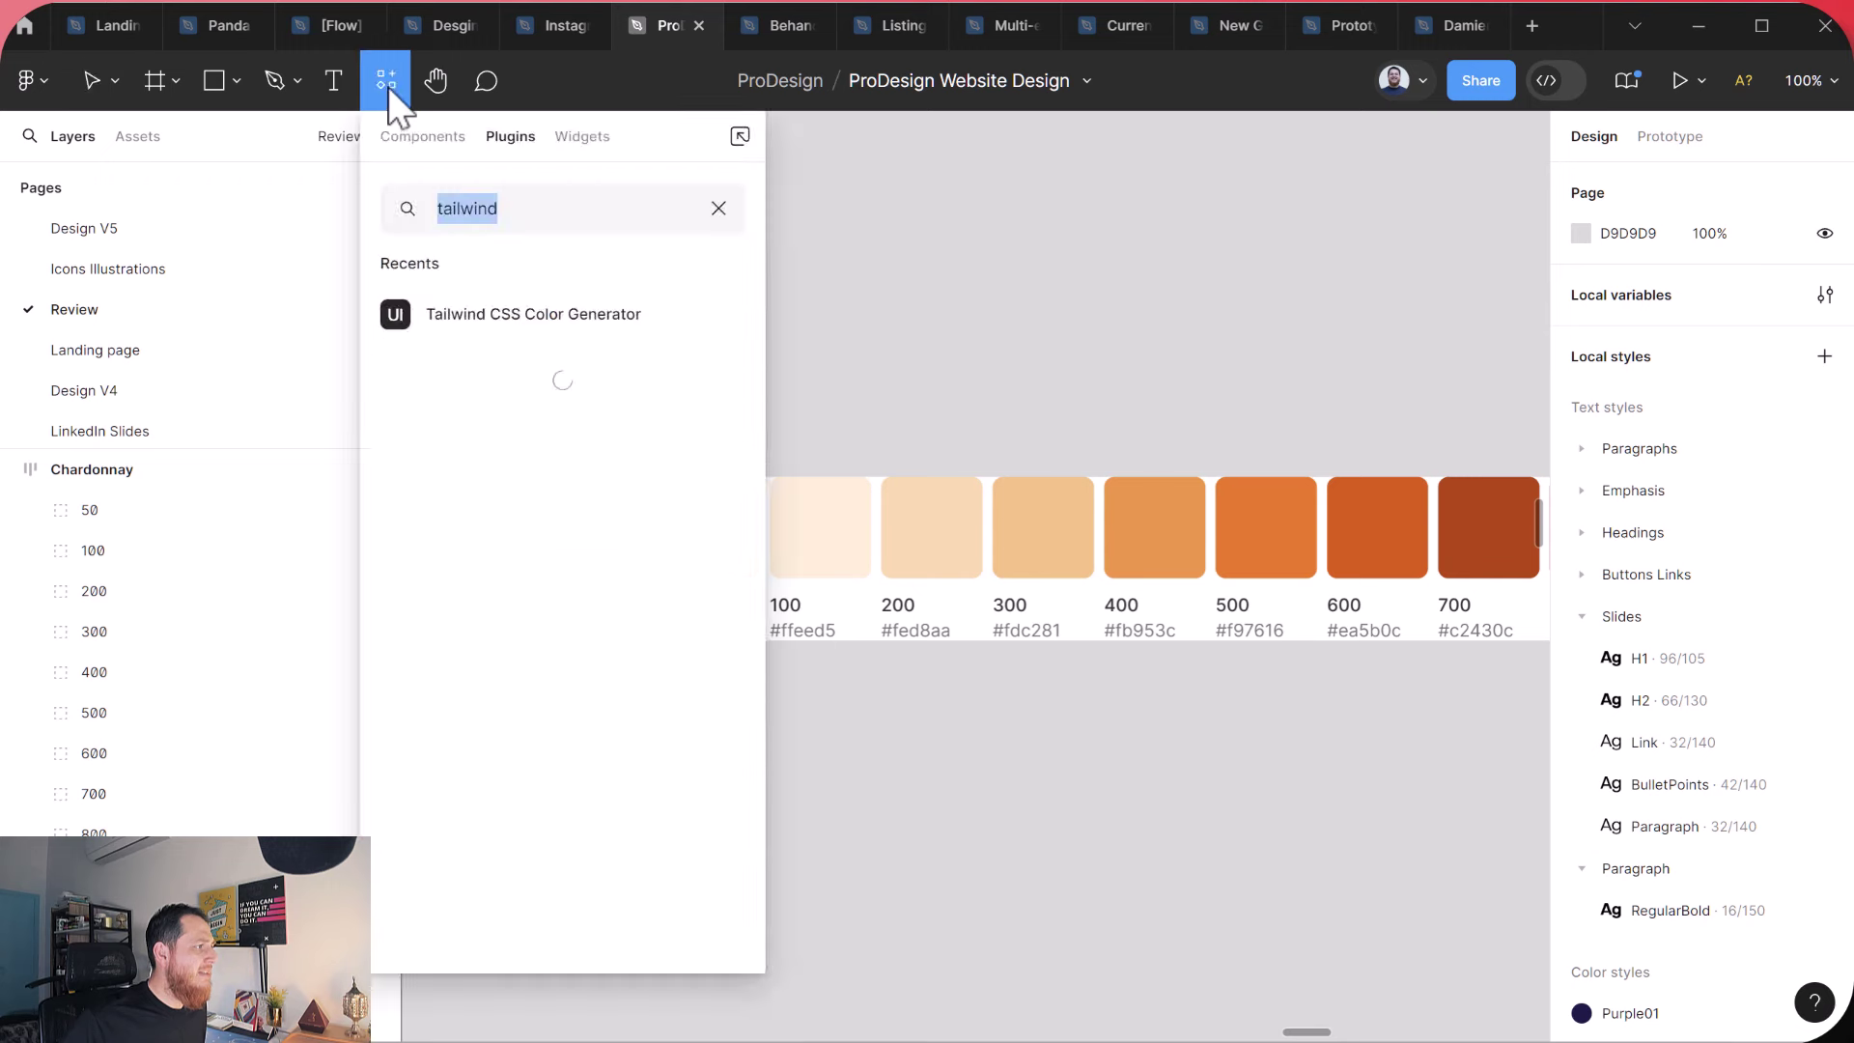
{"action": "left_click", "coordinate": [504, 315]}
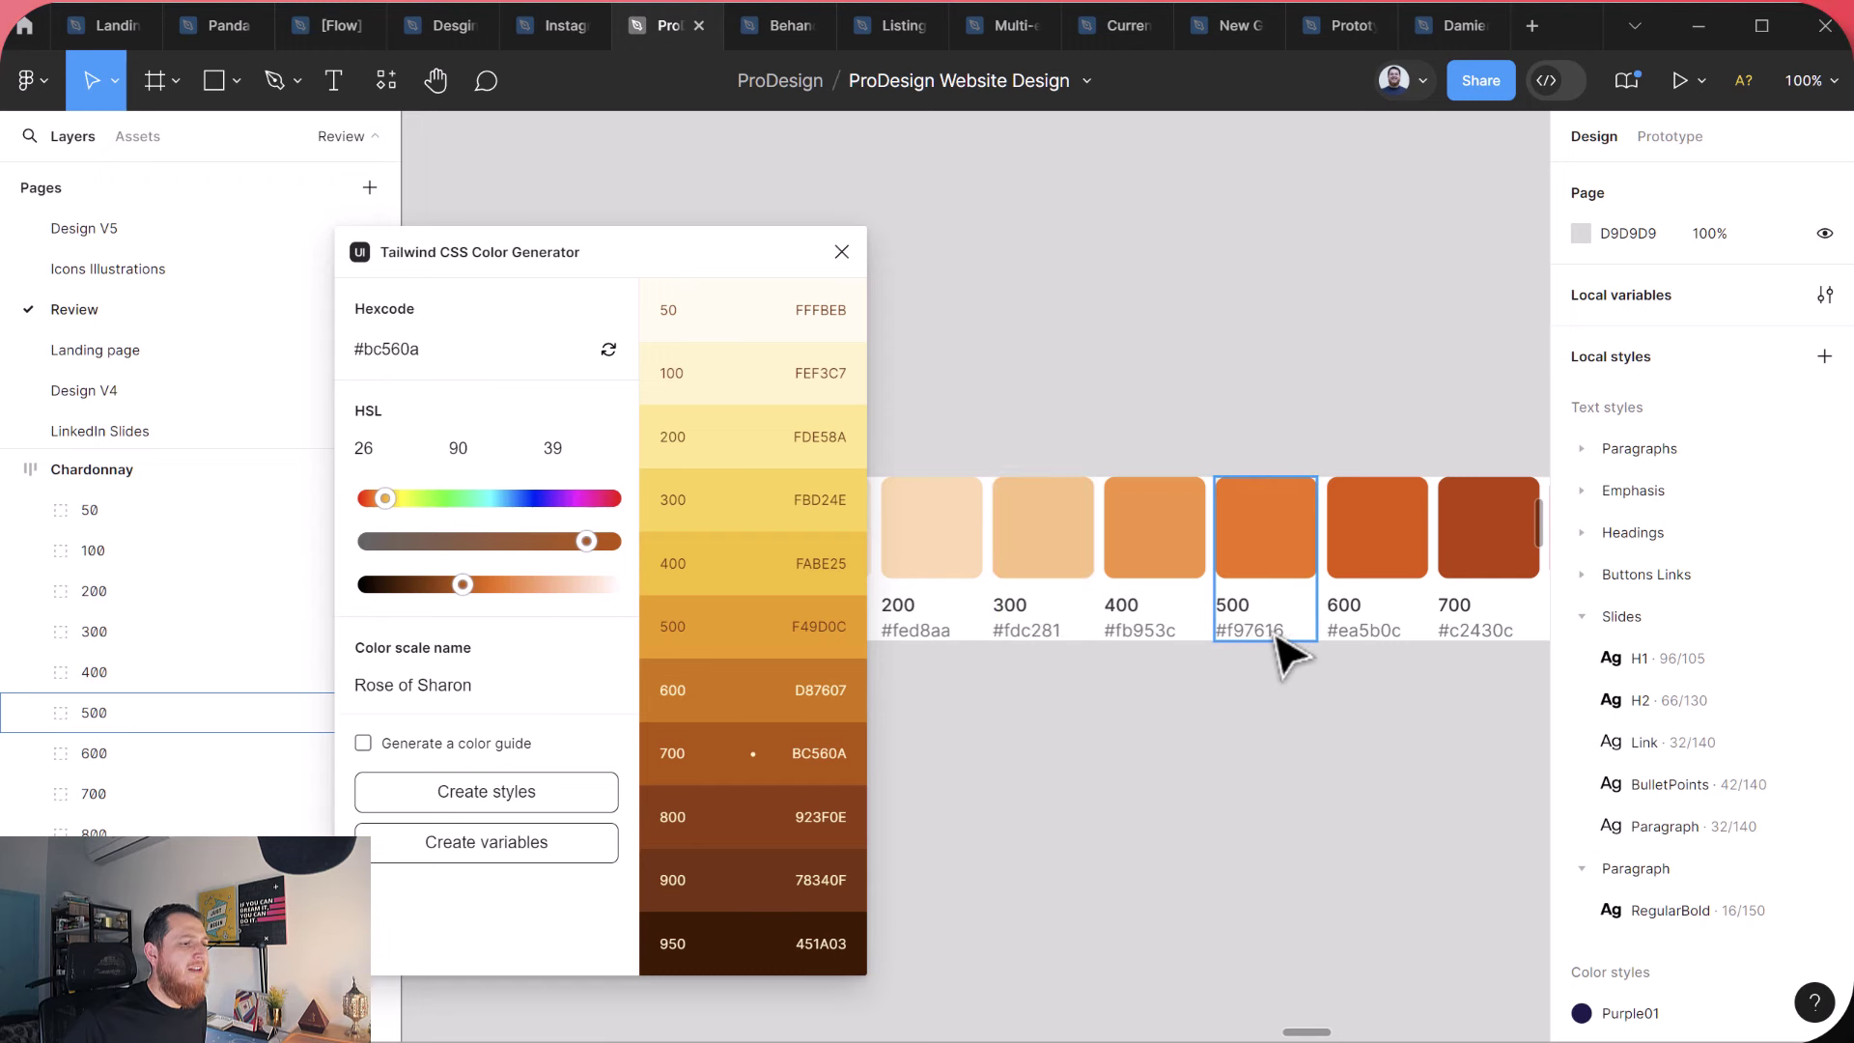
{"action": "left_click", "coordinate": [842, 252]}
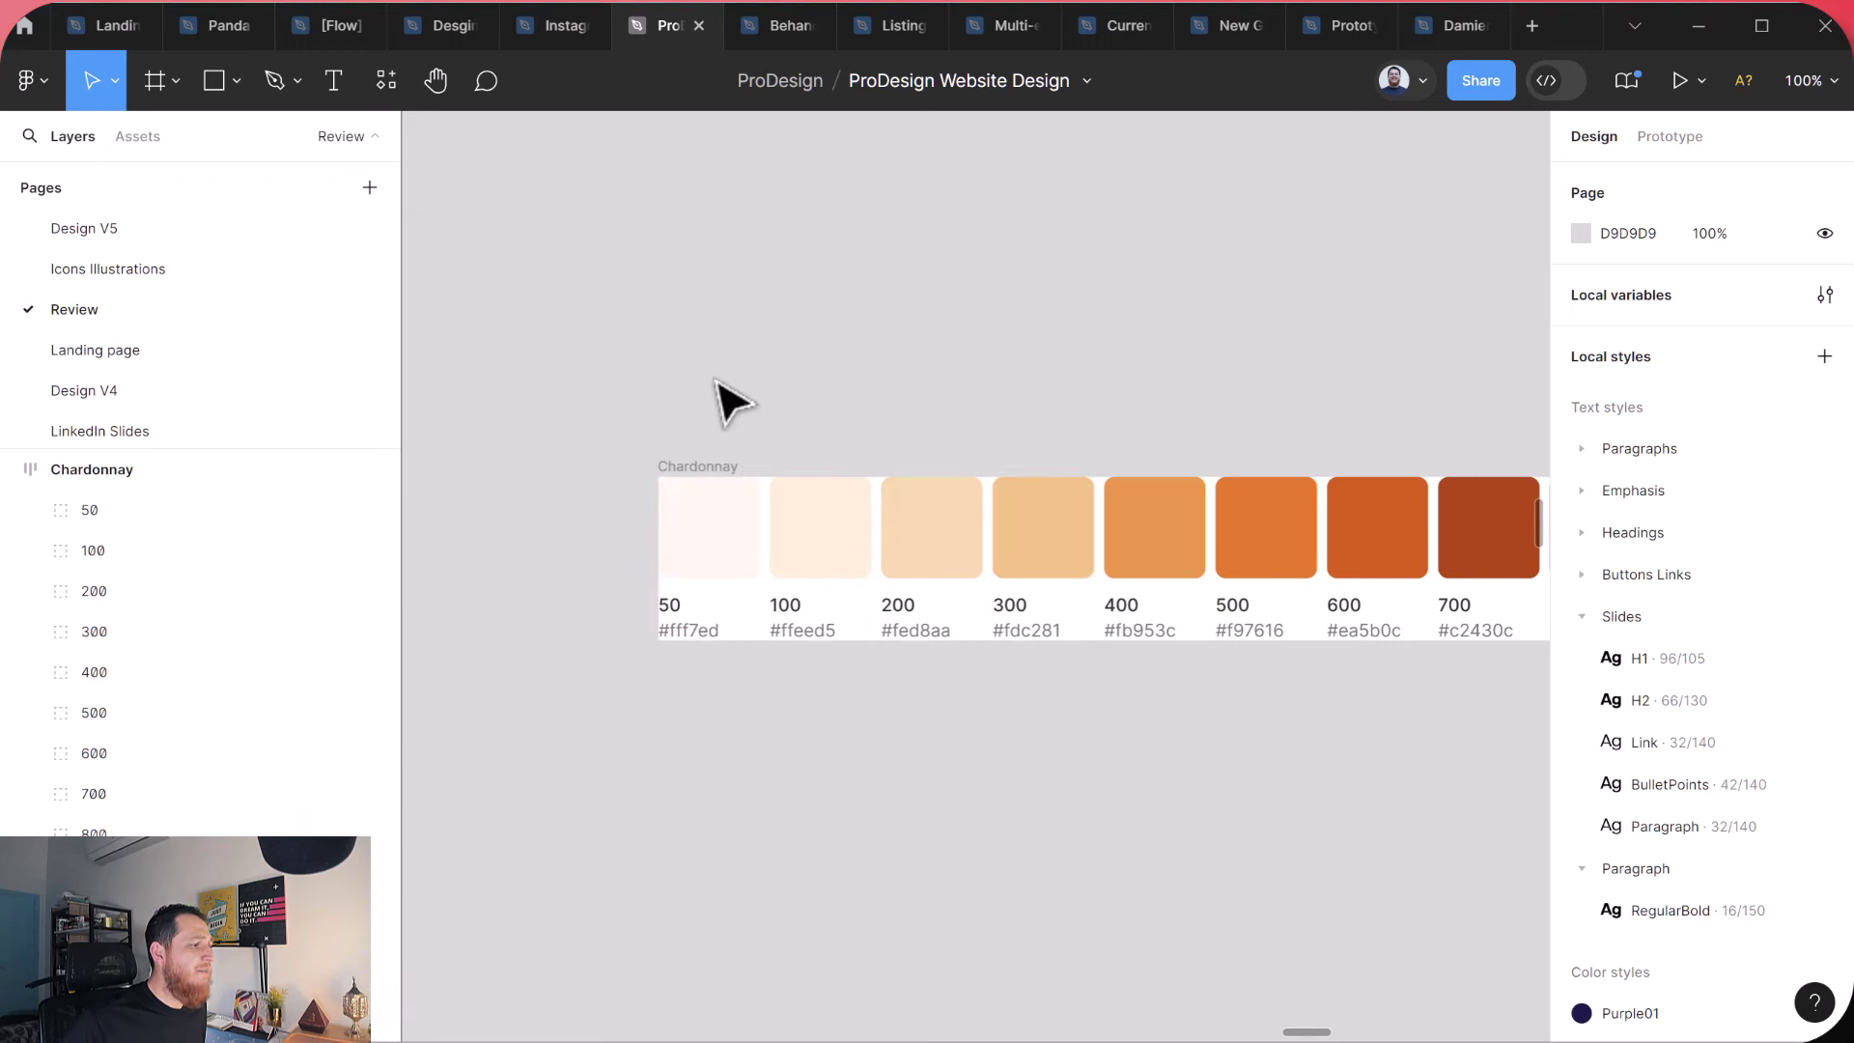
{"action": "scroll", "coordinate": [1717, 773], "scroll_direction": "down", "scroll_amount": 3}
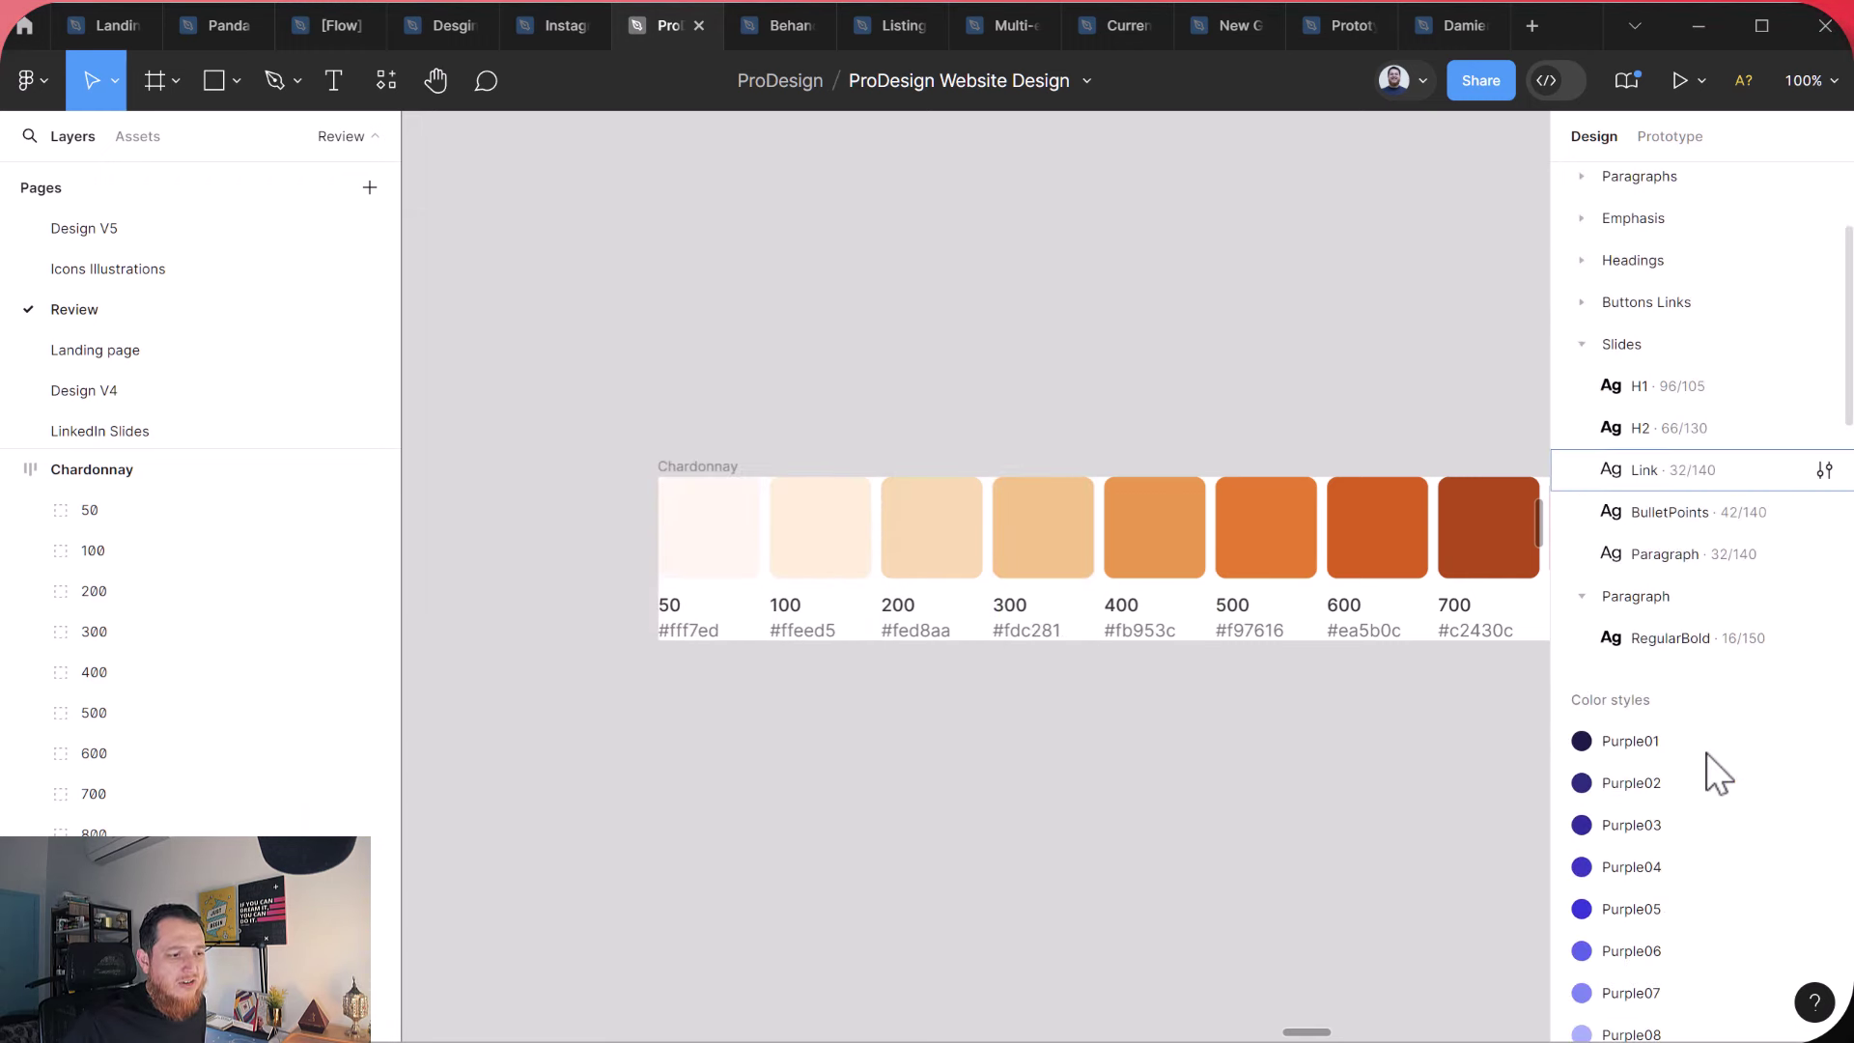
{"action": "scroll", "coordinate": [1717, 772], "scroll_direction": "down", "scroll_amount": 4}
{"action": "scroll", "coordinate": [1657, 771], "scroll_direction": "down", "scroll_amount": 4}
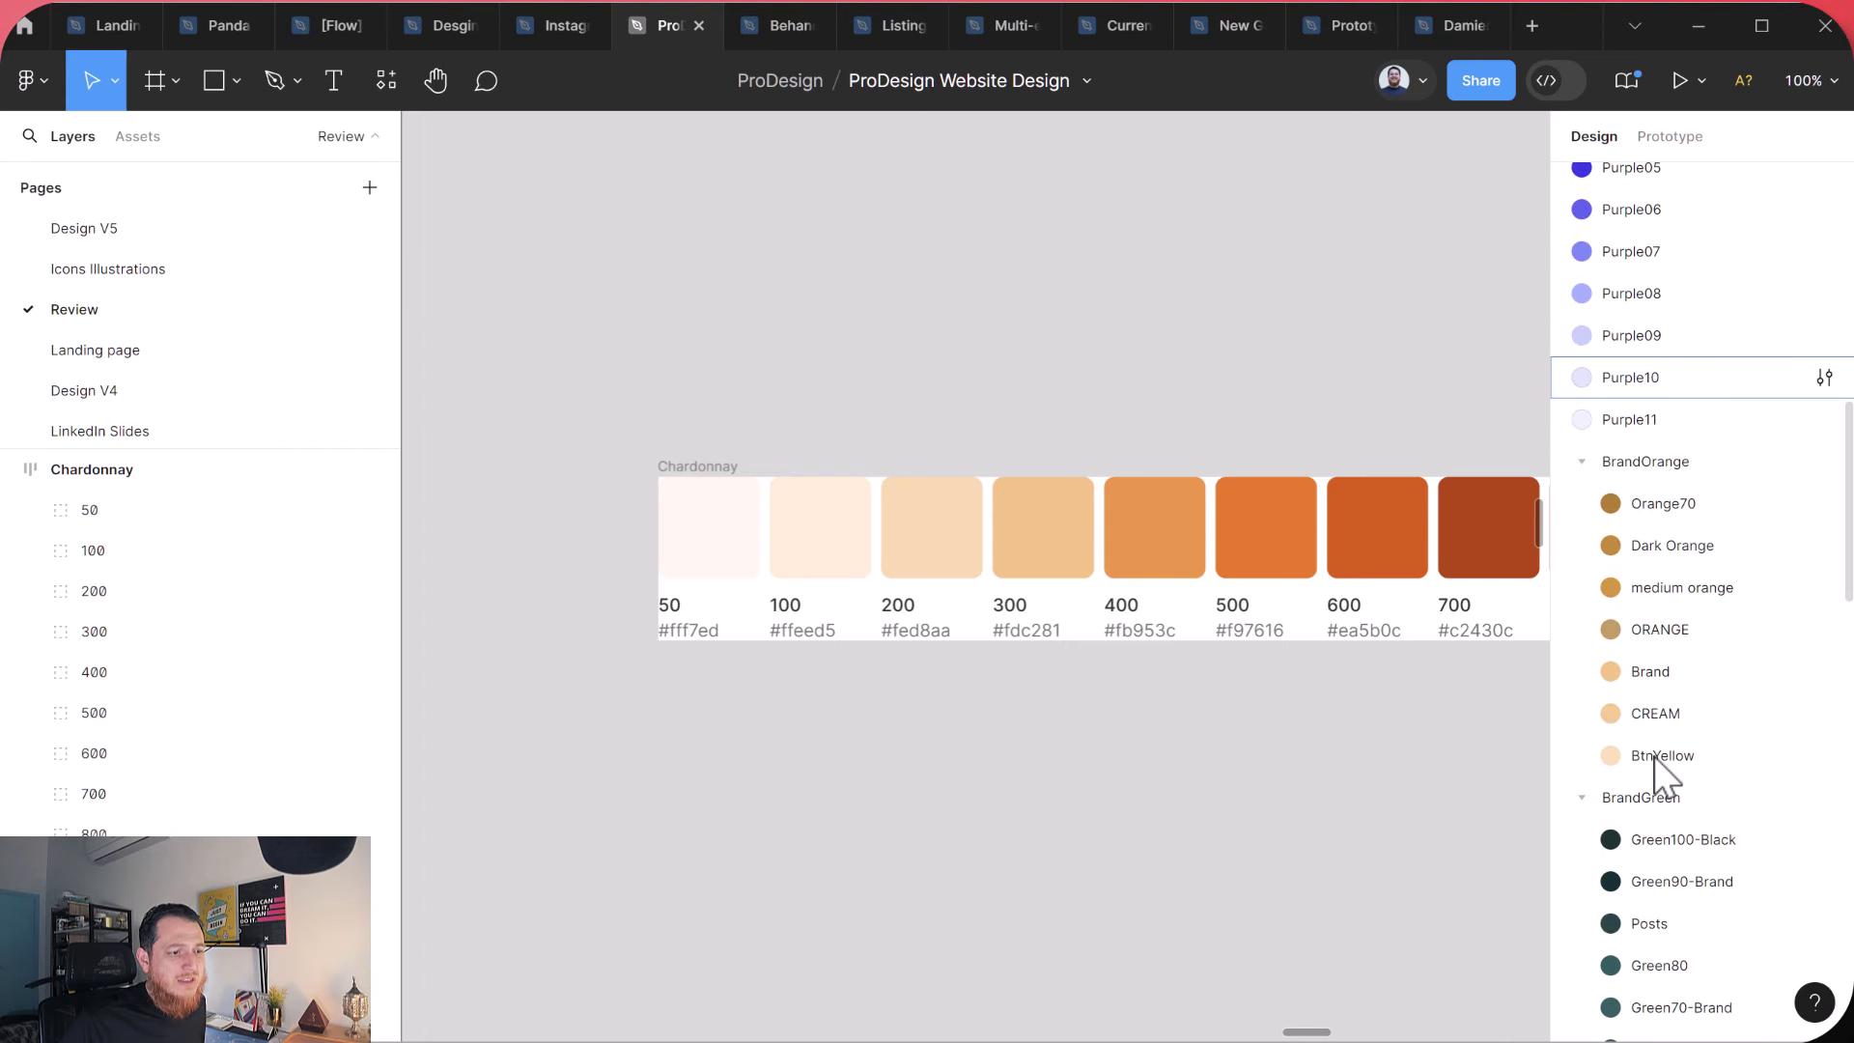
{"action": "scroll", "coordinate": [1657, 771], "scroll_direction": "down", "scroll_amount": 12}
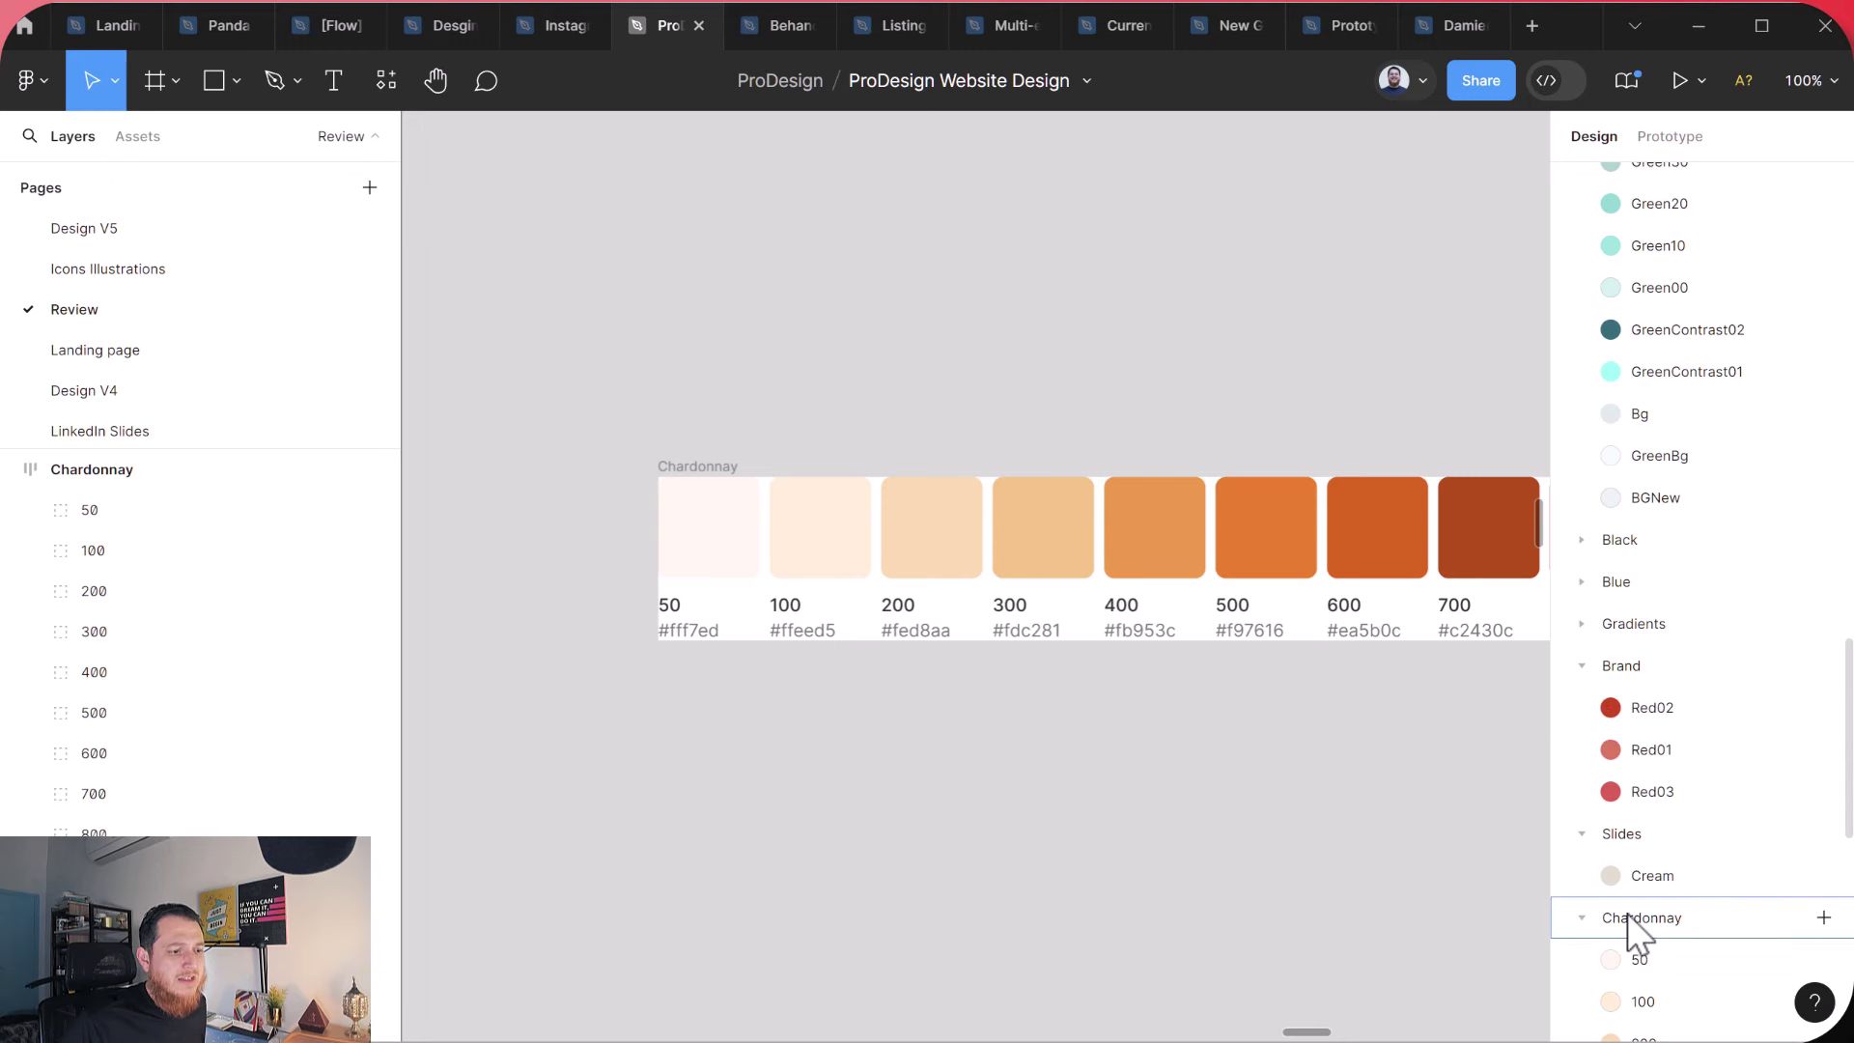
{"action": "scroll", "coordinate": [1652, 918], "scroll_direction": "down", "scroll_amount": 4}
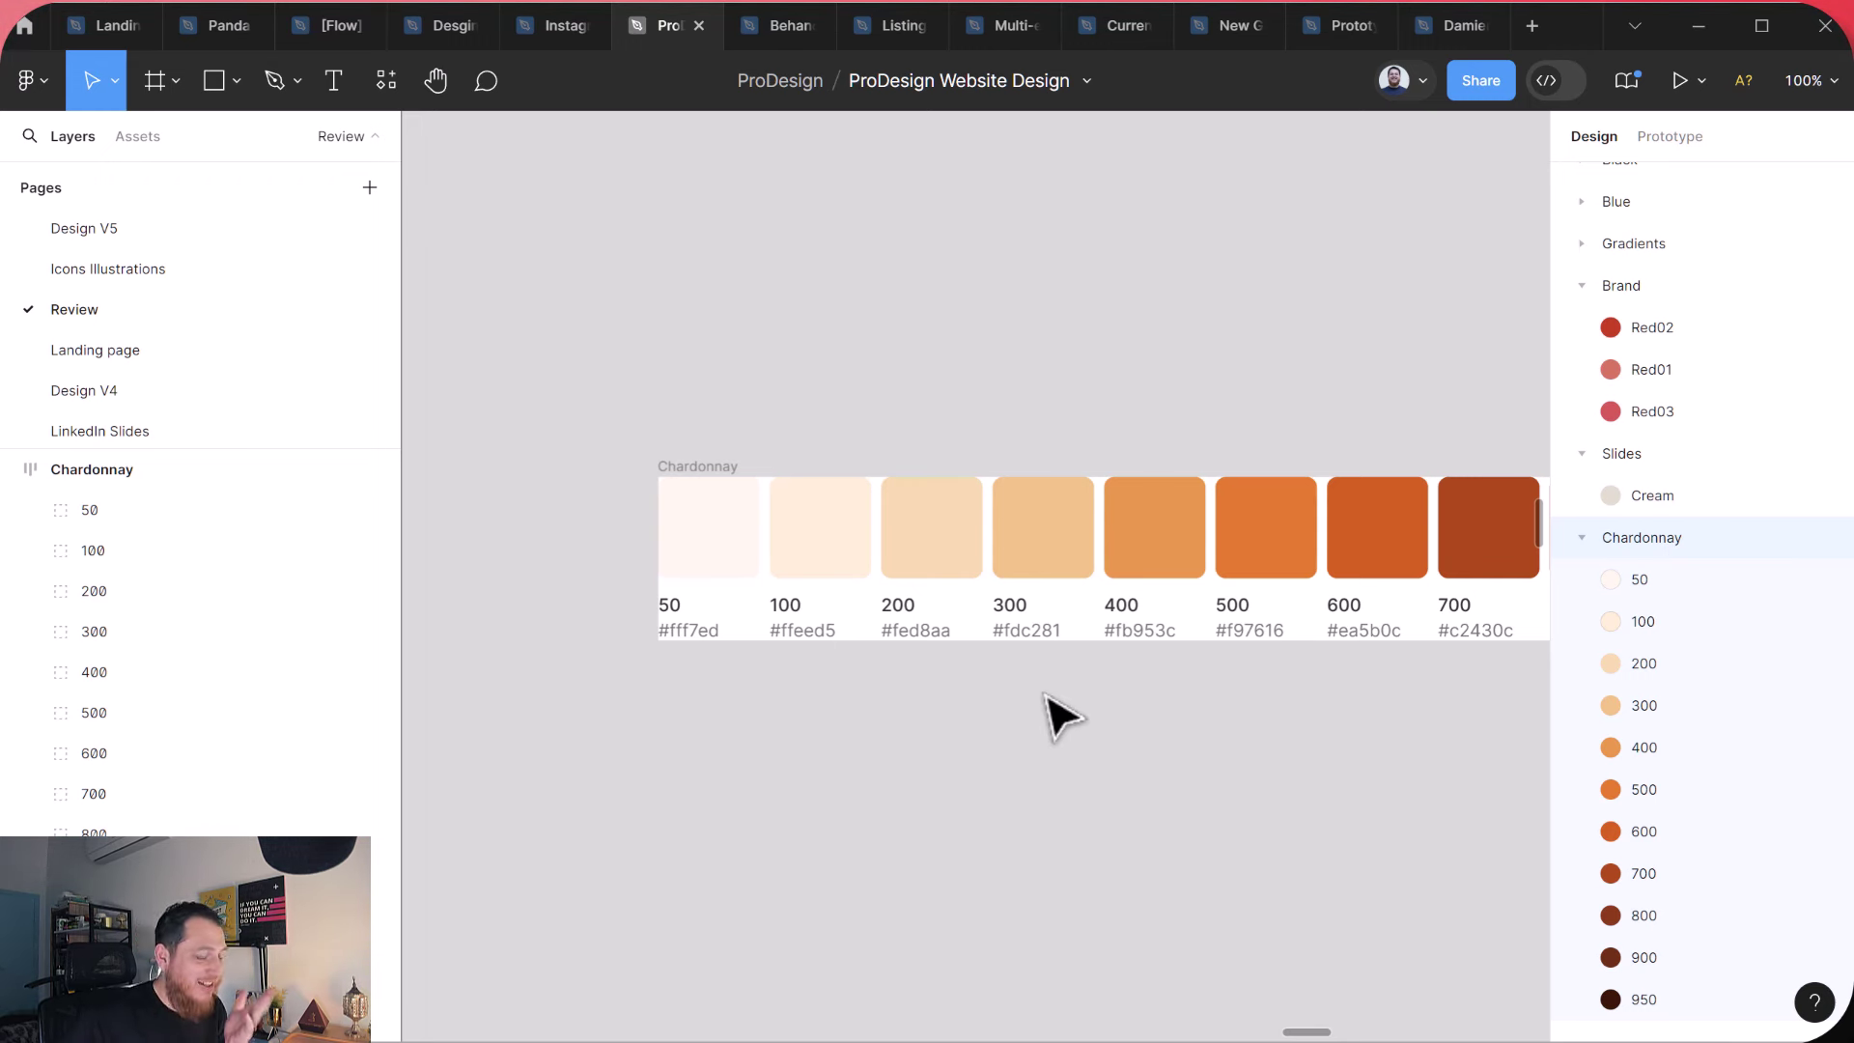
{"action": "left_click", "coordinate": [1018, 758]}
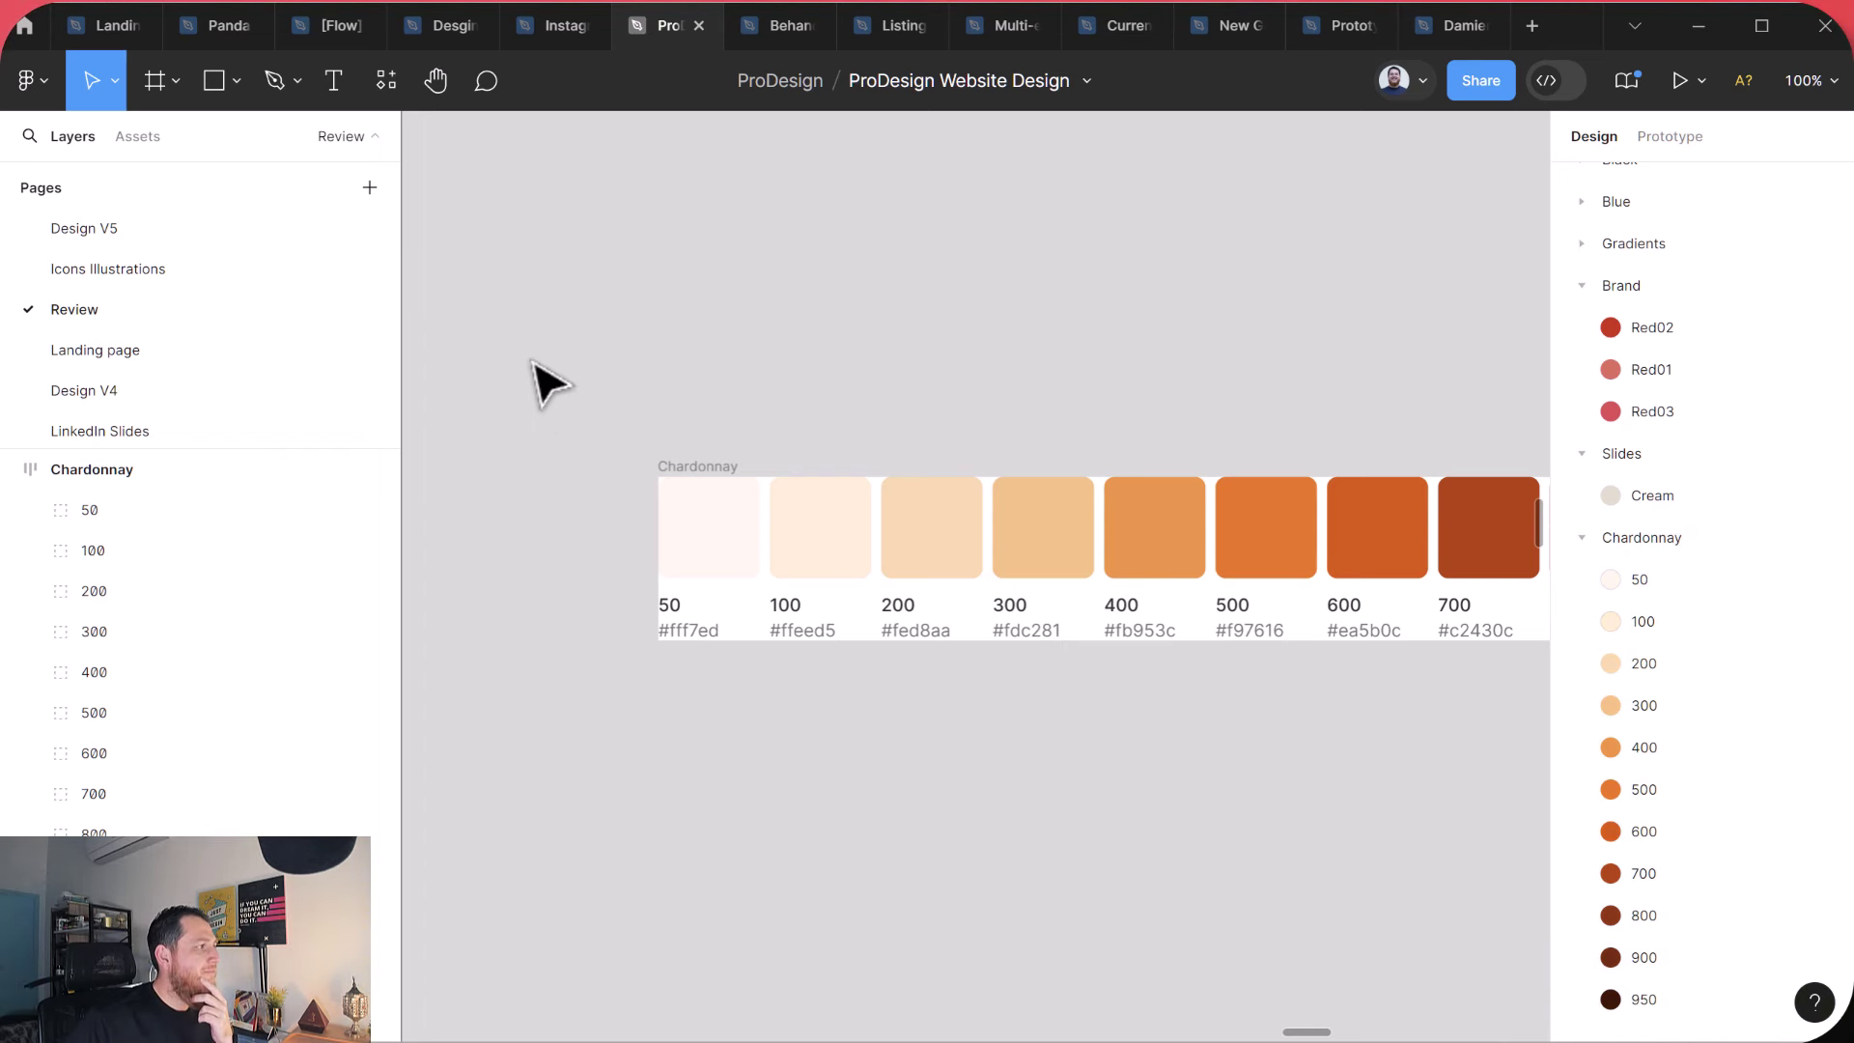
{"action": "left_click", "coordinate": [385, 80]}
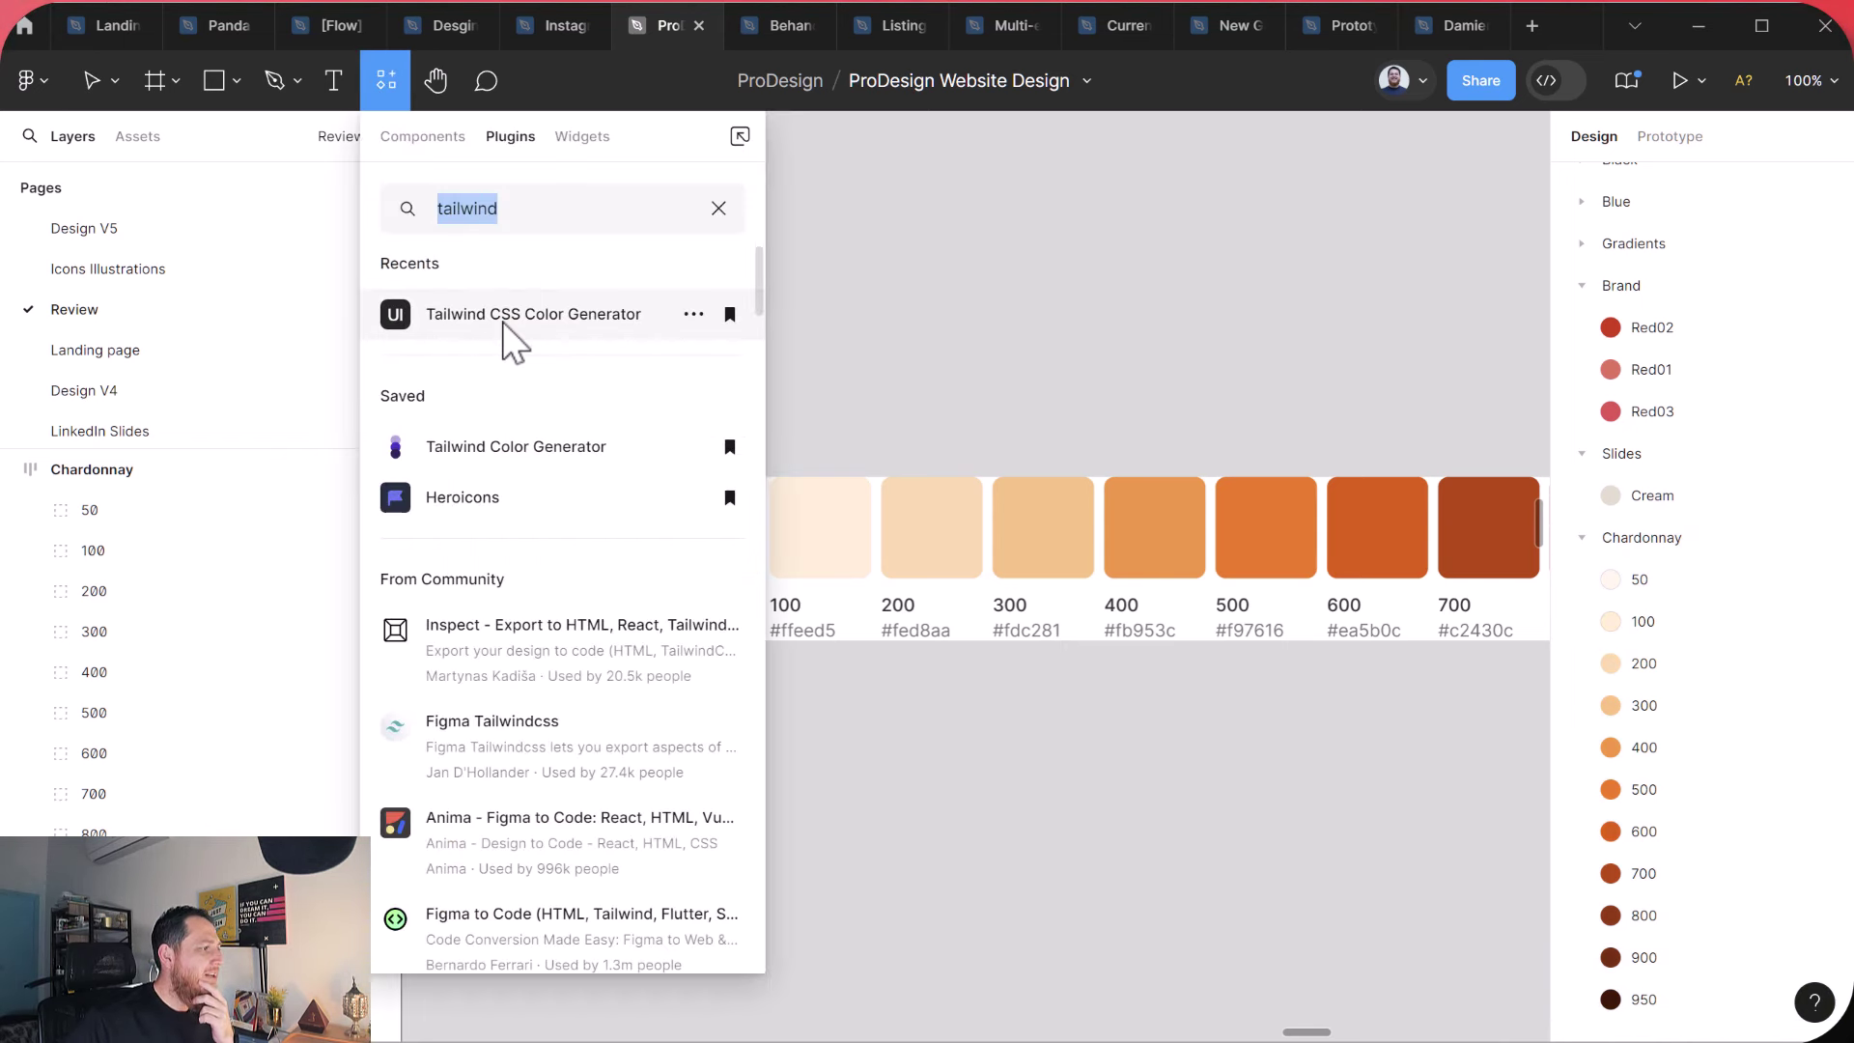
{"action": "left_click", "coordinate": [856, 318]}
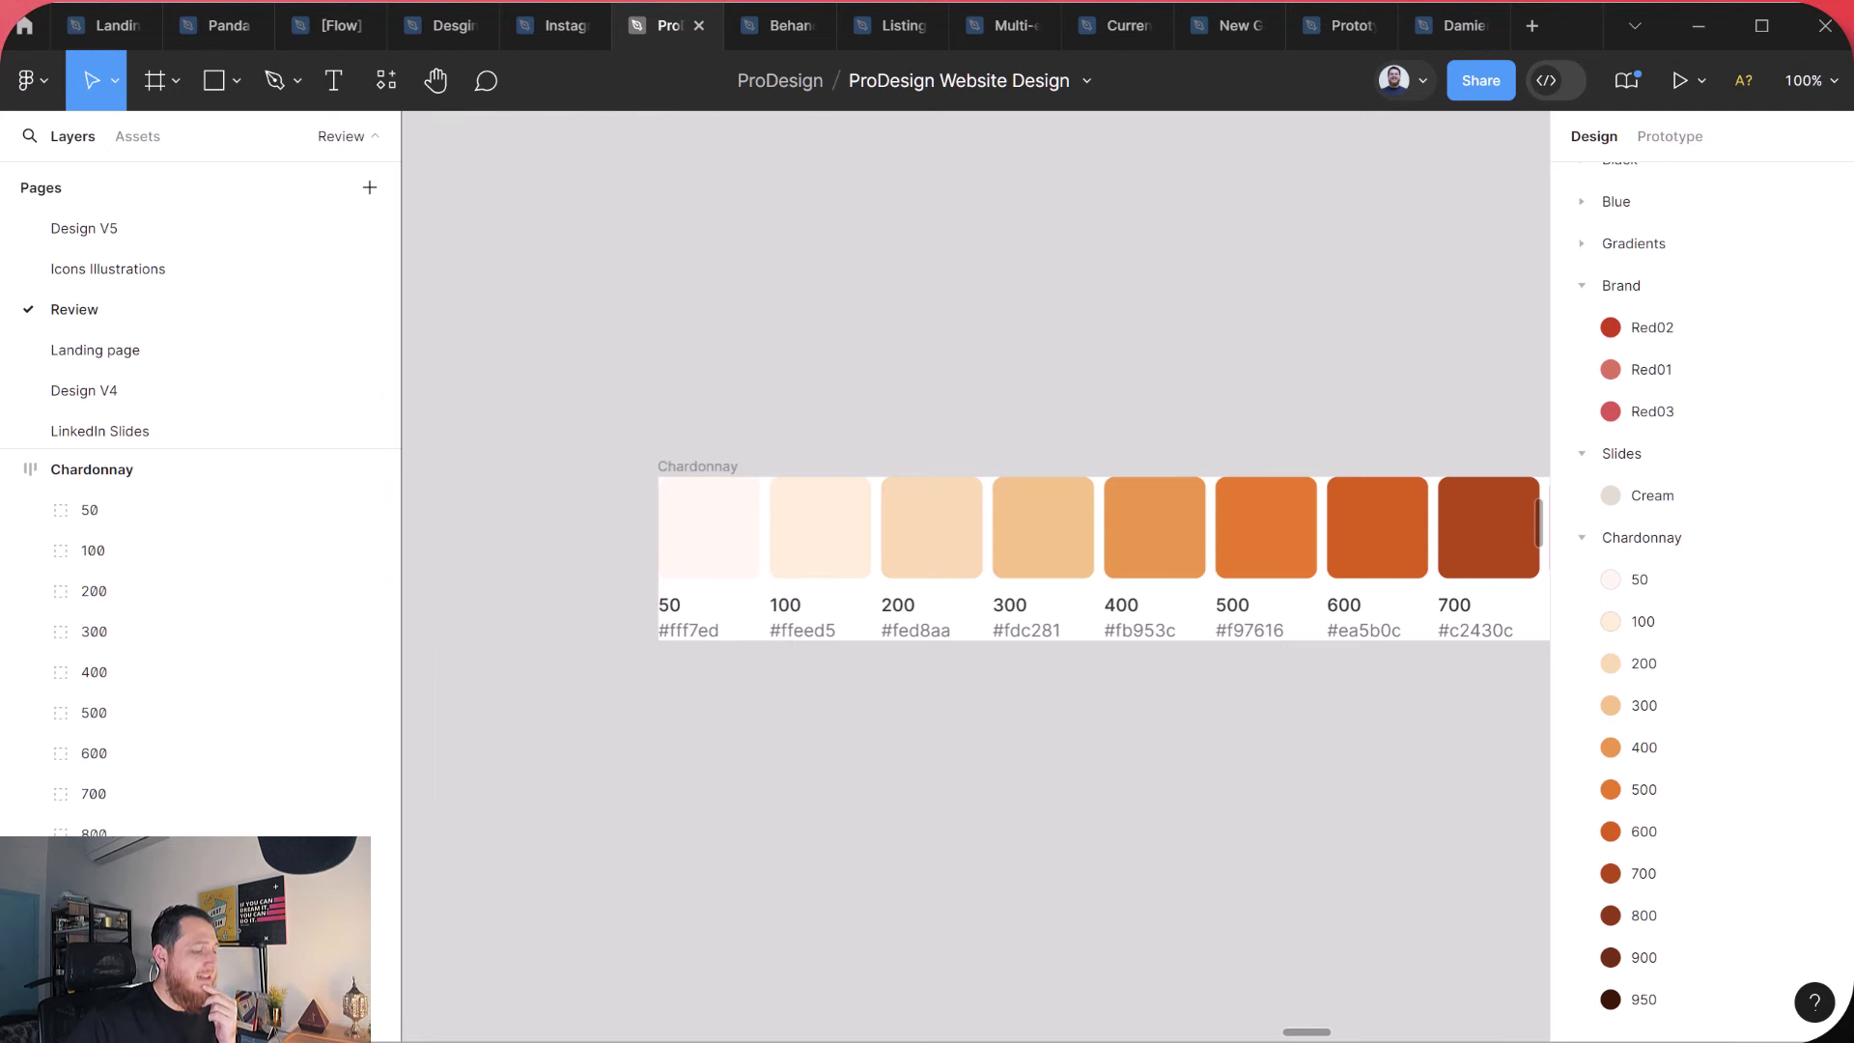
Open the Realtime Colors Figma plugin page from the realtimecolors.com site.
{"action": "key", "text": "alt+Tab"}
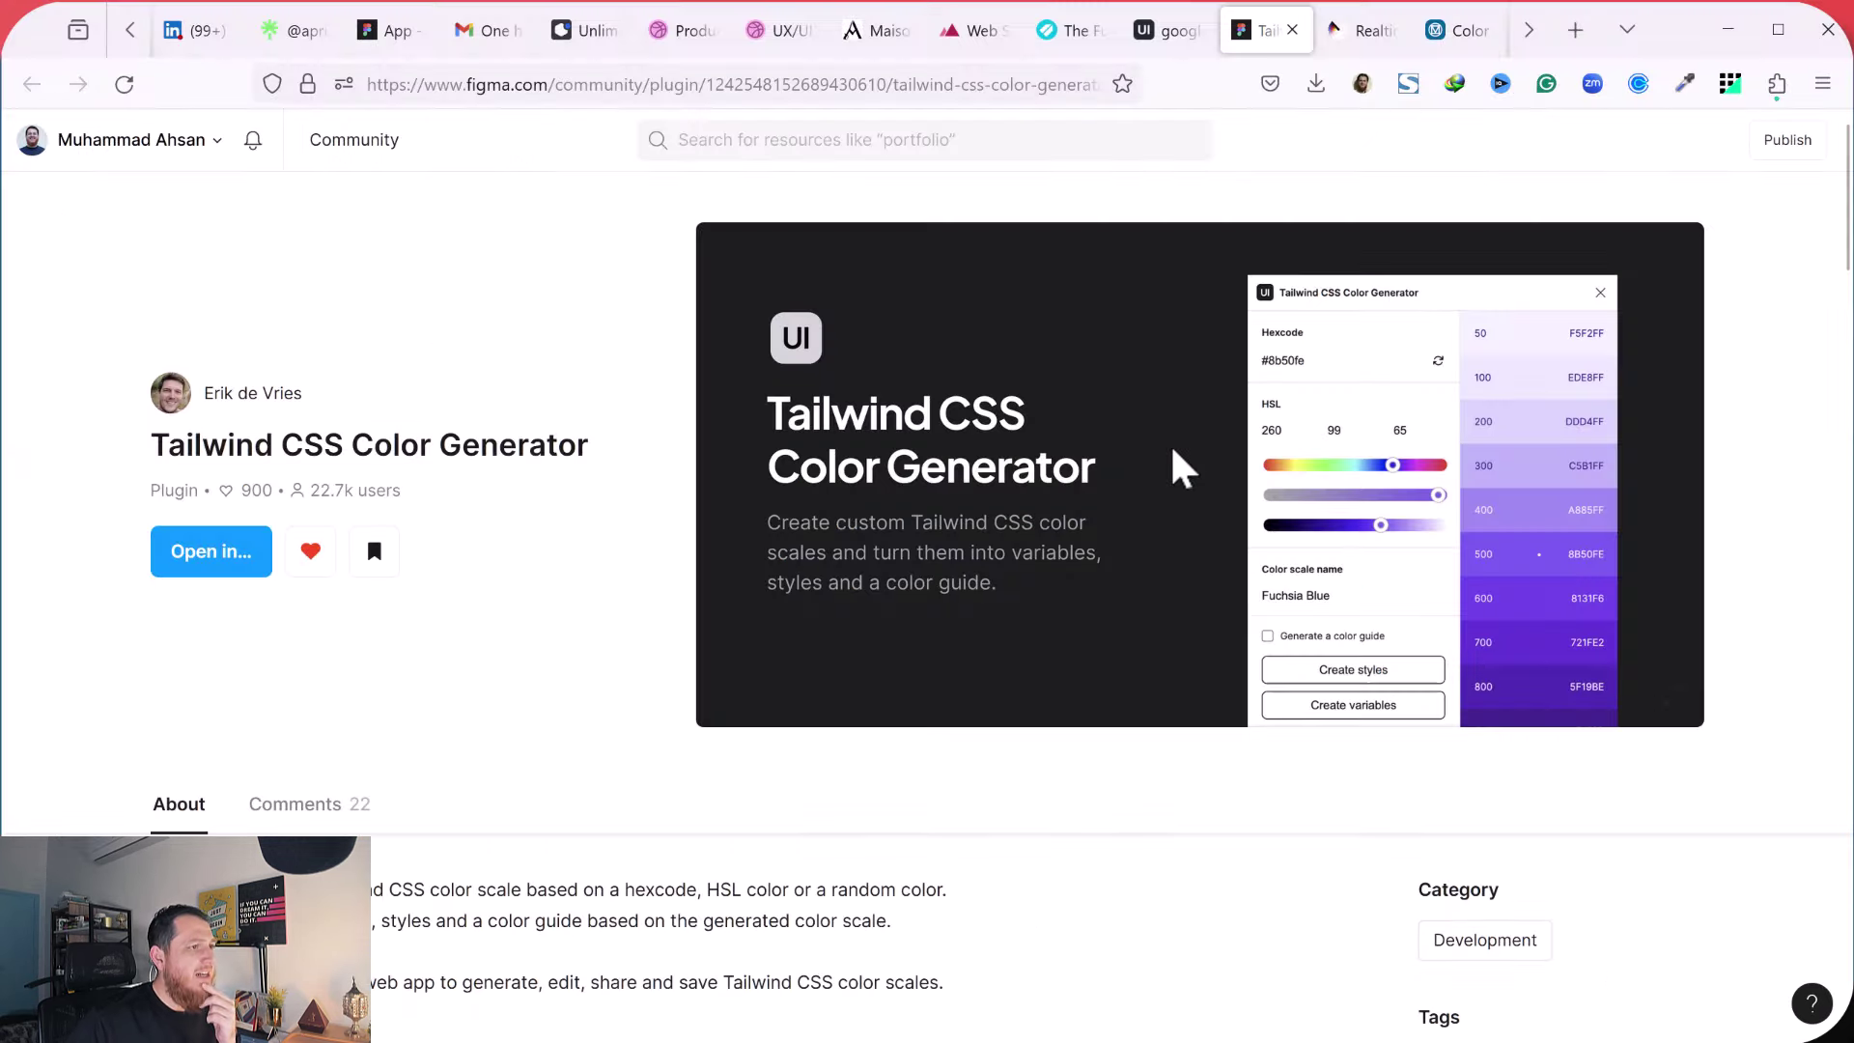
{"action": "left_click", "coordinate": [1357, 33]}
{"action": "scroll", "coordinate": [1012, 731], "scroll_direction": "up", "scroll_amount": 2}
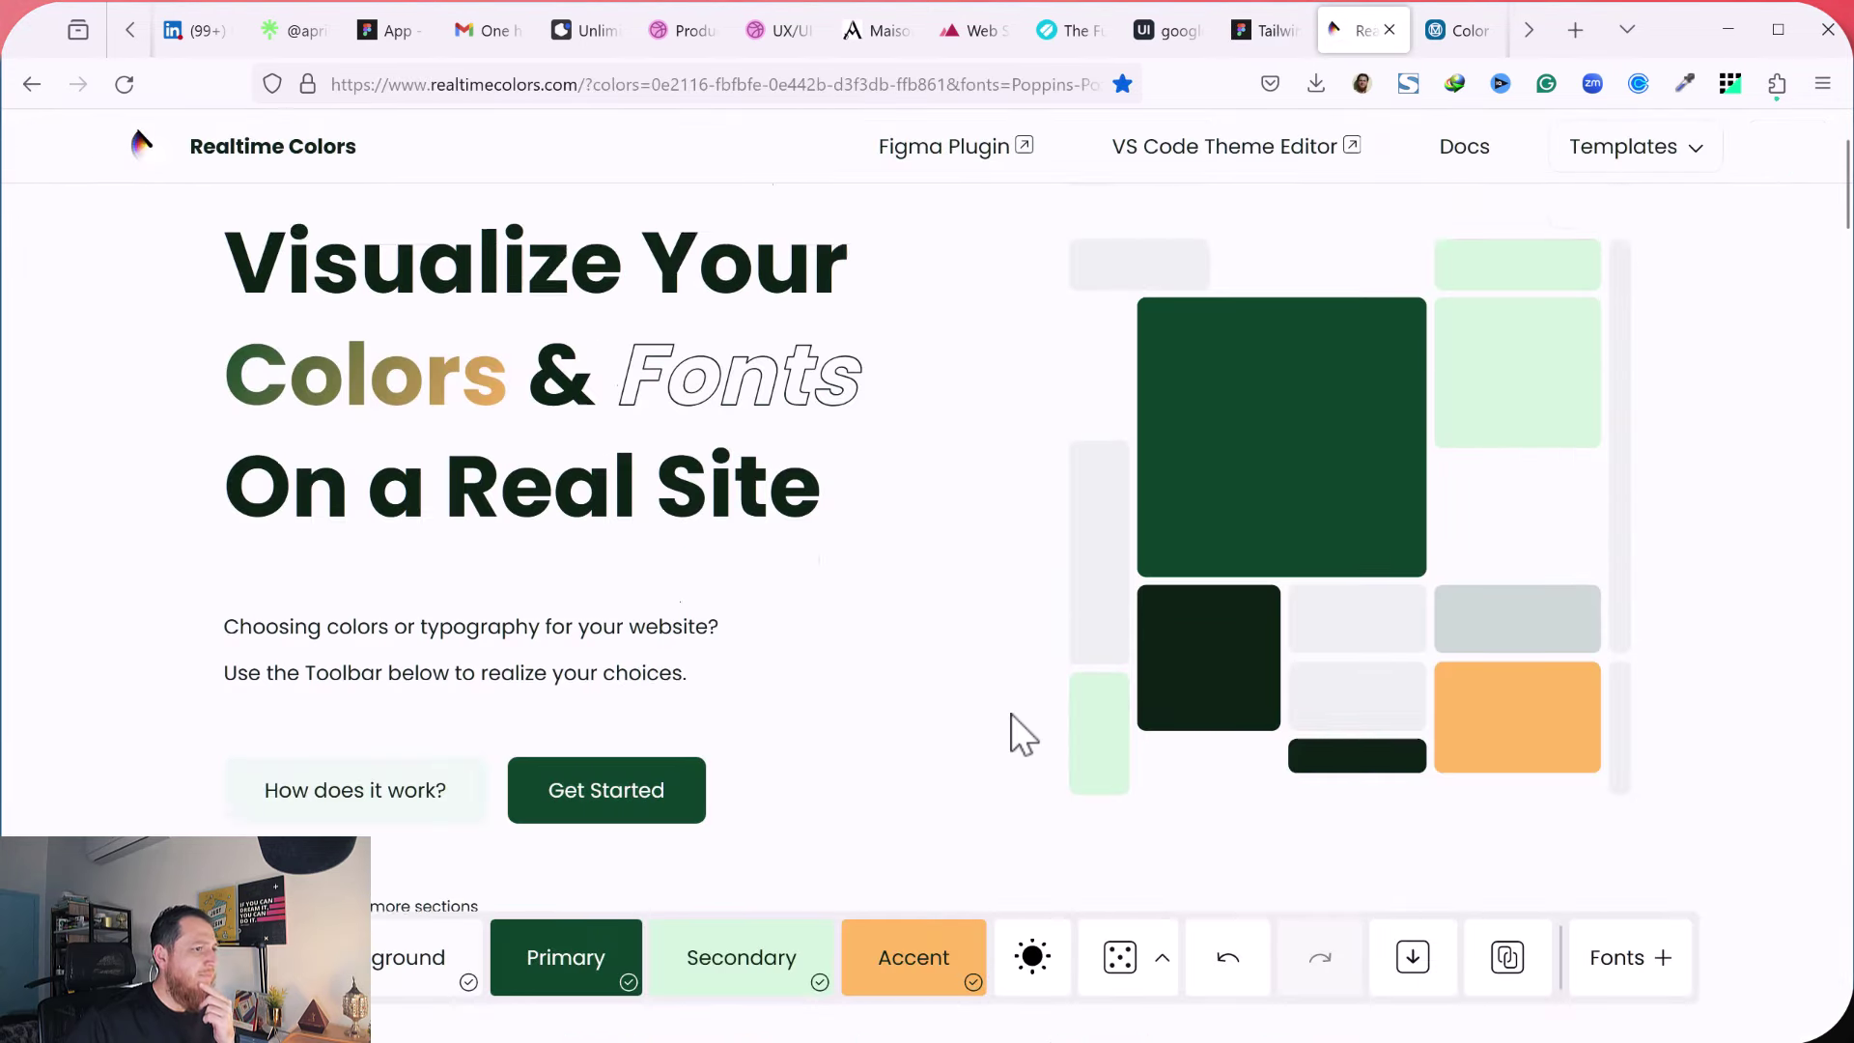
{"action": "scroll", "coordinate": [1009, 734], "scroll_direction": "down", "scroll_amount": 1}
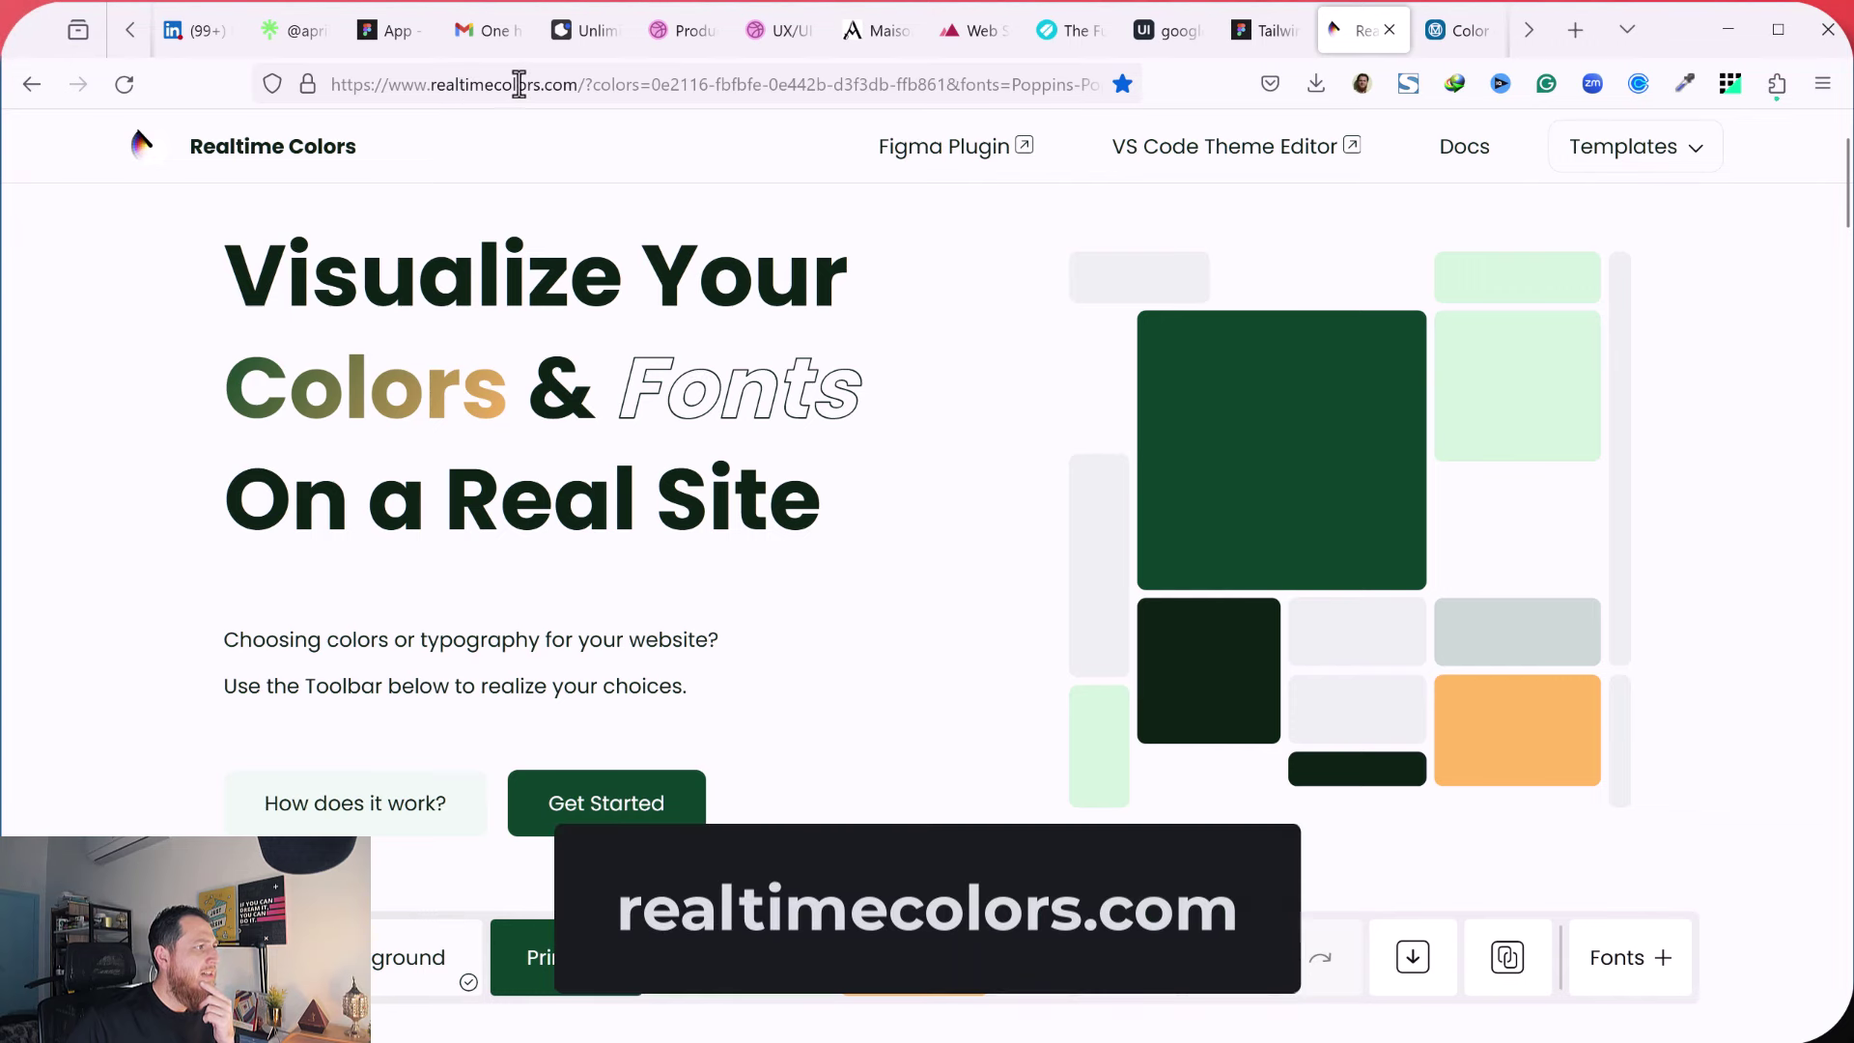
{"action": "left_click", "coordinate": [939, 152]}
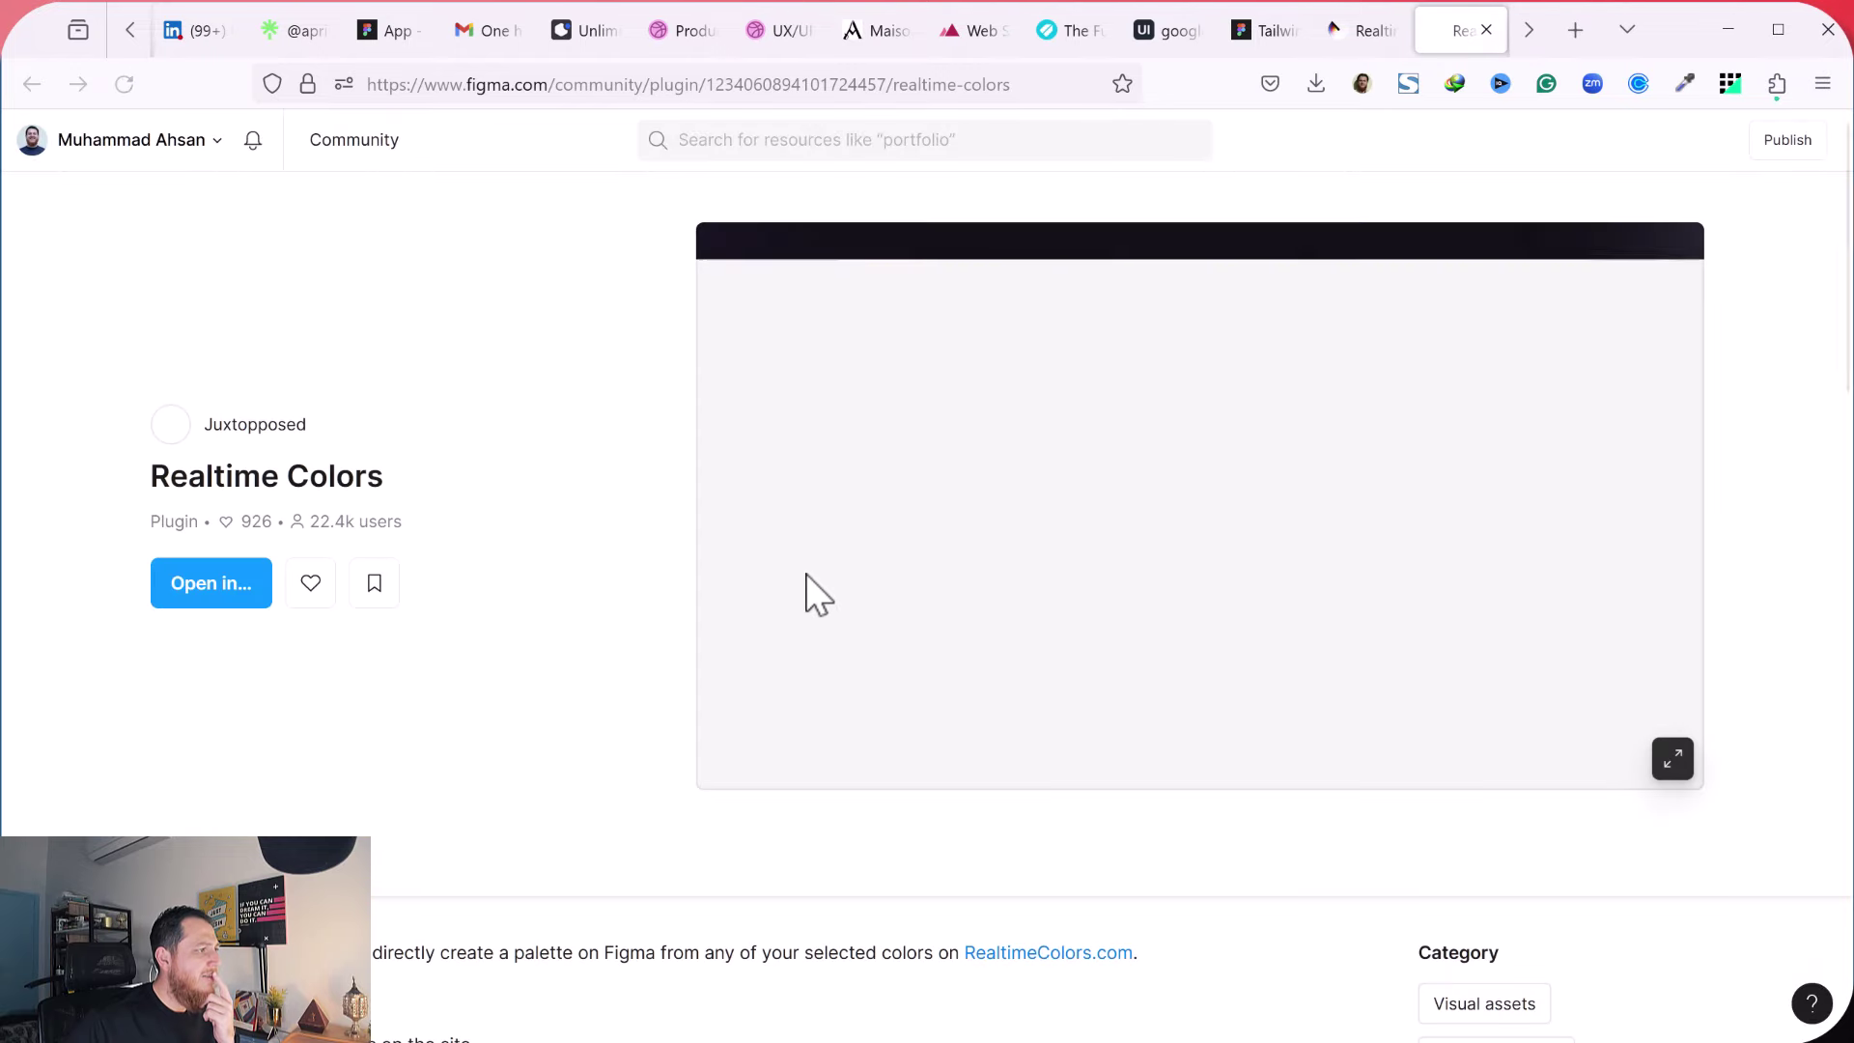
Copy the Realtime Colors plugin title from its Community page.
{"action": "triple_click", "coordinate": [260, 449]}
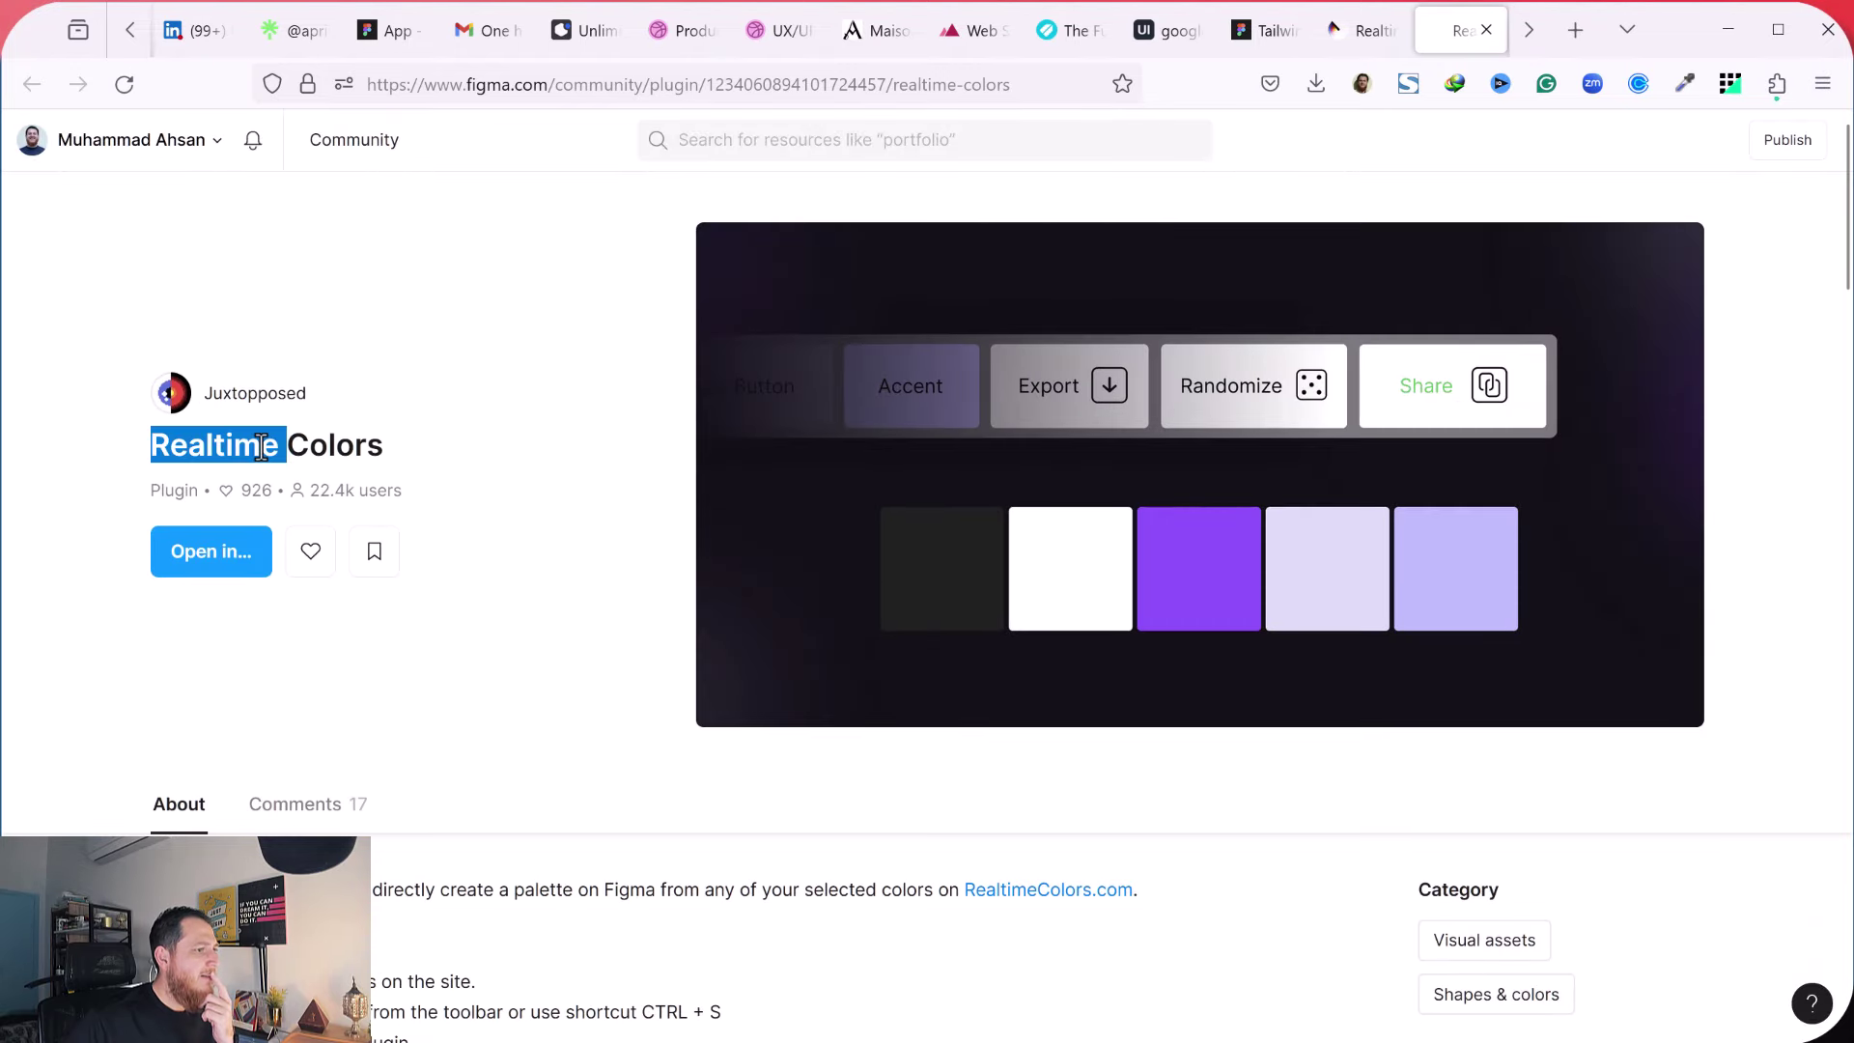
{"action": "right_click", "coordinate": [264, 449]}
{"action": "left_click", "coordinate": [312, 473]}
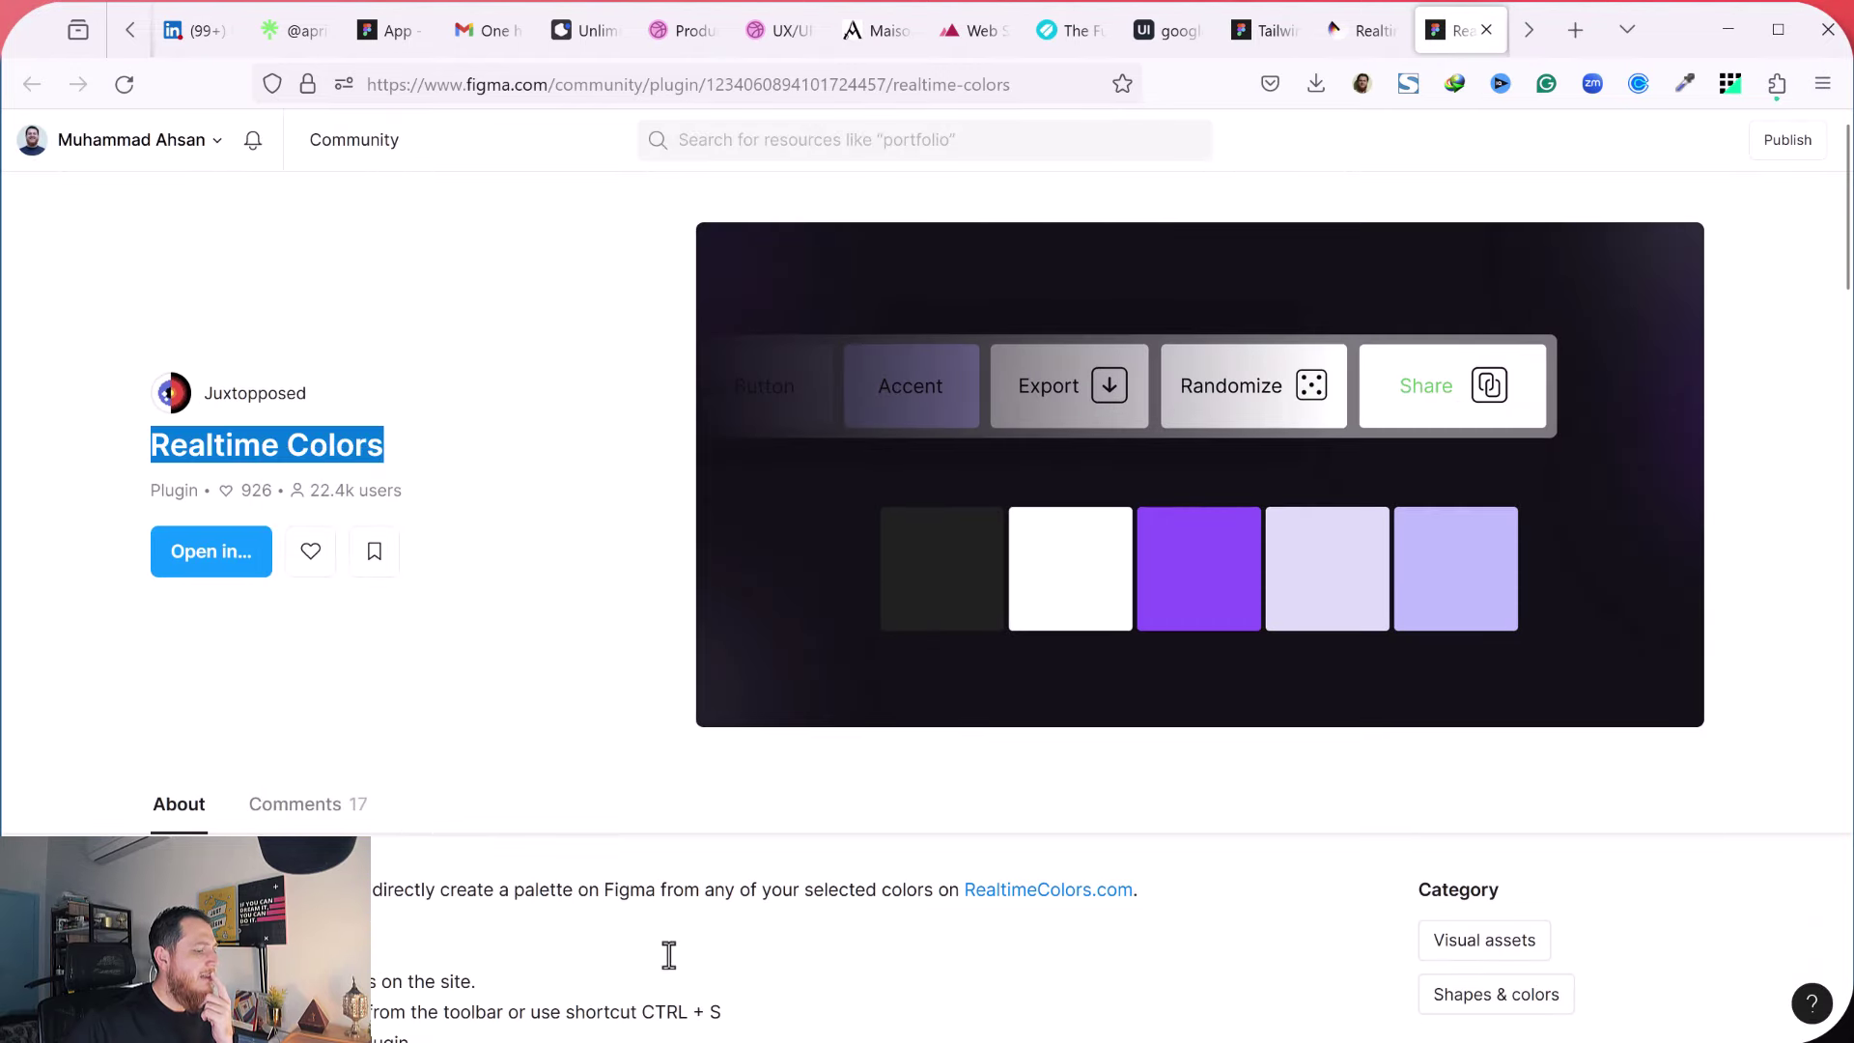
{"action": "key", "text": "alt+Tab"}
Replace the 'tailwind' plugin search with 'Realtime Colors' and run that plugin.
{"action": "left_click", "coordinate": [387, 81]}
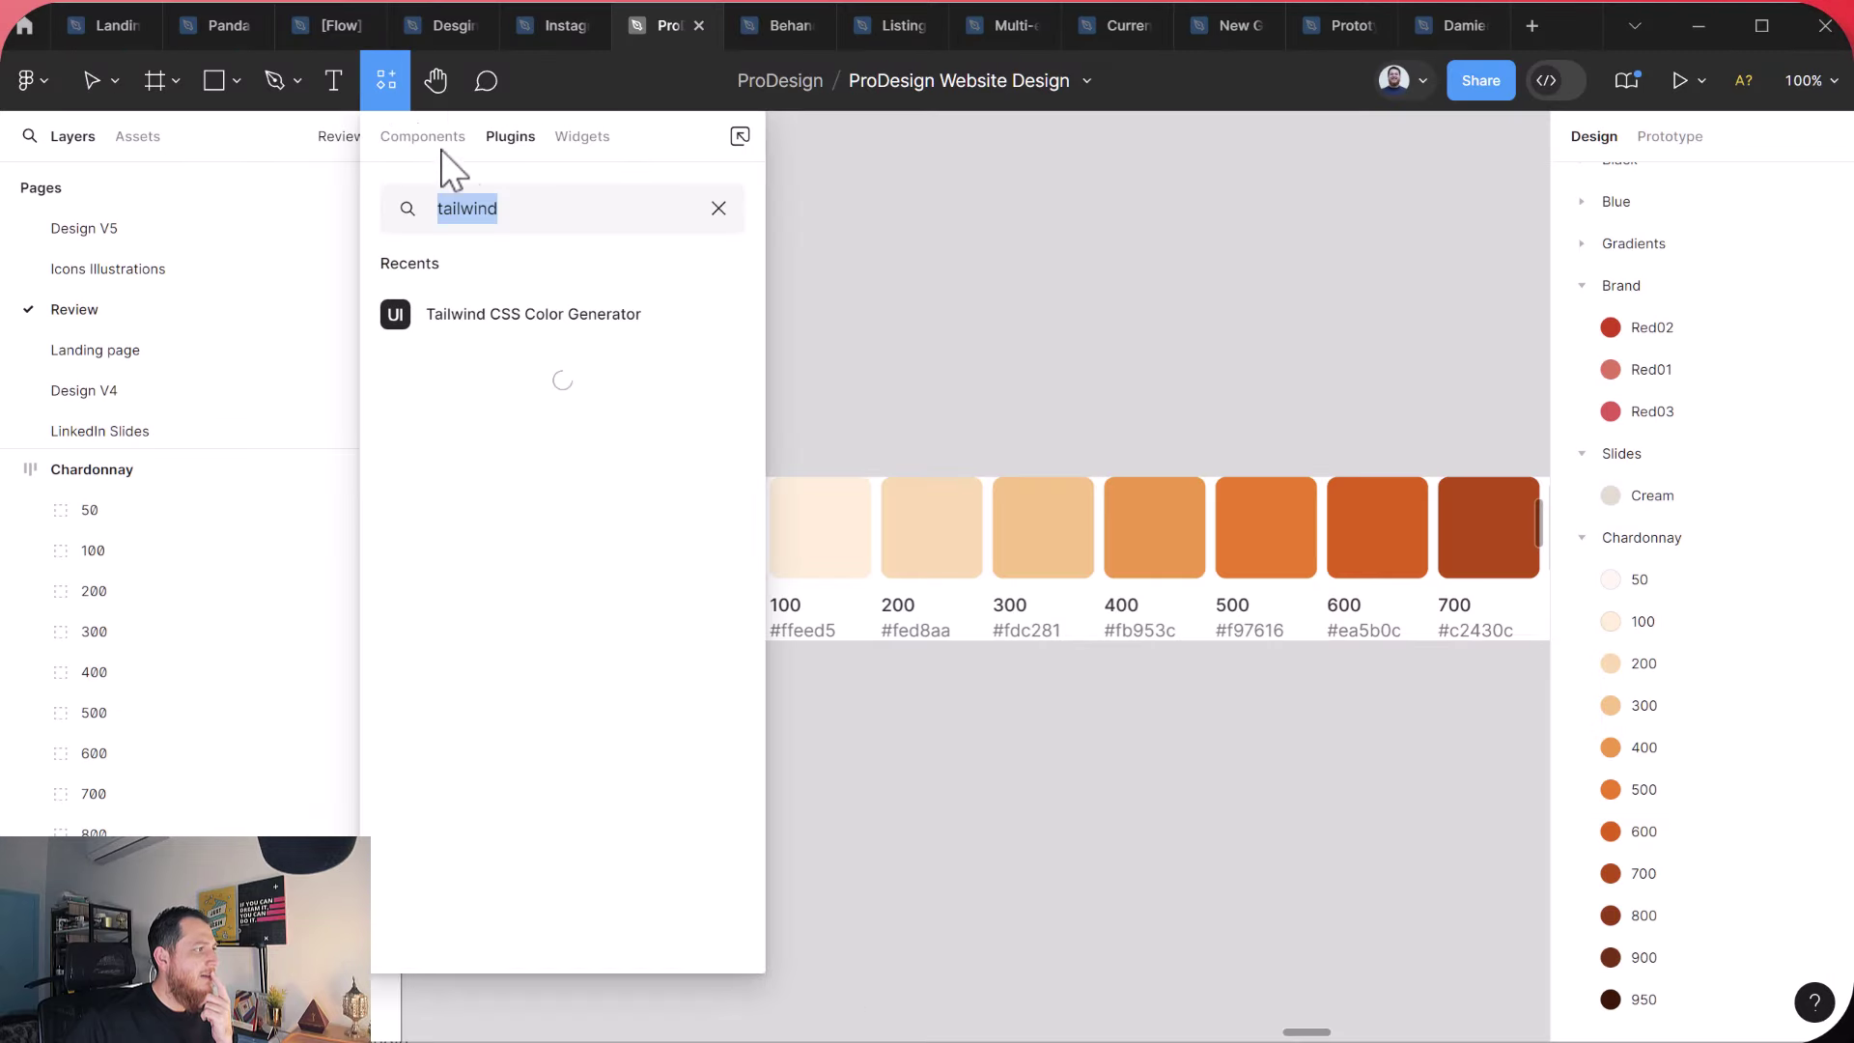
{"action": "left_click", "coordinate": [719, 209]}
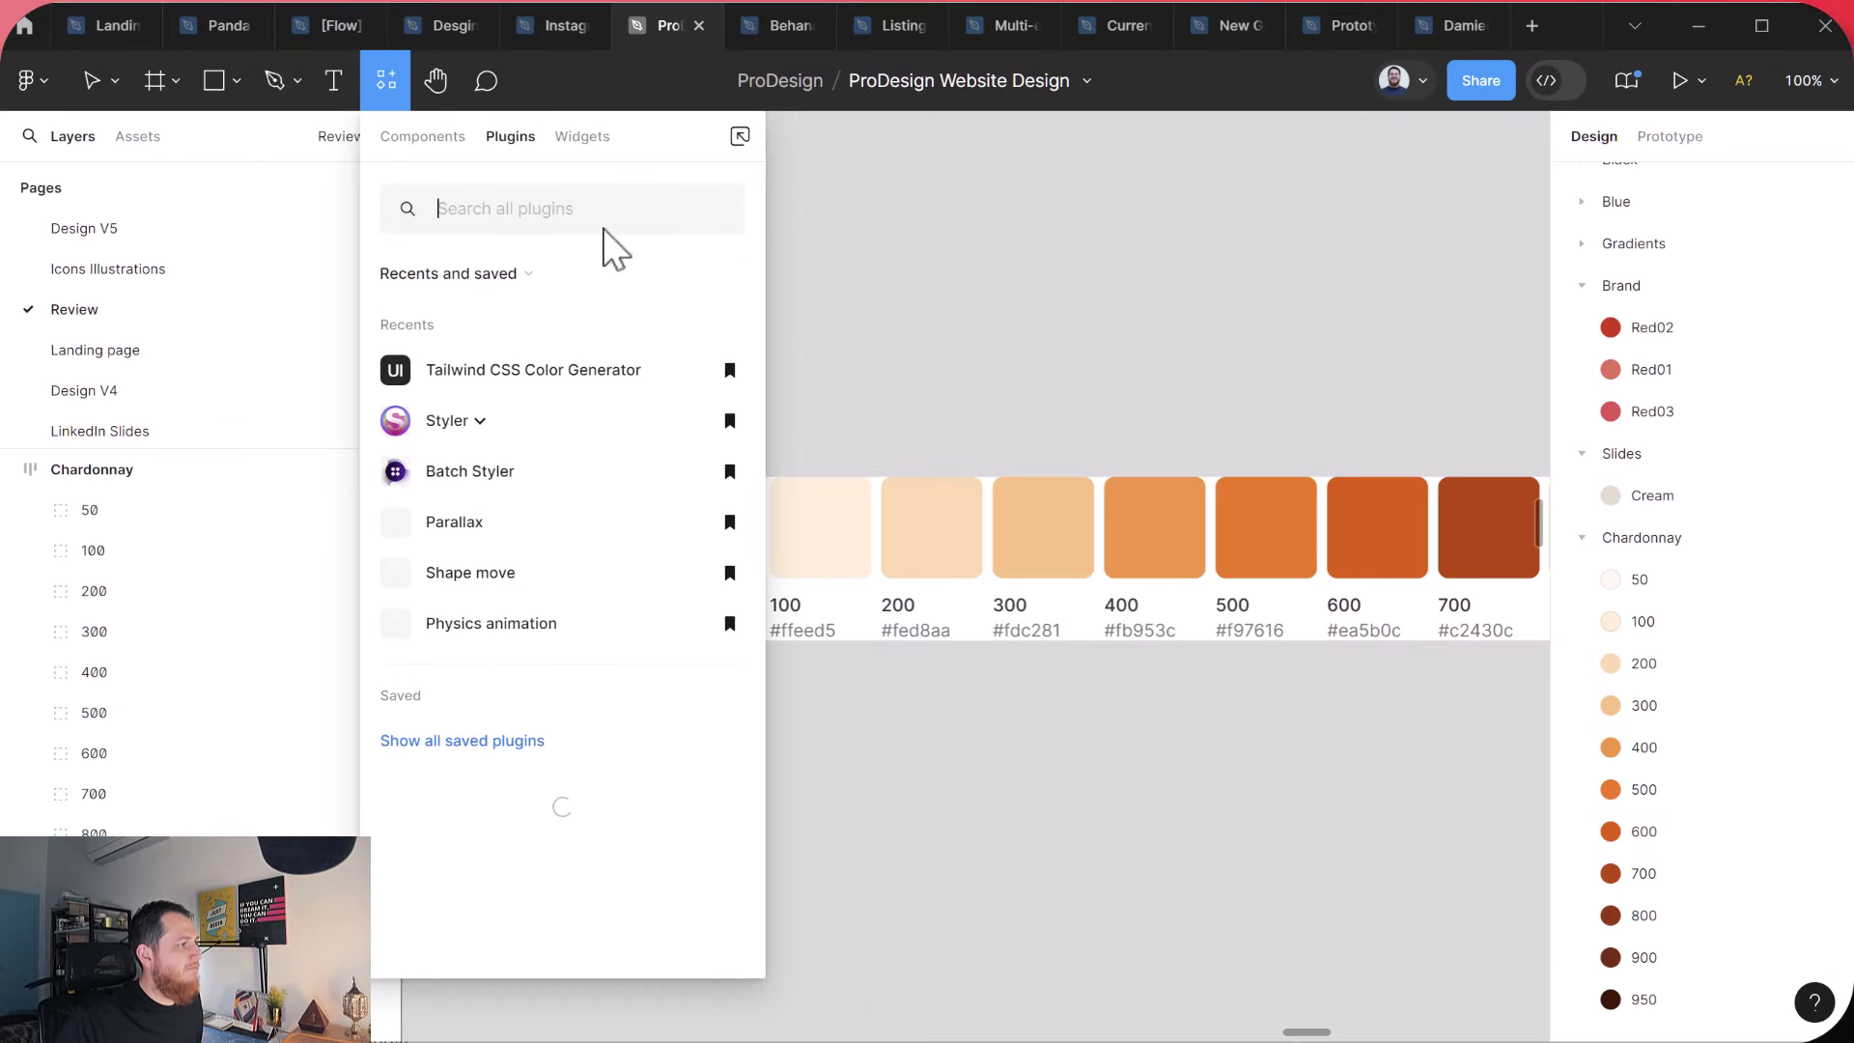
{"action": "key", "text": "ctrl+v"}
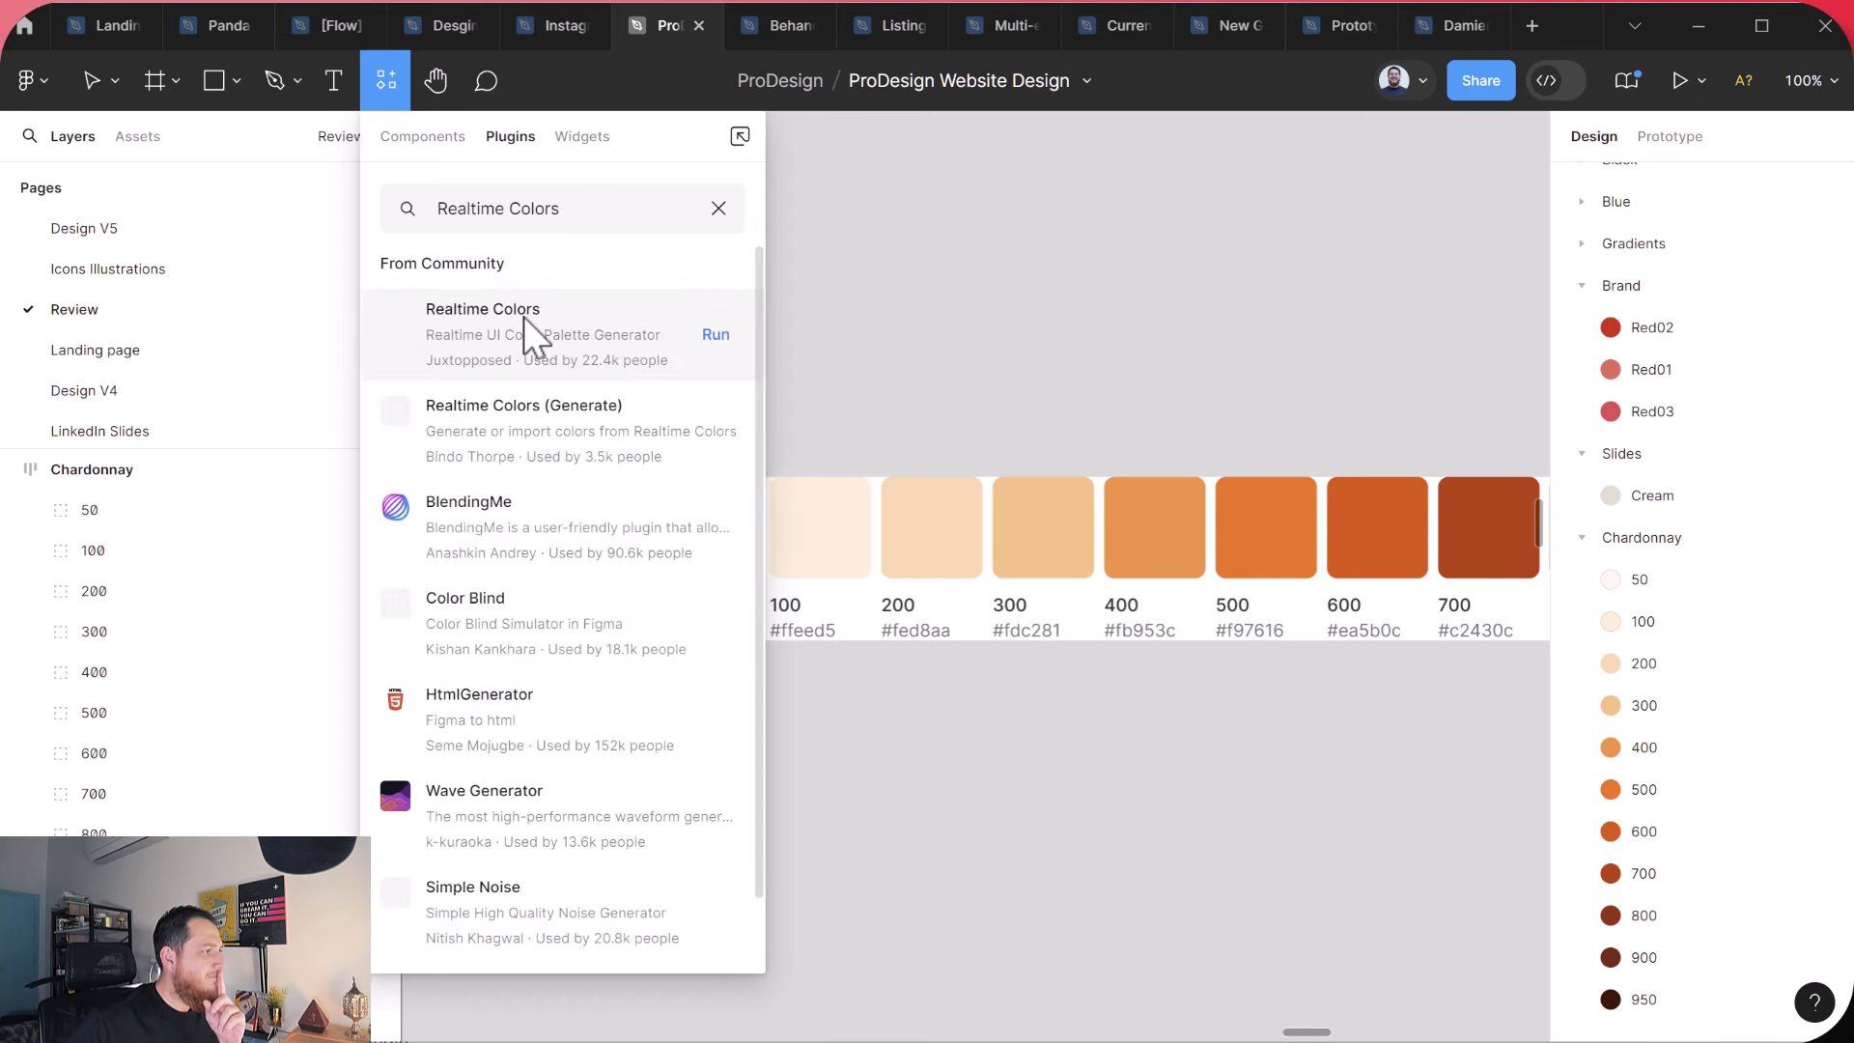
{"action": "left_click", "coordinate": [707, 338]}
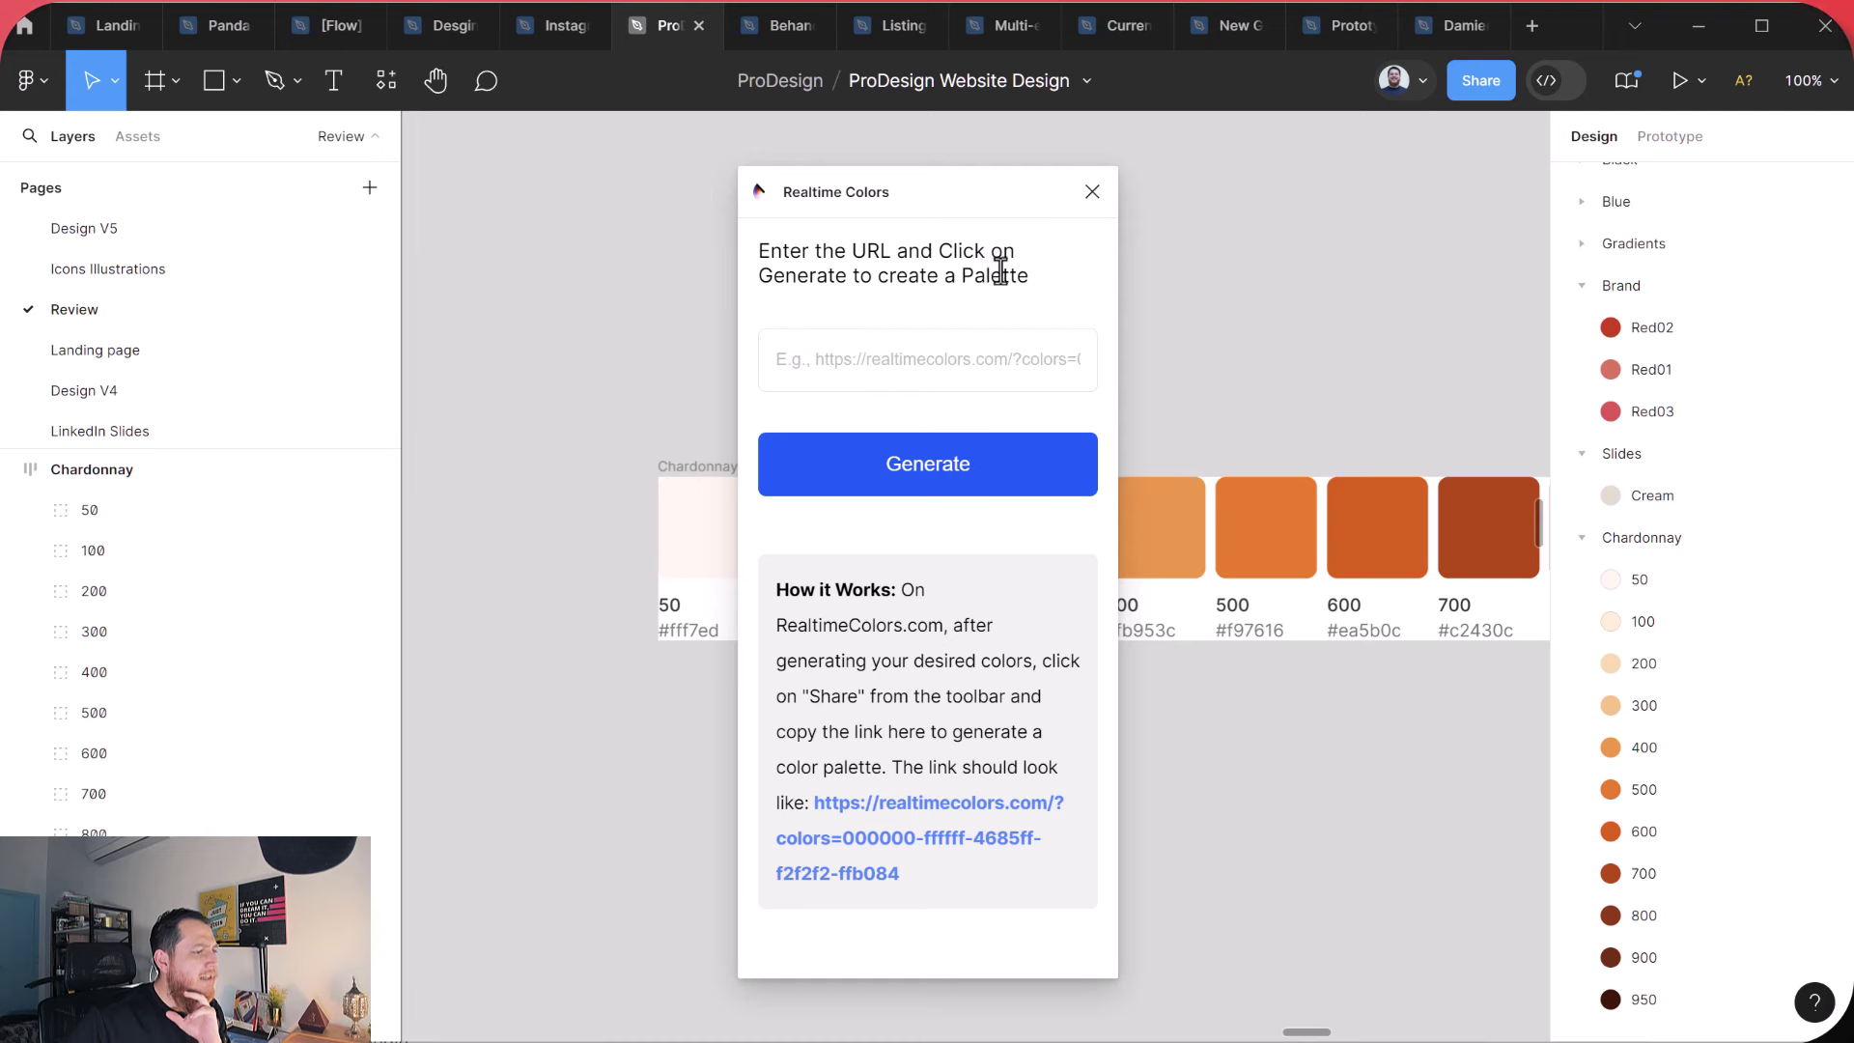
{"action": "left_click", "coordinate": [918, 361]}
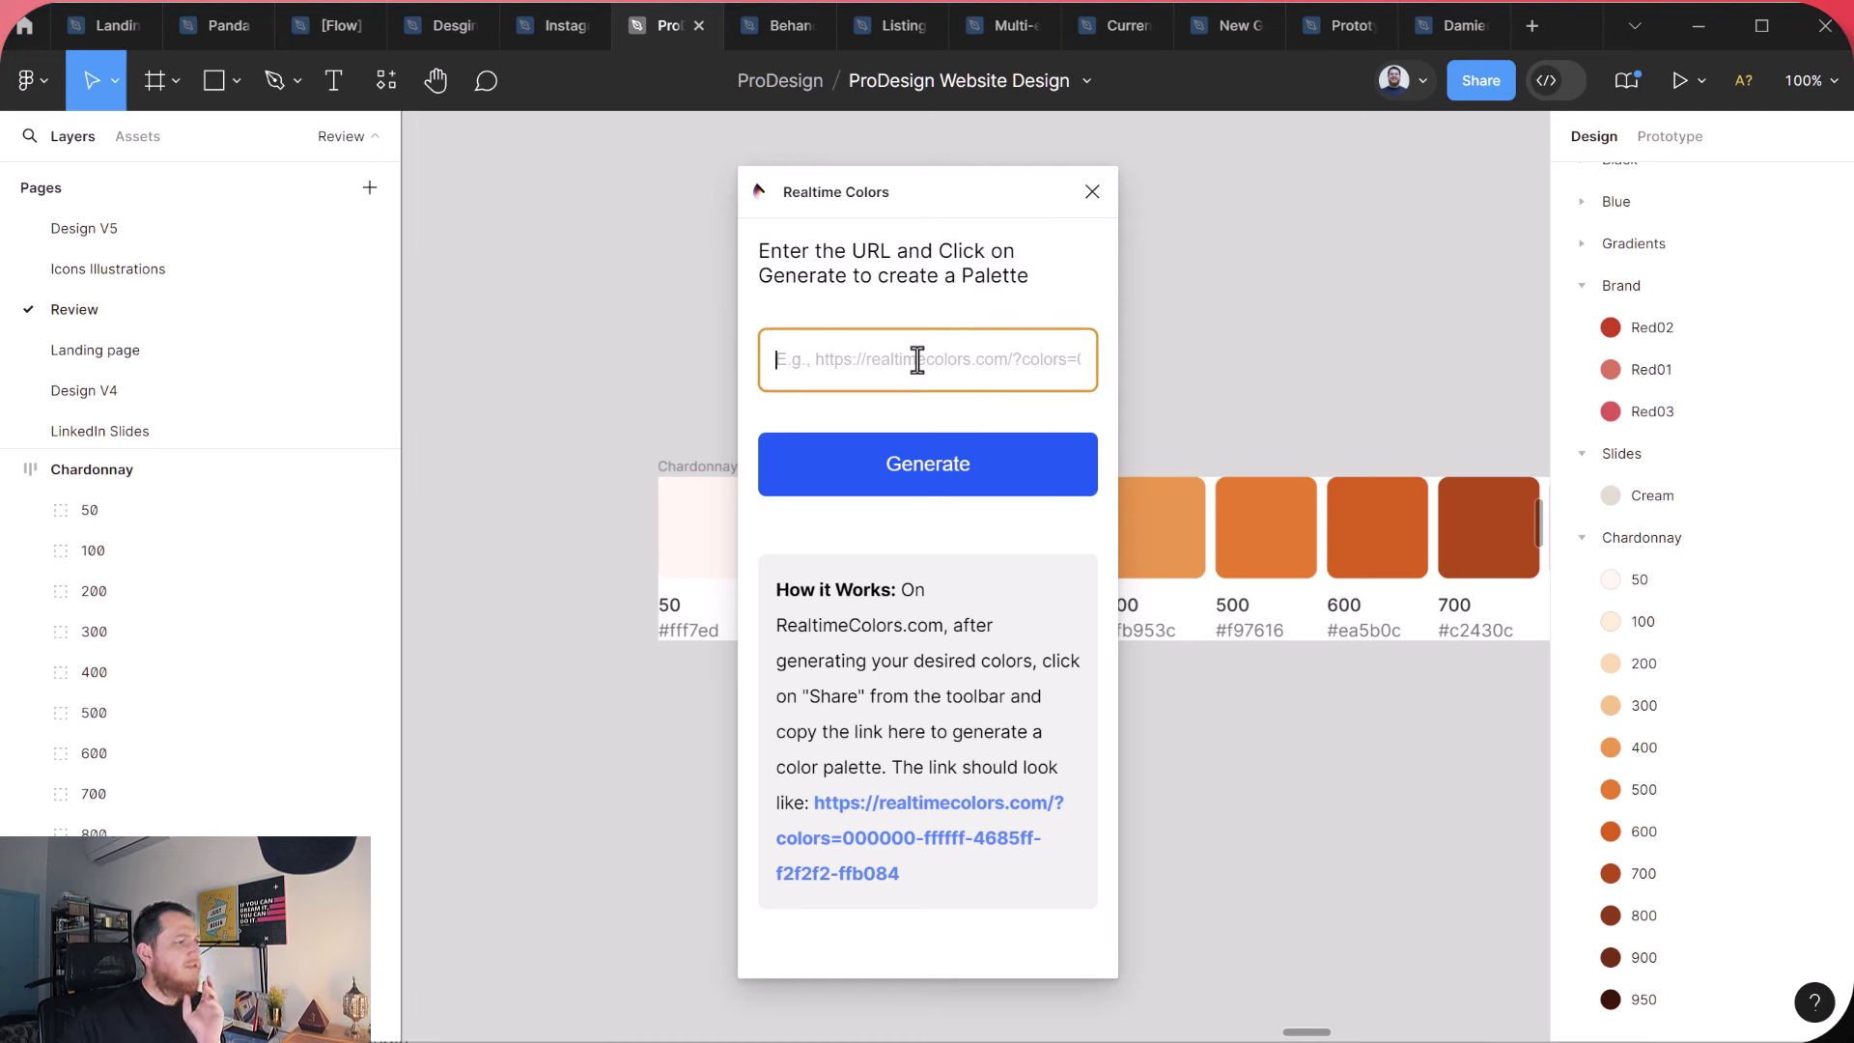
{"action": "type", "text": "https"}
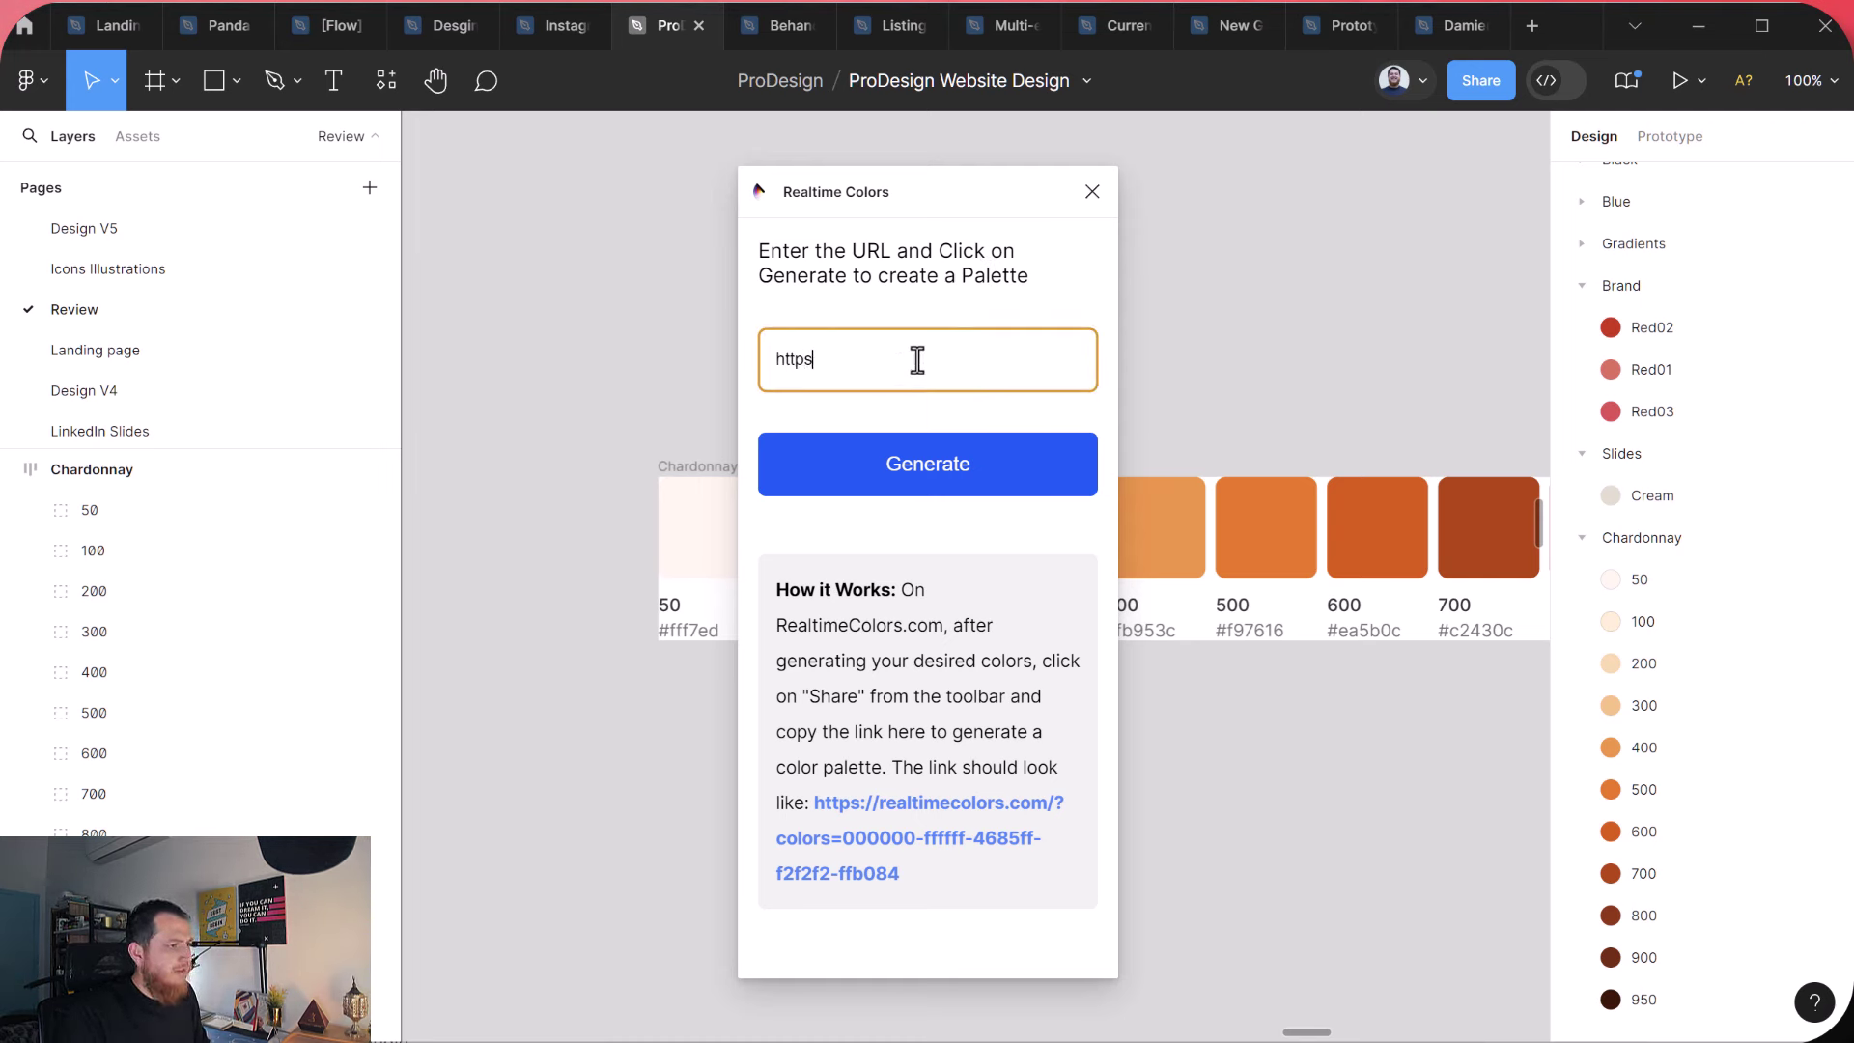
{"action": "type", "text": "://"}
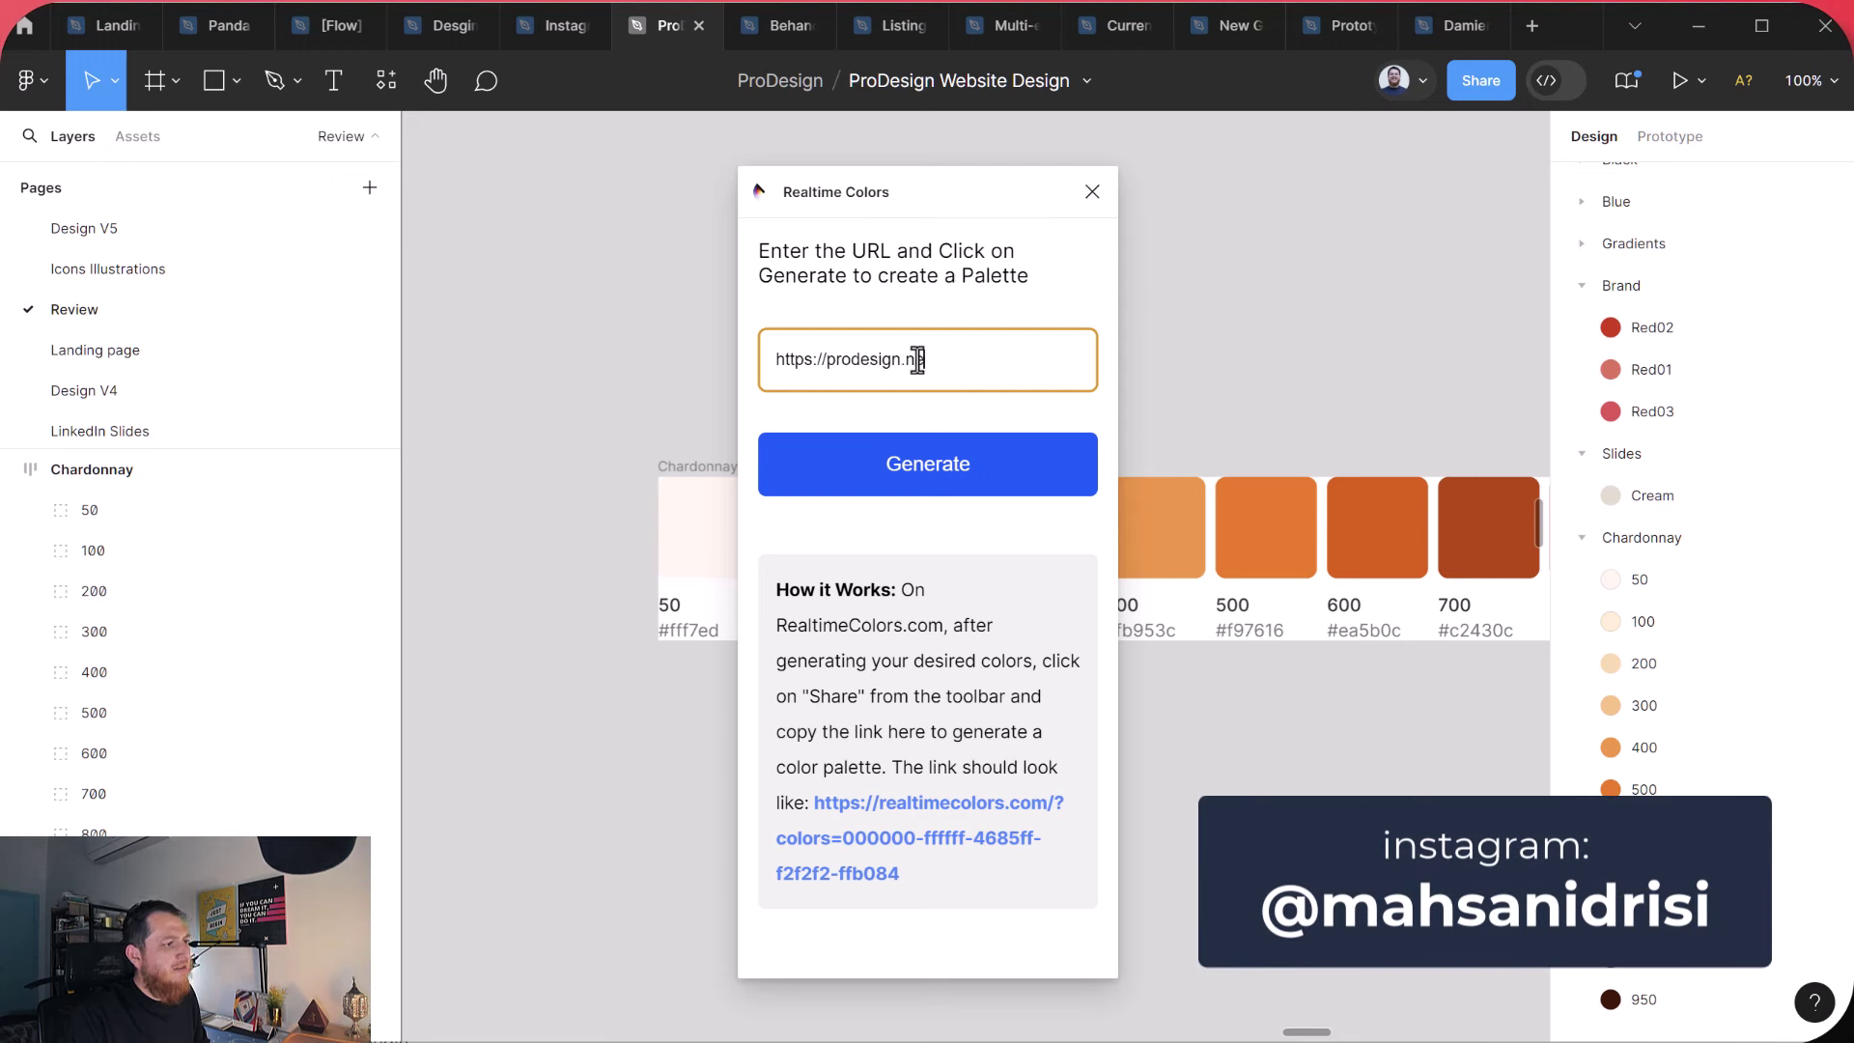
{"action": "type", "text": "prodesign.tech"}
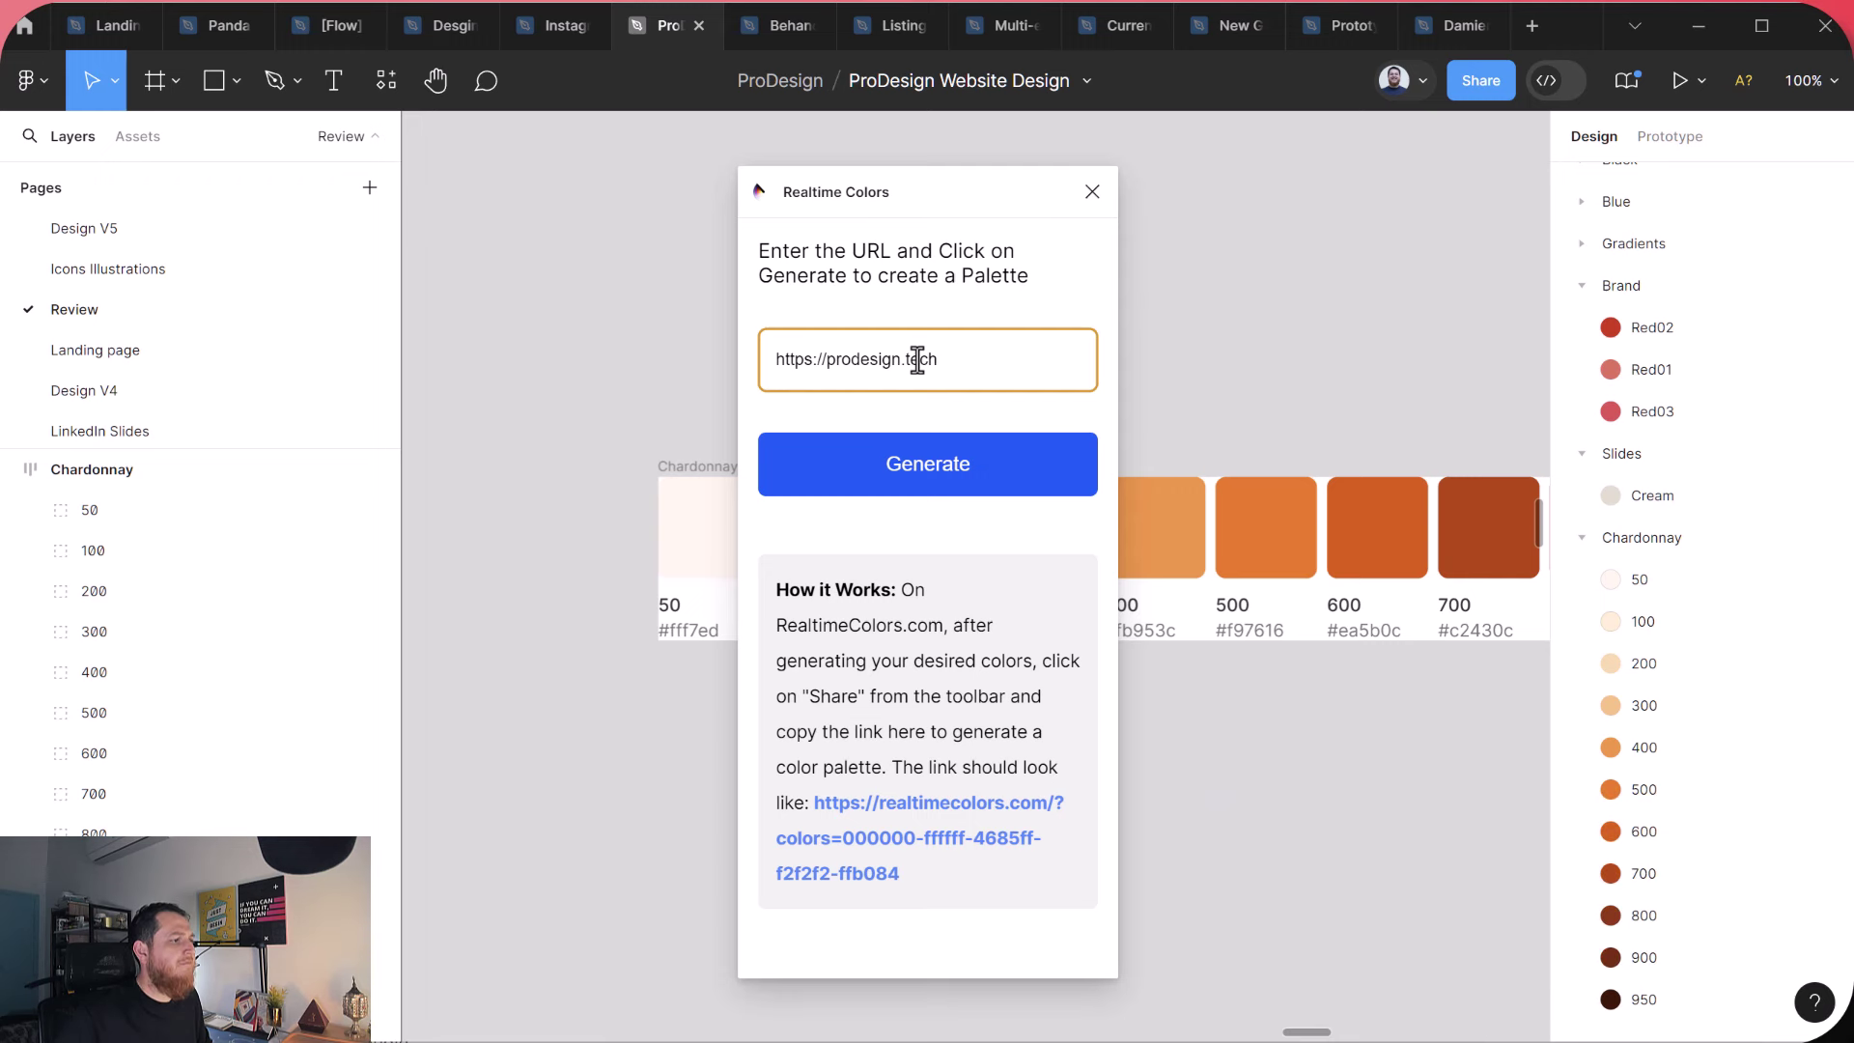
{"action": "left_click", "coordinate": [932, 463]}
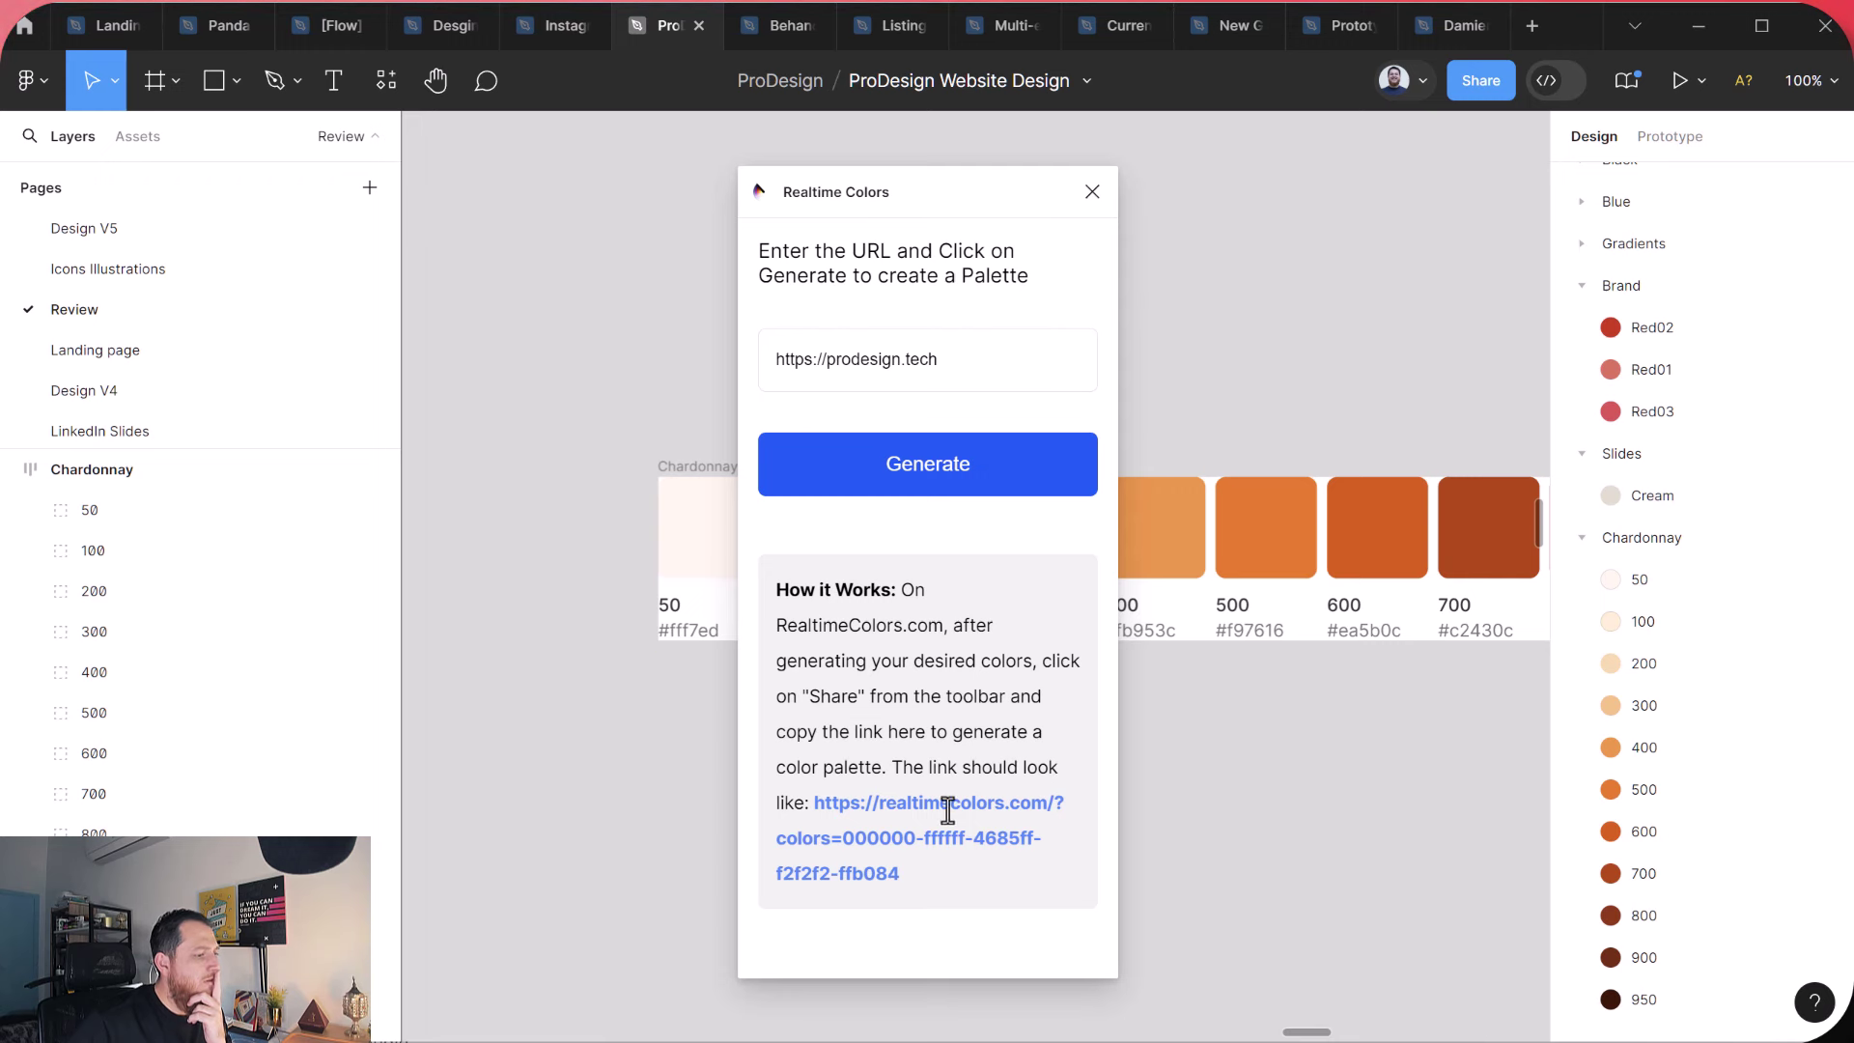
{"action": "left_click_drag", "start_coordinate": [817, 803], "coordinate": [1007, 882]}
Copy the palette-encoding address of the Realtime Colors tab from Firefox's address bar.
{"action": "key", "text": "alt+Tab"}
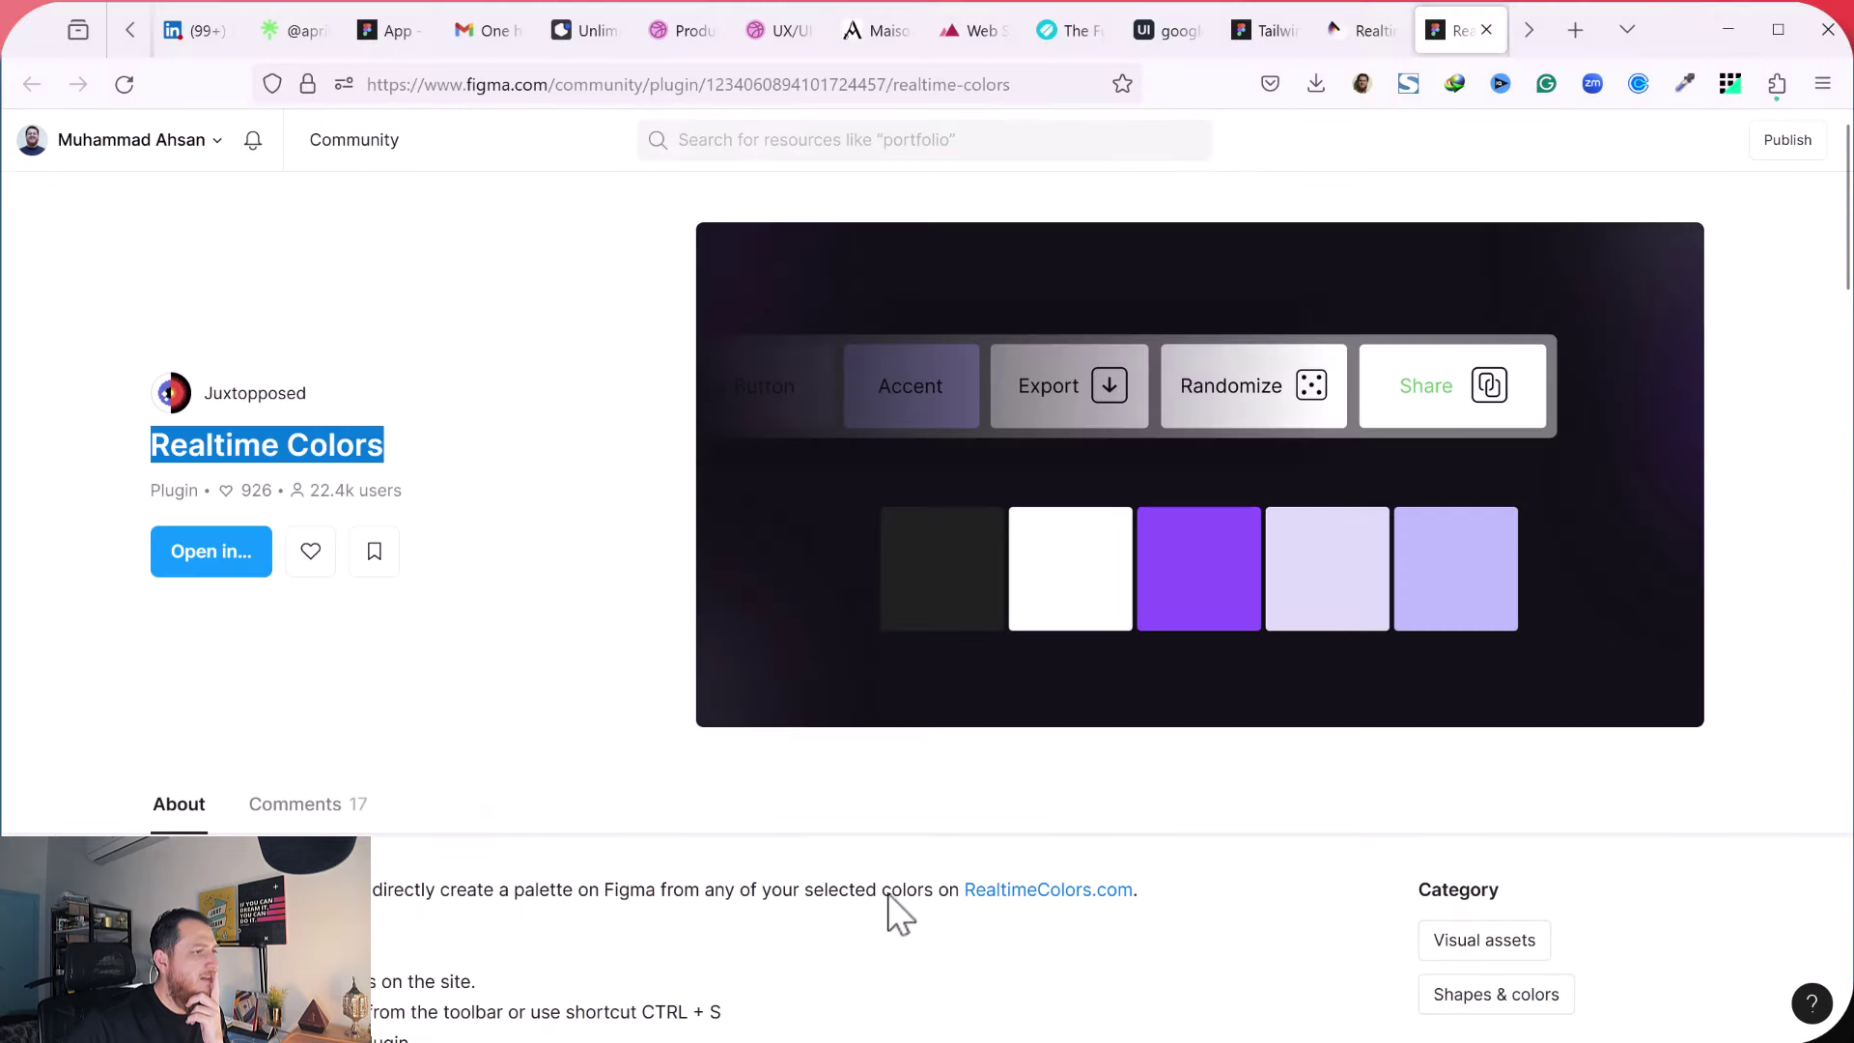
{"action": "left_click", "coordinate": [1357, 30]}
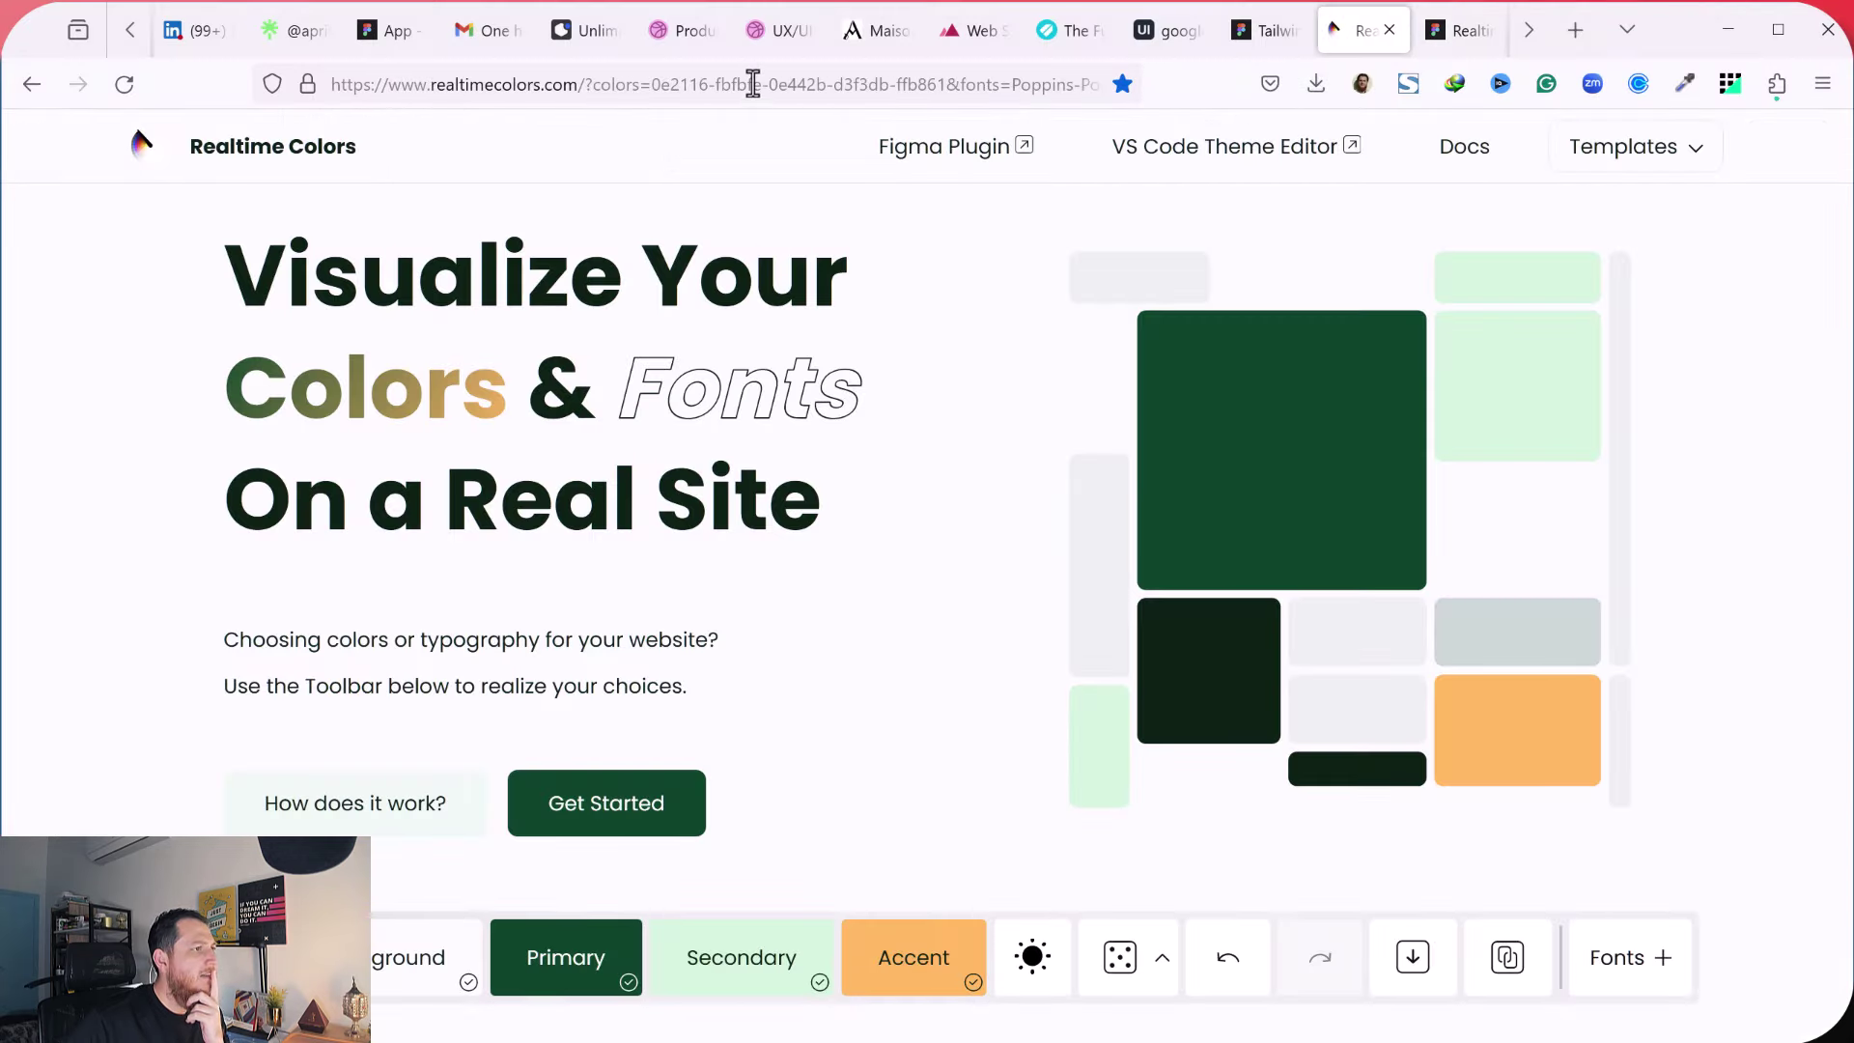
{"action": "left_click", "coordinate": [754, 84]}
{"action": "right_click", "coordinate": [754, 85]}
{"action": "left_click", "coordinate": [808, 237]}
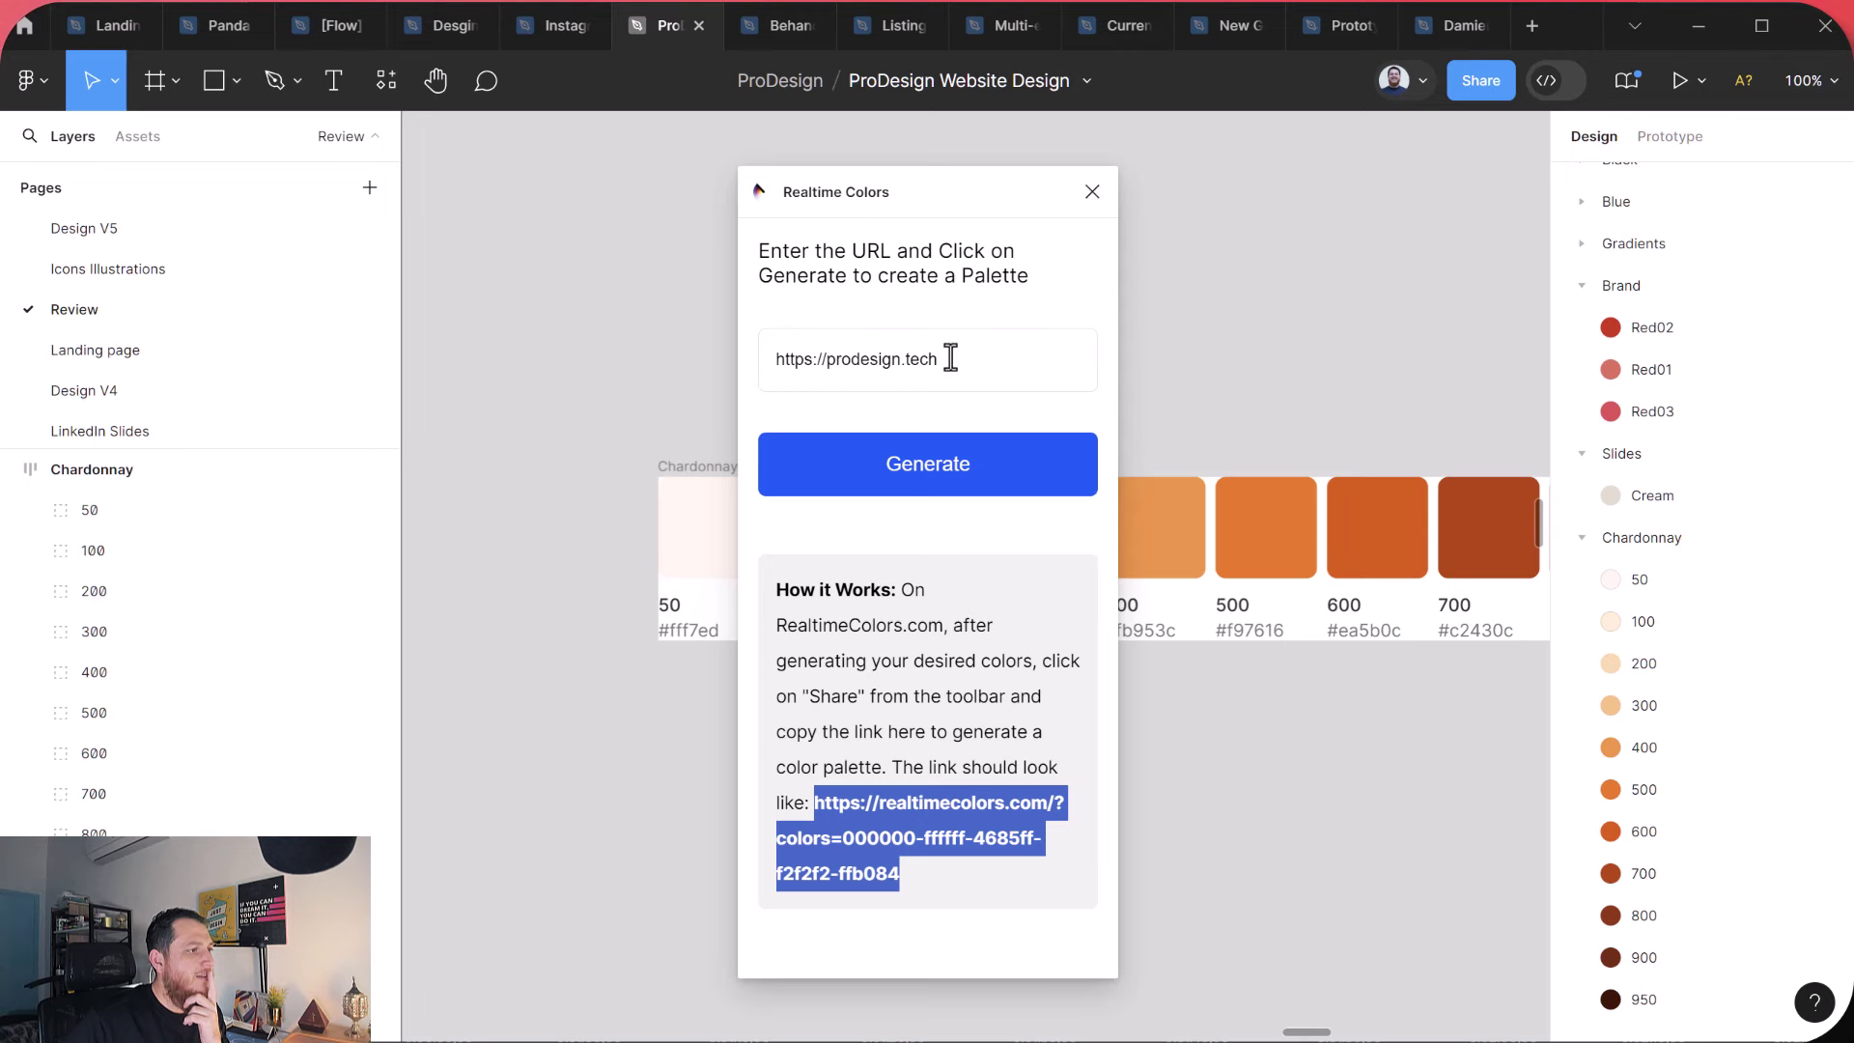
Paste the Realtime Colors link into the plugin and generate the five-swatch Color Styles frame.
{"action": "left_click_drag", "start_coordinate": [951, 357], "coordinate": [803, 360]}
{"action": "key", "text": "ctrl+v"}
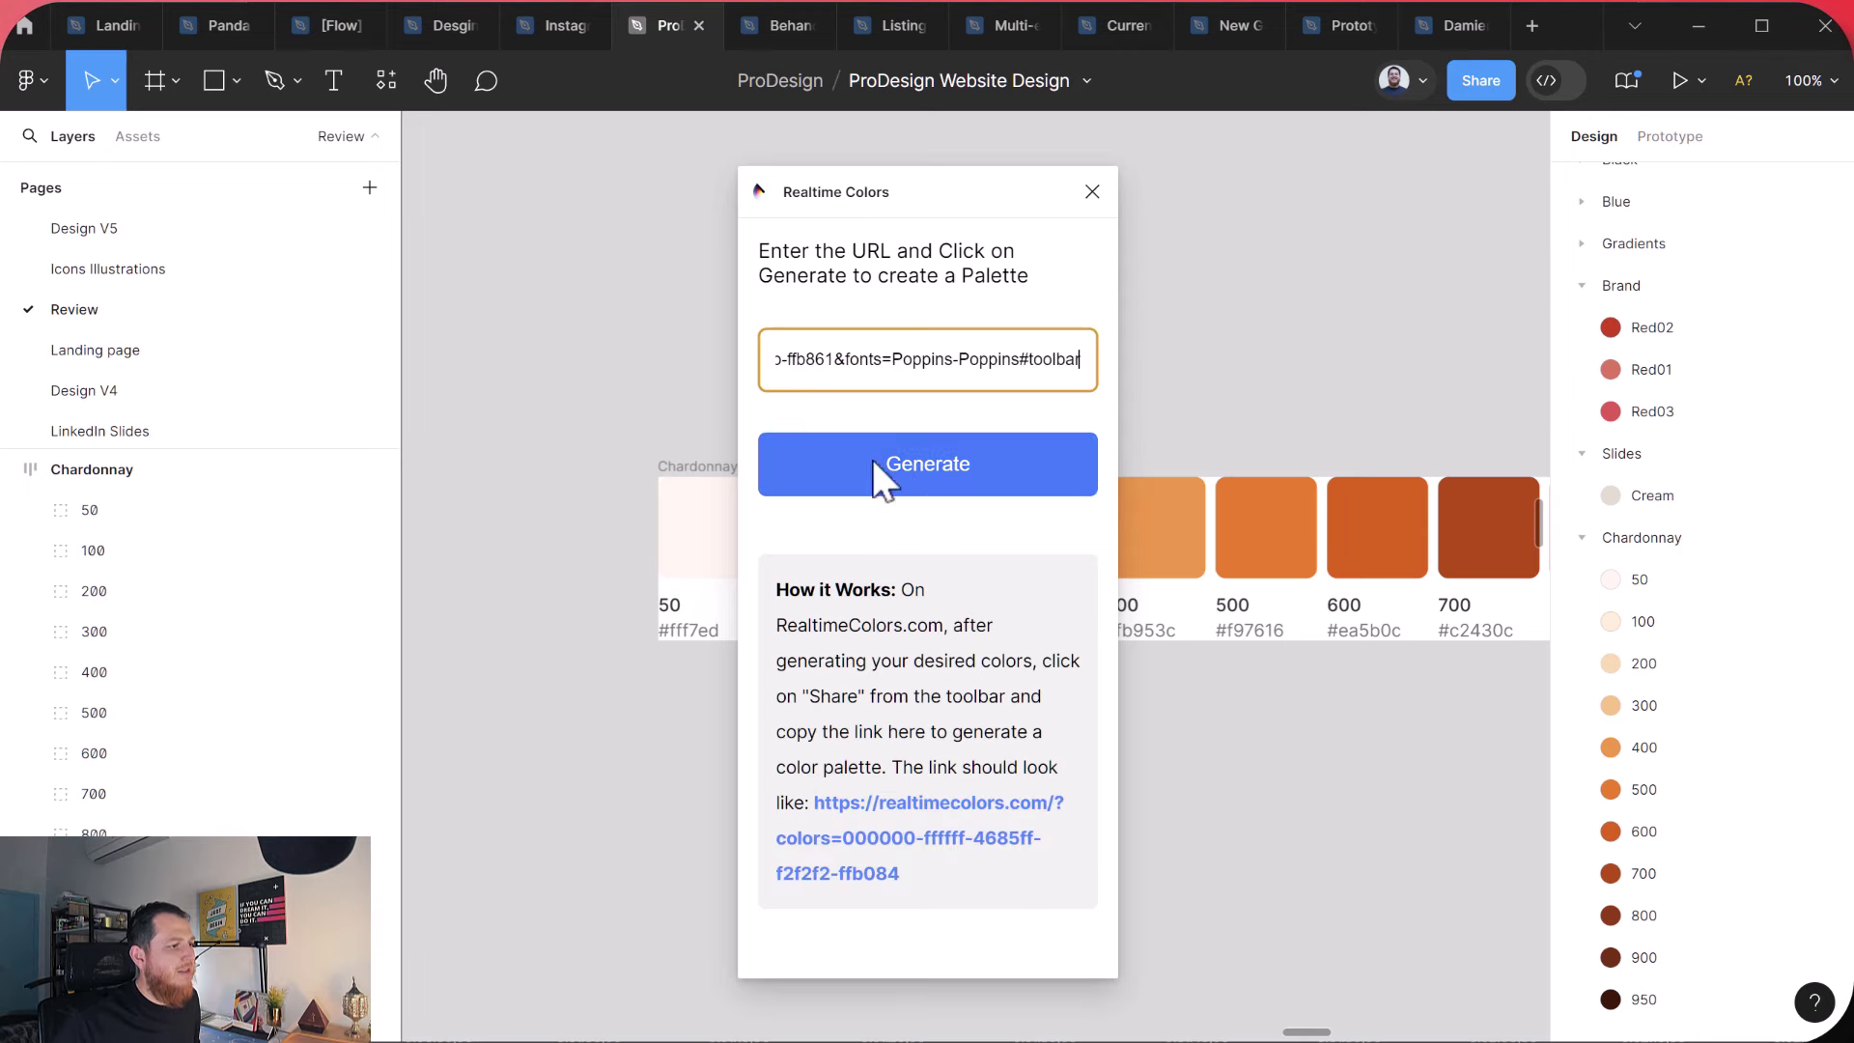
{"action": "left_click", "coordinate": [900, 464]}
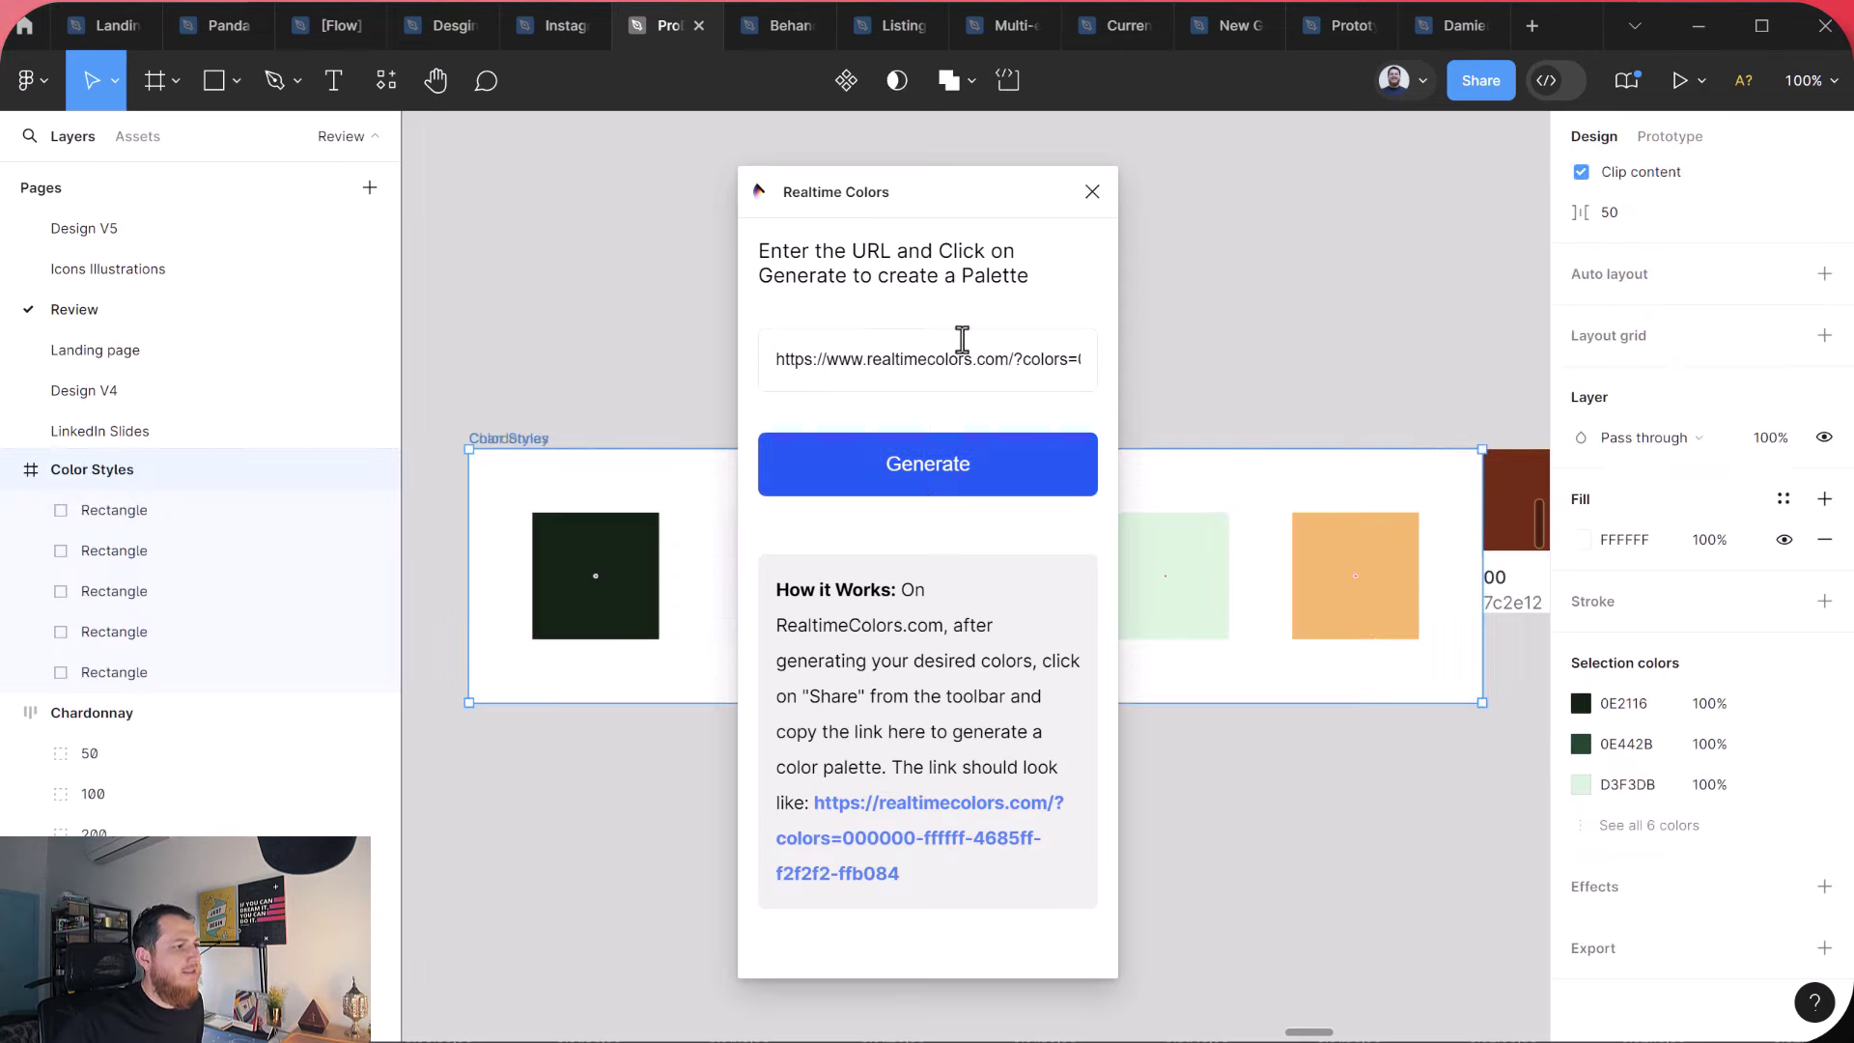
{"action": "left_click", "coordinate": [1090, 192]}
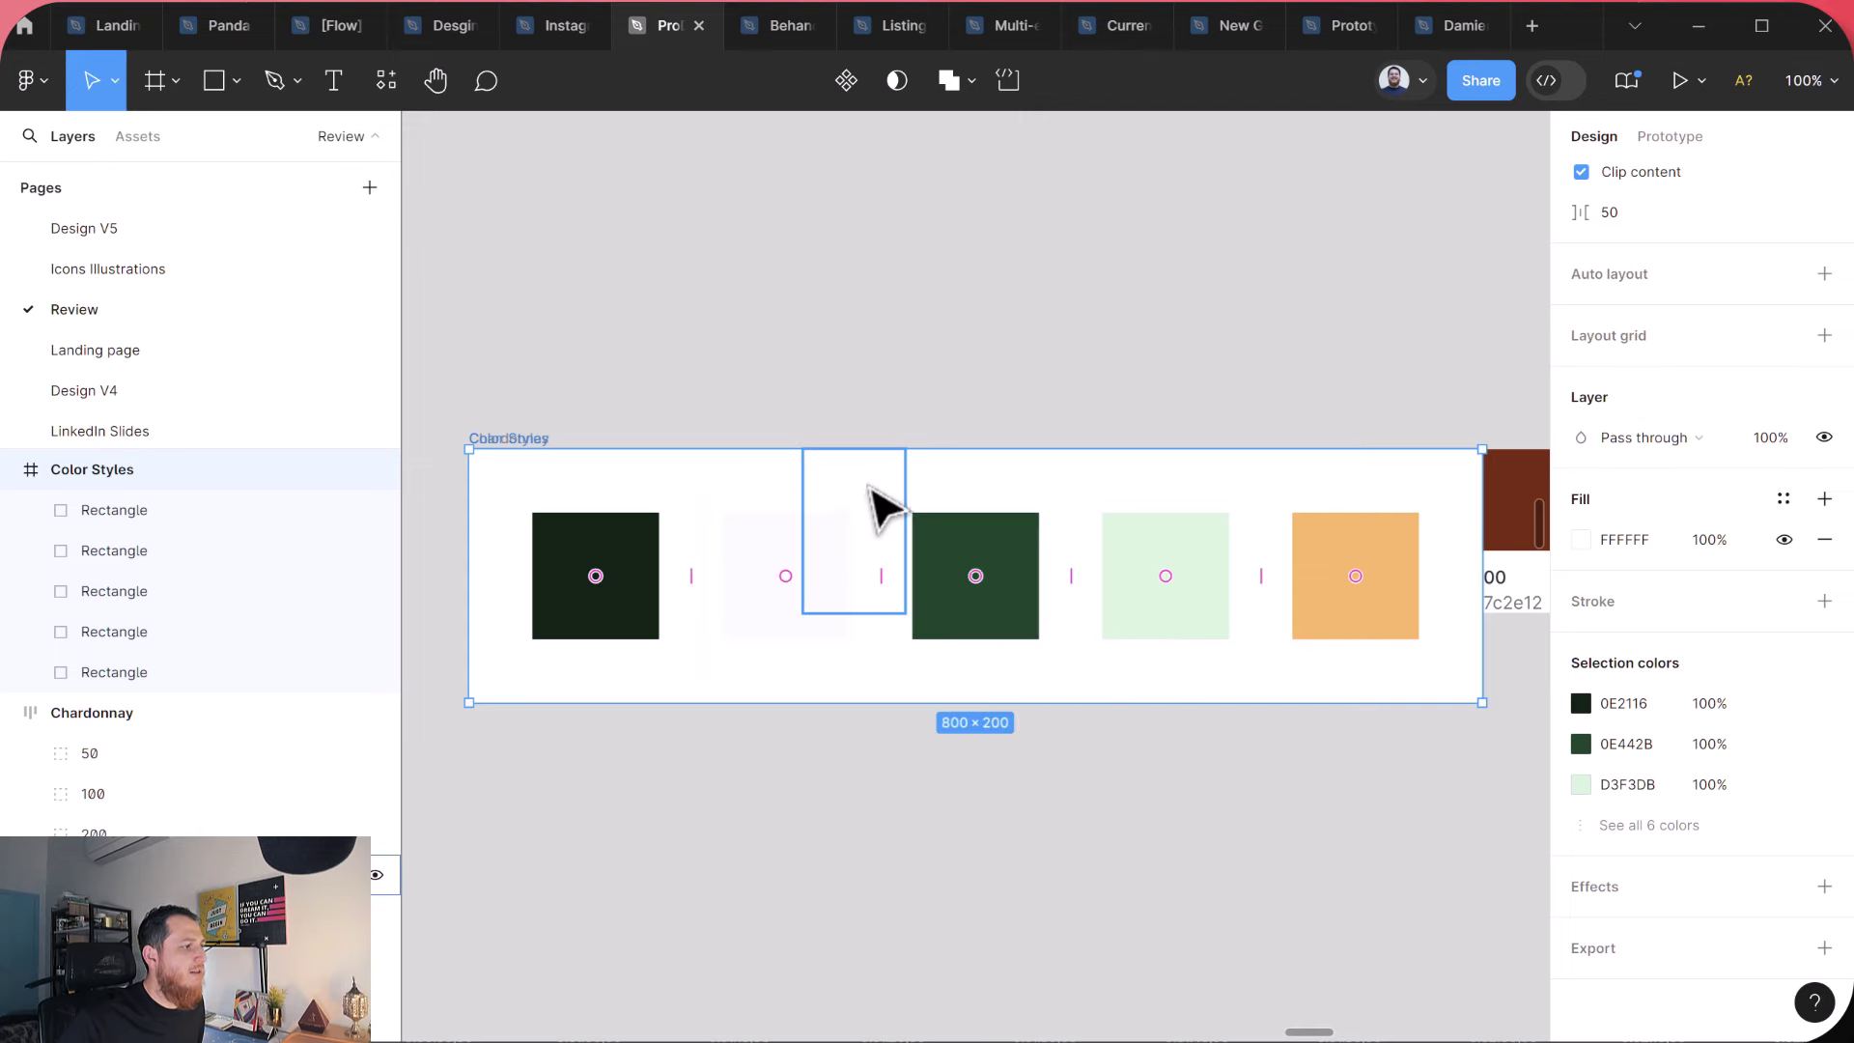
Move the Color Styles frame below the Chardonnay palette, then delete it and return to the browser.
{"action": "left_click_drag", "start_coordinate": [550, 464], "coordinate": [559, 691]}
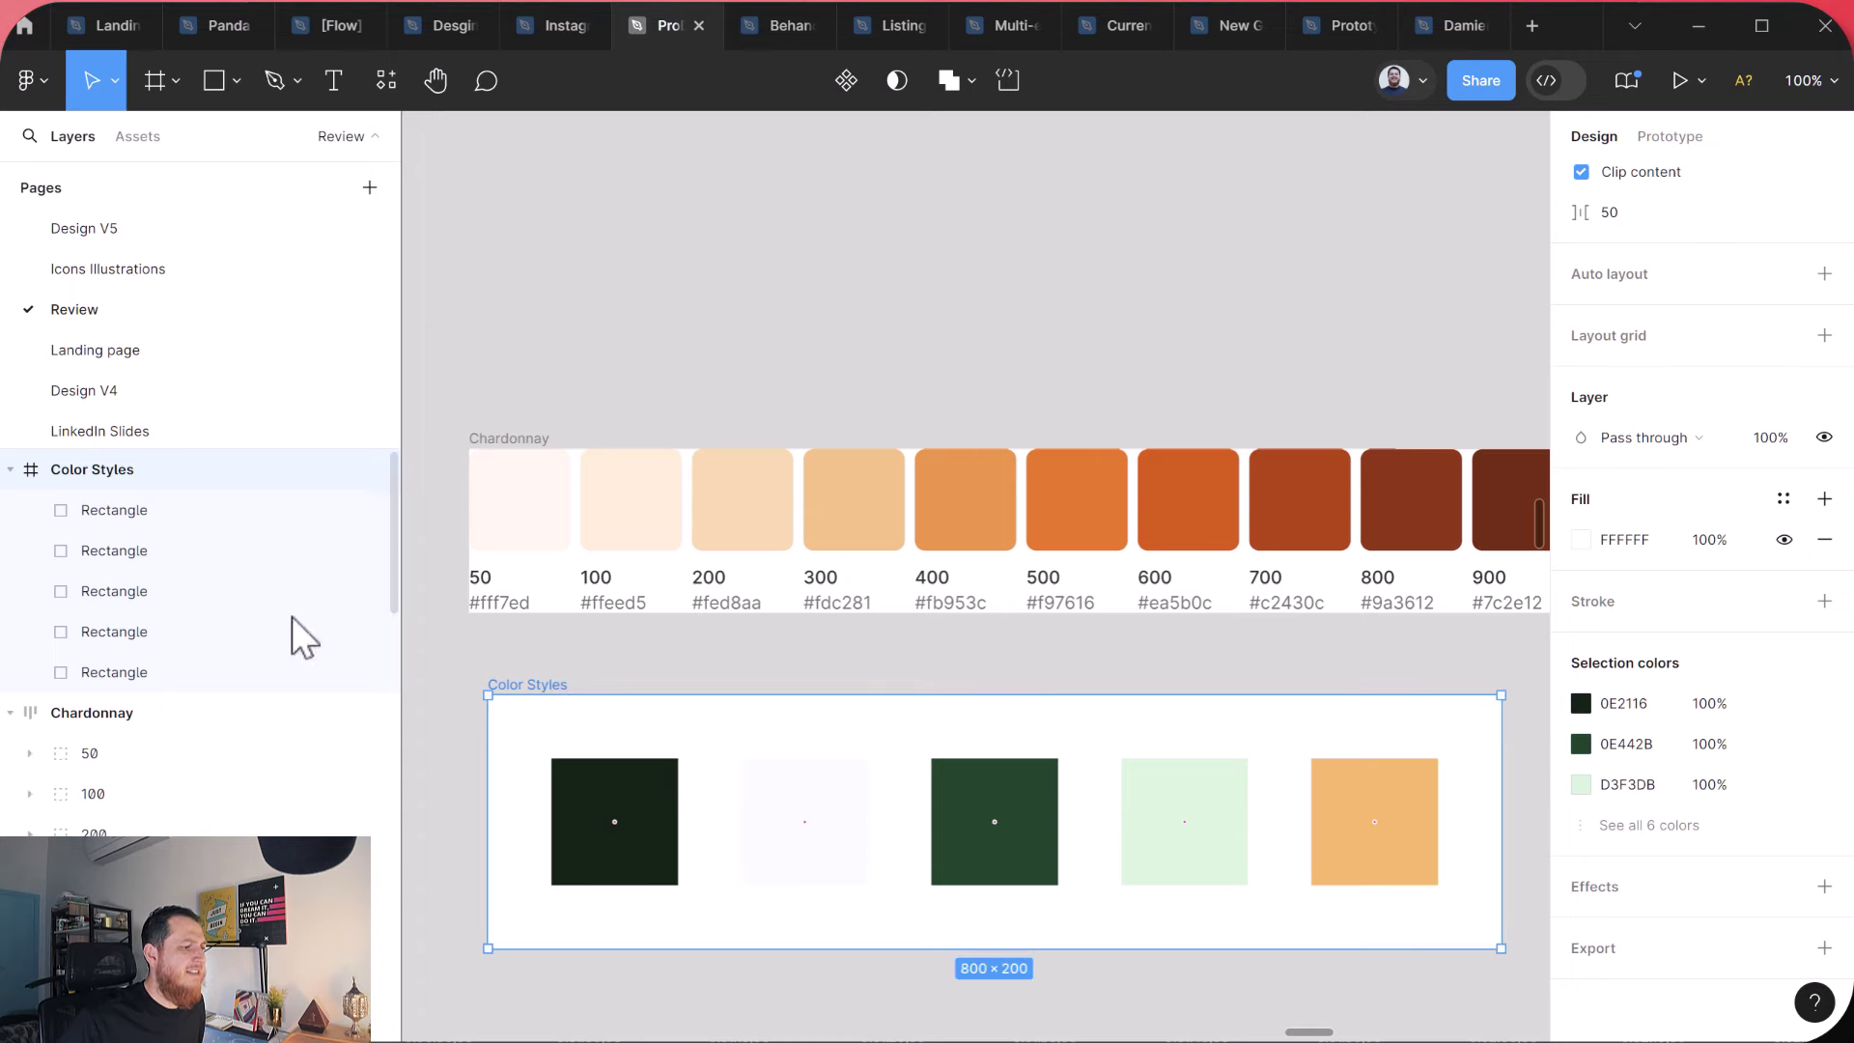
{"action": "key", "text": "Delete"}
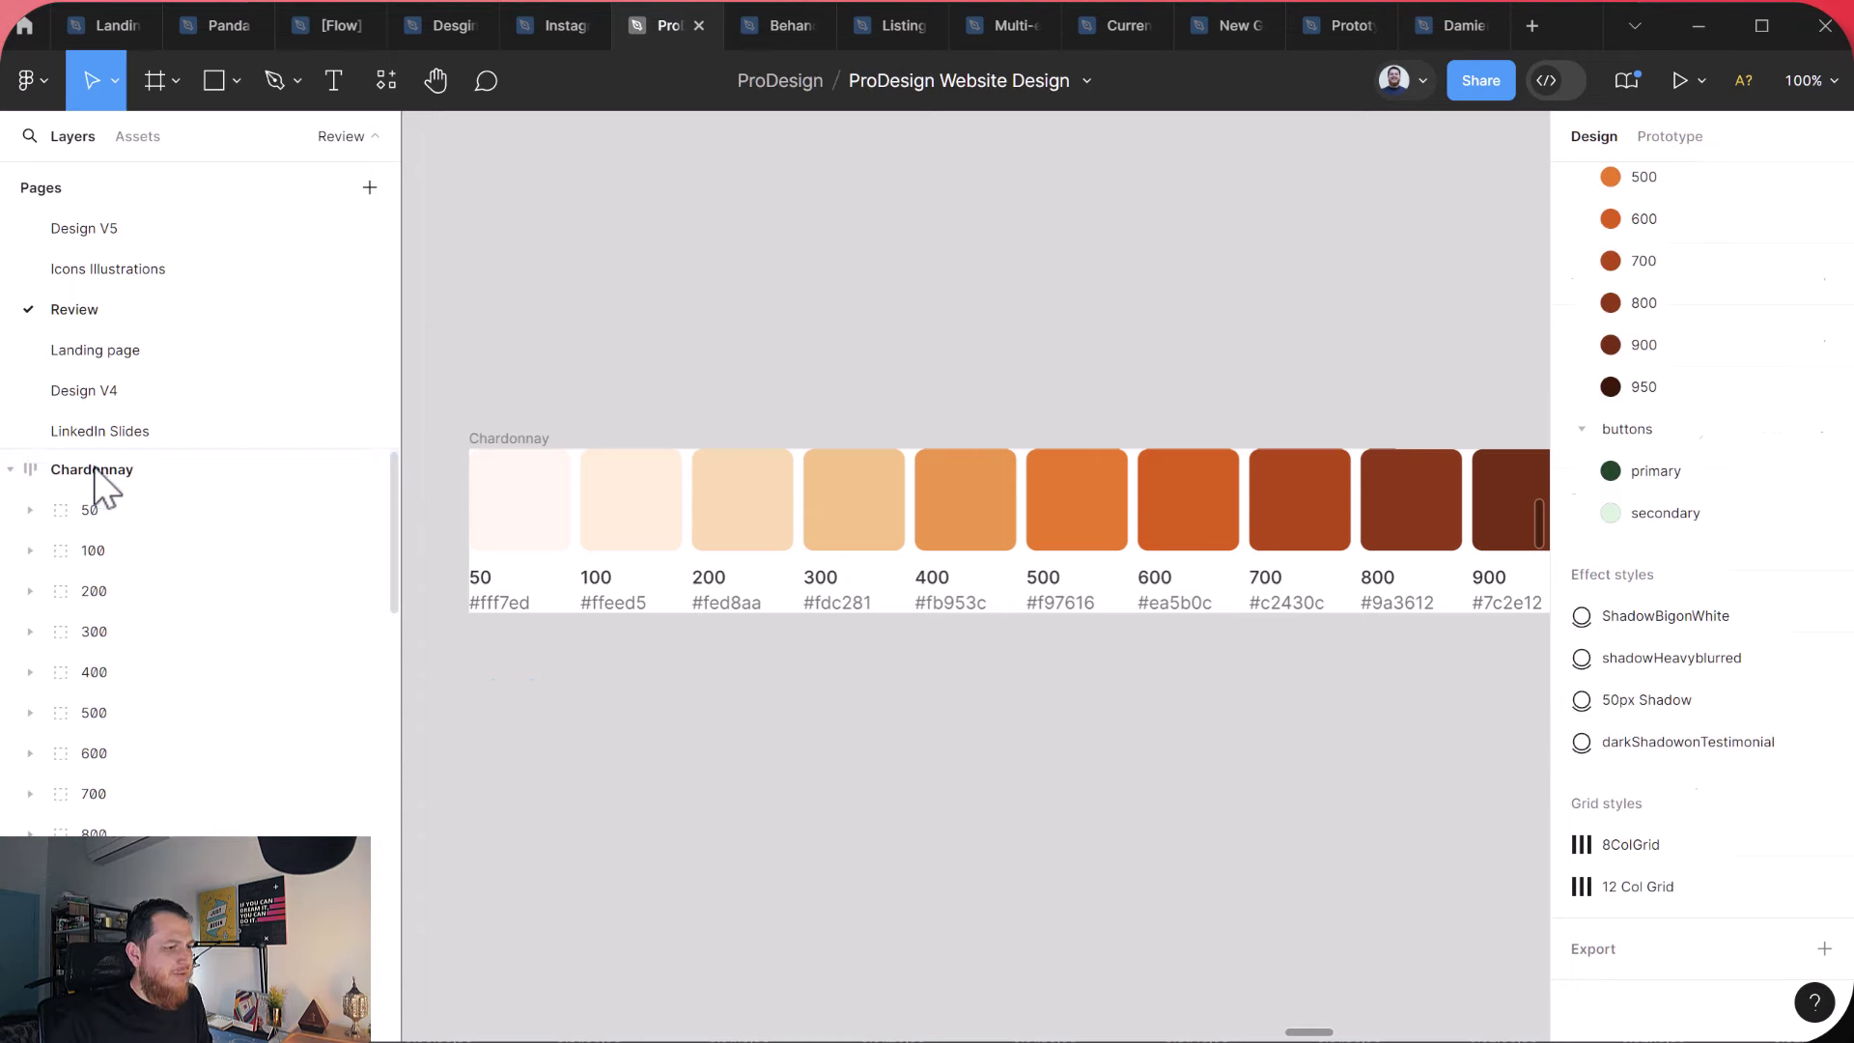
{"action": "key", "text": "alt+Tab"}
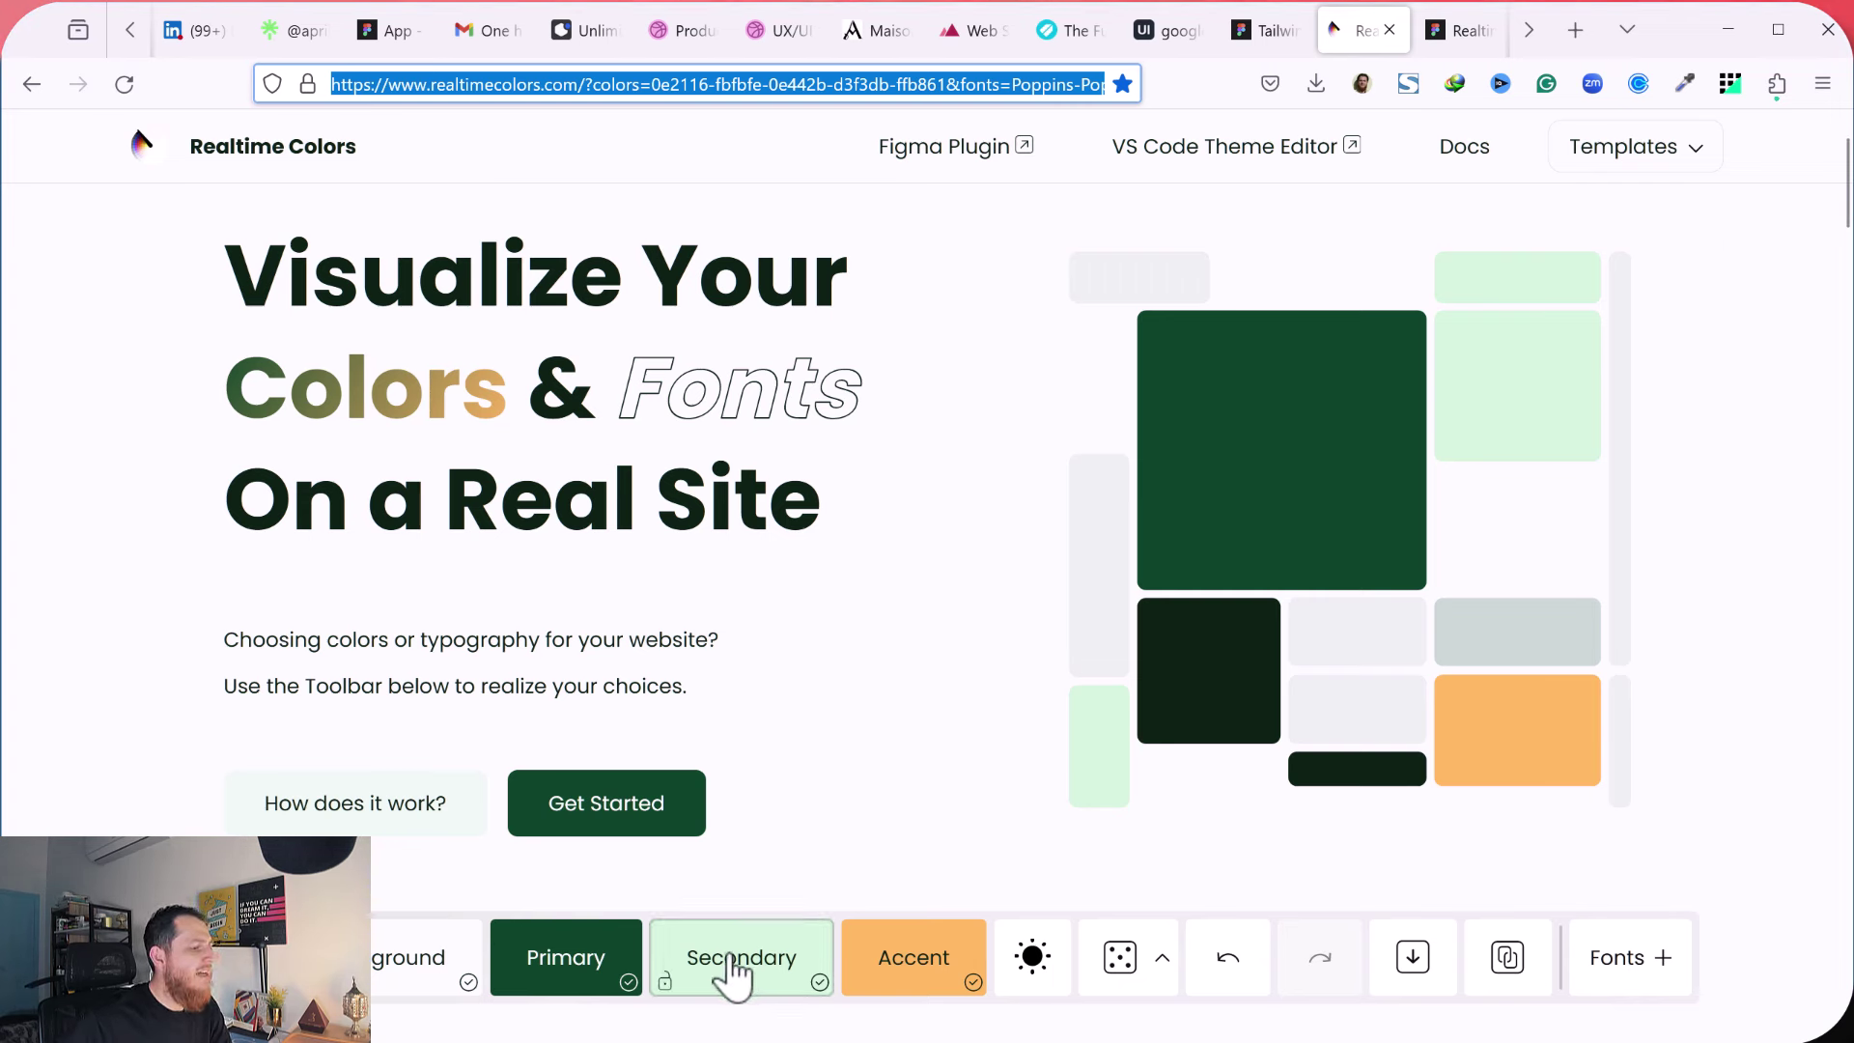
Tweak the Secondary colour and change the Primary to the mid green #135140.
{"action": "left_click", "coordinate": [732, 977]}
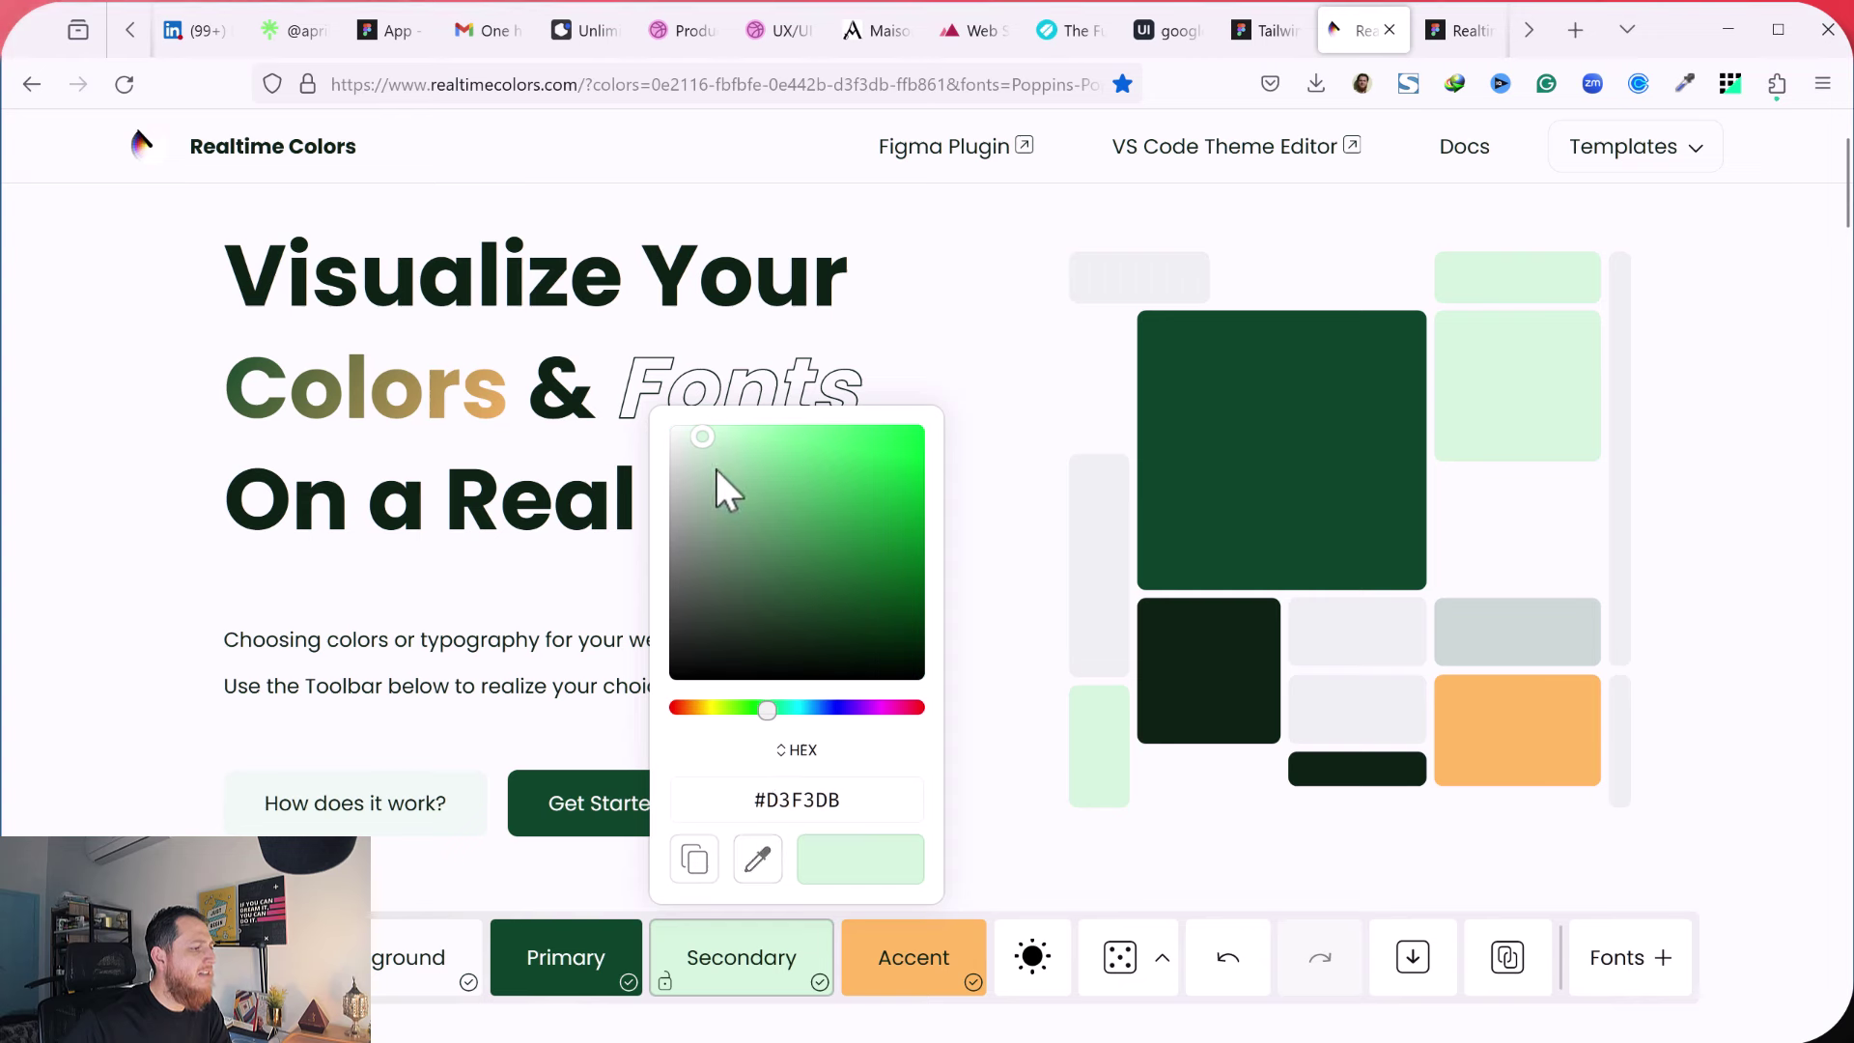
{"action": "left_click_drag", "start_coordinate": [699, 475], "coordinate": [694, 441]}
{"action": "left_click", "coordinate": [592, 985]}
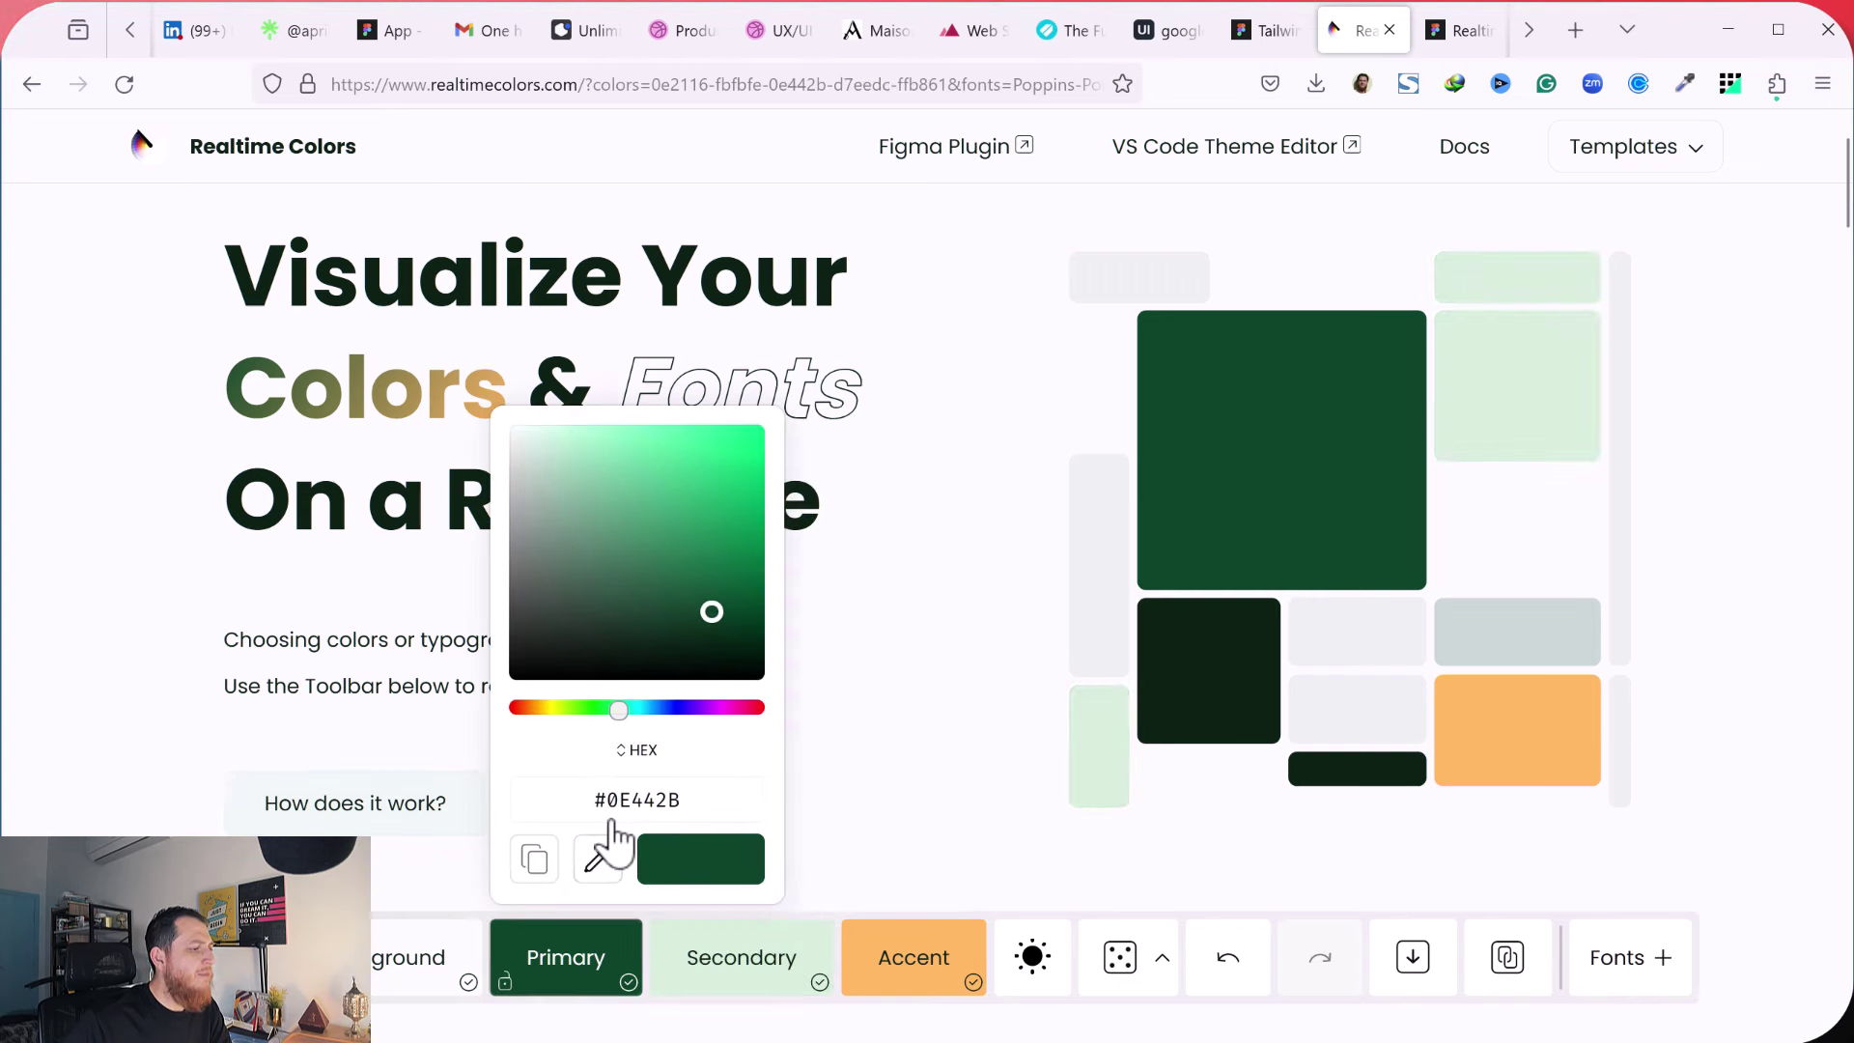
{"action": "left_click", "coordinate": [670, 627]}
{"action": "left_click_drag", "start_coordinate": [670, 628], "coordinate": [705, 637]}
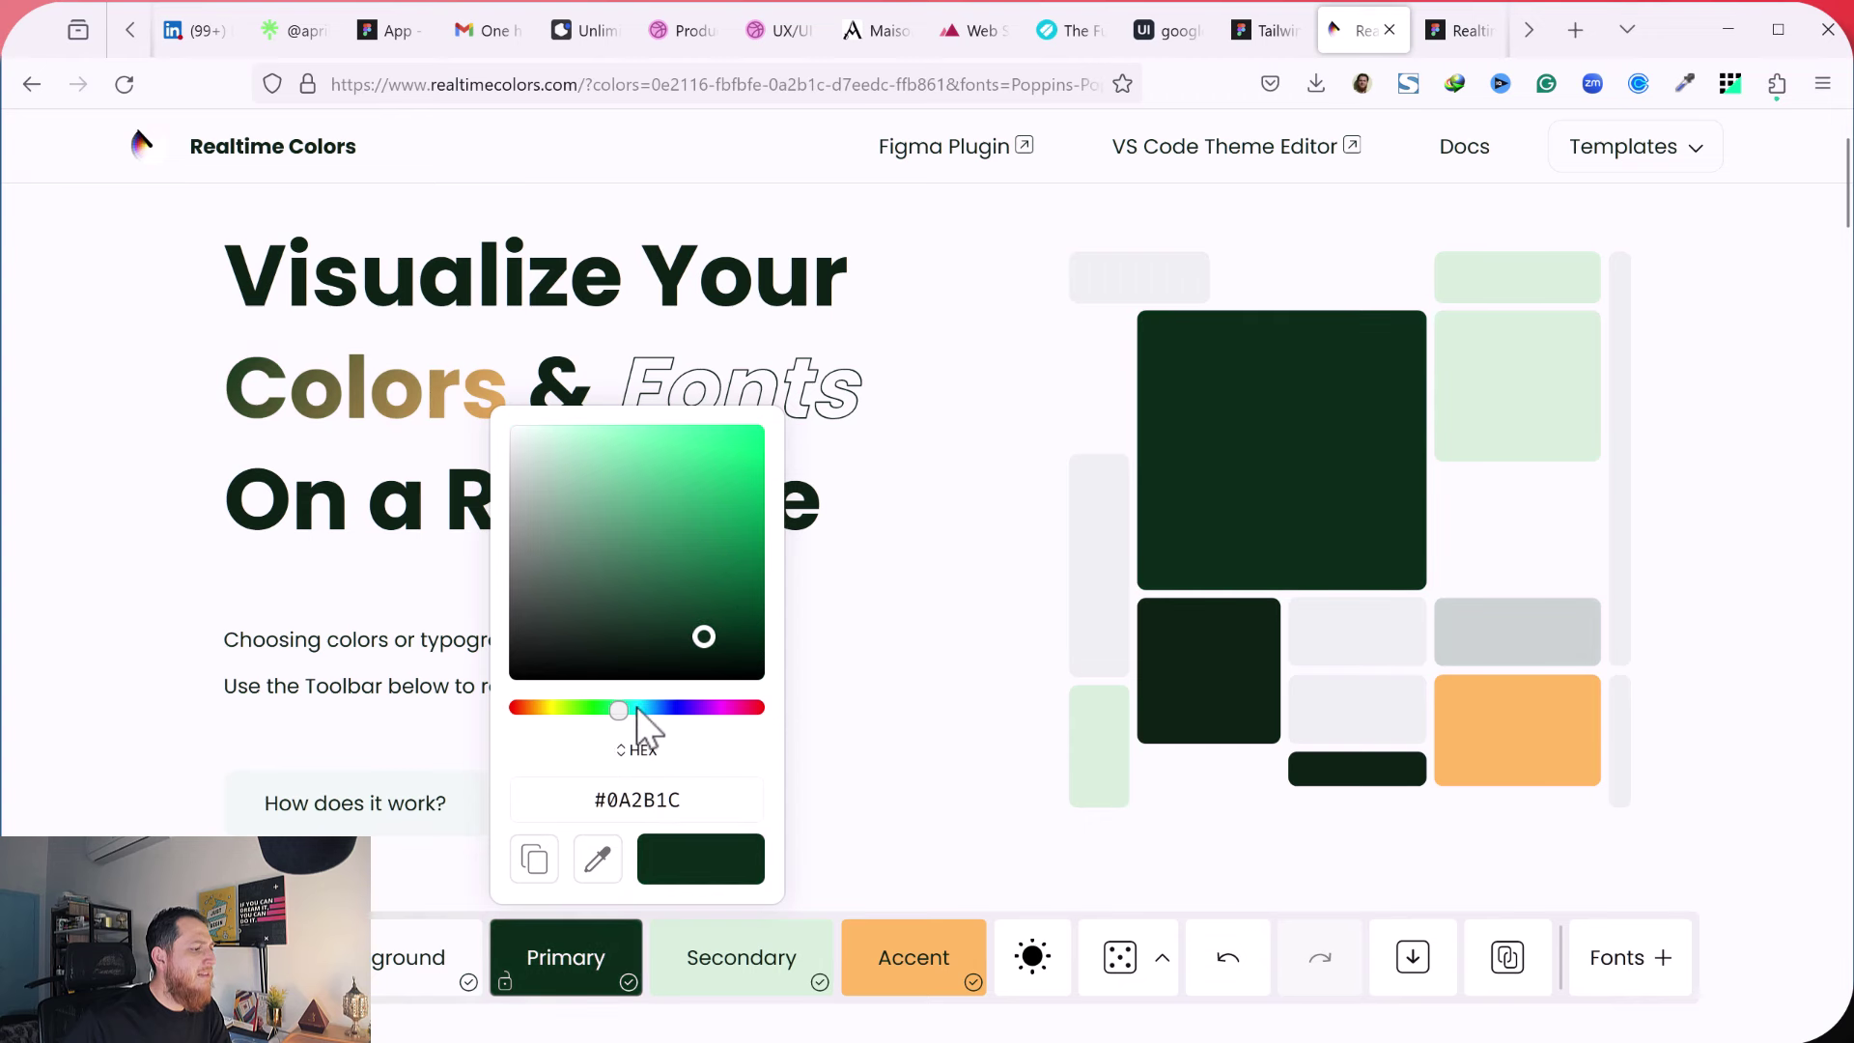
{"action": "left_click_drag", "start_coordinate": [629, 707], "coordinate": [626, 709]}
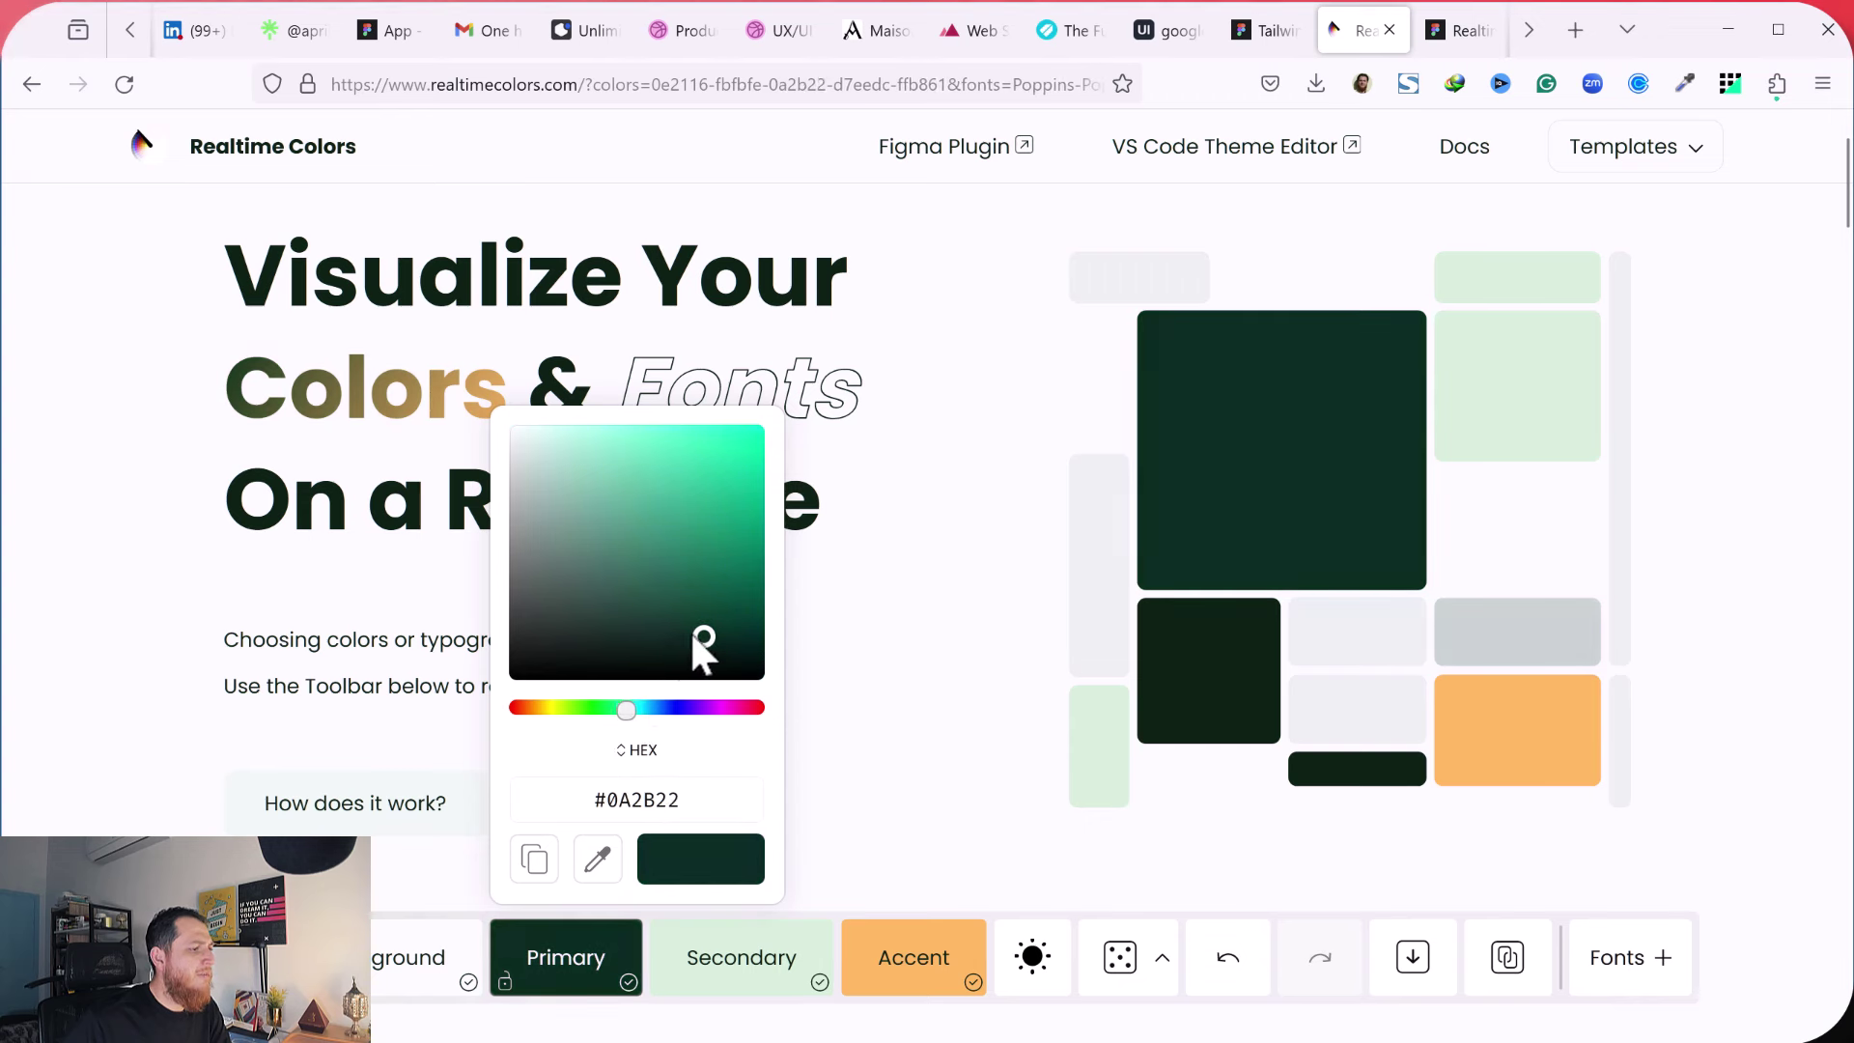
{"action": "left_click_drag", "start_coordinate": [704, 637], "coordinate": [704, 598]}
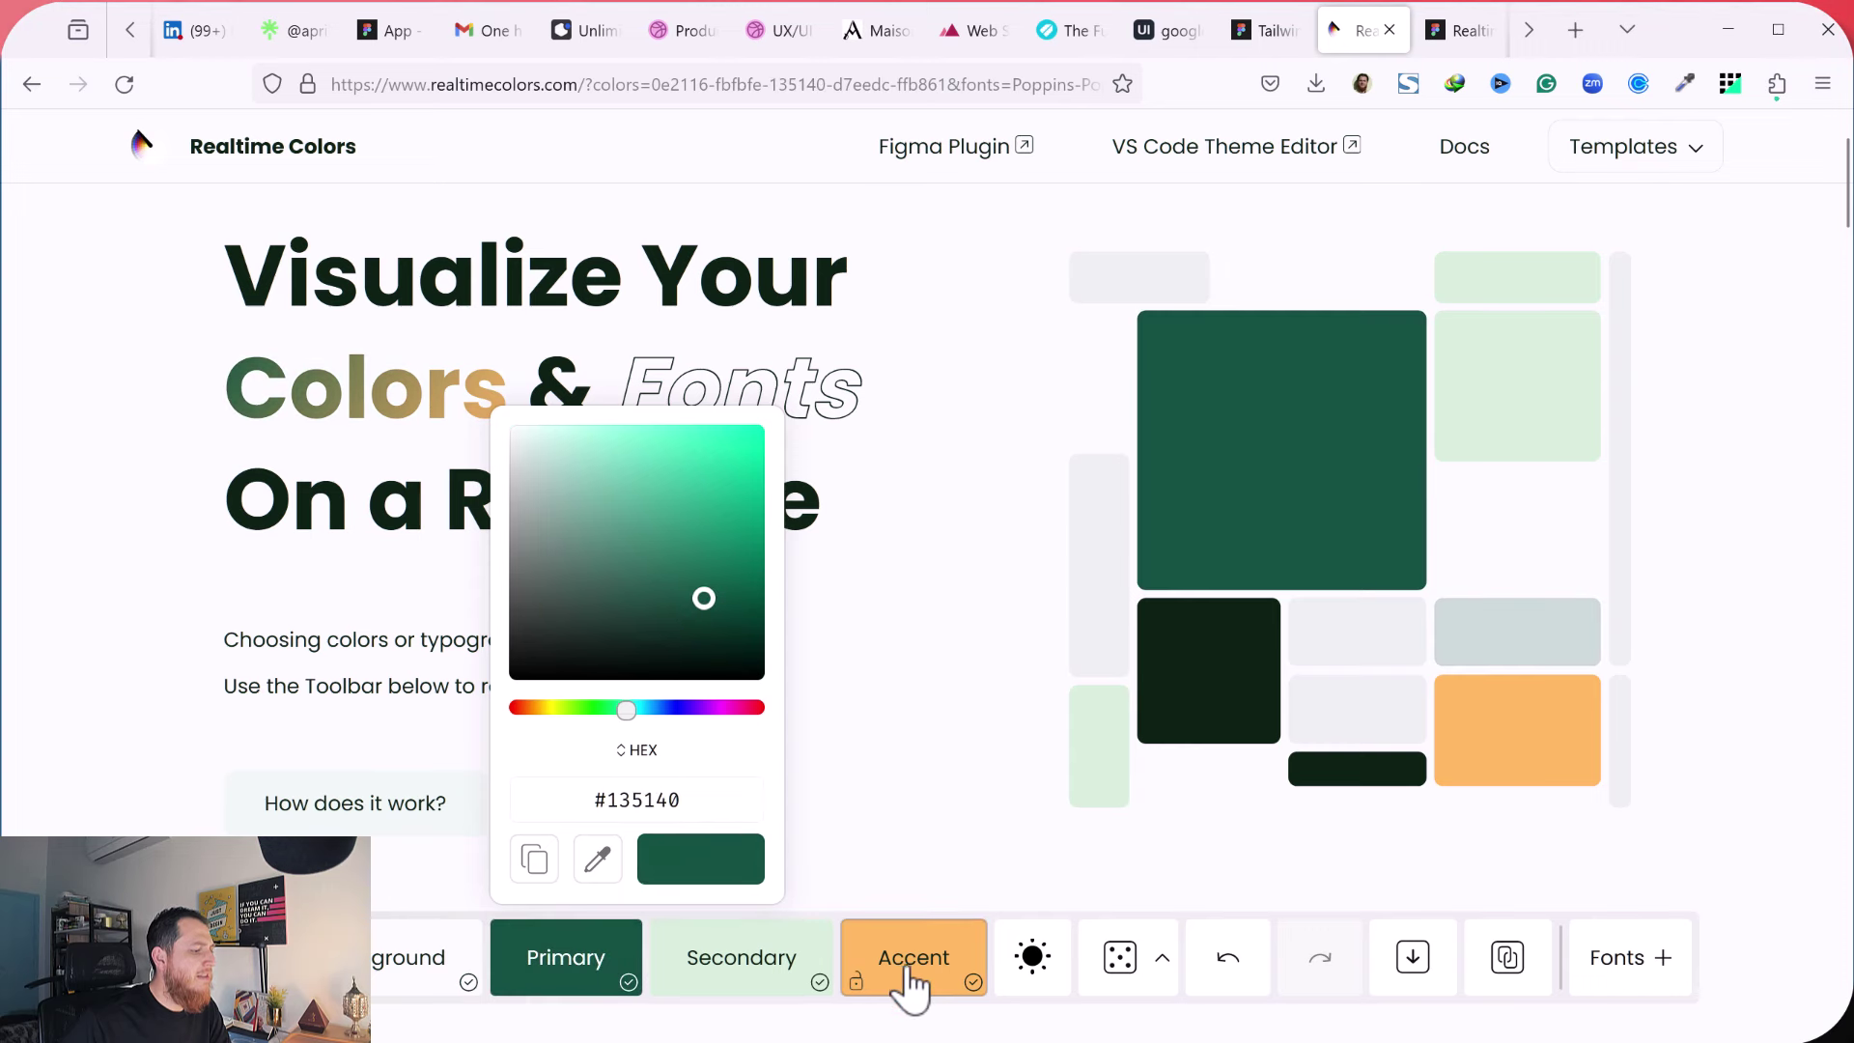
Lighten the Accent colour to the paler orange #FFC680.
{"action": "left_click", "coordinate": [912, 971]}
{"action": "left_click", "coordinate": [912, 970]}
{"action": "left_click_drag", "start_coordinate": [1018, 484], "coordinate": [993, 426]}
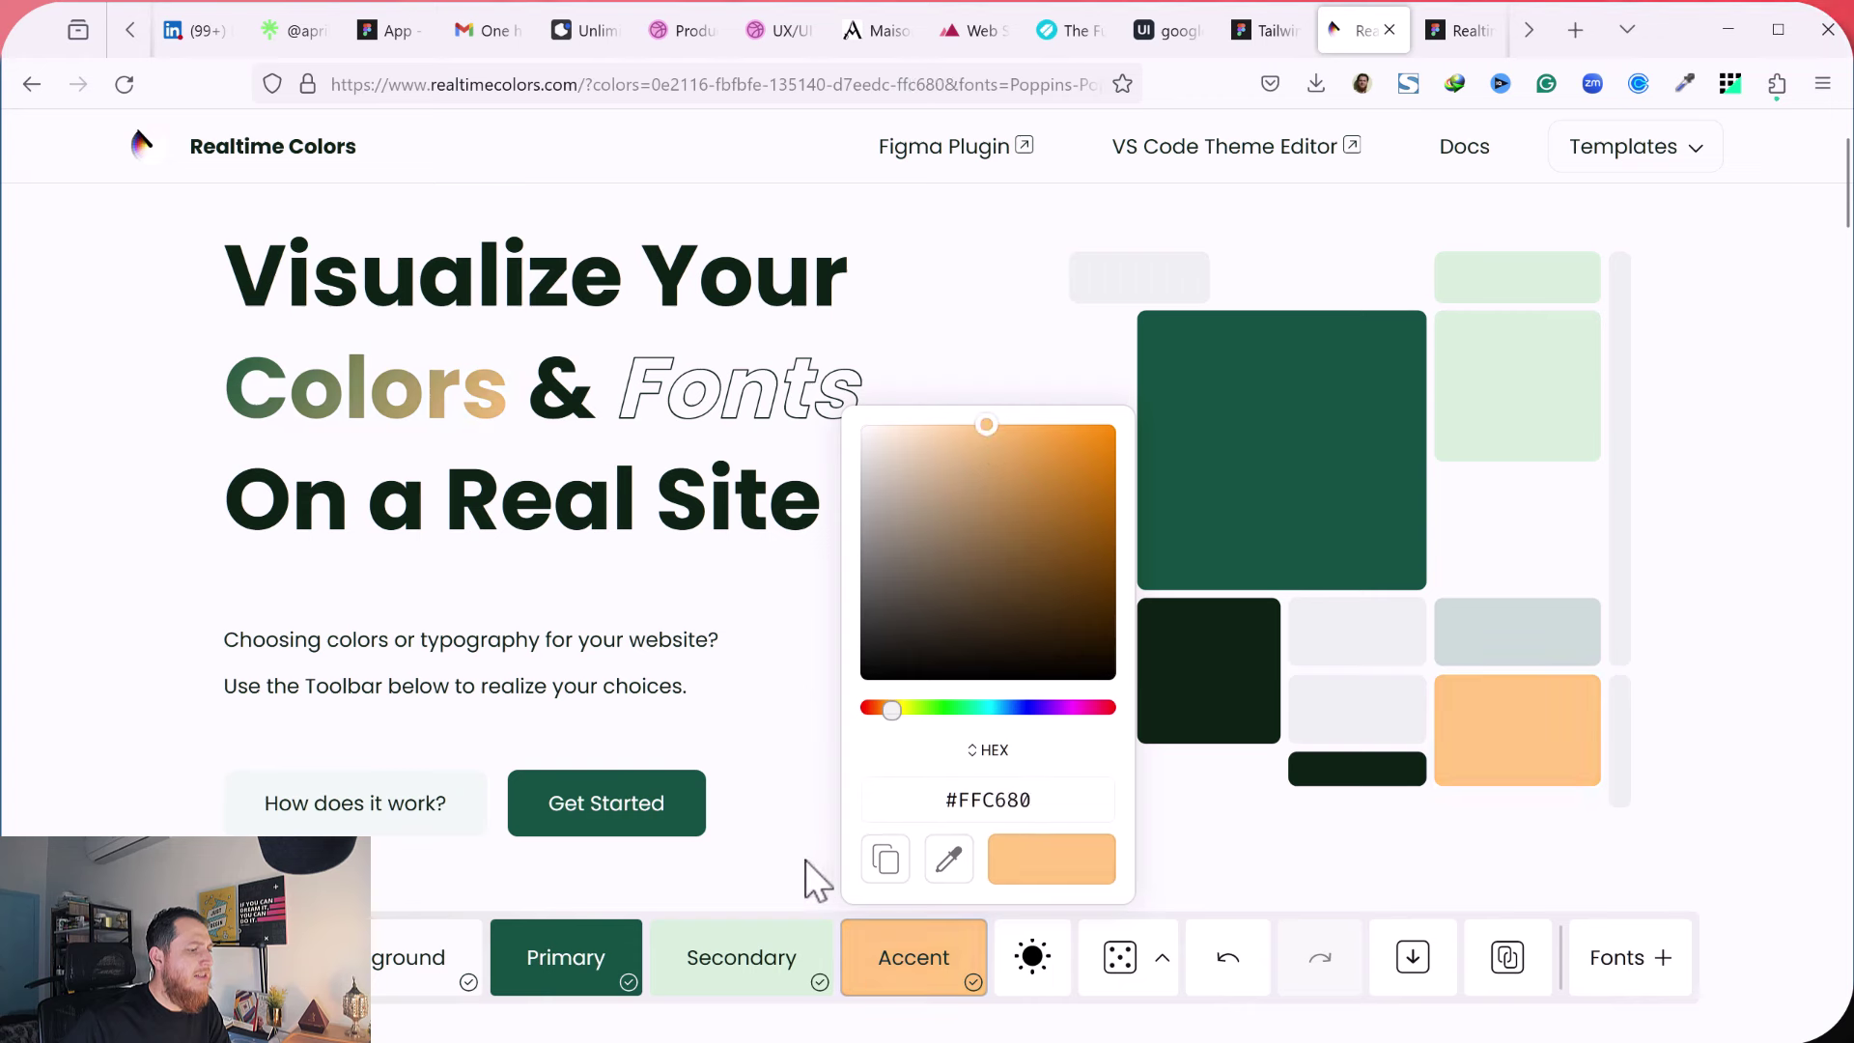
{"action": "left_click", "coordinate": [797, 830]}
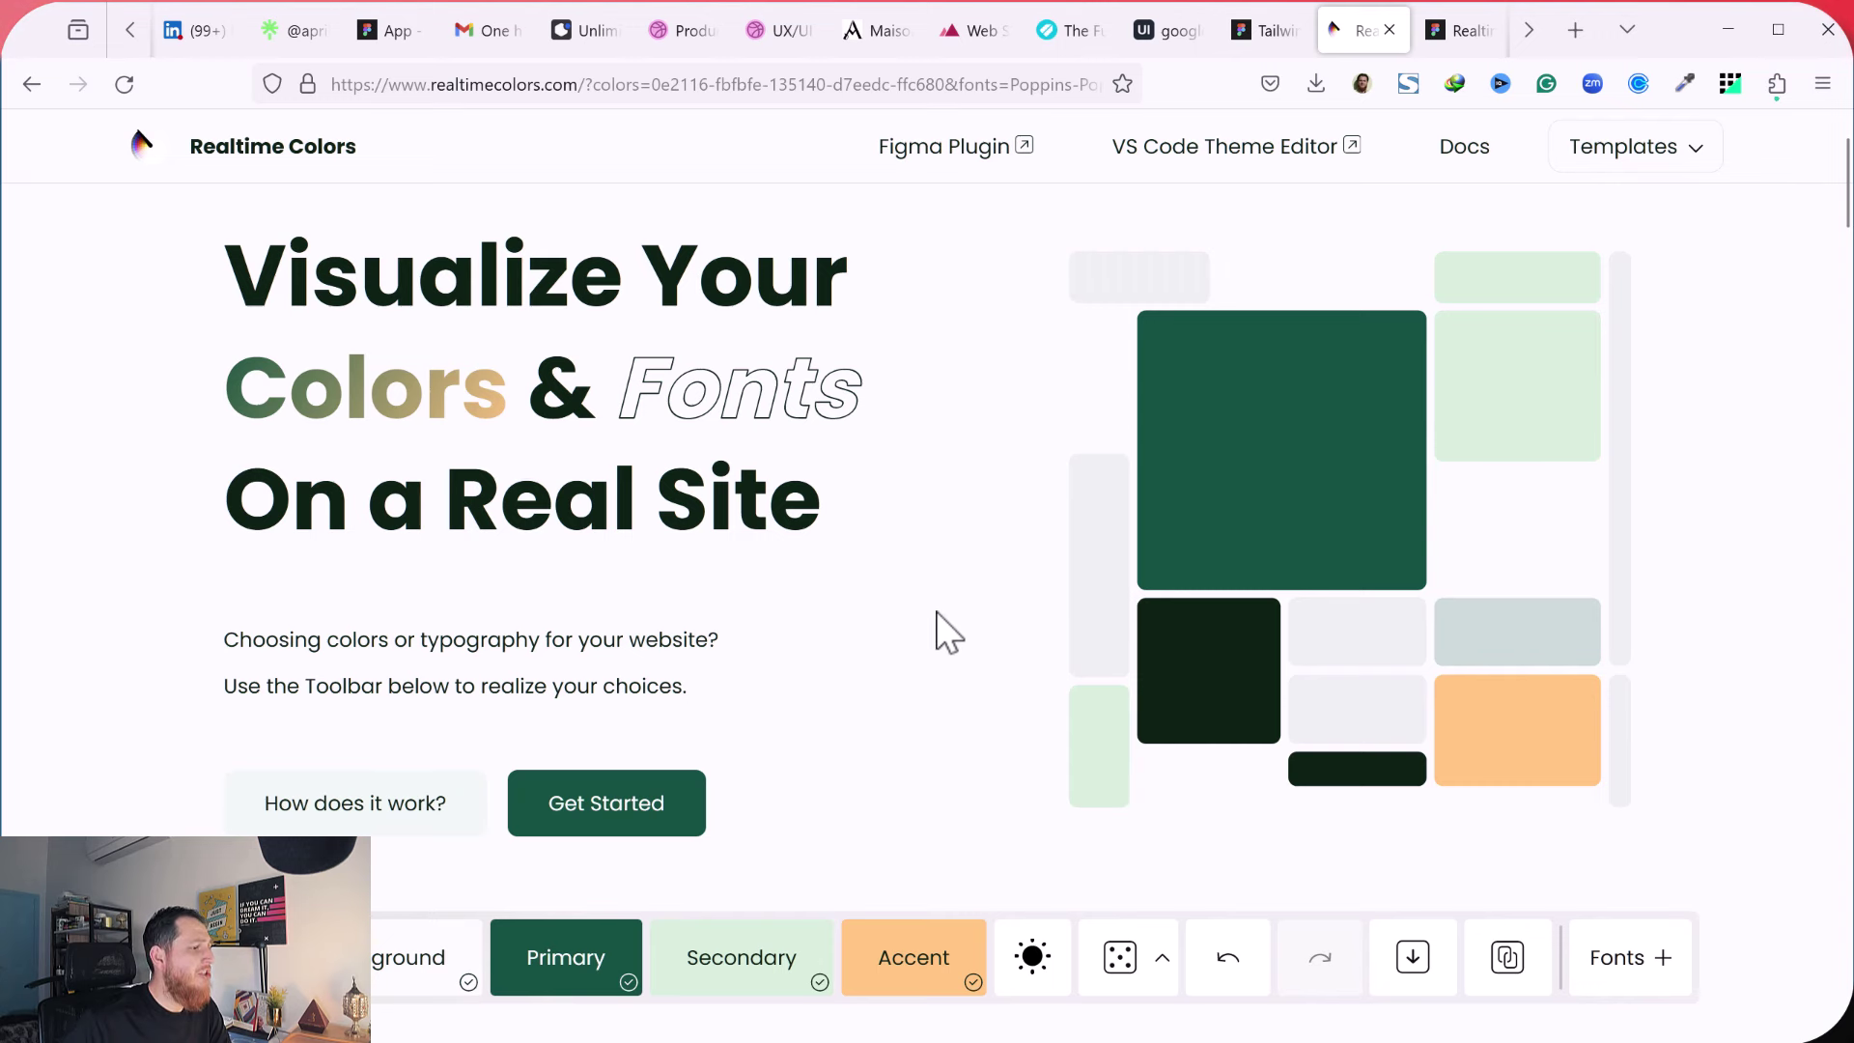
{"action": "scroll", "coordinate": [949, 633], "scroll_direction": "down", "scroll_amount": 3}
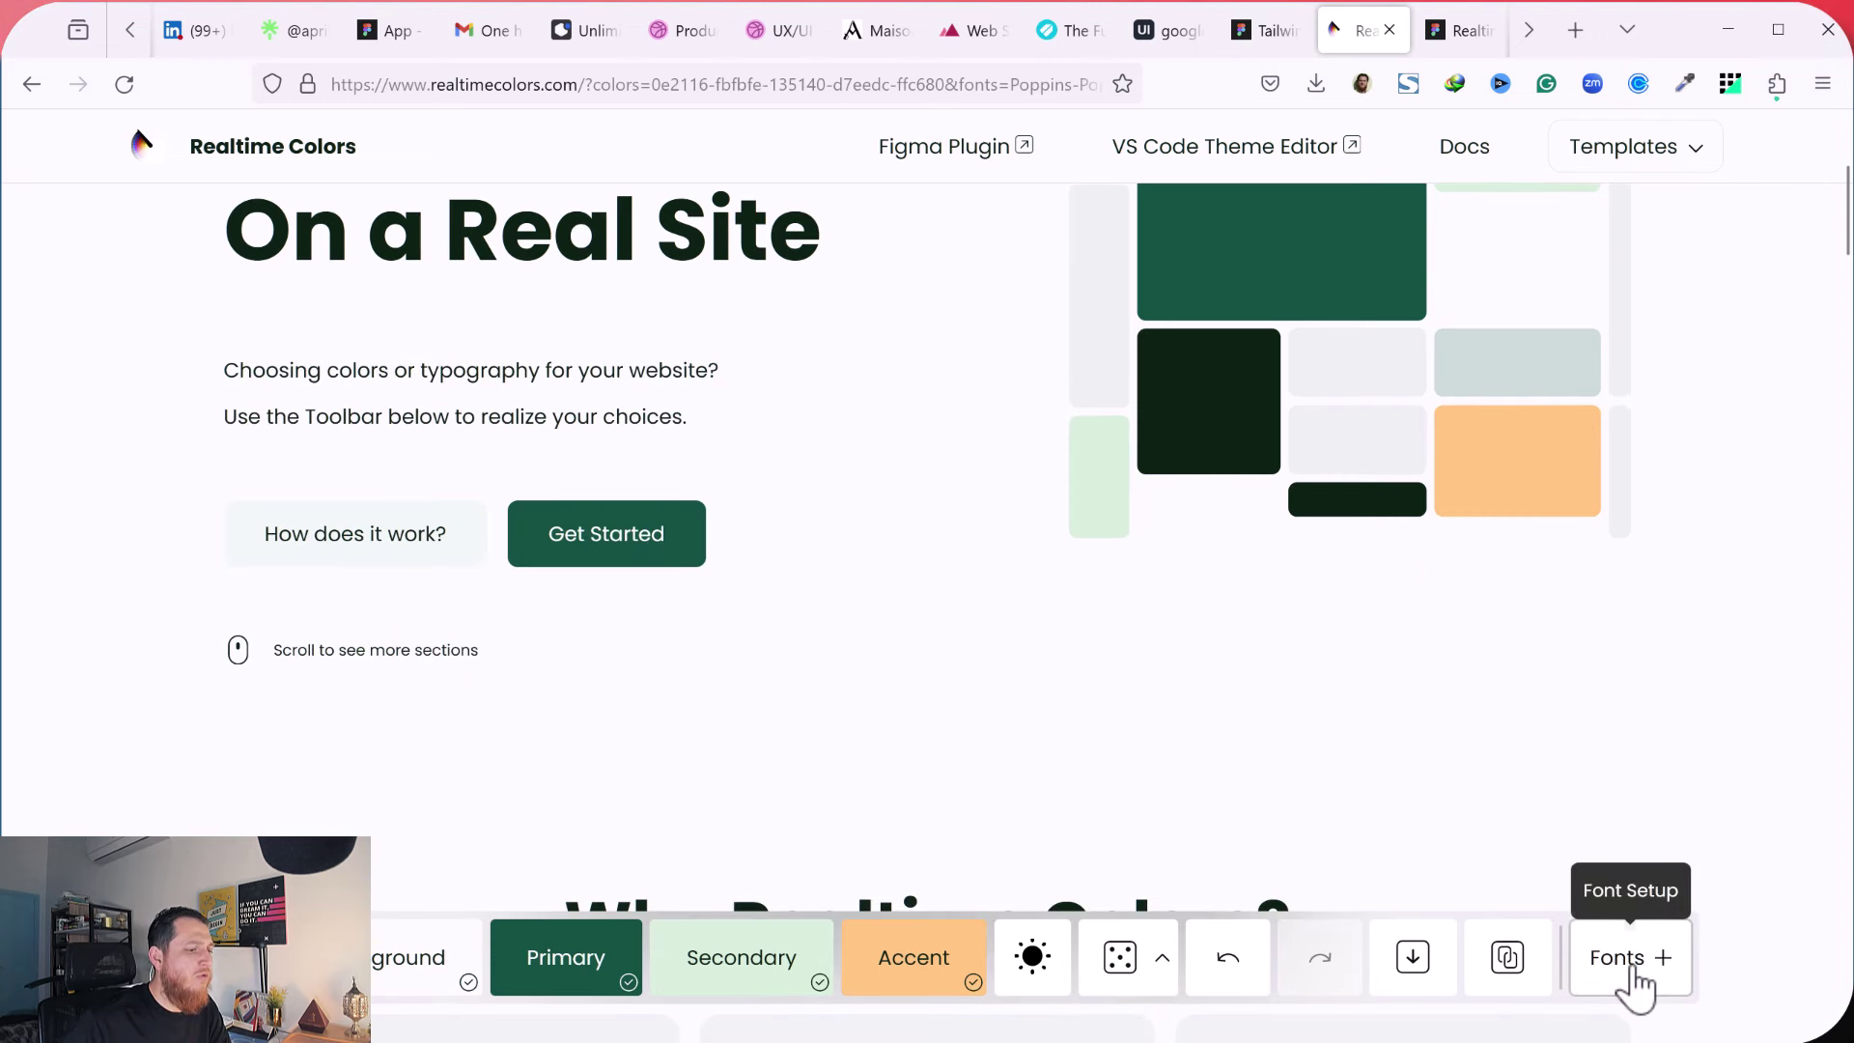
{"action": "left_click", "coordinate": [1632, 959]}
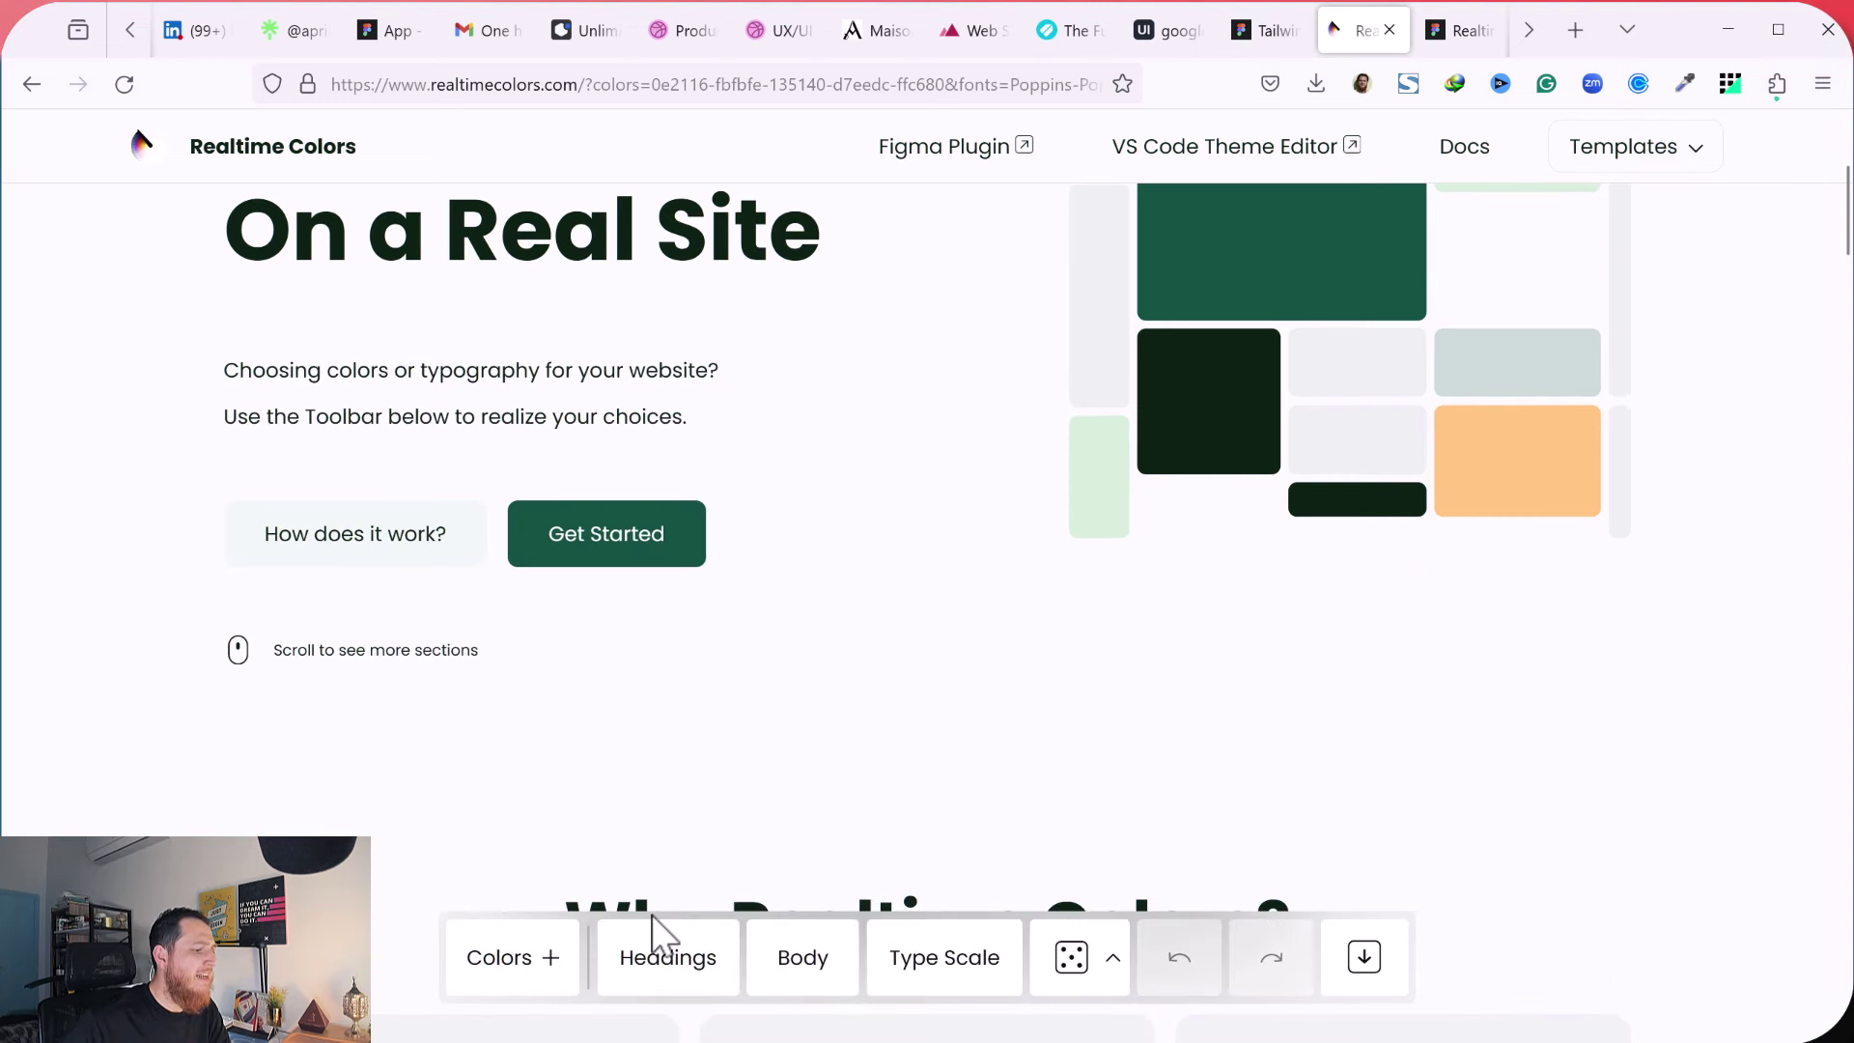
{"action": "left_click", "coordinate": [522, 971]}
{"action": "scroll", "coordinate": [693, 792], "scroll_direction": "down", "scroll_amount": 1}
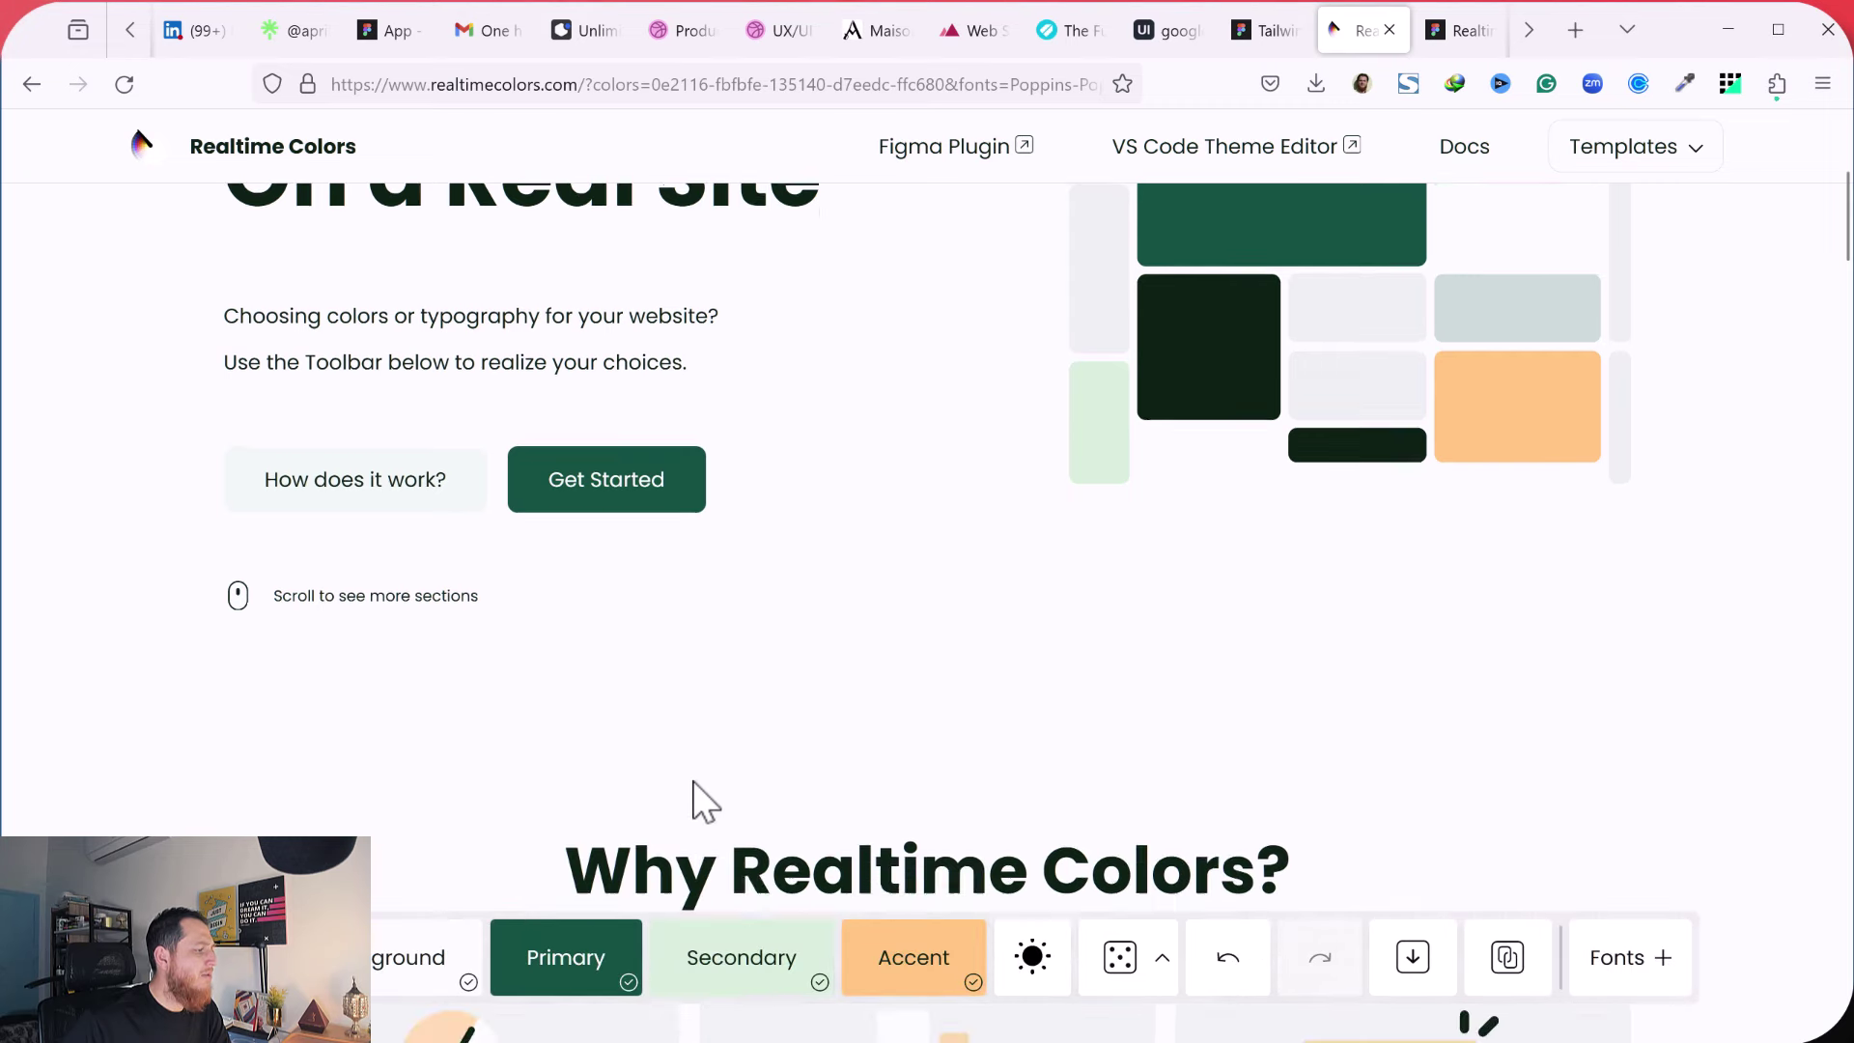
{"action": "scroll", "coordinate": [692, 792], "scroll_direction": "down", "scroll_amount": 6}
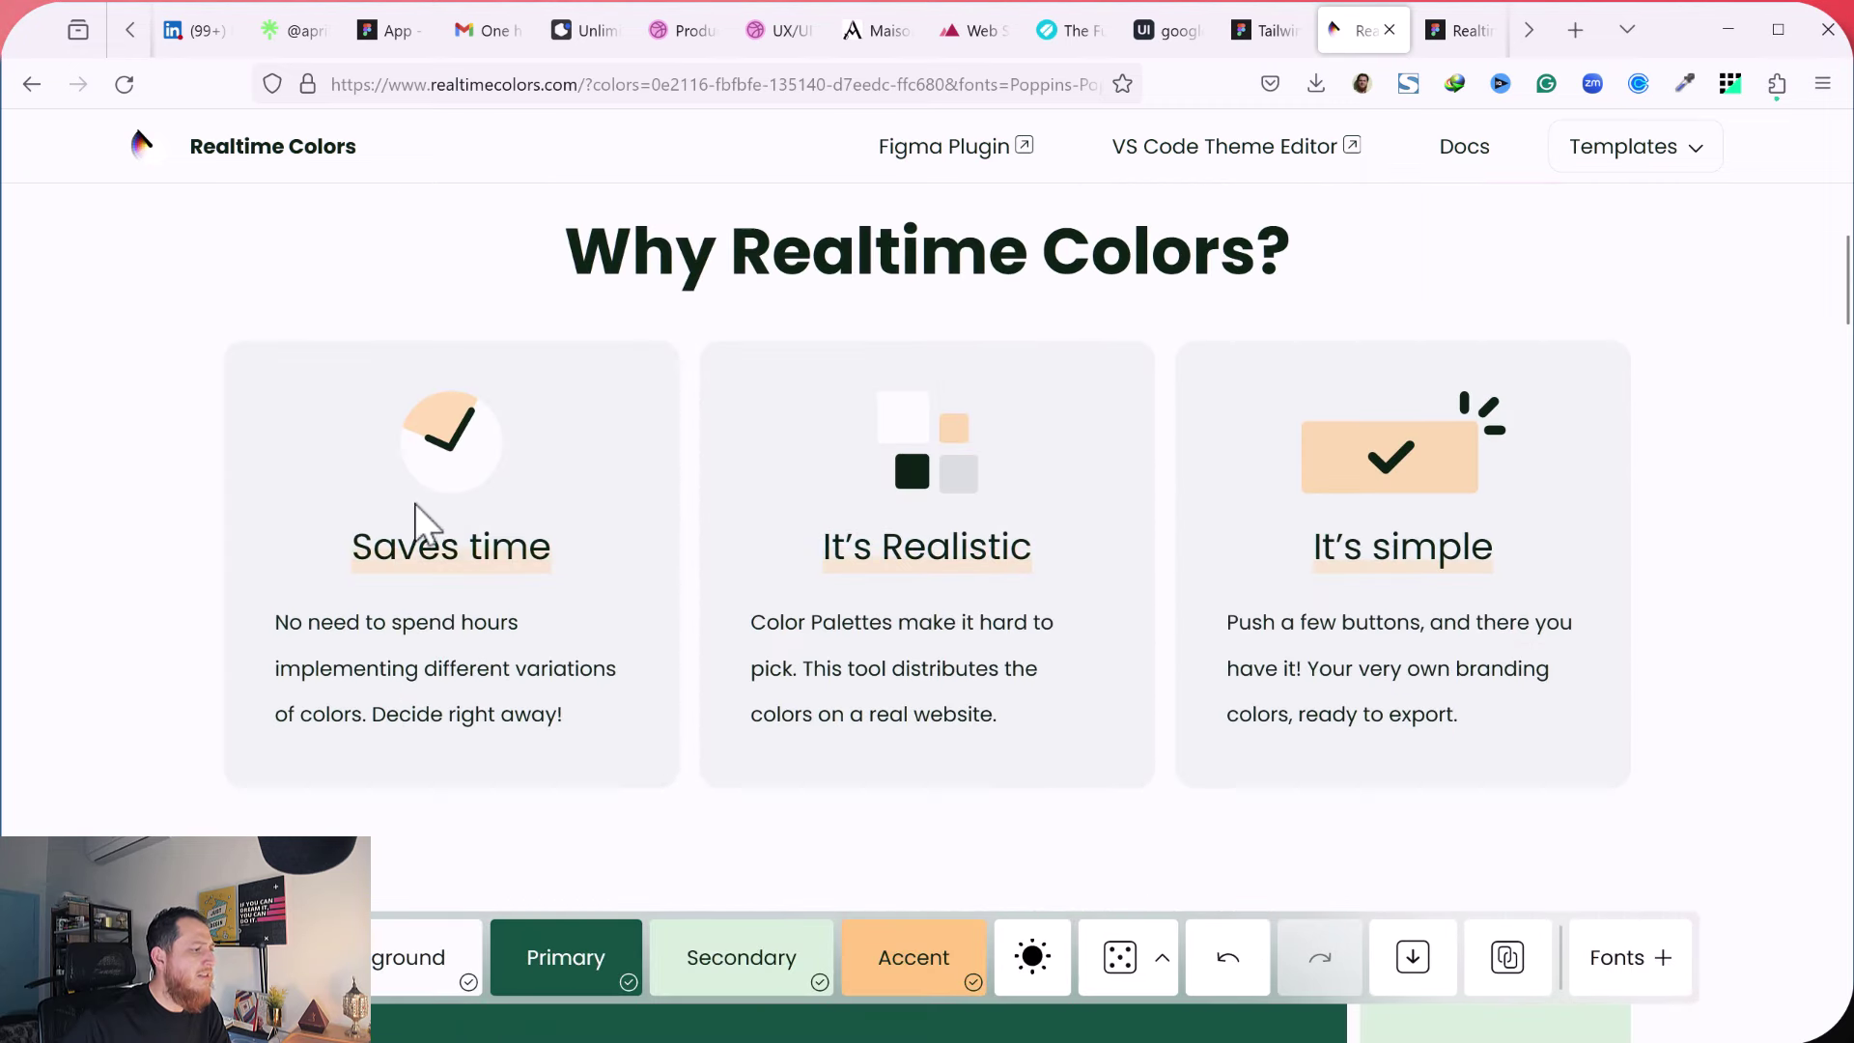
{"action": "scroll", "coordinate": [702, 676], "scroll_direction": "down", "scroll_amount": 4}
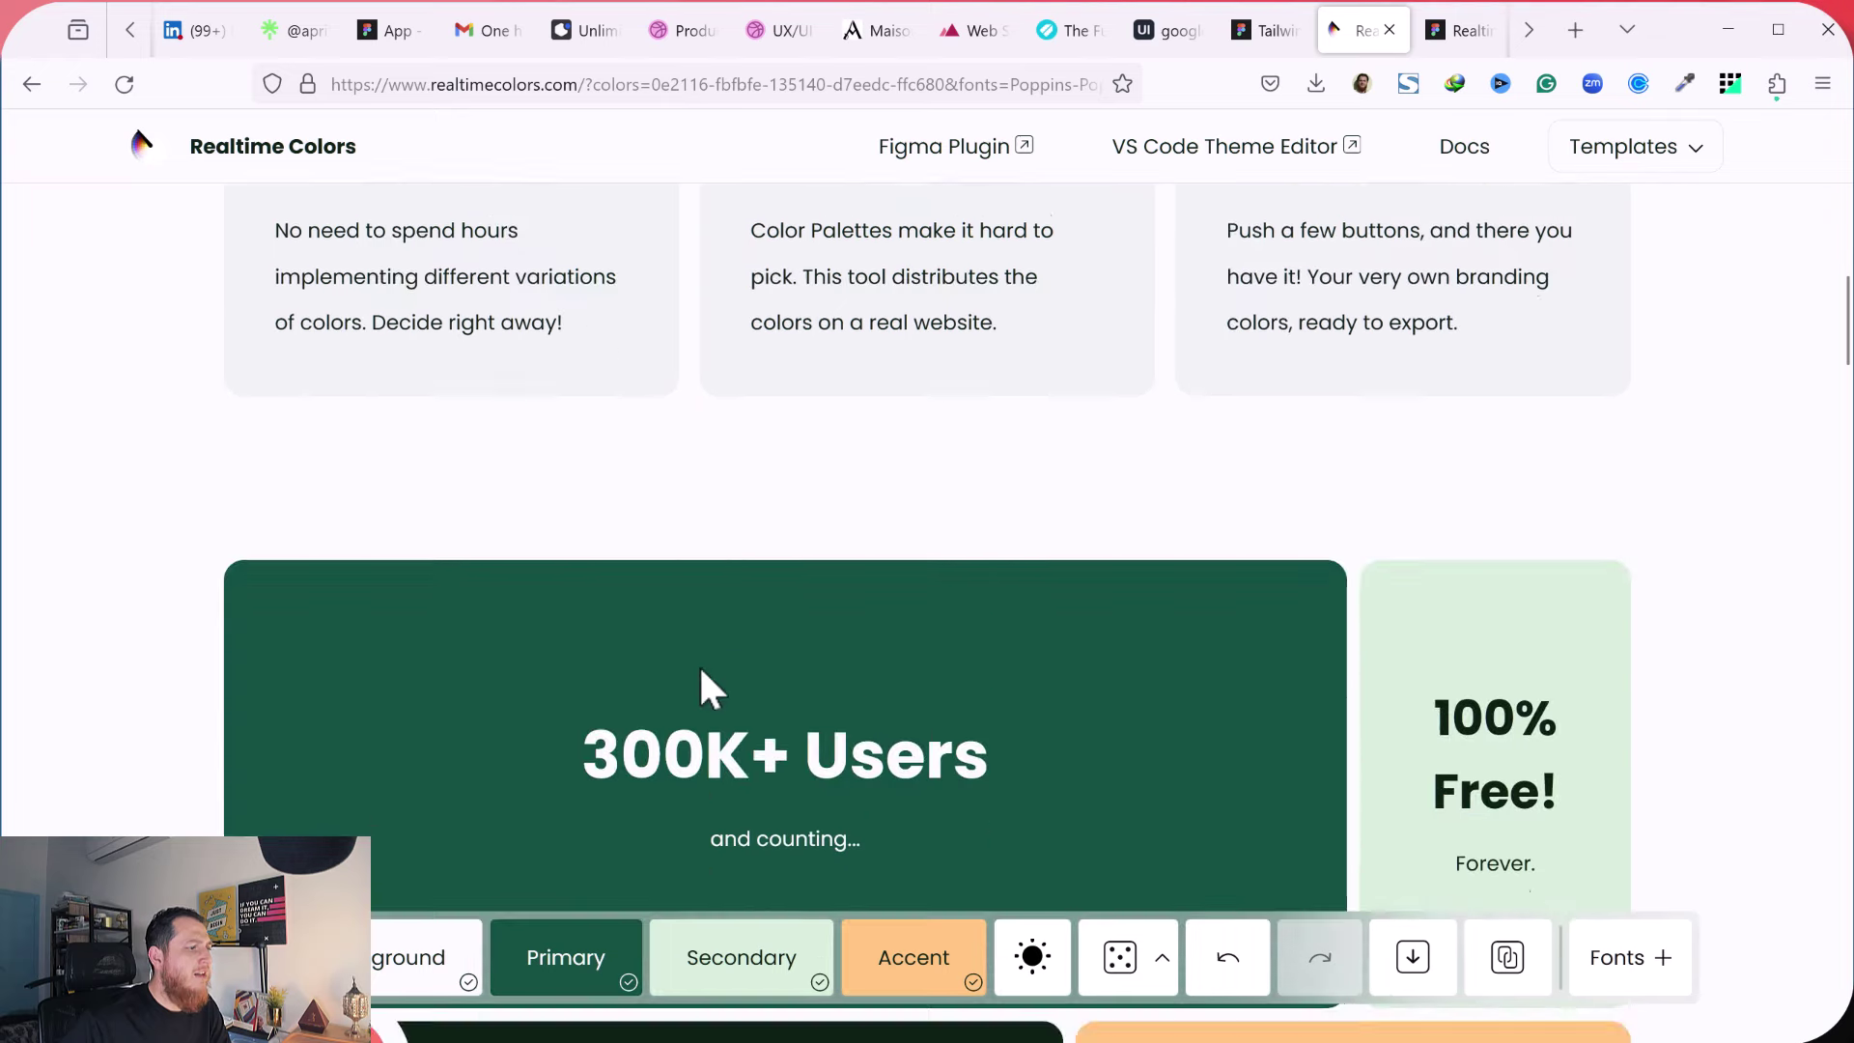
{"action": "scroll", "coordinate": [704, 688], "scroll_direction": "down", "scroll_amount": 3}
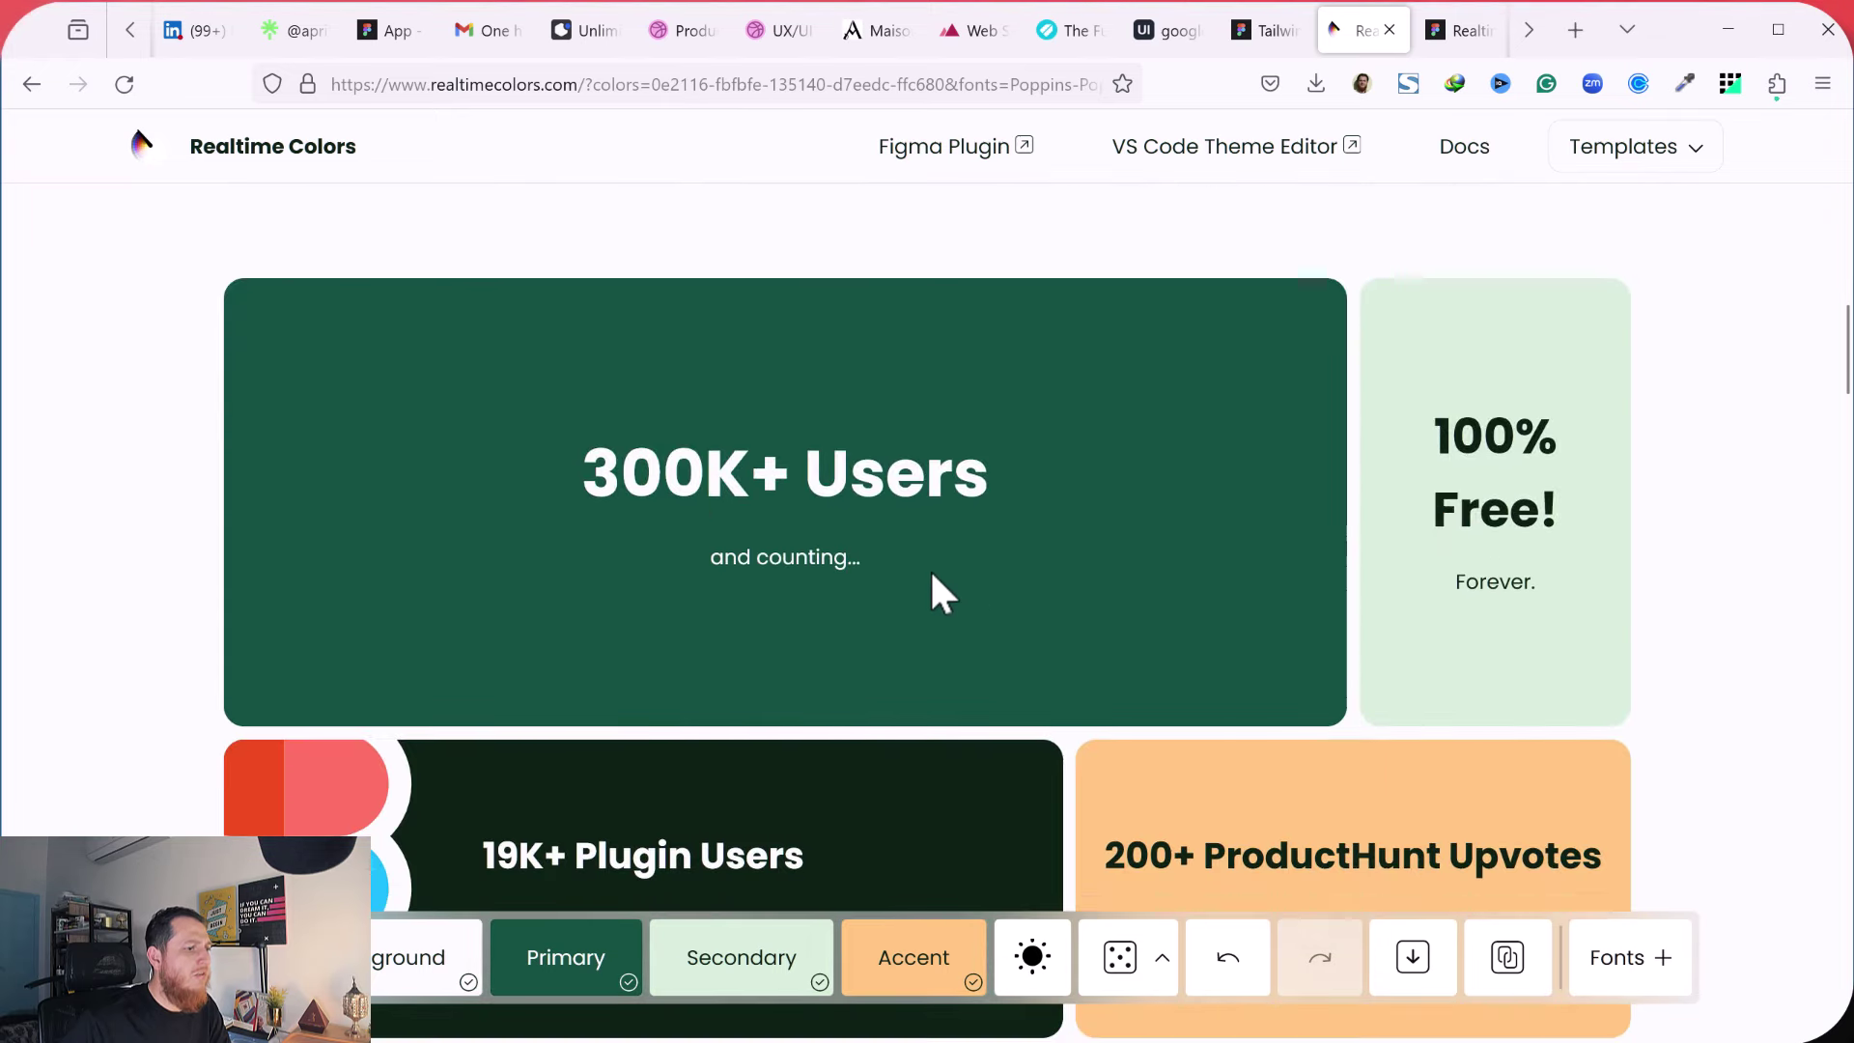
{"action": "scroll", "coordinate": [828, 612], "scroll_direction": "down", "scroll_amount": 4}
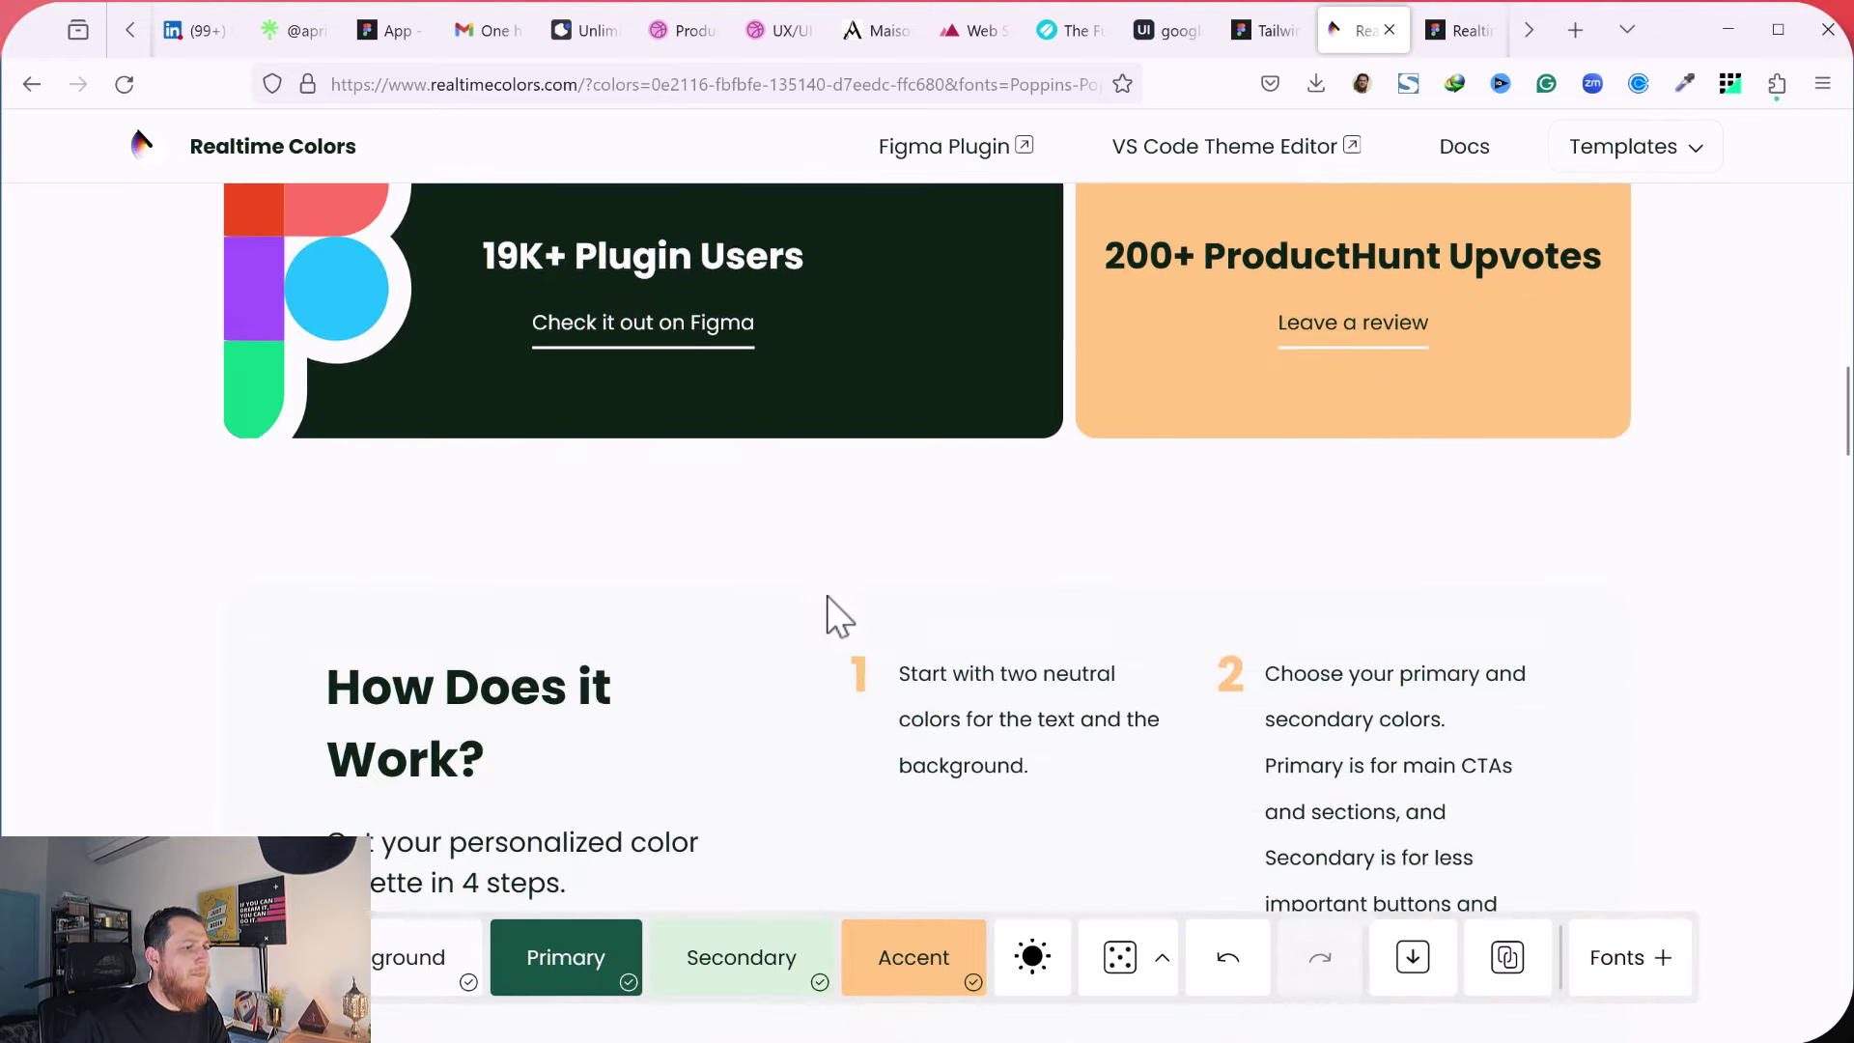
{"action": "scroll", "coordinate": [830, 616], "scroll_direction": "down", "scroll_amount": 9}
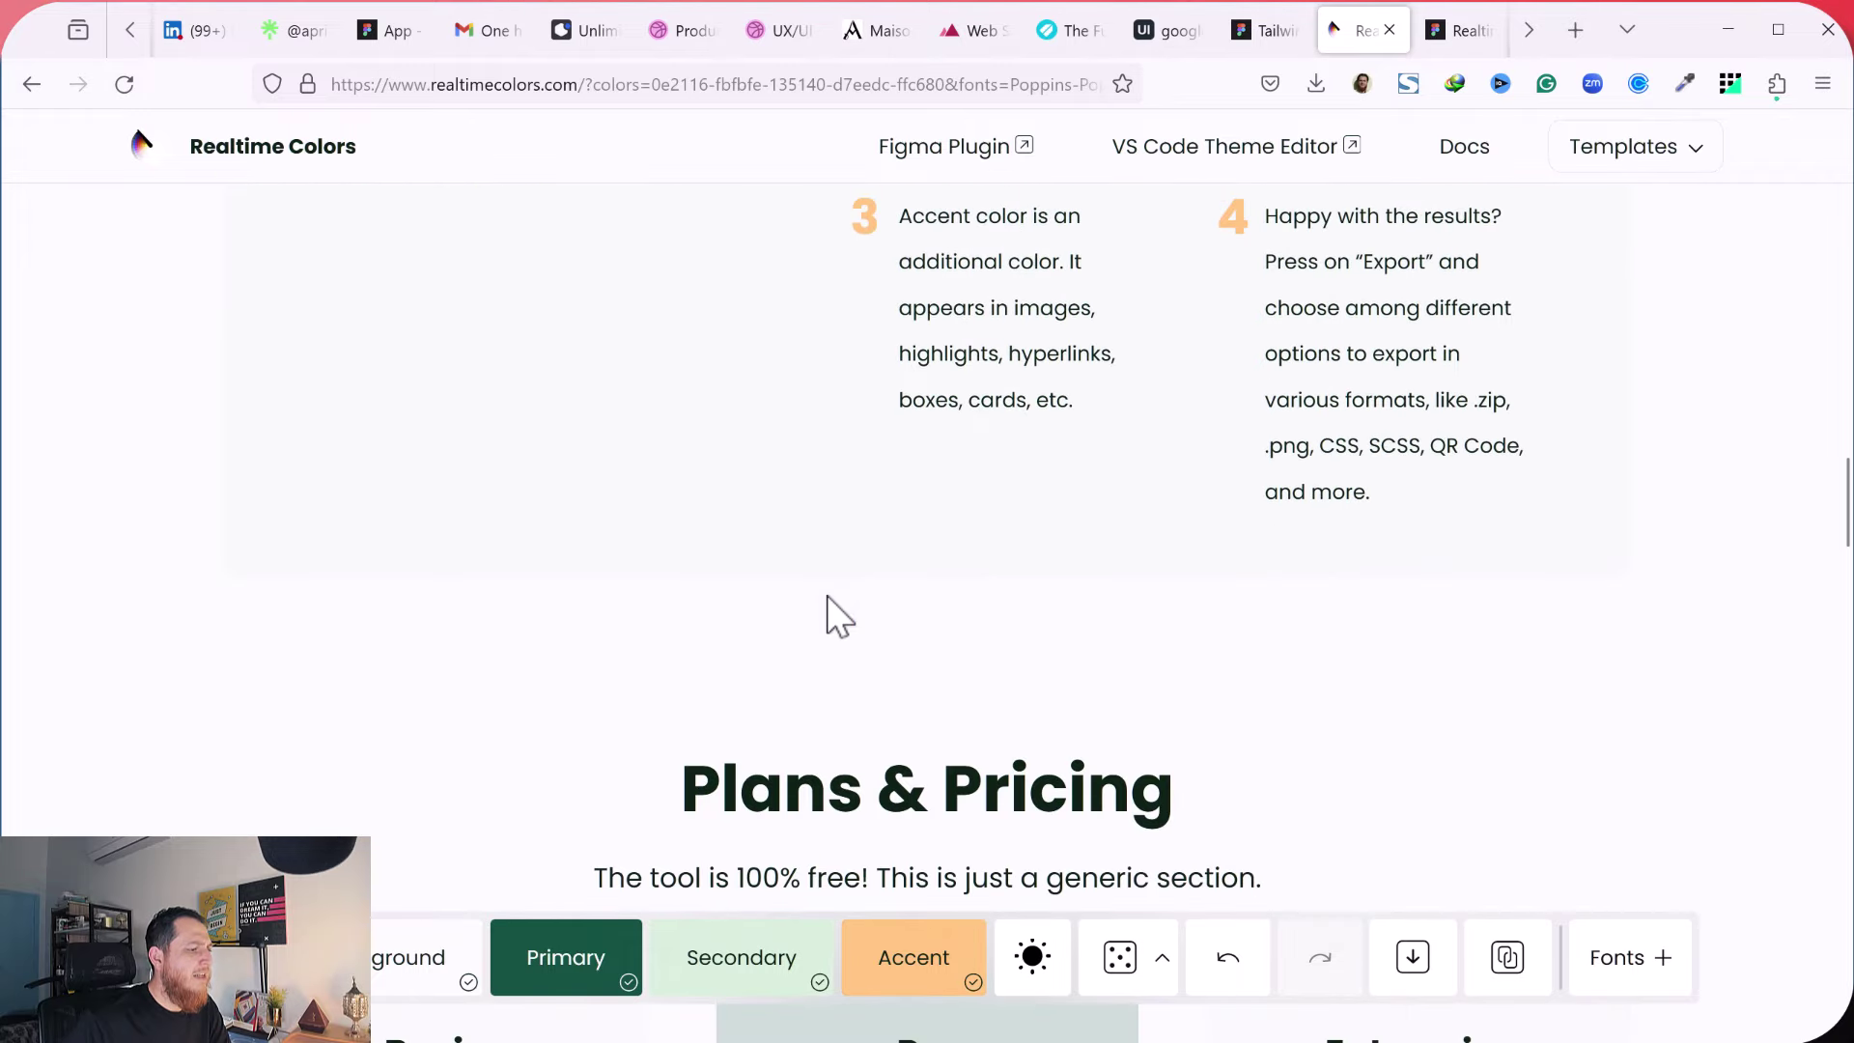
{"action": "scroll", "coordinate": [831, 616], "scroll_direction": "down", "scroll_amount": 8}
{"action": "scroll", "coordinate": [831, 617], "scroll_direction": "up", "scroll_amount": 3}
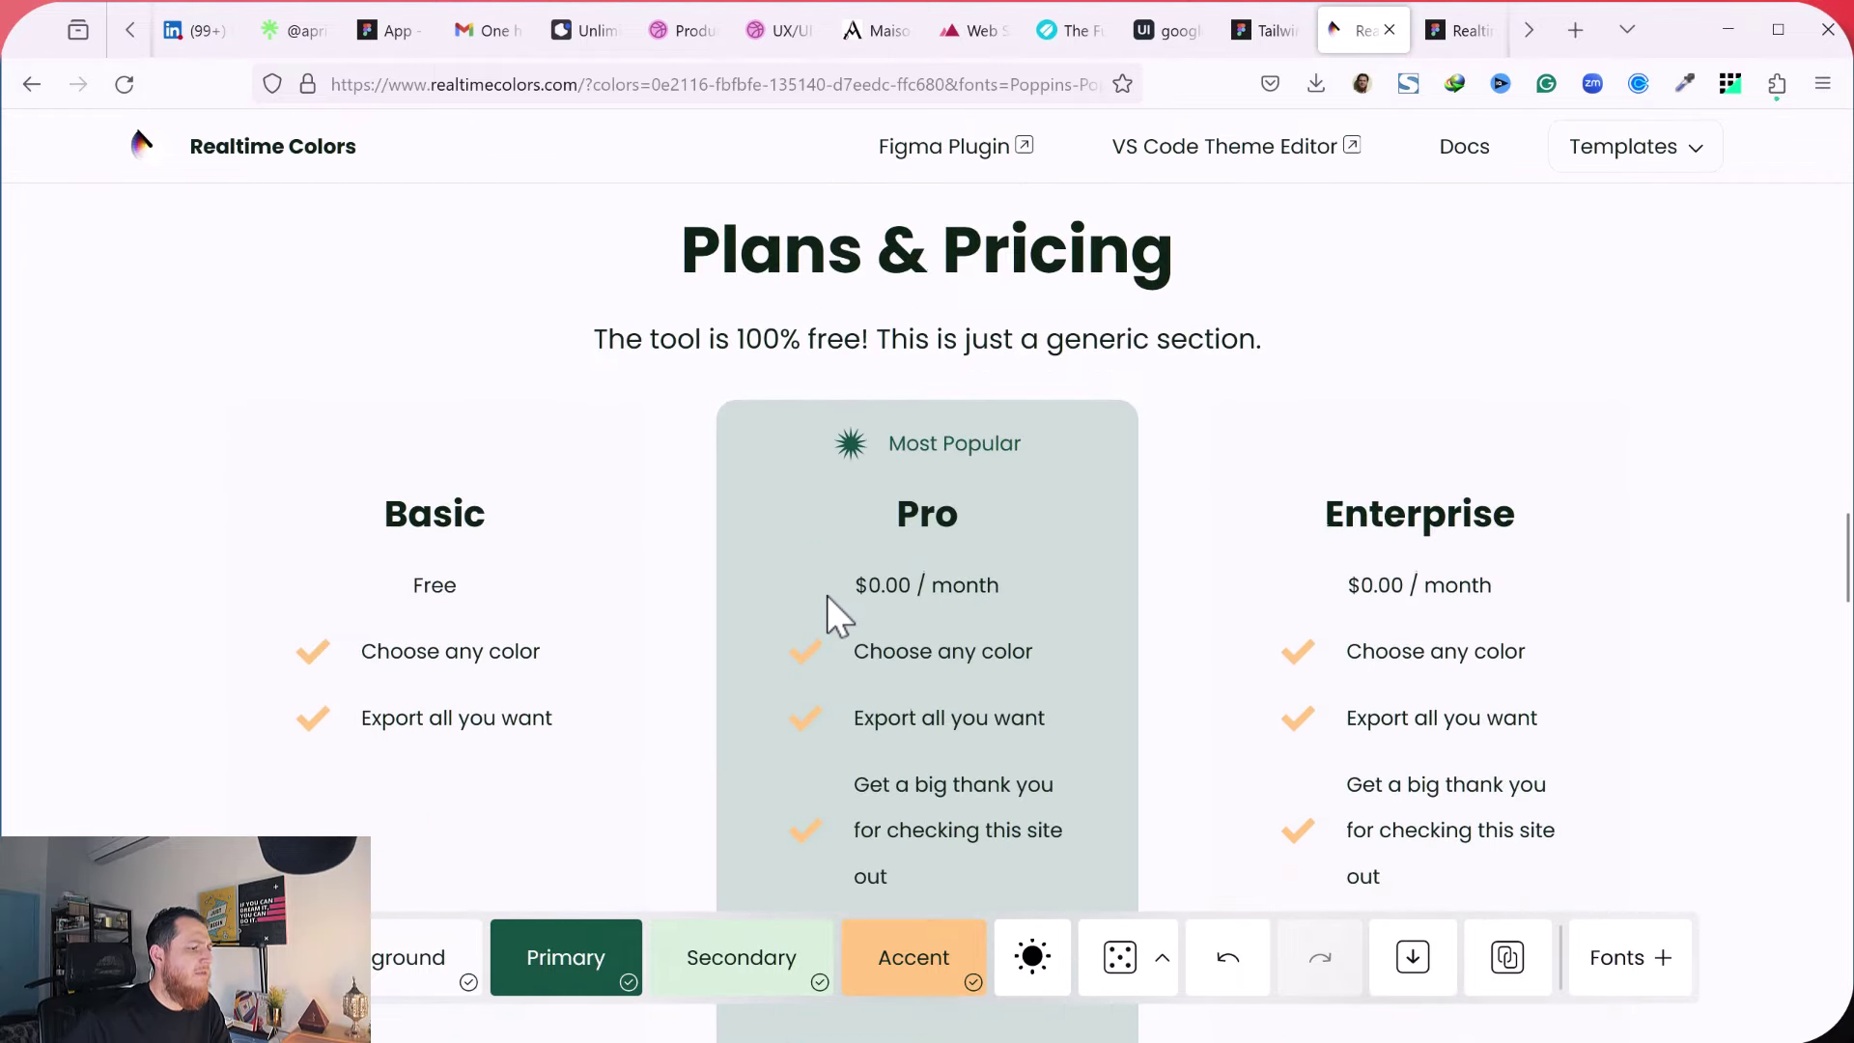
{"action": "scroll", "coordinate": [830, 616], "scroll_direction": "down", "scroll_amount": 3}
{"action": "scroll", "coordinate": [831, 616], "scroll_direction": "up", "scroll_amount": 15}
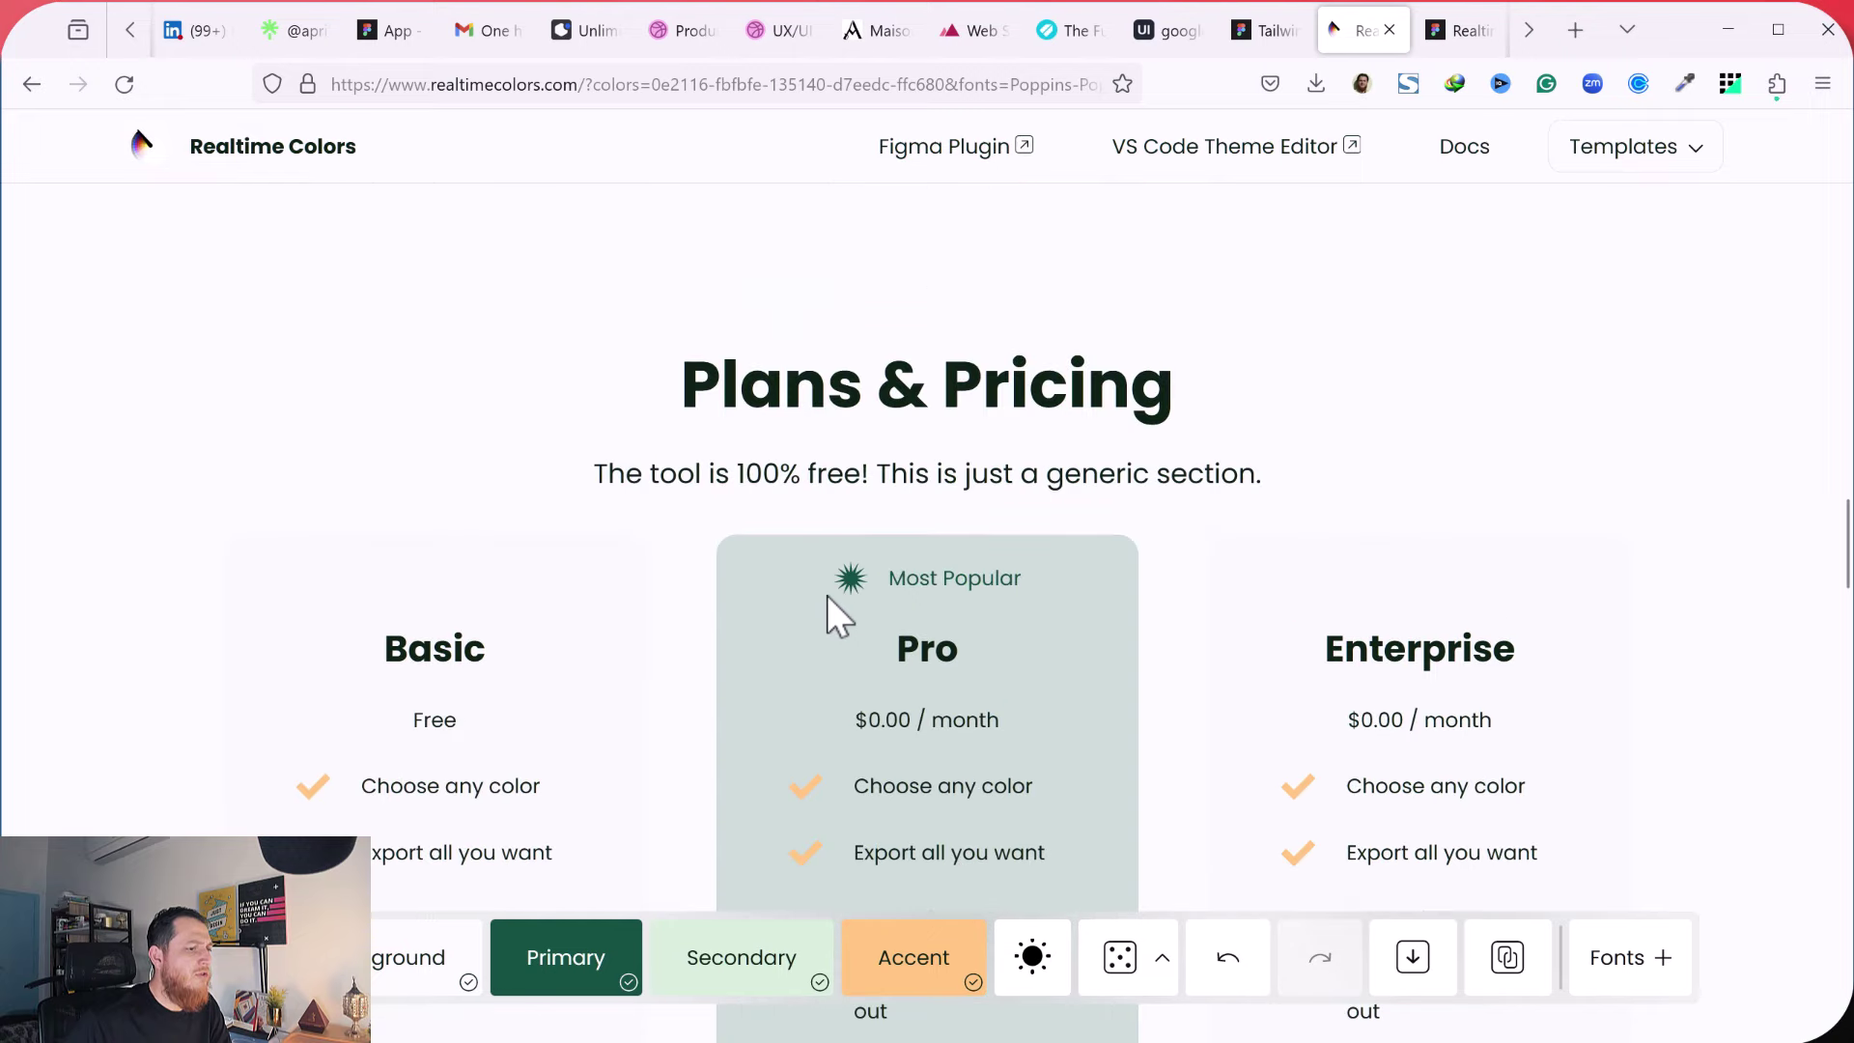
{"action": "scroll", "coordinate": [830, 616], "scroll_direction": "up", "scroll_amount": 9}
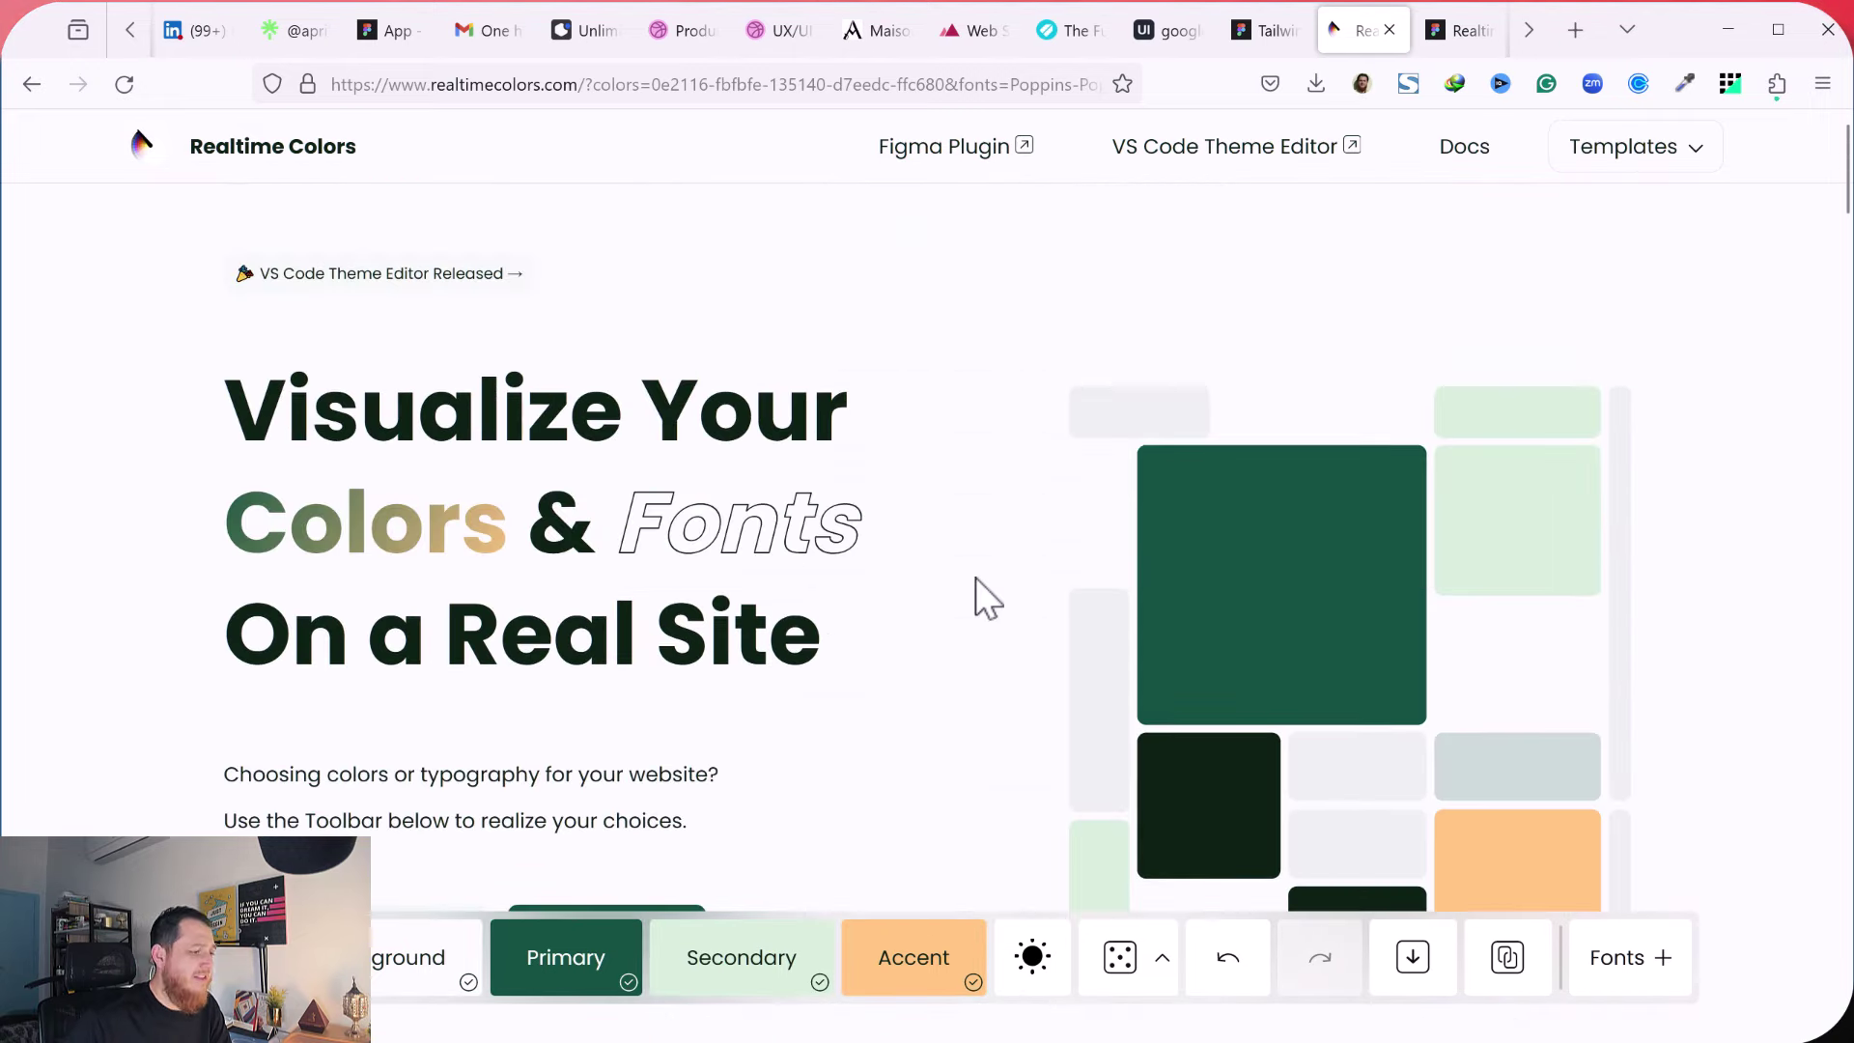
{"action": "scroll", "coordinate": [722, 658], "scroll_direction": "down", "scroll_amount": 6}
{"action": "scroll", "coordinate": [722, 657], "scroll_direction": "down", "scroll_amount": 6}
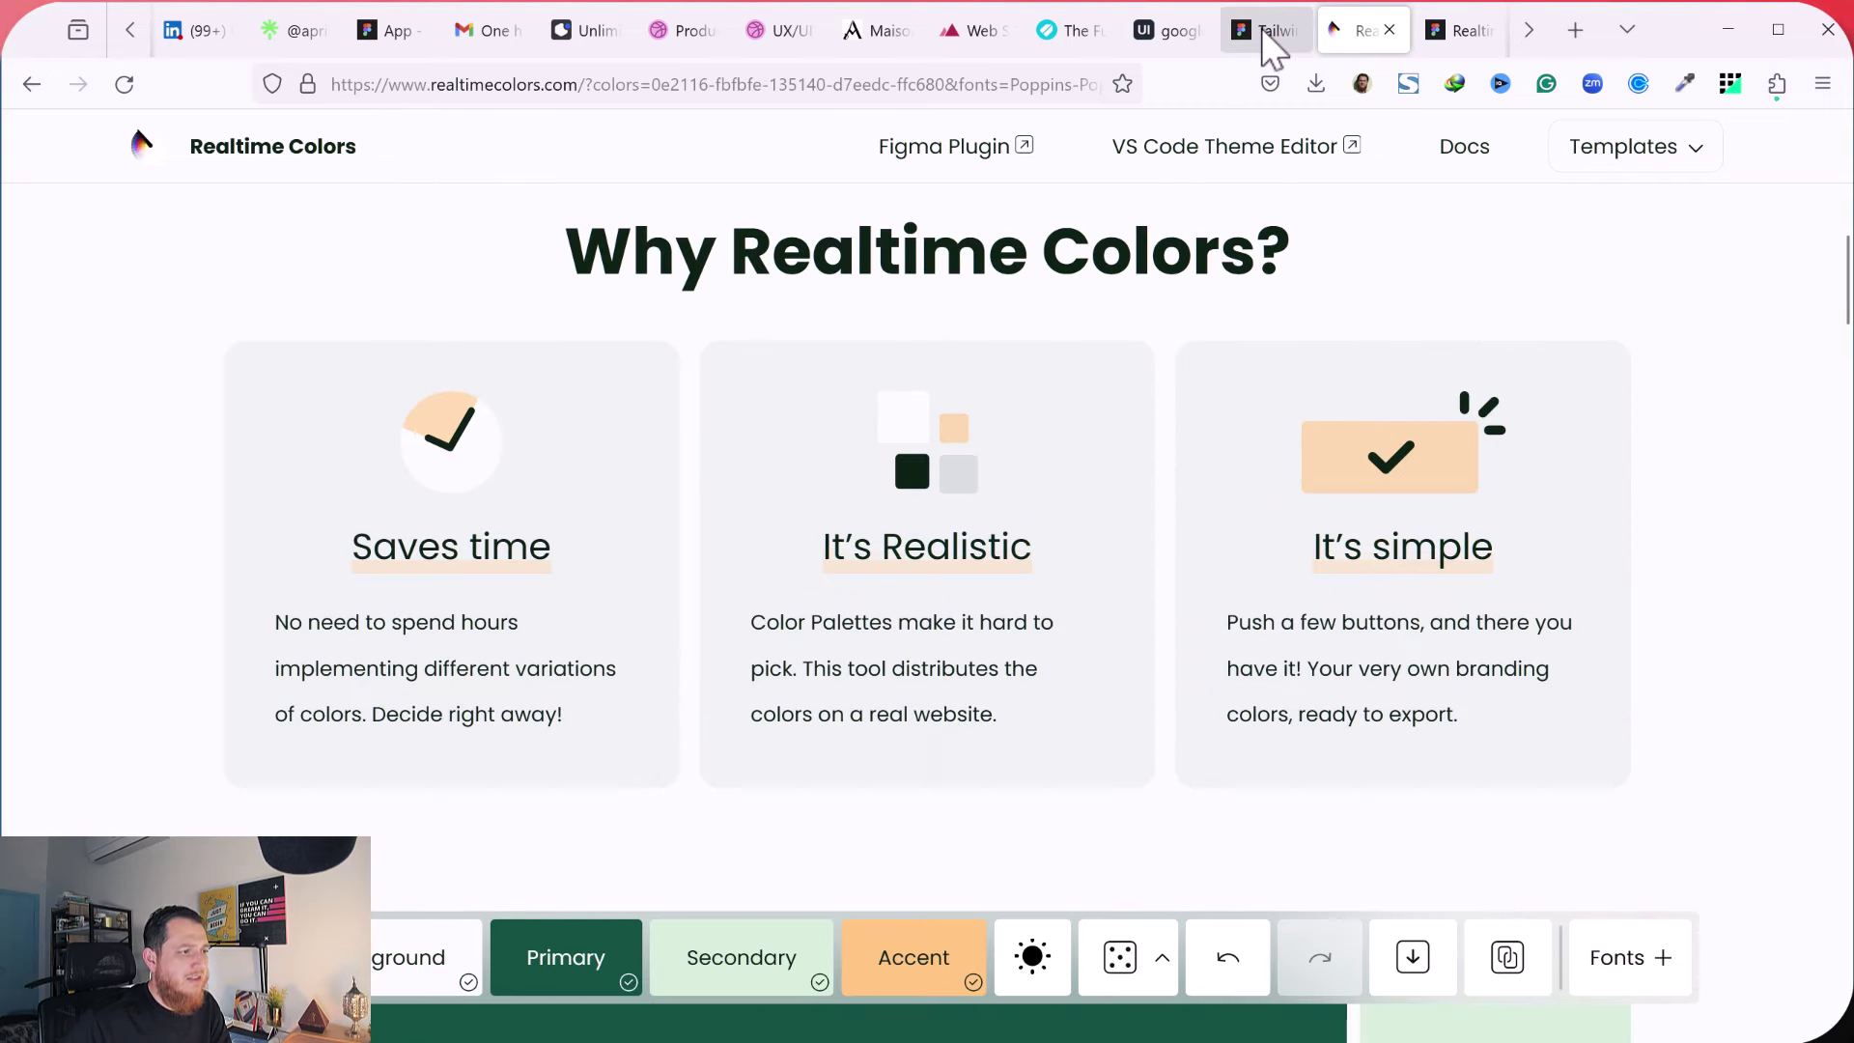
Browse the UI Colors Examples and their colour roles, returning to the Chetwode Blue generator.
{"action": "left_click", "coordinate": [1161, 33]}
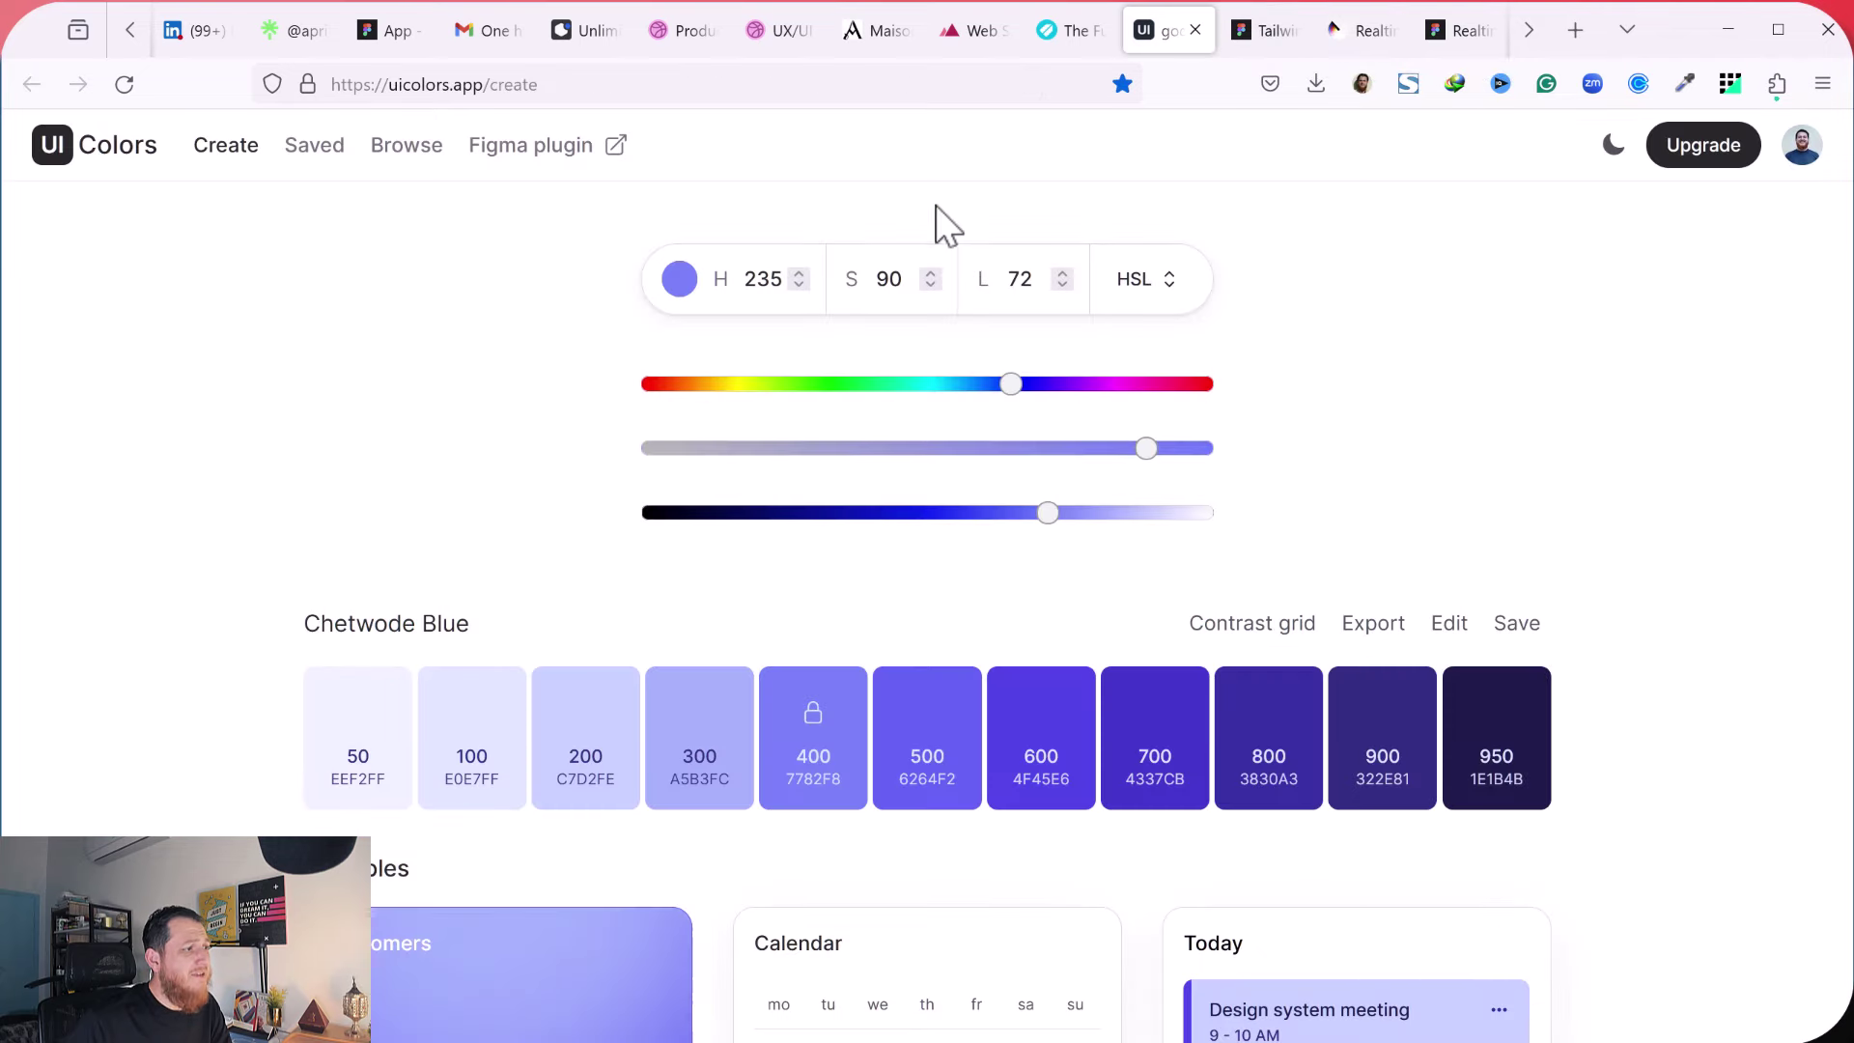
{"action": "scroll", "coordinate": [408, 659], "scroll_direction": "down", "scroll_amount": 2}
{"action": "scroll", "coordinate": [408, 659], "scroll_direction": "down", "scroll_amount": 8}
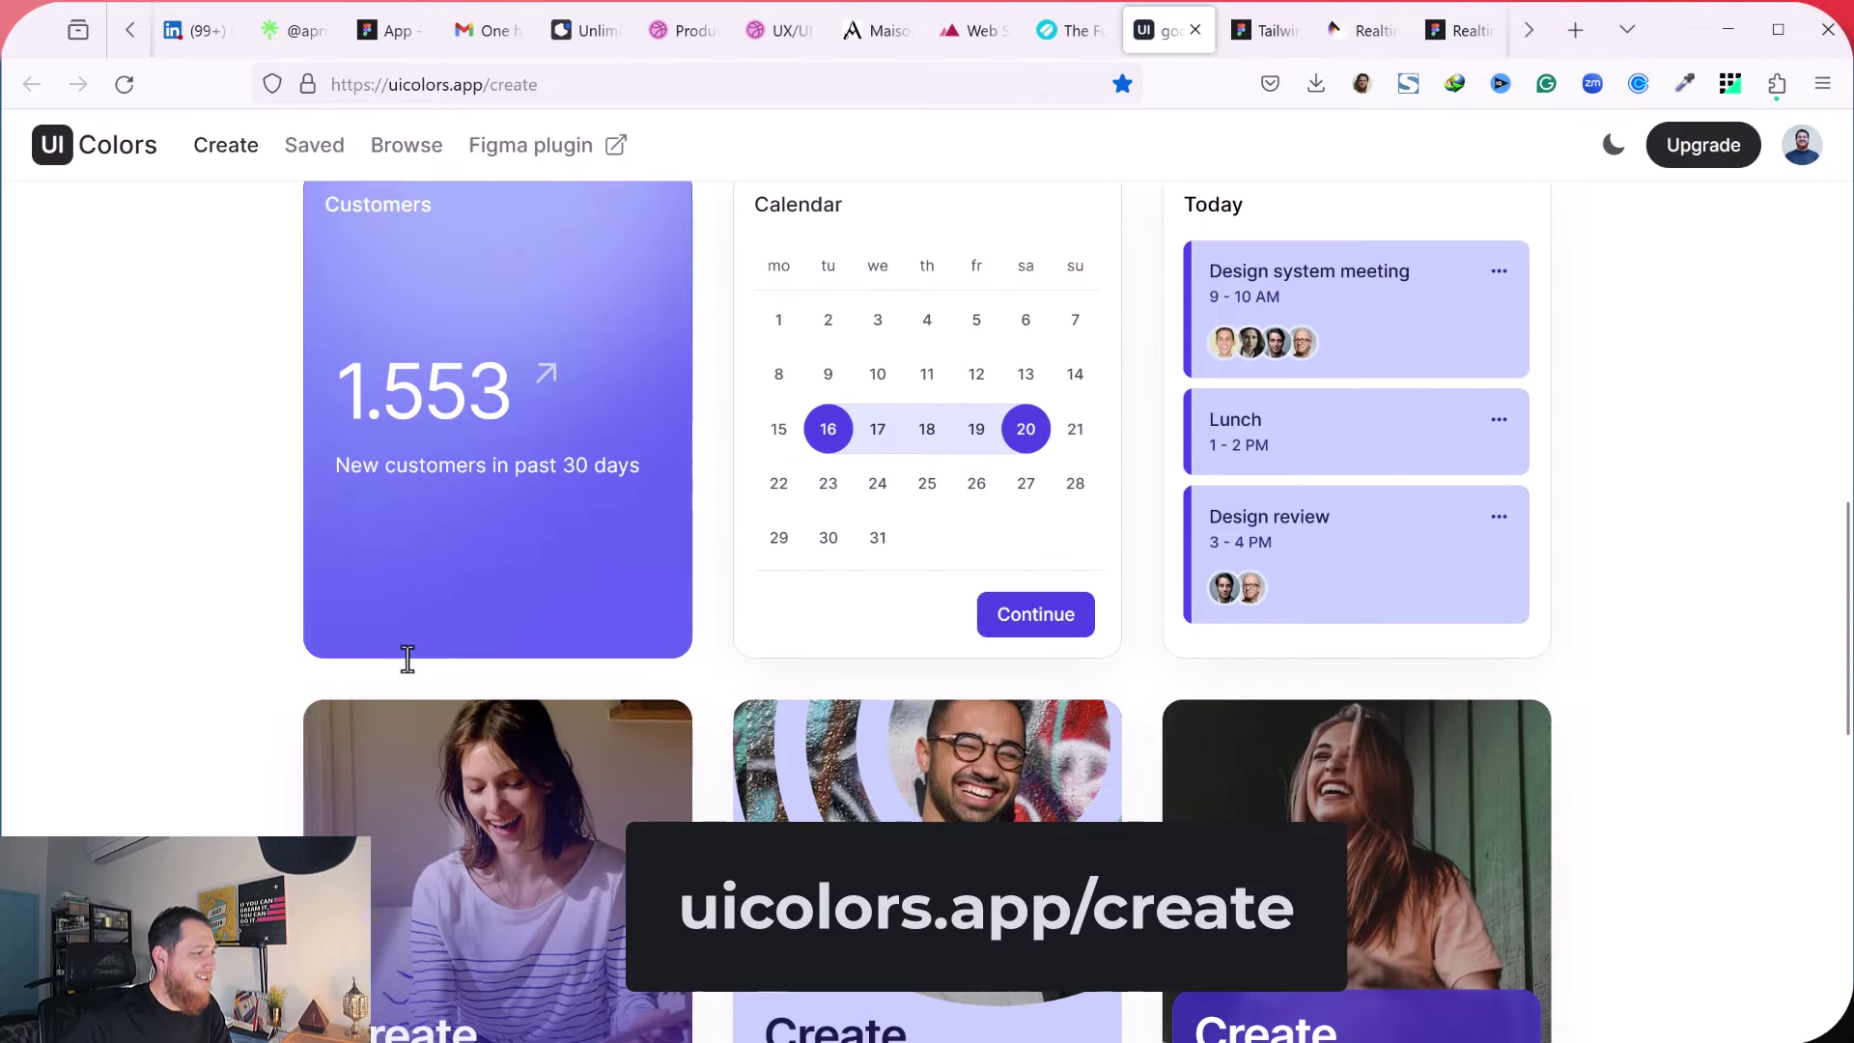
{"action": "scroll", "coordinate": [411, 662], "scroll_direction": "down", "scroll_amount": 3}
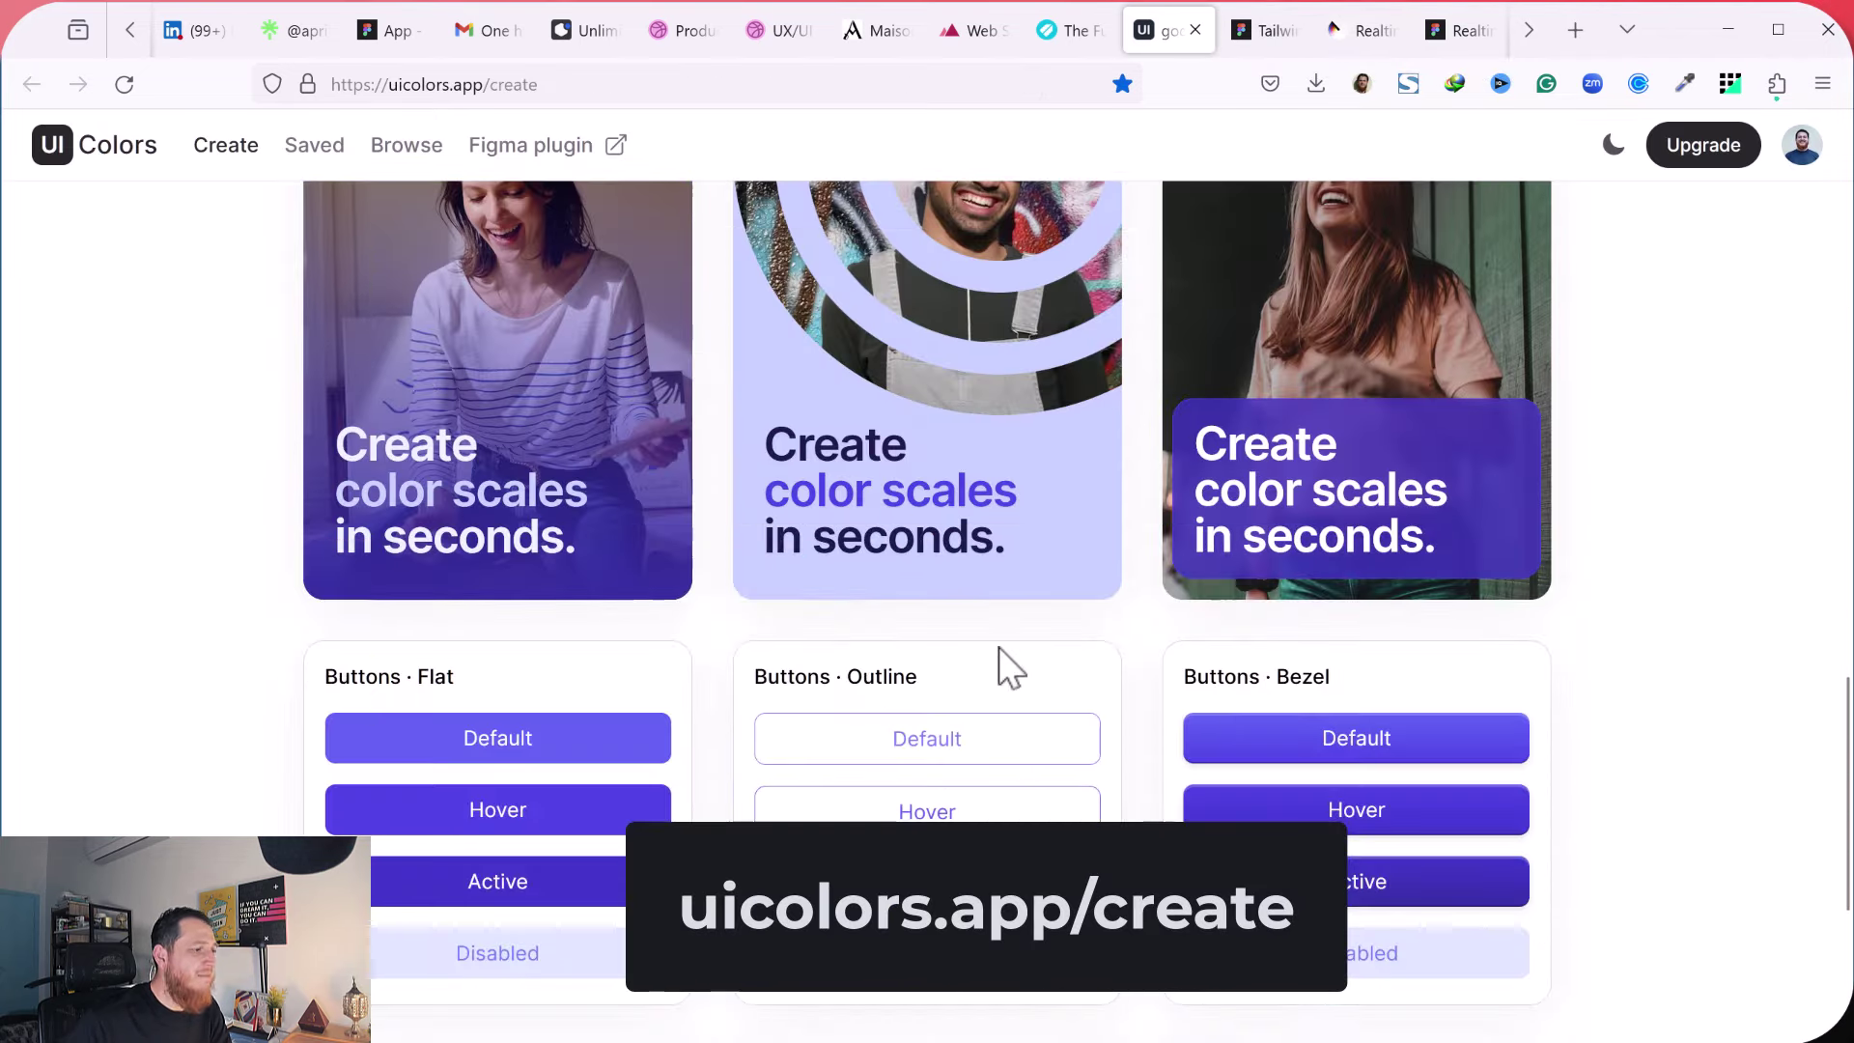
{"action": "scroll", "coordinate": [1642, 682], "scroll_direction": "down", "scroll_amount": 2}
{"action": "scroll", "coordinate": [1722, 682], "scroll_direction": "down", "scroll_amount": 1}
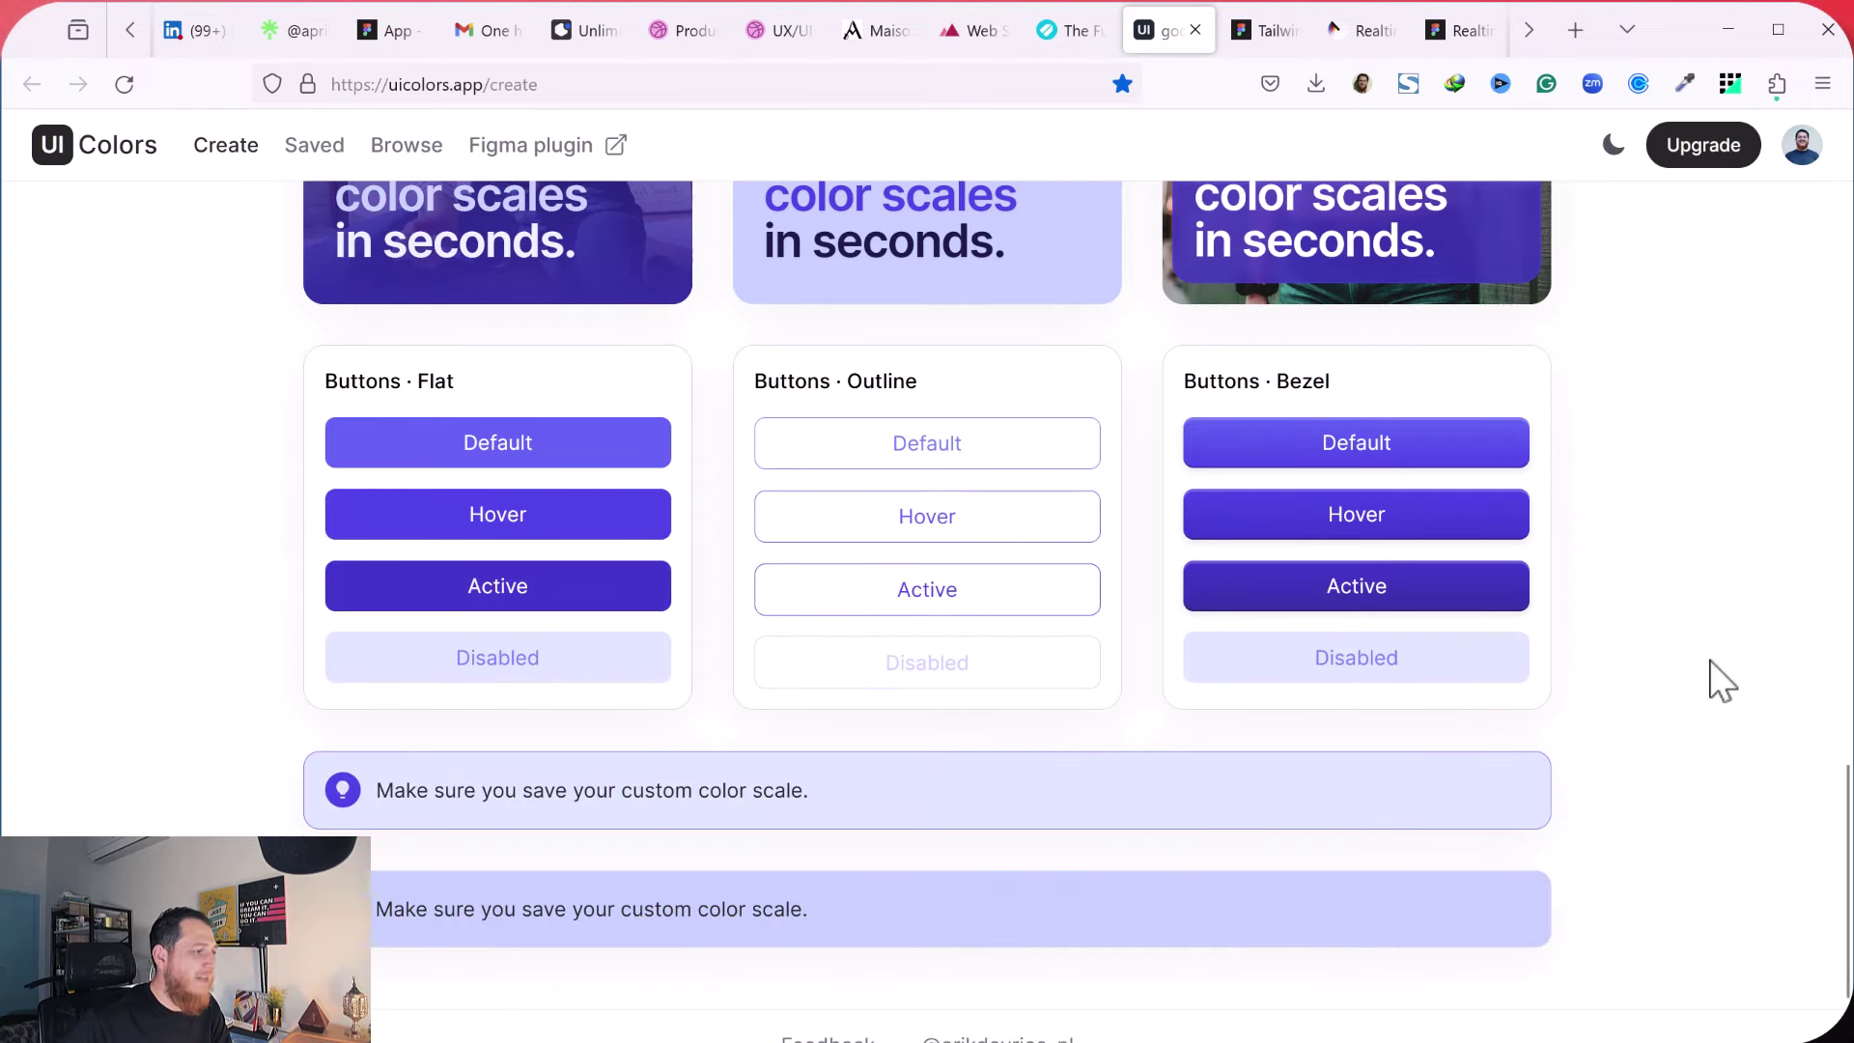
{"action": "scroll", "coordinate": [1722, 682], "scroll_direction": "up", "scroll_amount": 10}
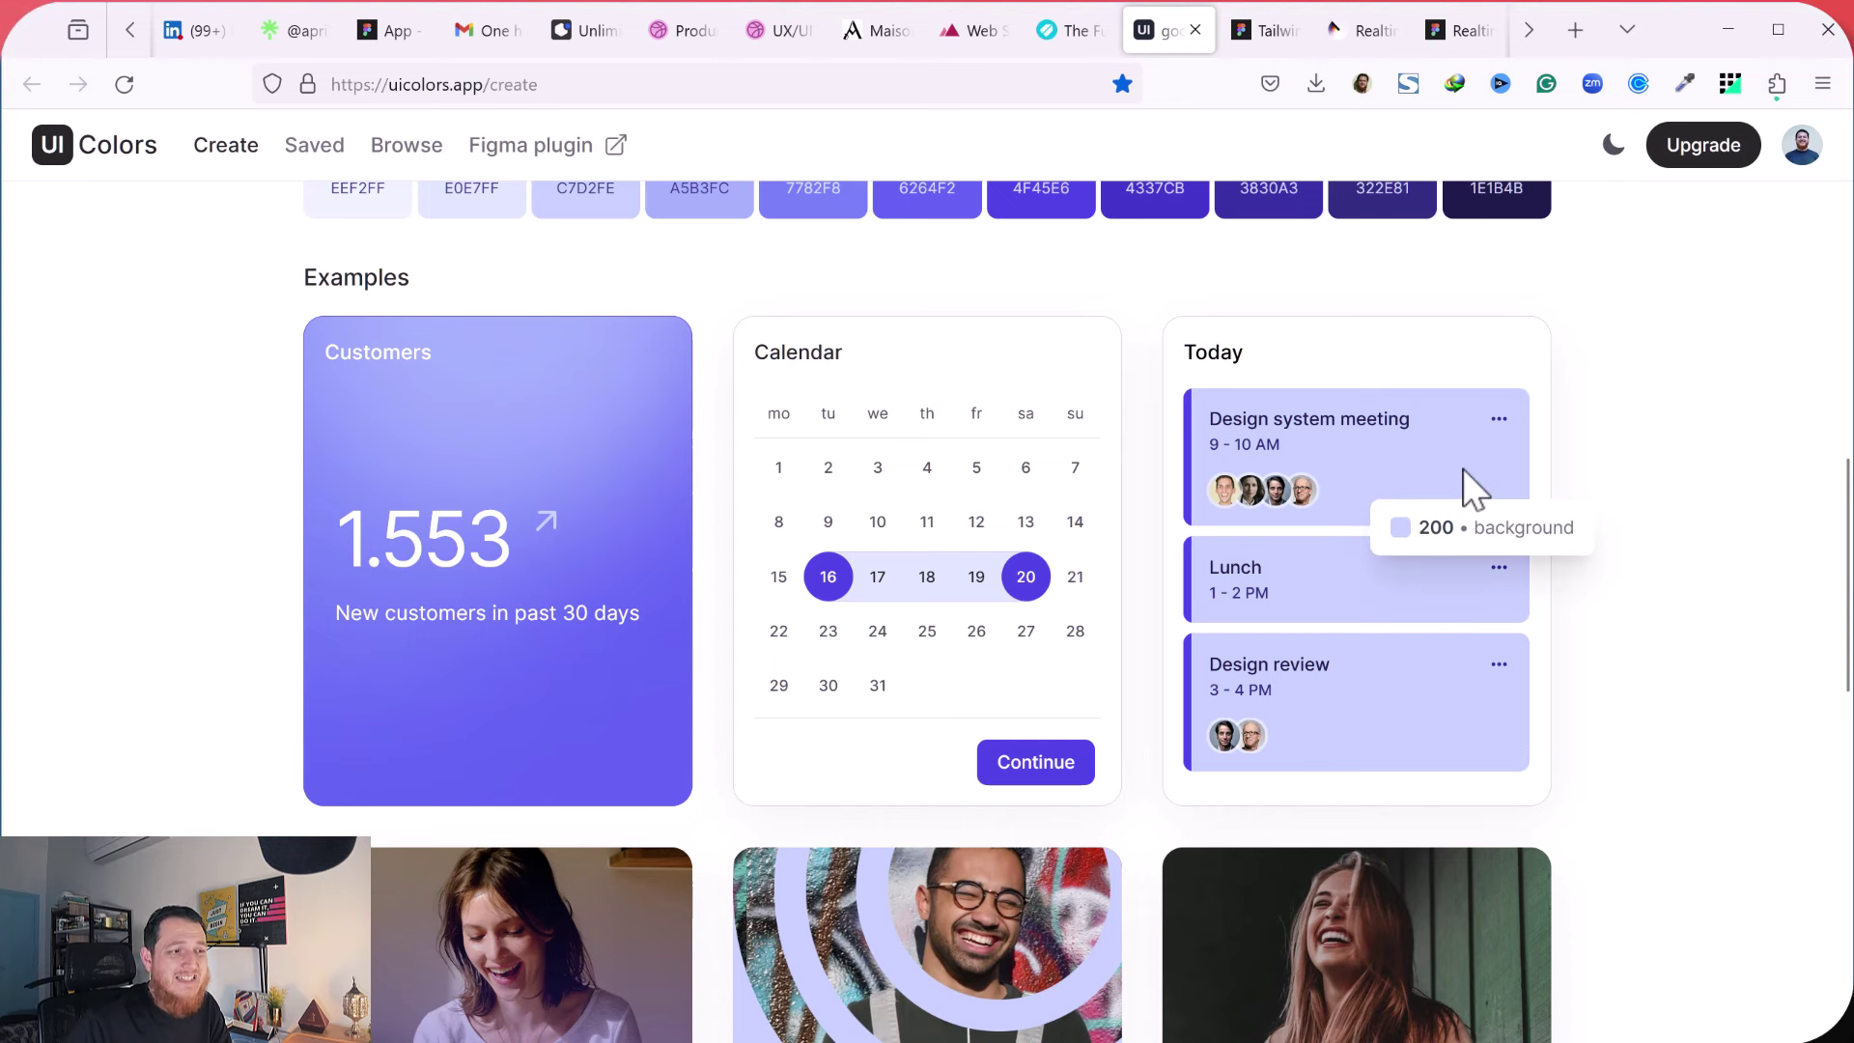
{"action": "mouse_move", "coordinate": [1380, 422]}
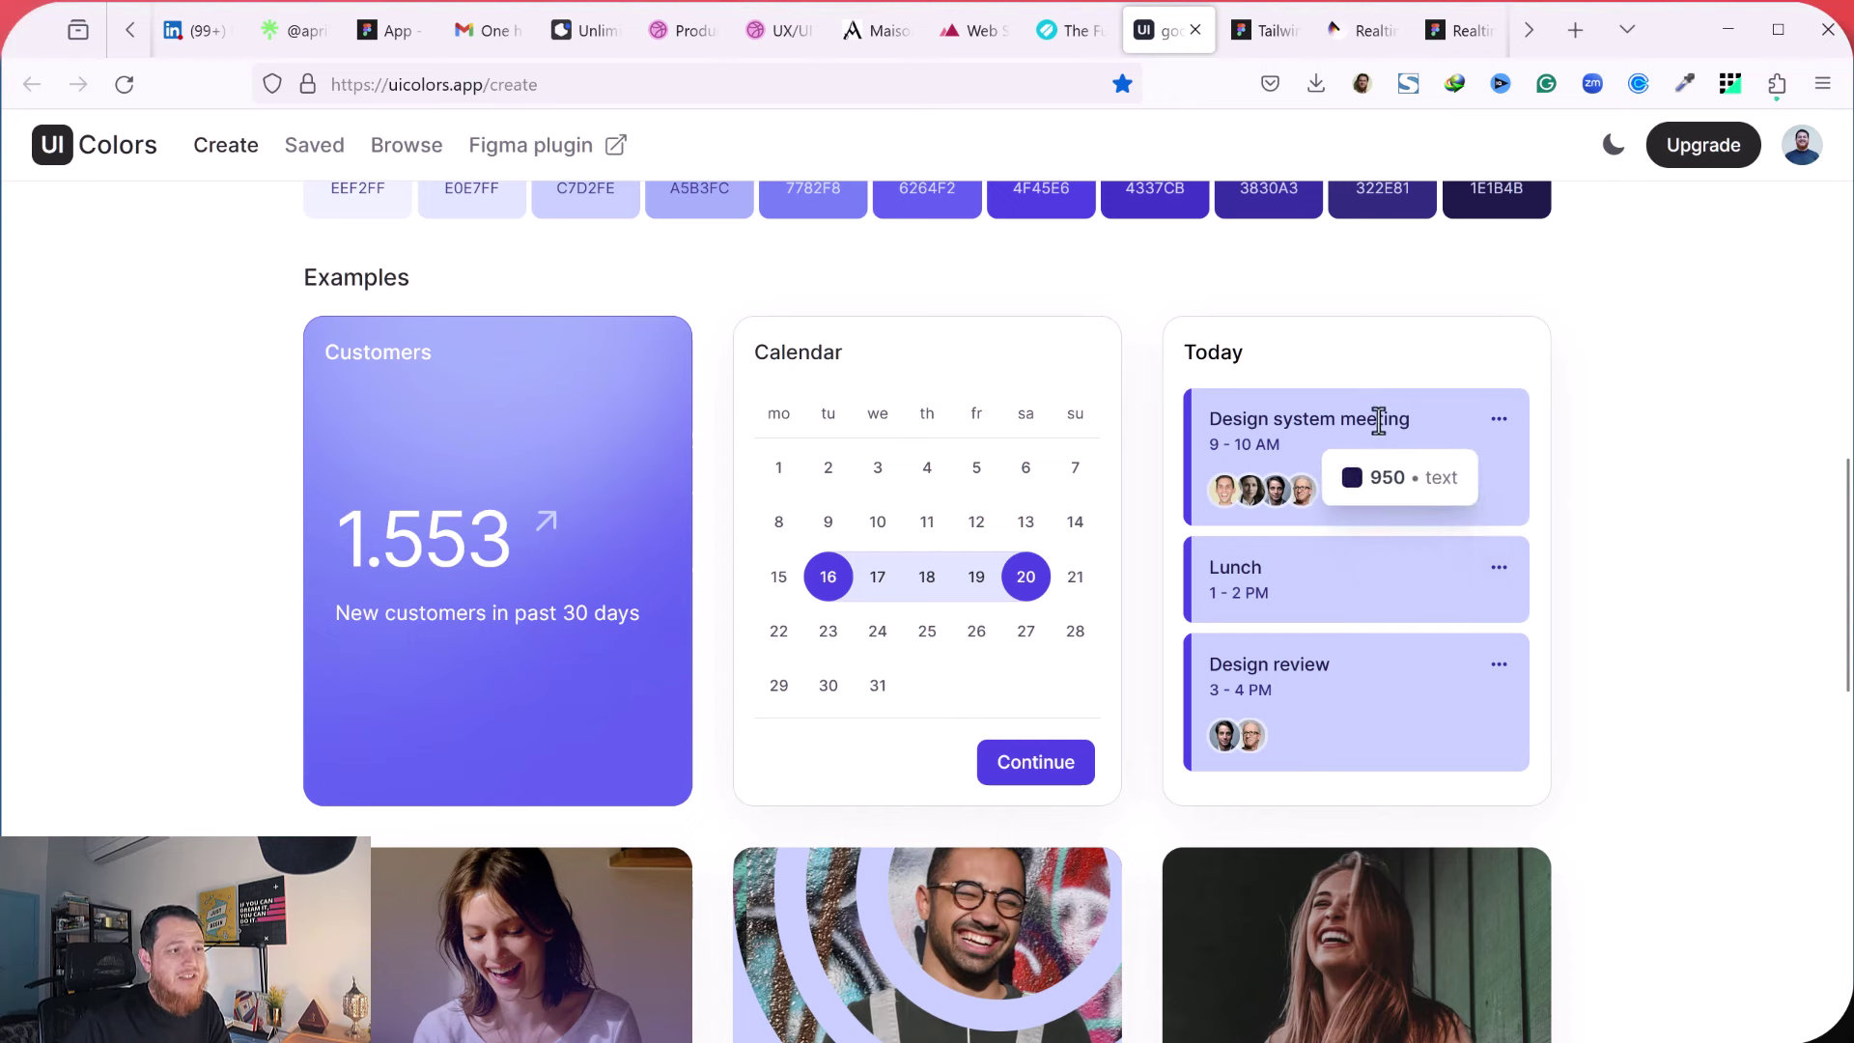
{"action": "mouse_move", "coordinate": [1413, 485]}
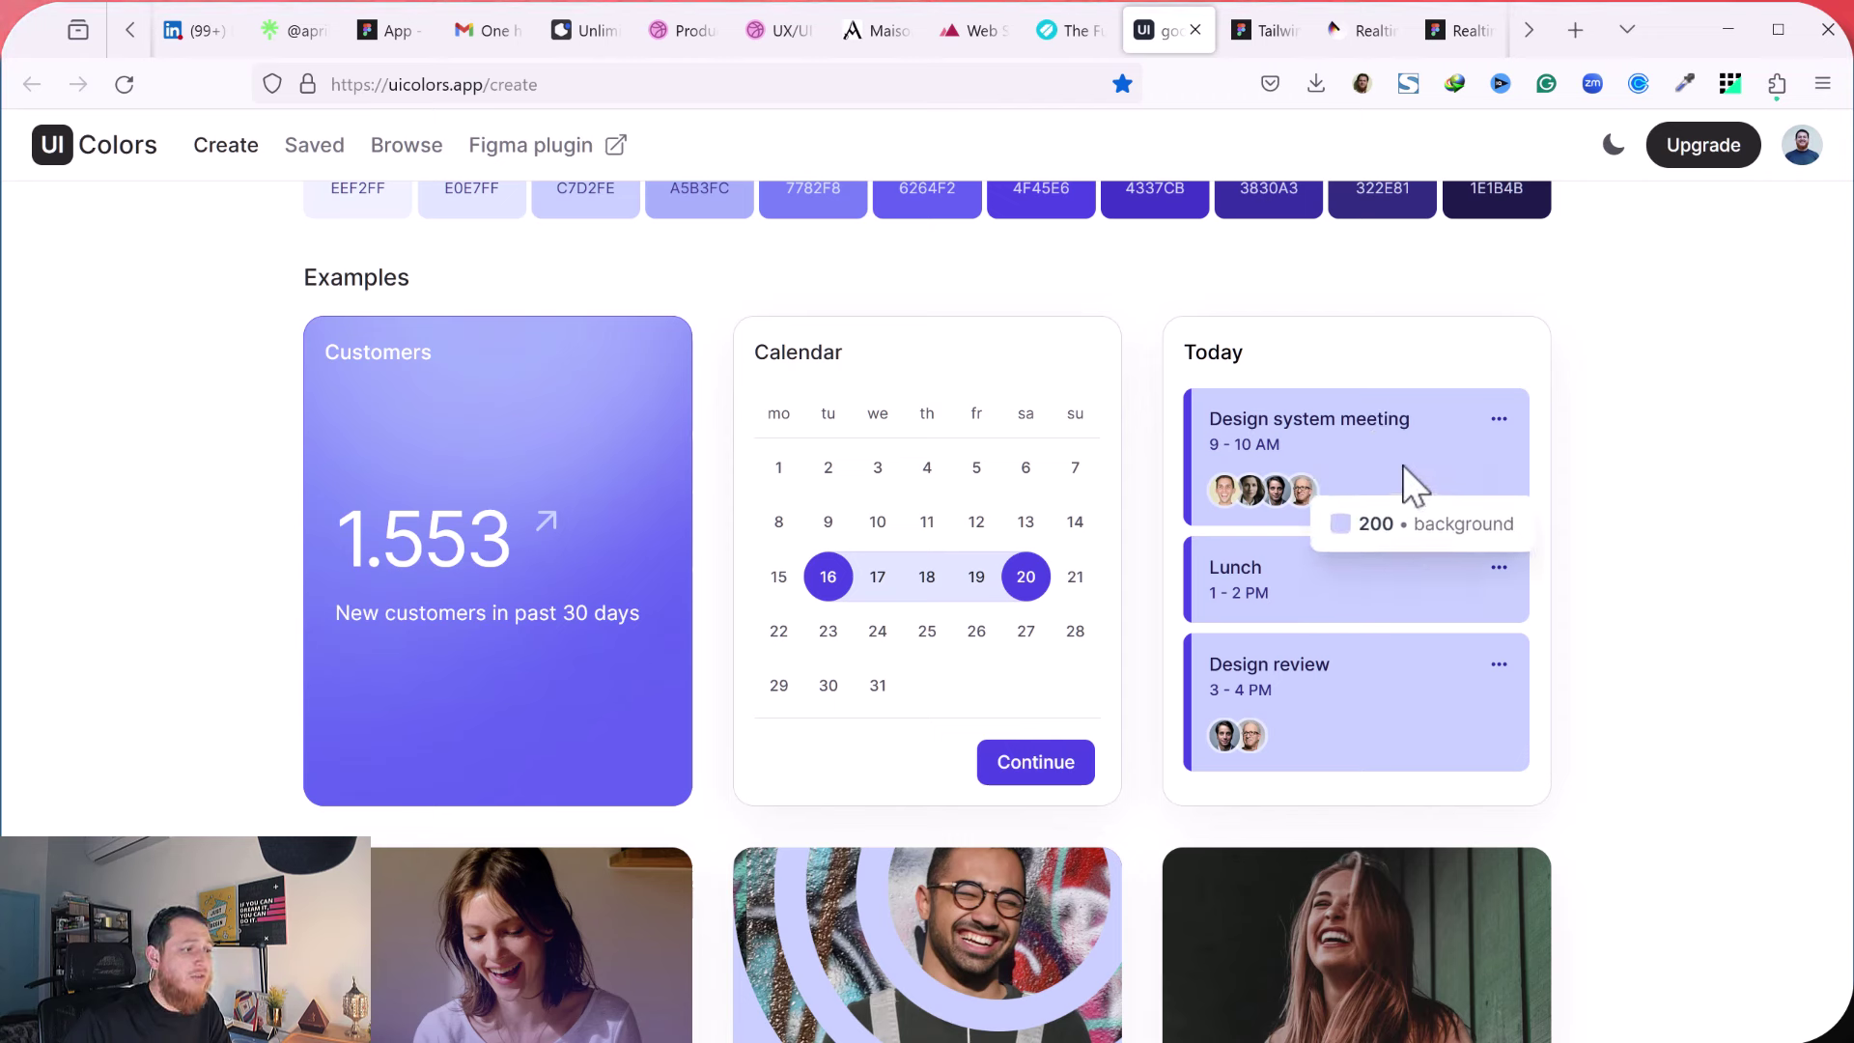
{"action": "scroll", "coordinate": [1413, 488], "scroll_direction": "up", "scroll_amount": 10}
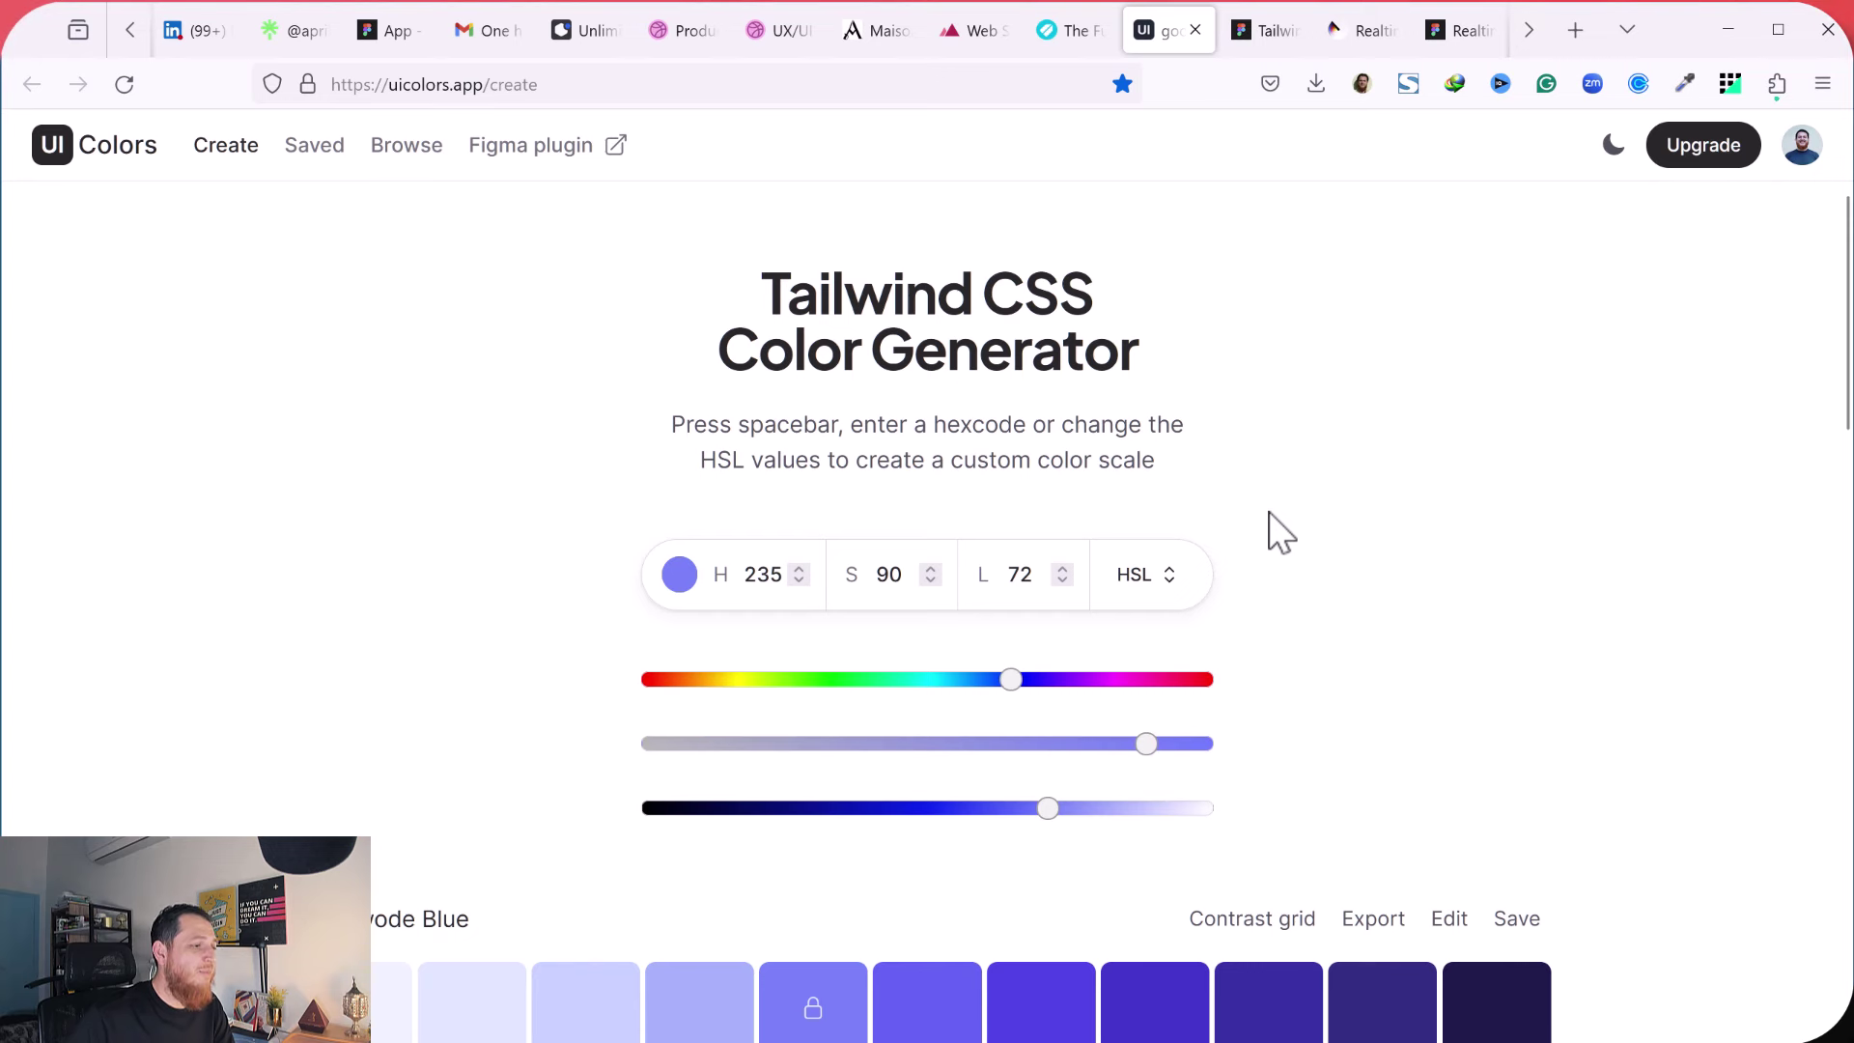
Scroll through the Chetwode Blue scale from 50 (EEF2FF) to 950 (1E1B4B).
{"action": "scroll", "coordinate": [1266, 526], "scroll_direction": "down", "scroll_amount": 5}
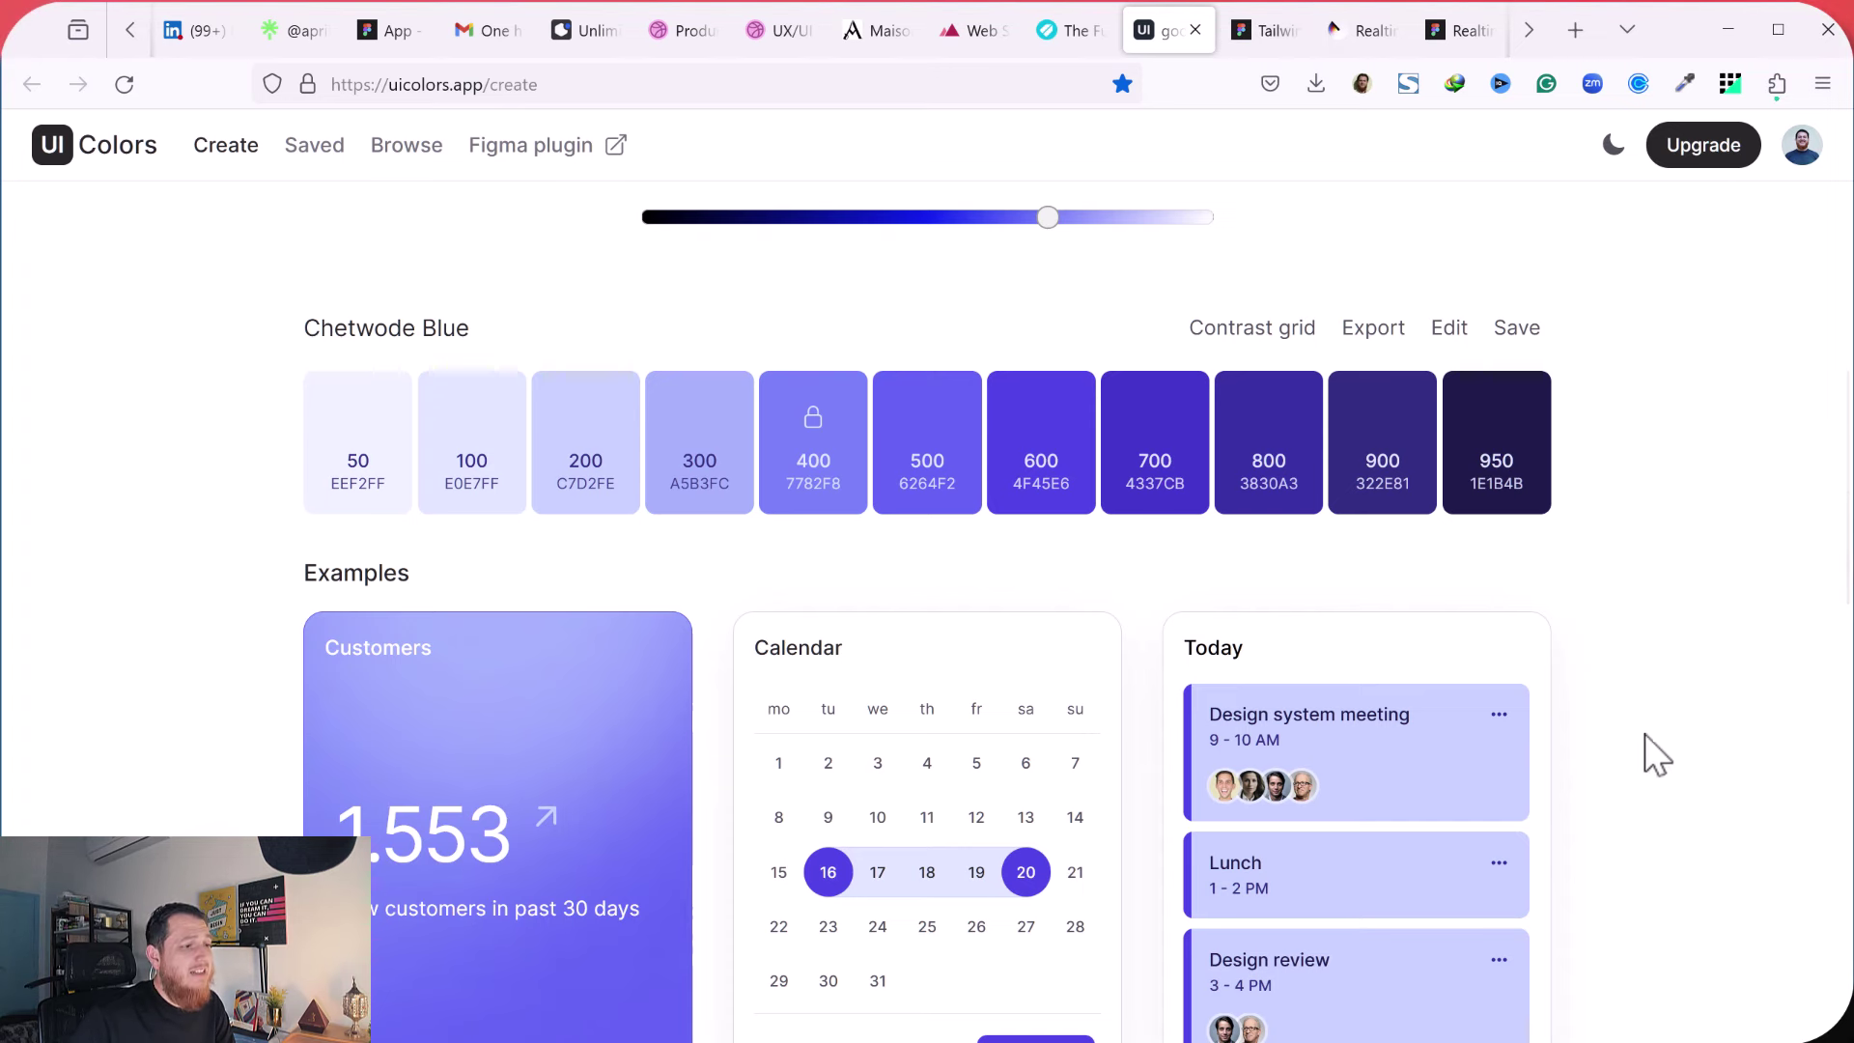
{"action": "scroll", "coordinate": [1644, 763], "scroll_direction": "up", "scroll_amount": 1}
{"action": "scroll", "coordinate": [1643, 768], "scroll_direction": "down", "scroll_amount": 5}
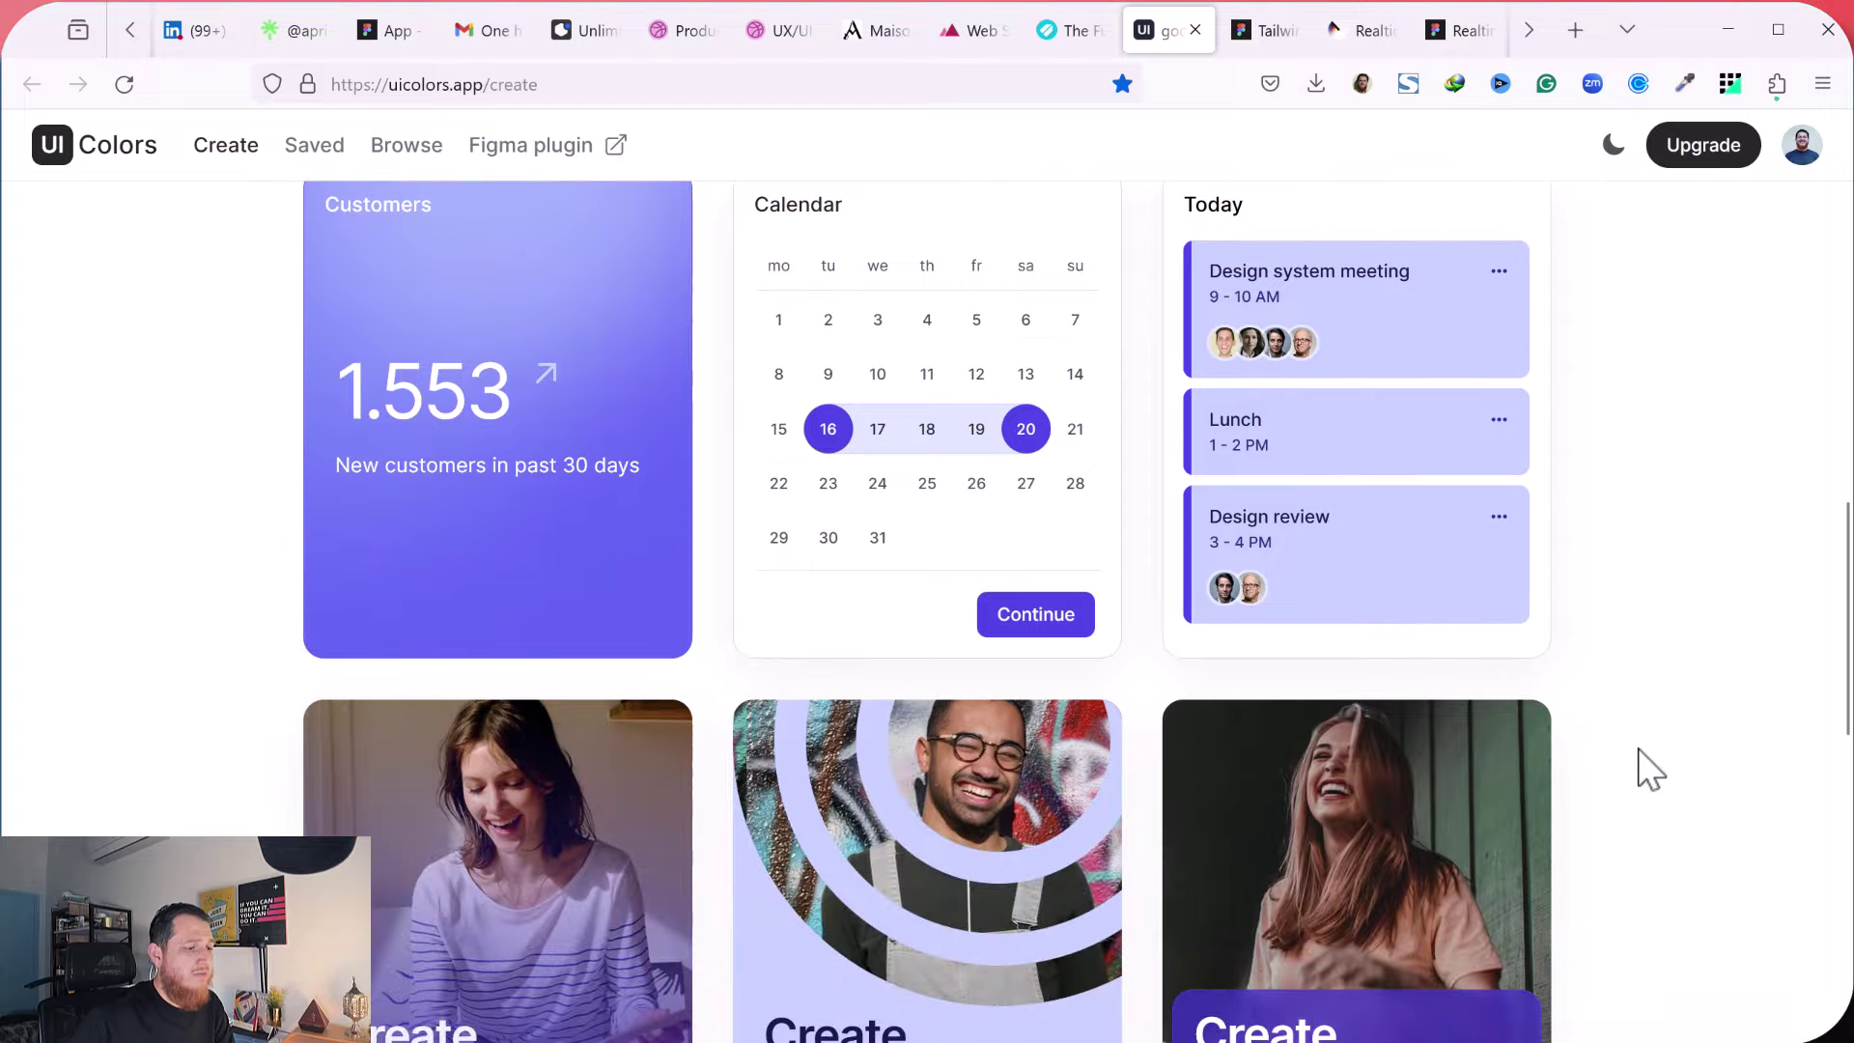
{"action": "scroll", "coordinate": [1650, 768], "scroll_direction": "down", "scroll_amount": 3}
{"action": "scroll", "coordinate": [1650, 767], "scroll_direction": "up", "scroll_amount": 10}
{"action": "scroll", "coordinate": [1647, 768], "scroll_direction": "up", "scroll_amount": 4}
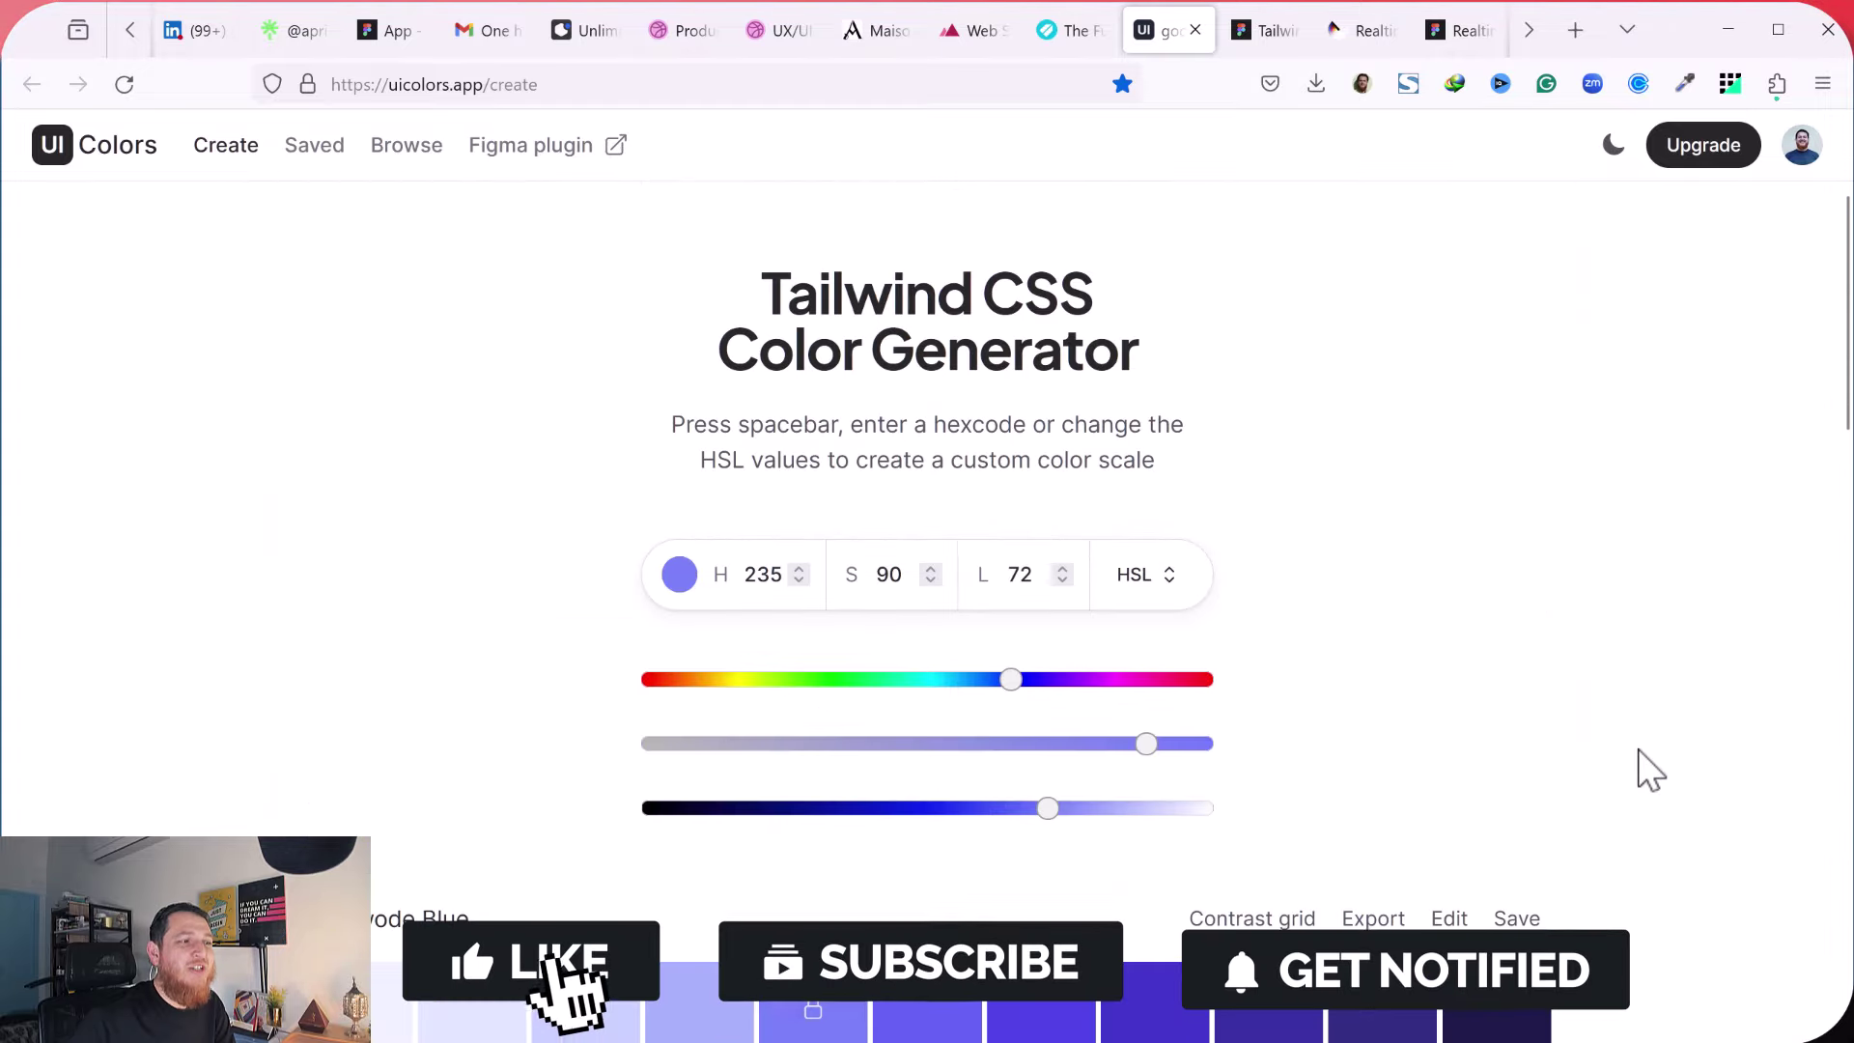
{"action": "scroll", "coordinate": [1646, 768], "scroll_direction": "down", "scroll_amount": 3}
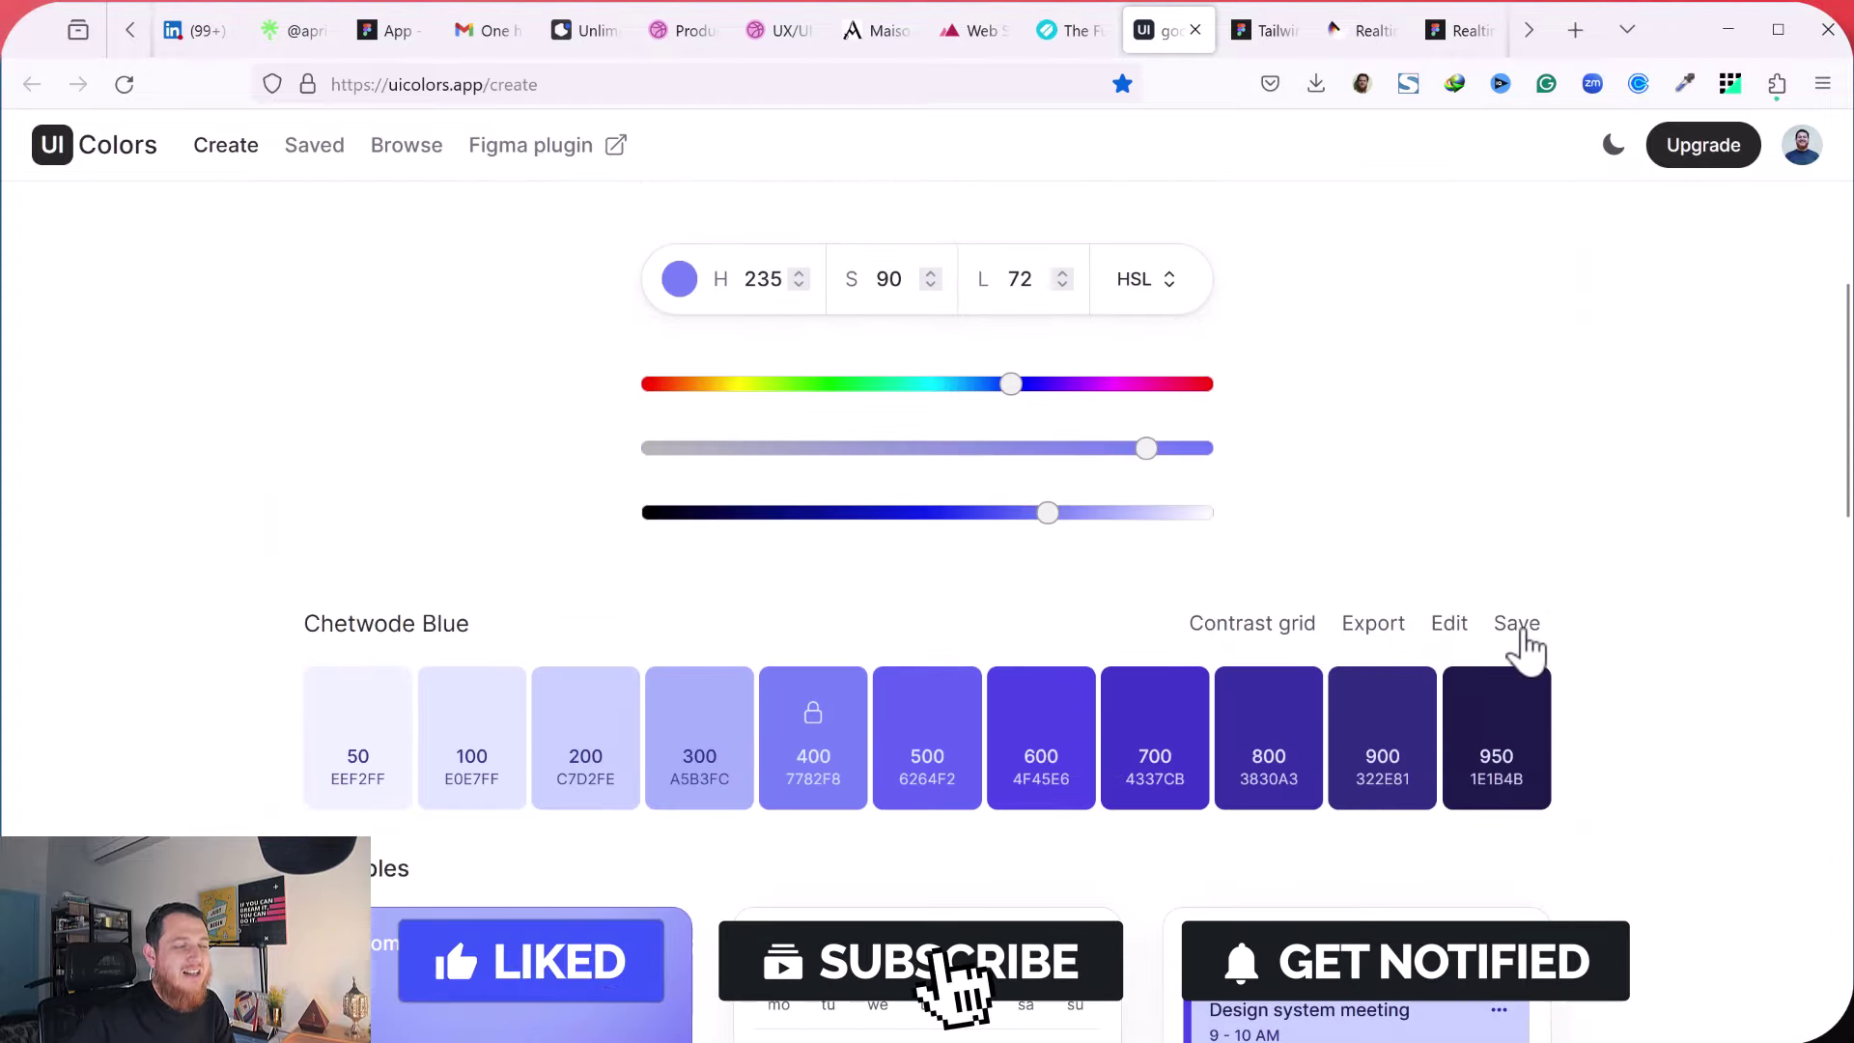
{"action": "scroll", "coordinate": [1526, 649], "scroll_direction": "up", "scroll_amount": 3}
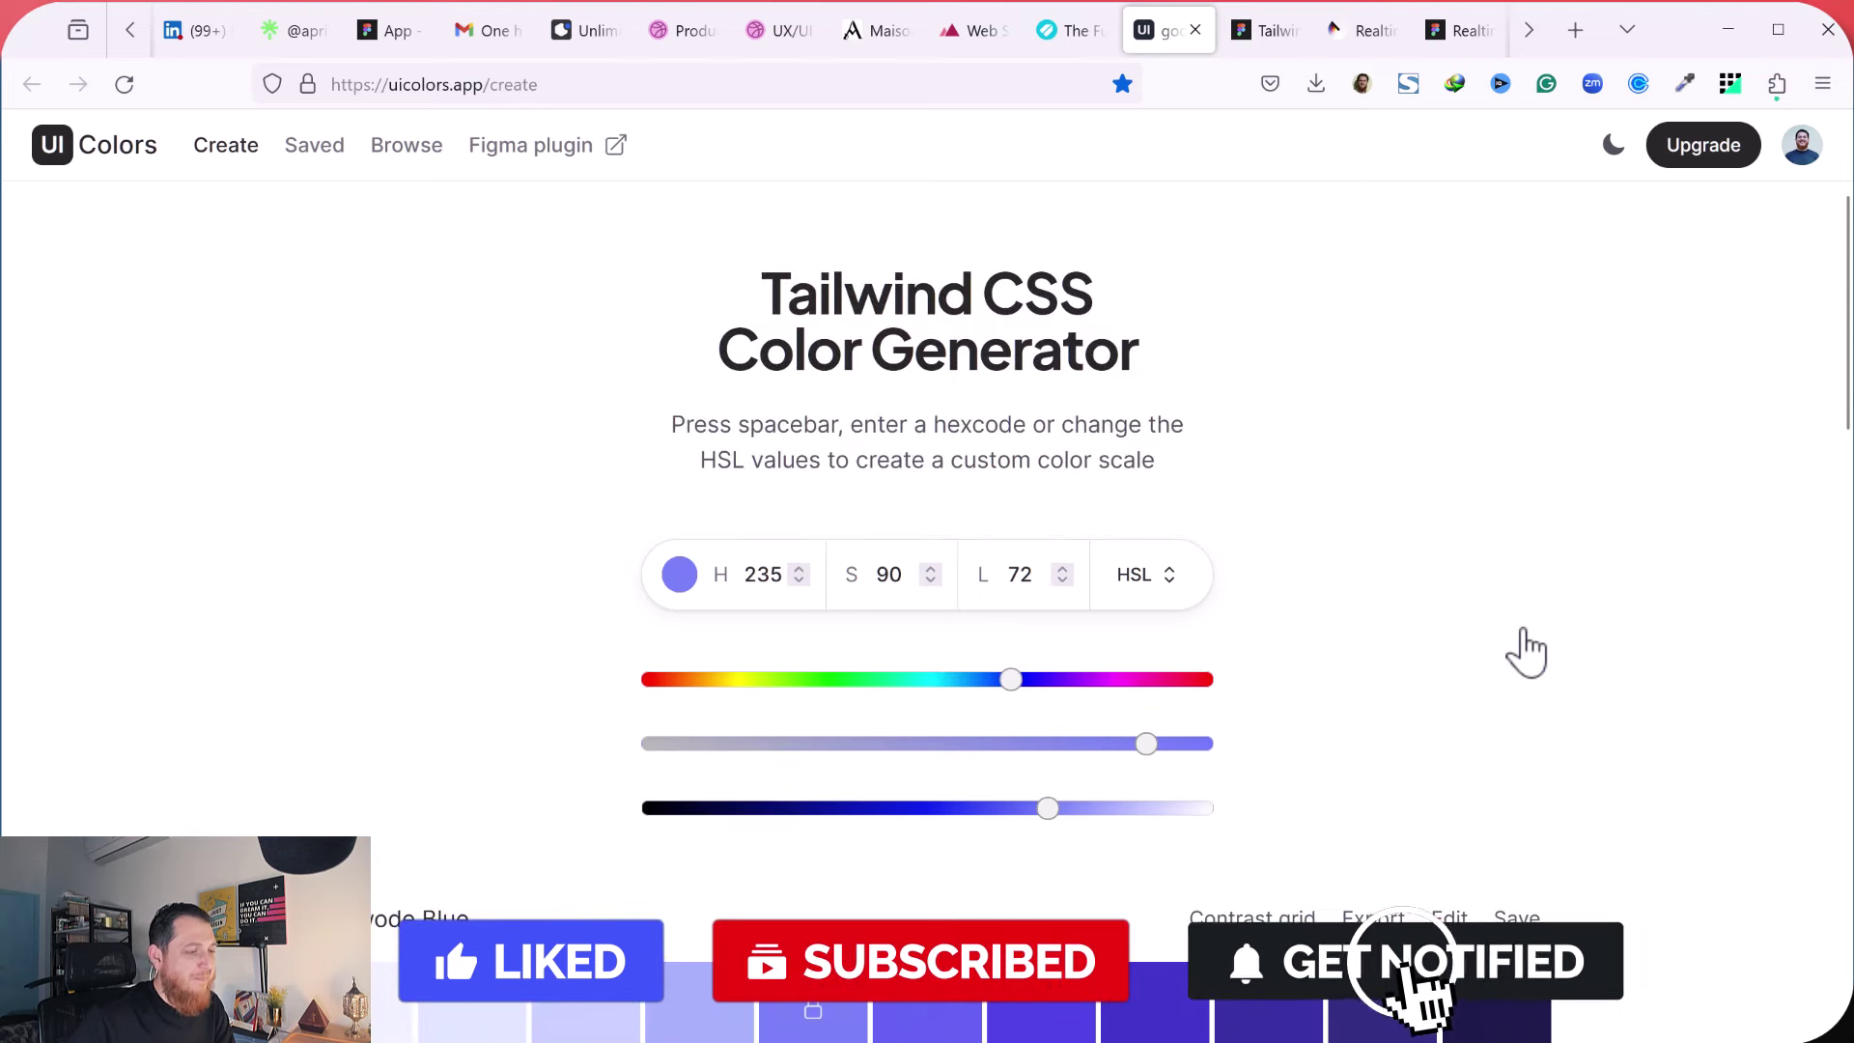